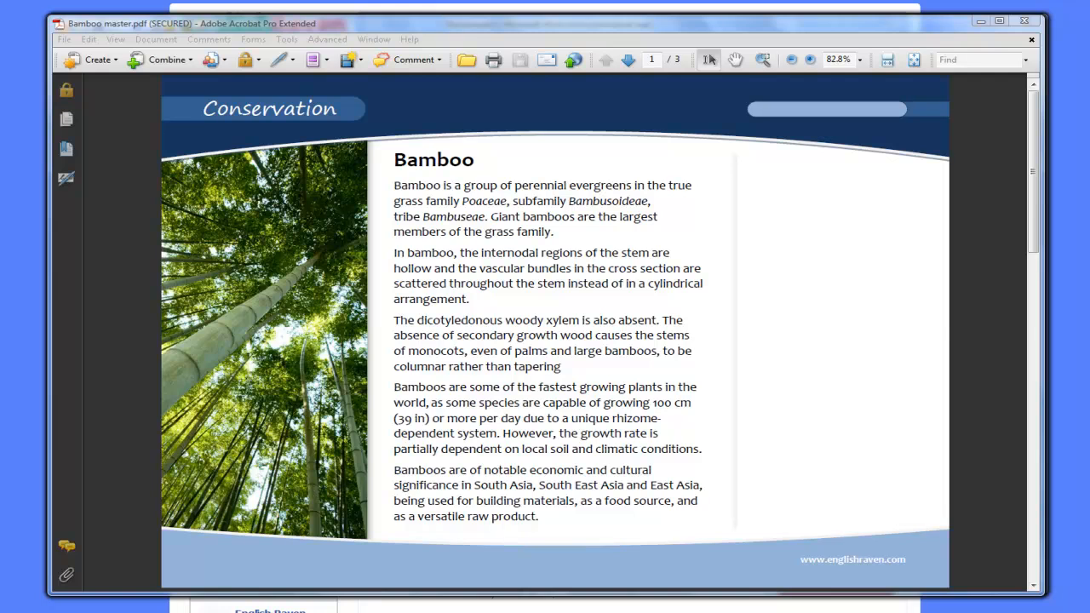
# Page through the Bamboo master PDF to the exercise sheet on page 3 and return to page 1.
pyautogui.click(630, 60)
pyautogui.click(629, 60)
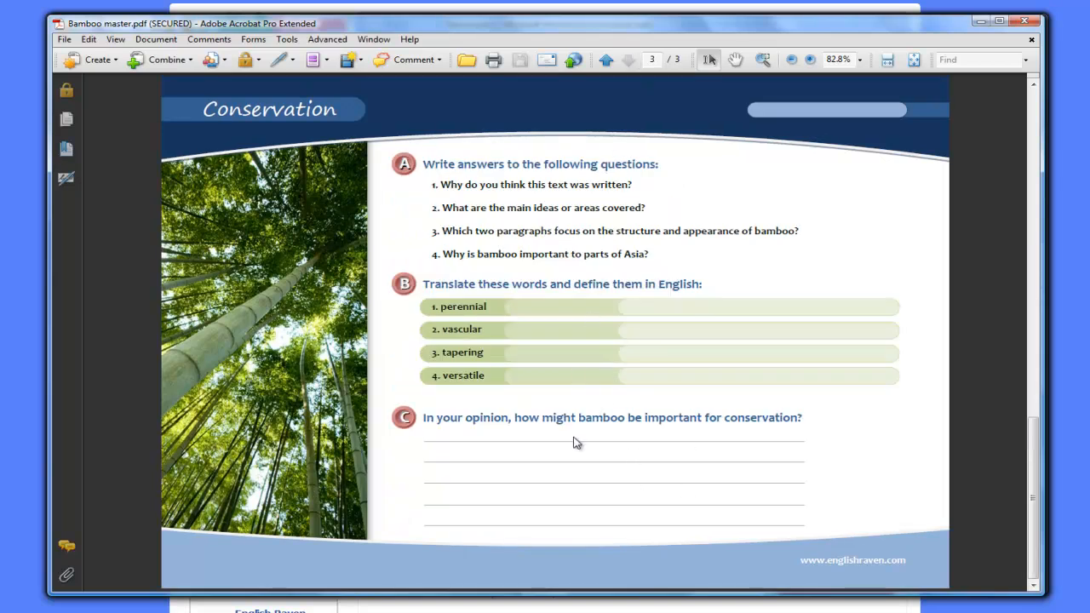
pyautogui.click(606, 60)
pyautogui.click(606, 59)
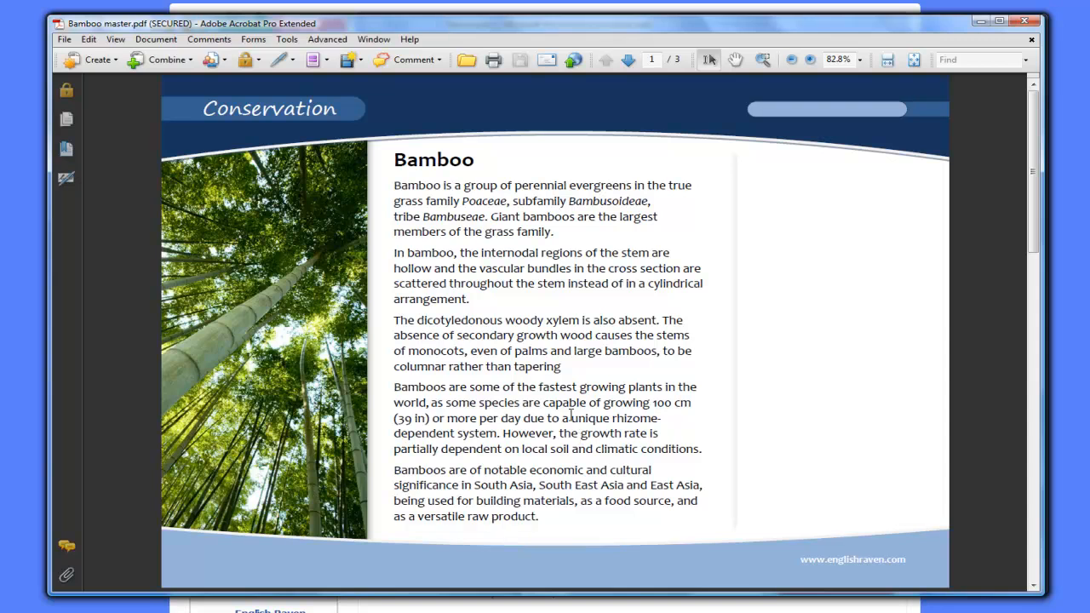
# Enlarge the Bamboo text on page 1 to 200% for reading, and restore the full-page view.
pyautogui.scroll(3, 570, 417)
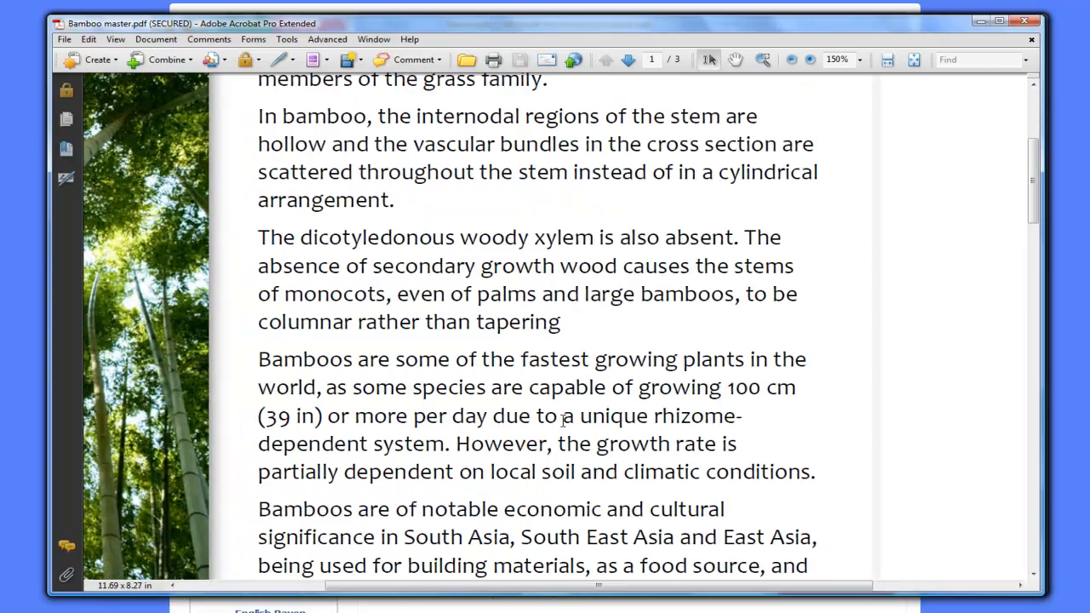
pyautogui.scroll(6, 563, 420)
pyautogui.scroll(1, 563, 425)
pyautogui.scroll(1, 563, 425)
pyautogui.scroll(1, 562, 425)
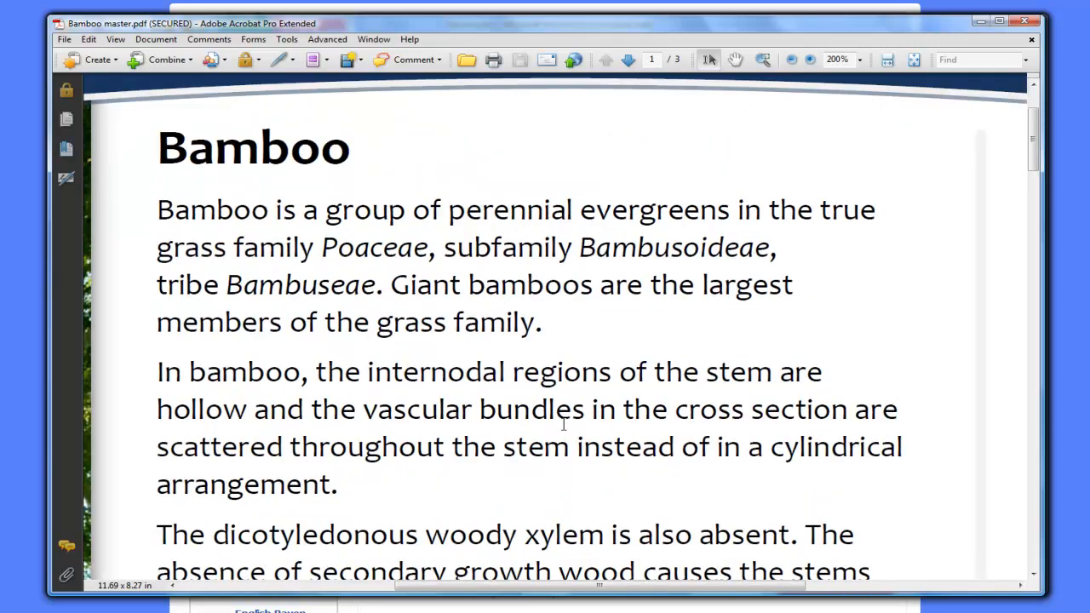
pyautogui.scroll(-4, 563, 425)
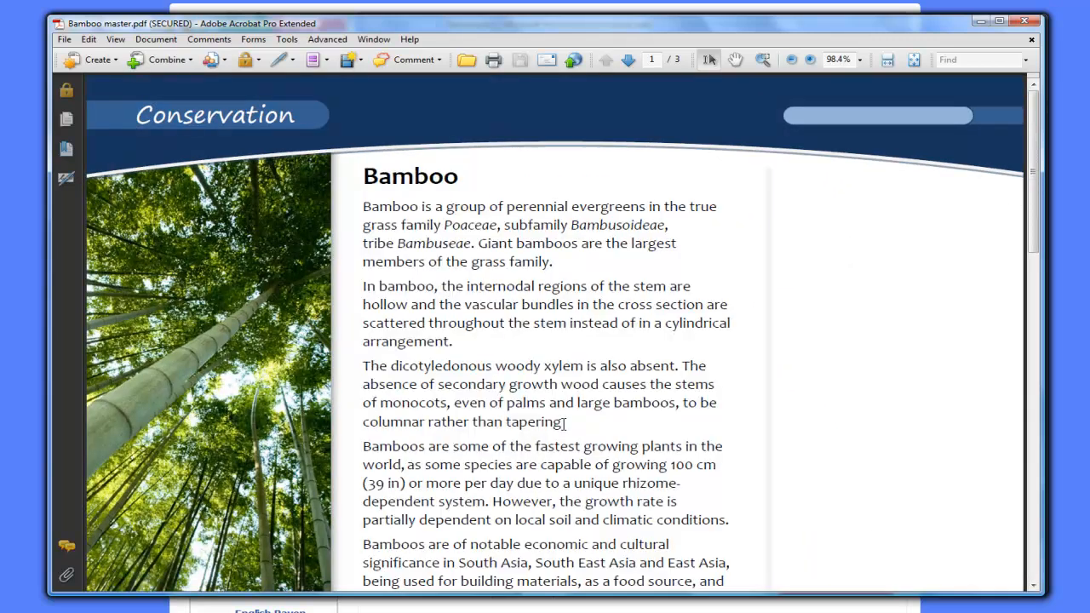
pyautogui.scroll(-1, 563, 422)
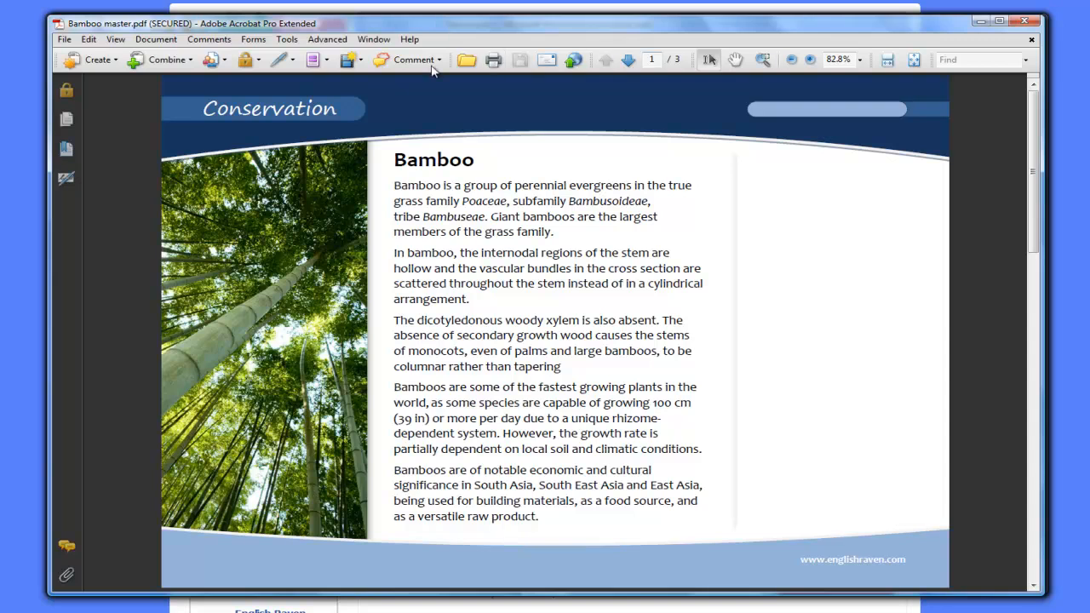
# Compare page 1 with the vocabulary-list version on page 2 and the exercises on page 3, ending on page 1.
pyautogui.click(629, 61)
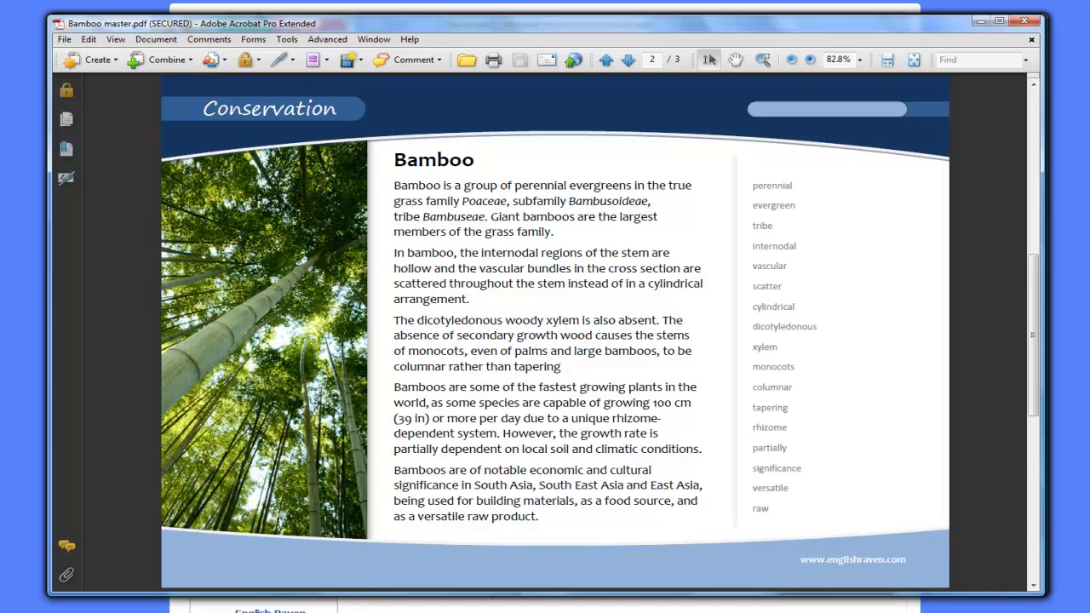
pyautogui.click(631, 62)
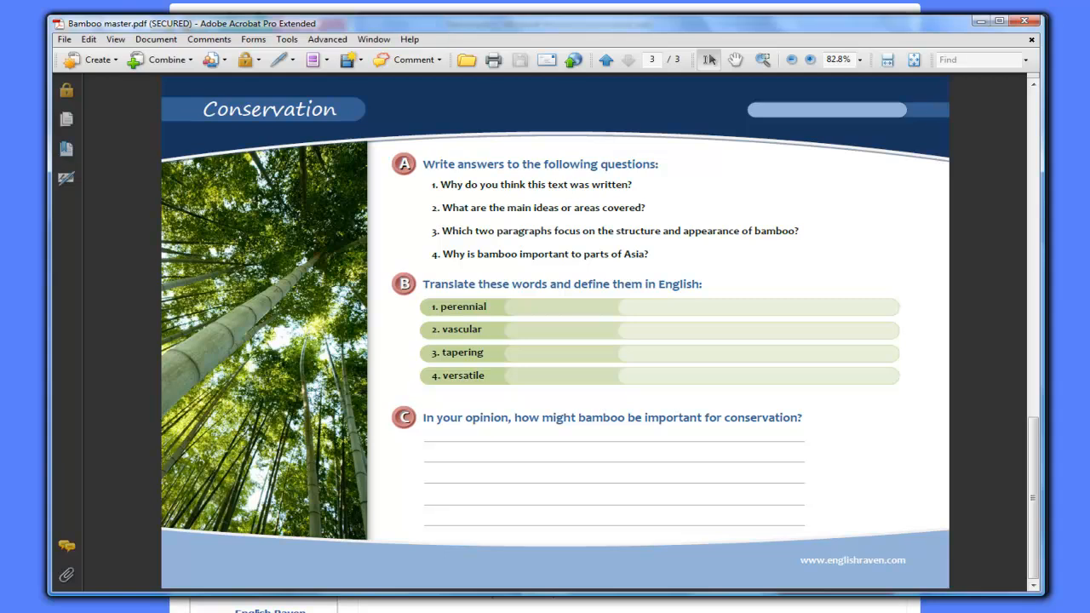
pyautogui.click(604, 62)
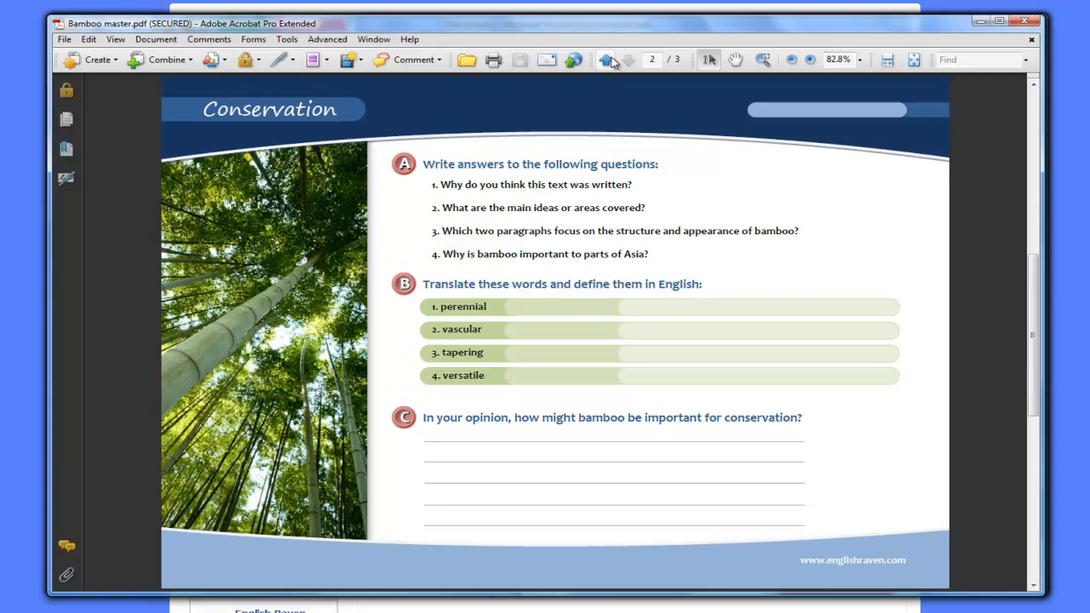
pyautogui.click(604, 61)
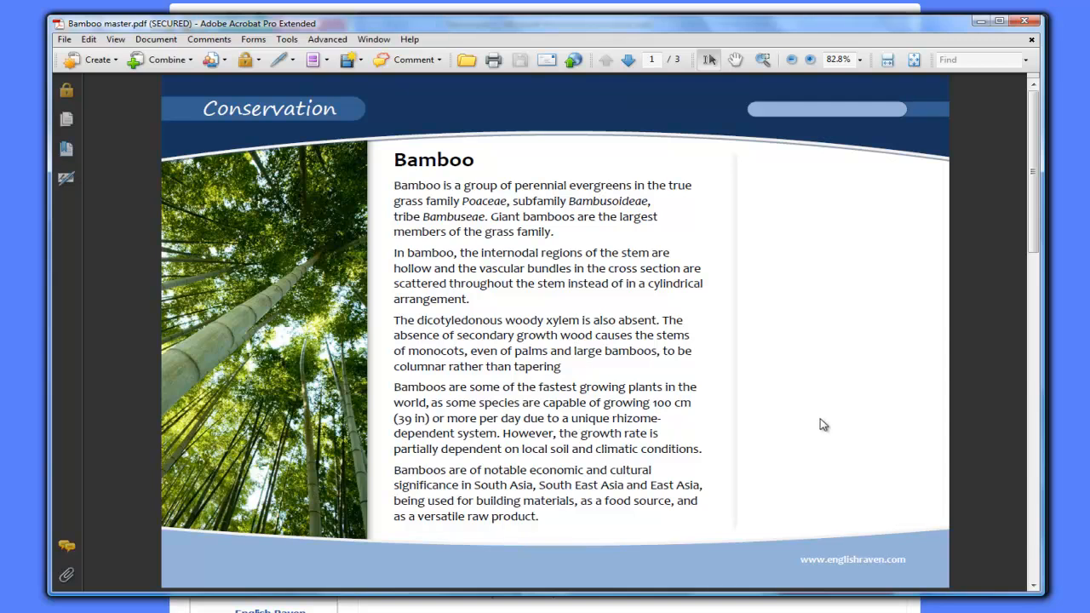
pyautogui.click(628, 61)
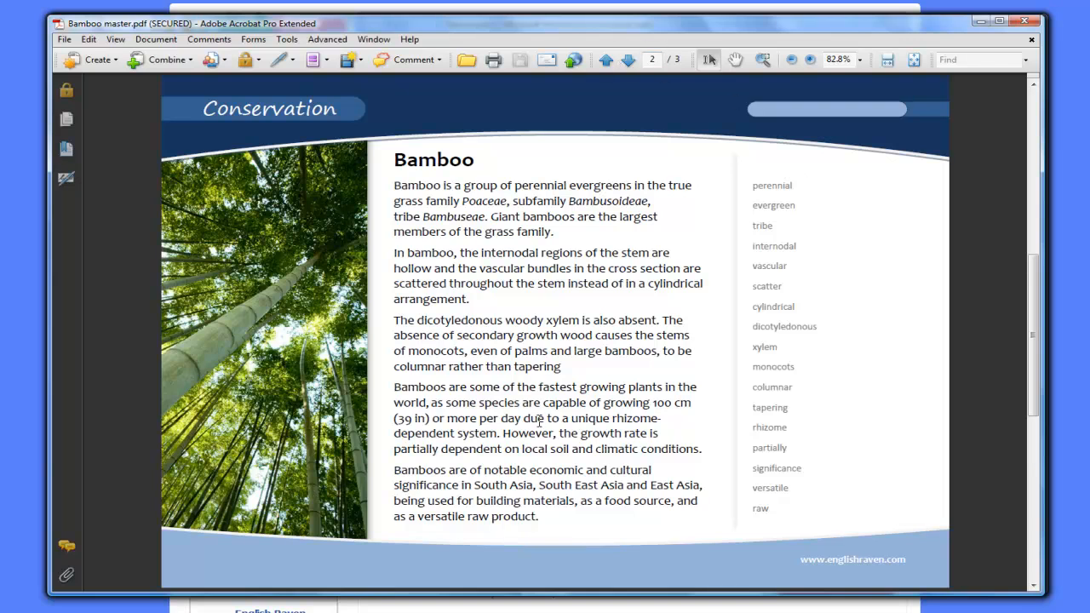
pyautogui.click(605, 59)
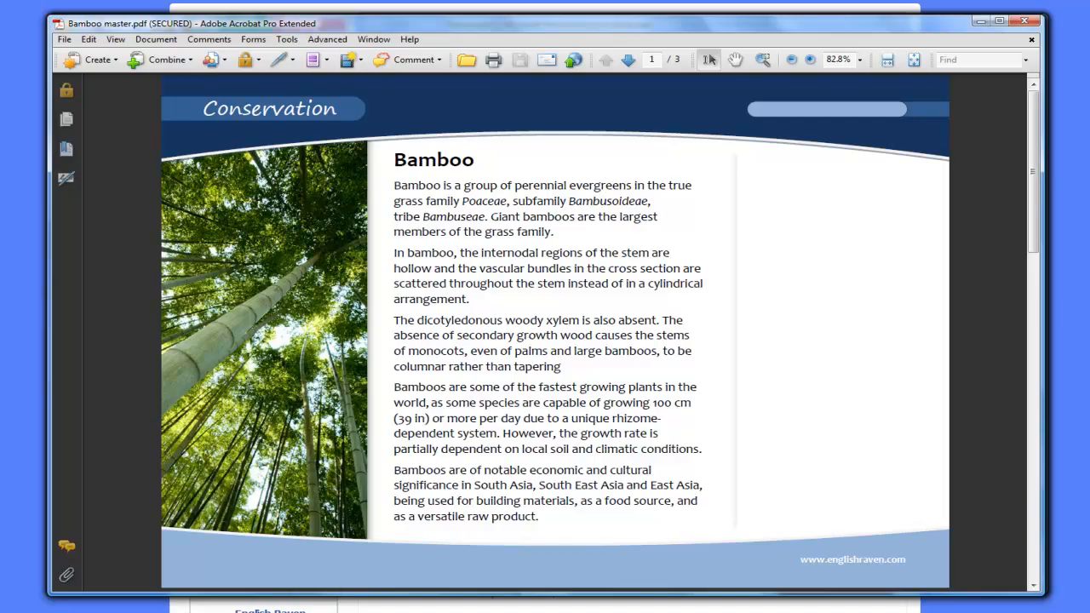
# Switch to the Bamboo_prep document in Microsoft Word and review the reading passage and the vocabulary list beneath it.
pyautogui.click(273, 608)
pyautogui.click(272, 607)
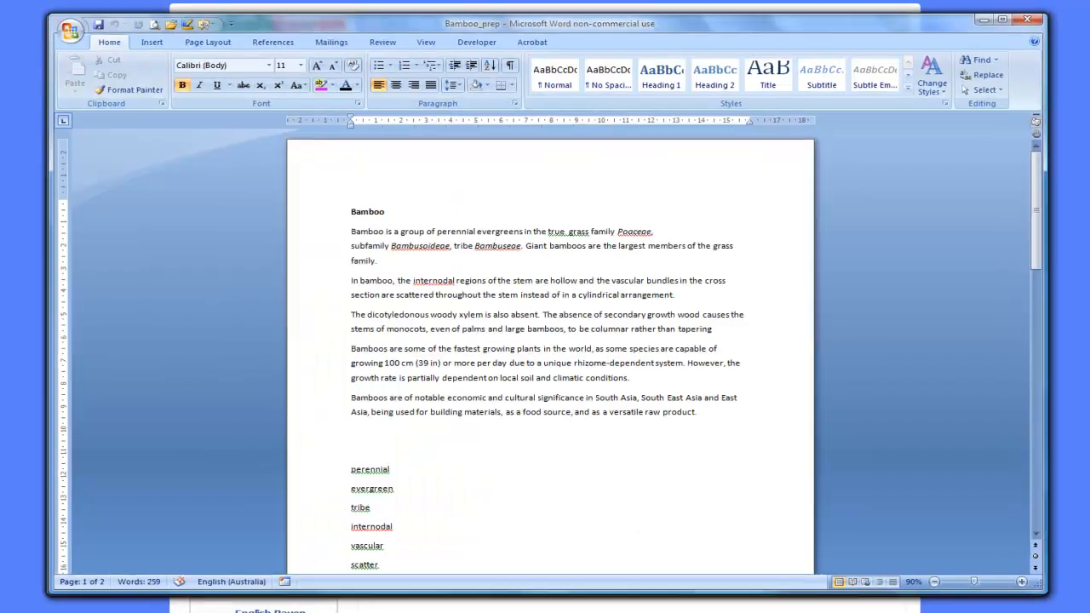
pyautogui.scroll(-18, 544, 235)
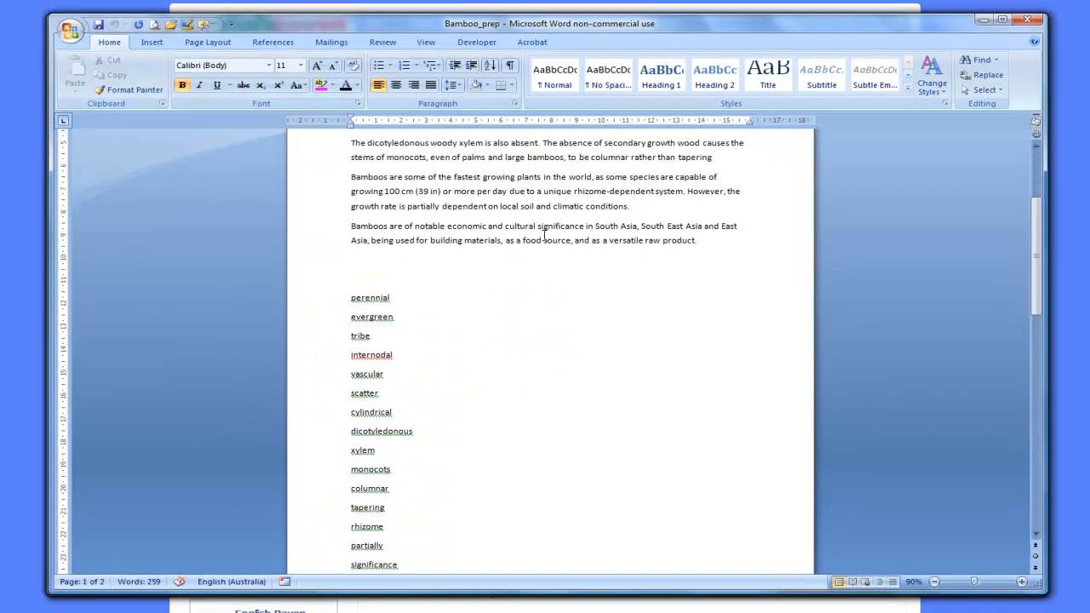
pyautogui.scroll(18, 544, 234)
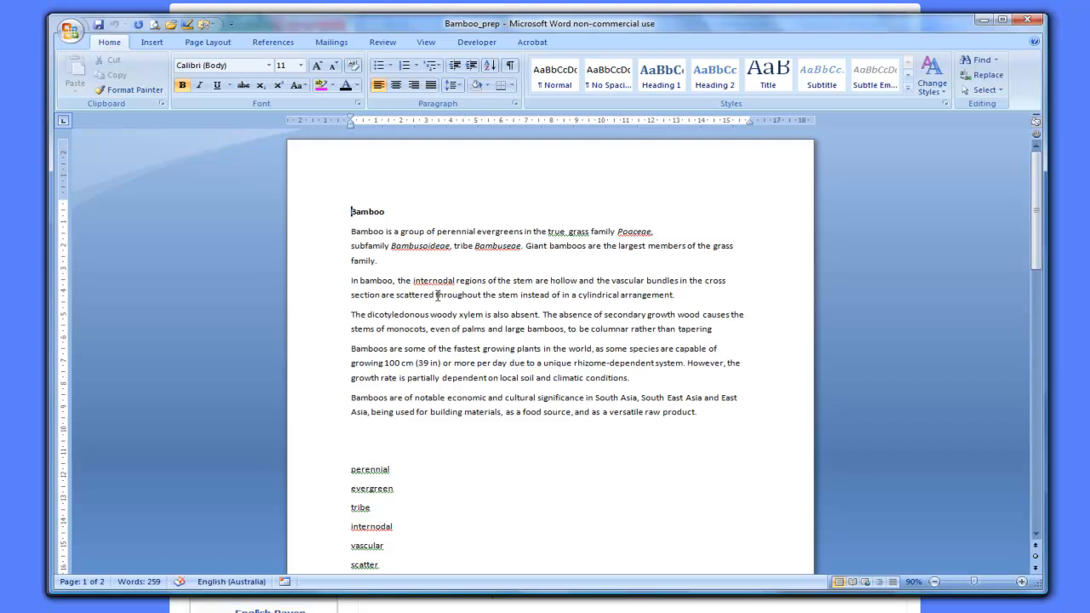
pyautogui.scroll(-3, 437, 410)
pyautogui.scroll(-1, 438, 409)
pyautogui.scroll(3, 440, 403)
pyautogui.scroll(-4, 440, 403)
pyautogui.scroll(5, 440, 403)
pyautogui.scroll(-4, 706, 450)
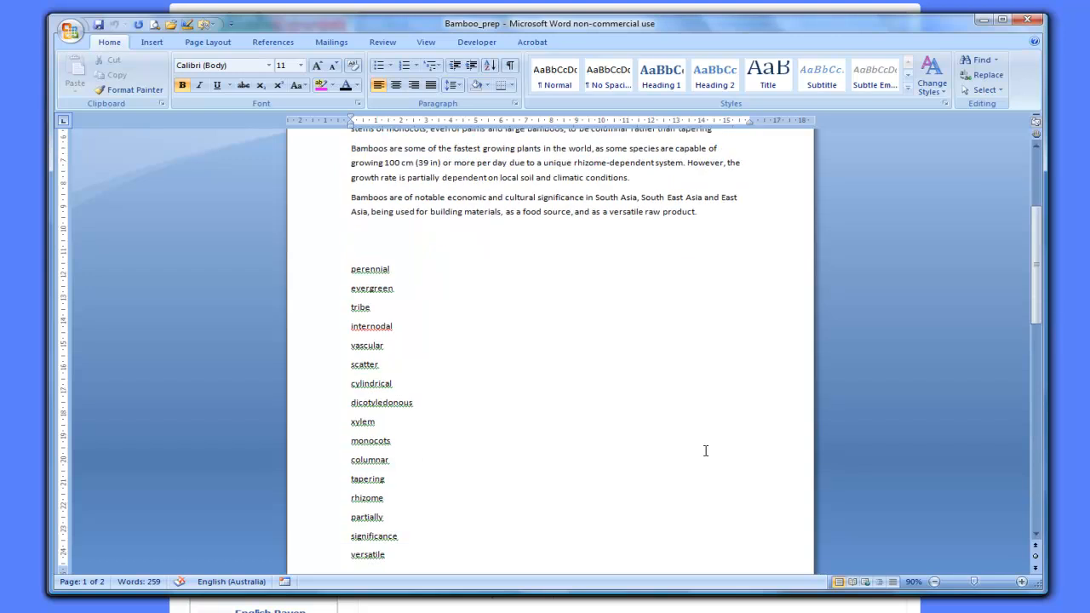
# Examine the vocabulary list from perennial to raw below the passage.
pyautogui.scroll(-1, 705, 450)
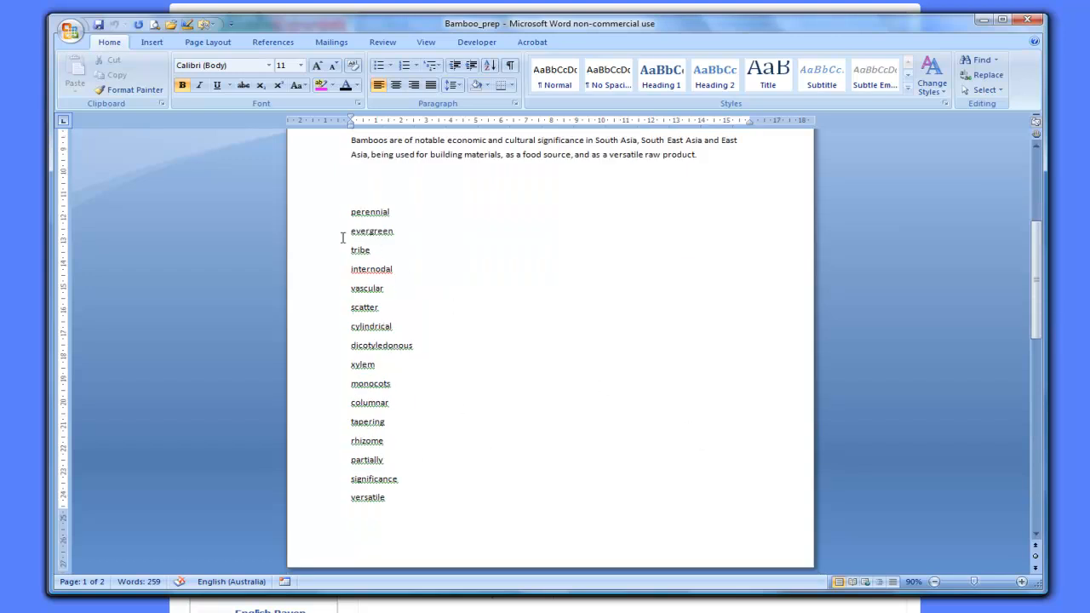
pyautogui.scroll(-3, 647, 435)
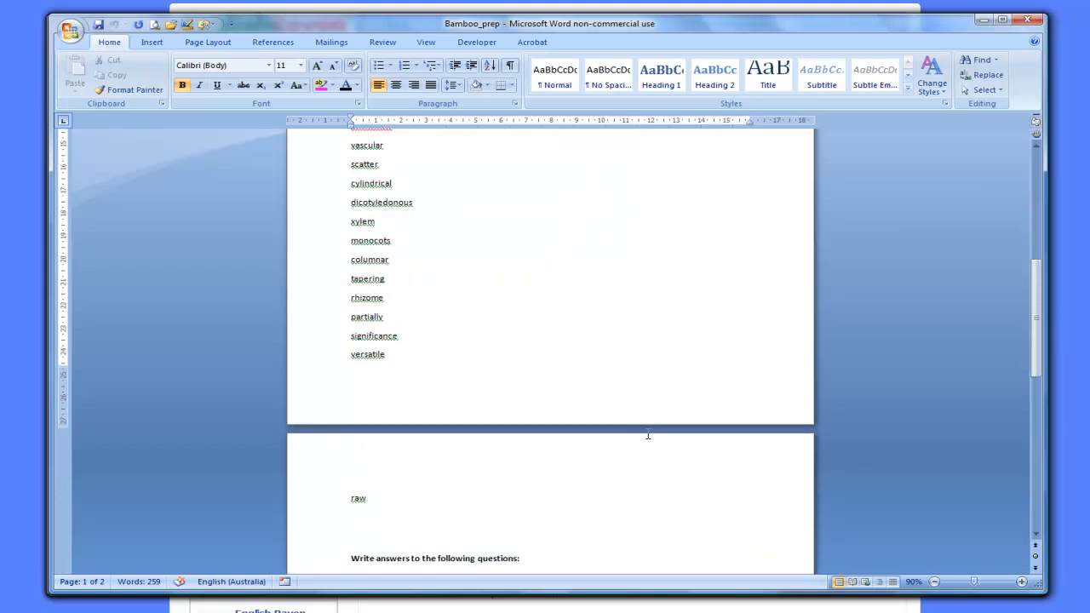
pyautogui.scroll(3, 647, 435)
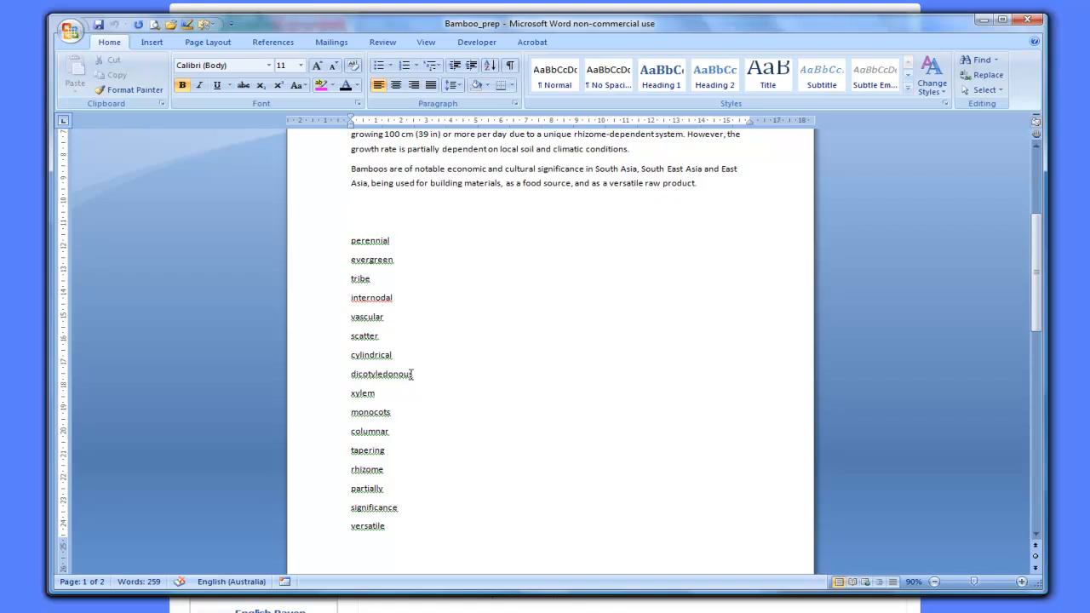
pyautogui.scroll(-1, 411, 375)
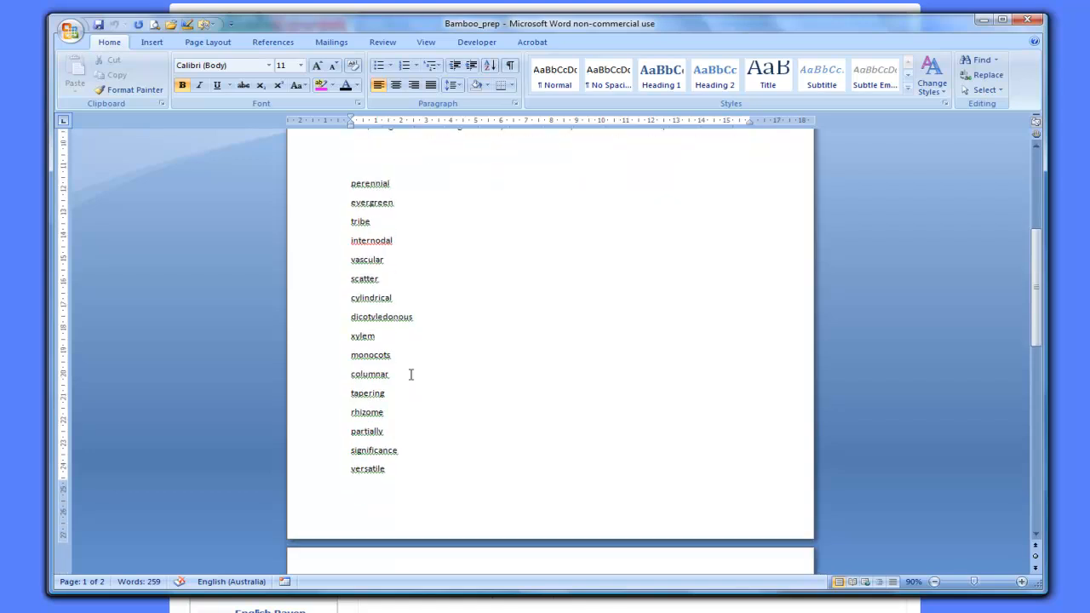
pyautogui.scroll(-1, 411, 375)
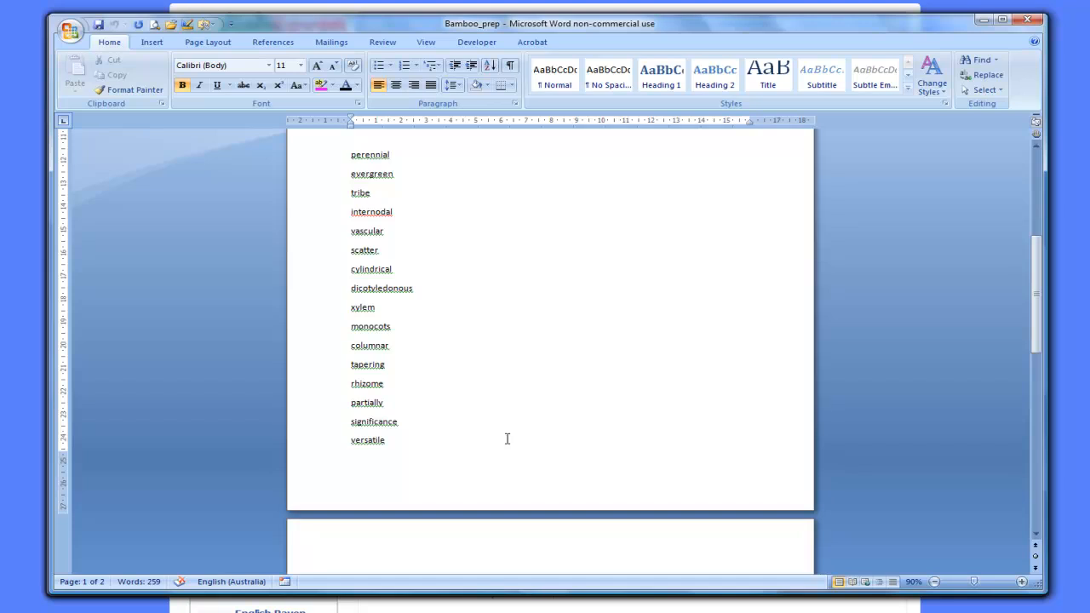
# Review the comprehension questions, the translation words and the opinion question on the second page.
pyautogui.scroll(-3, 507, 439)
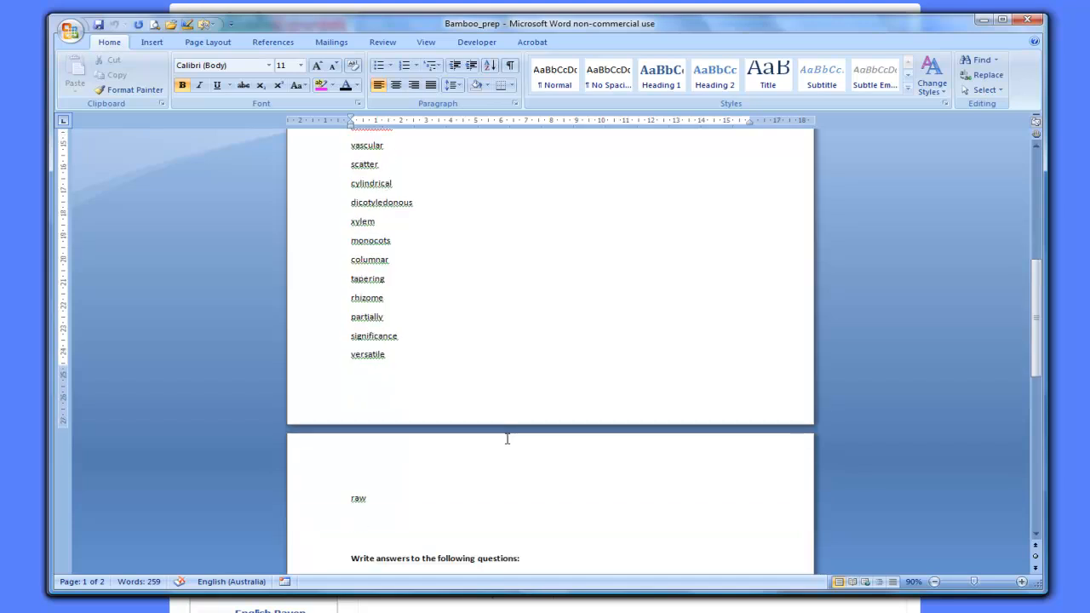
pyautogui.scroll(-2, 506, 439)
pyautogui.scroll(-5, 507, 438)
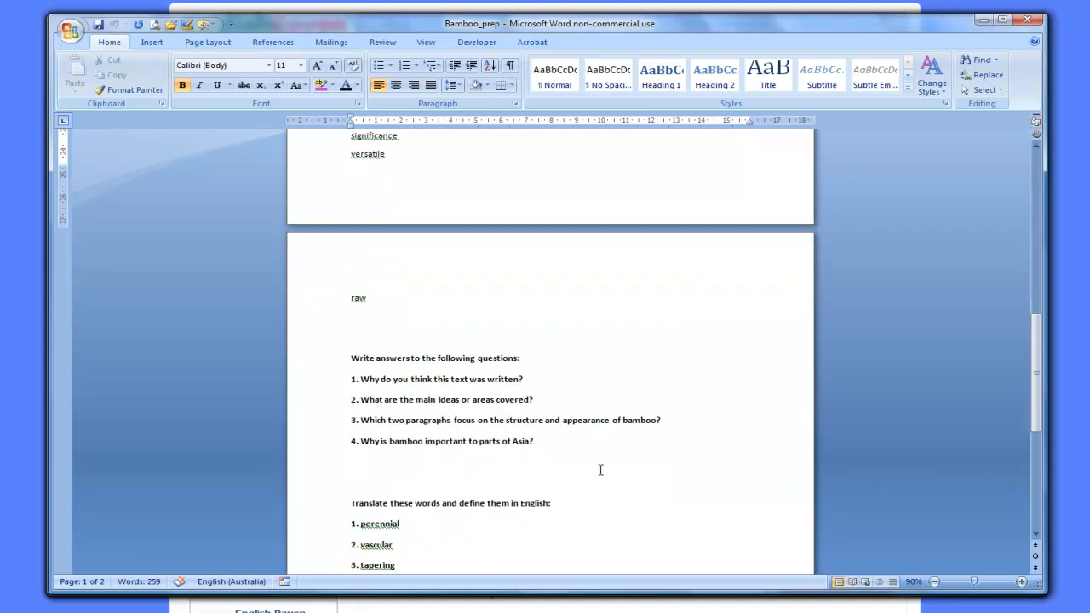
pyautogui.scroll(-2, 600, 470)
pyautogui.scroll(-2, 600, 470)
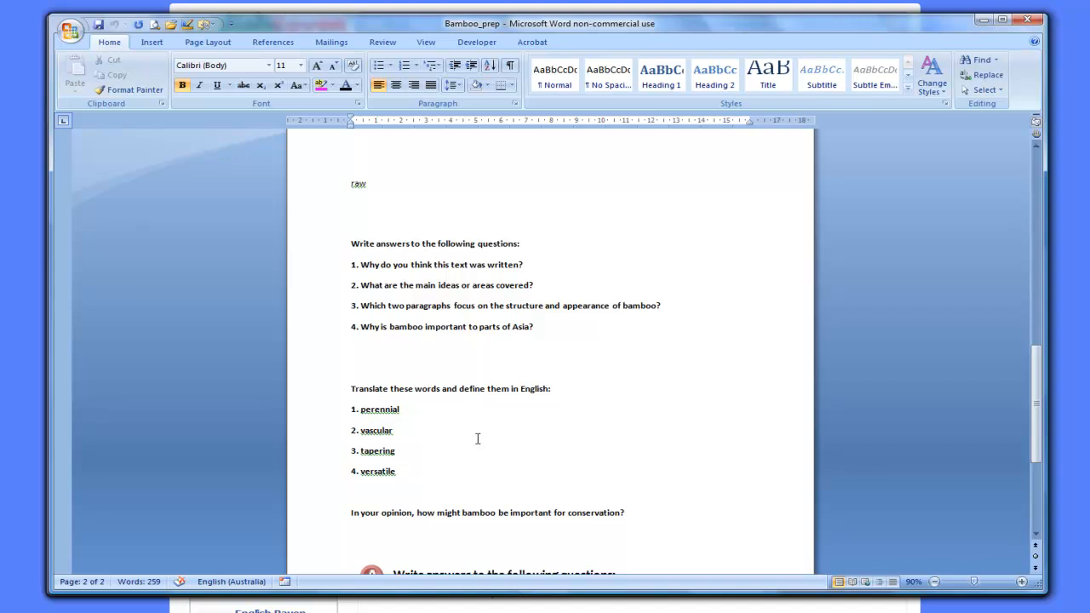
# Shrink the bamboo photo at the end of the document slightly, keeping its proportions.
pyautogui.scroll(-8, 477, 439)
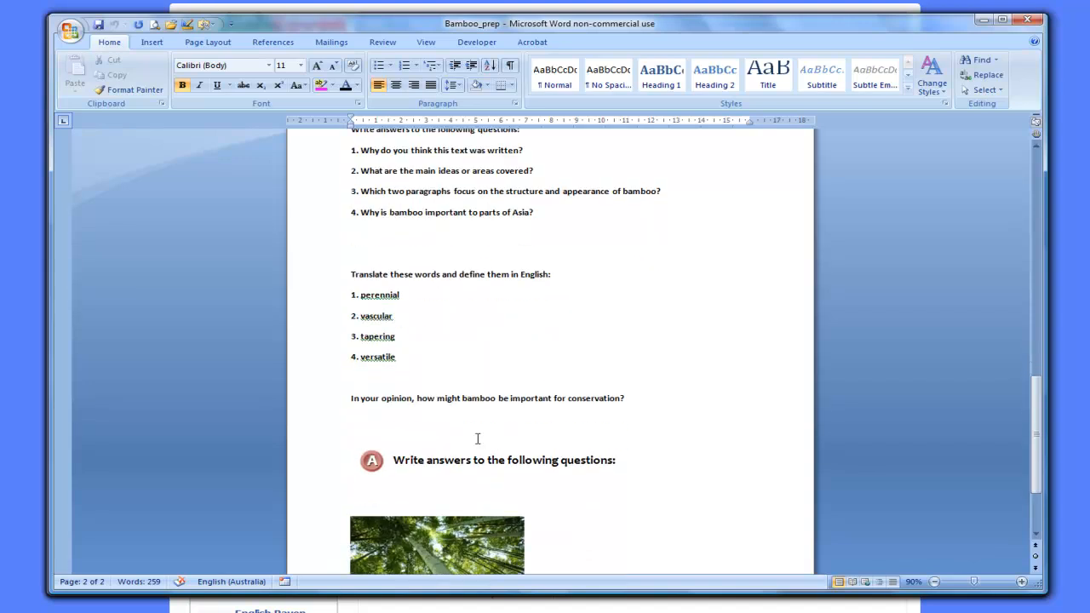
pyautogui.click(419, 467)
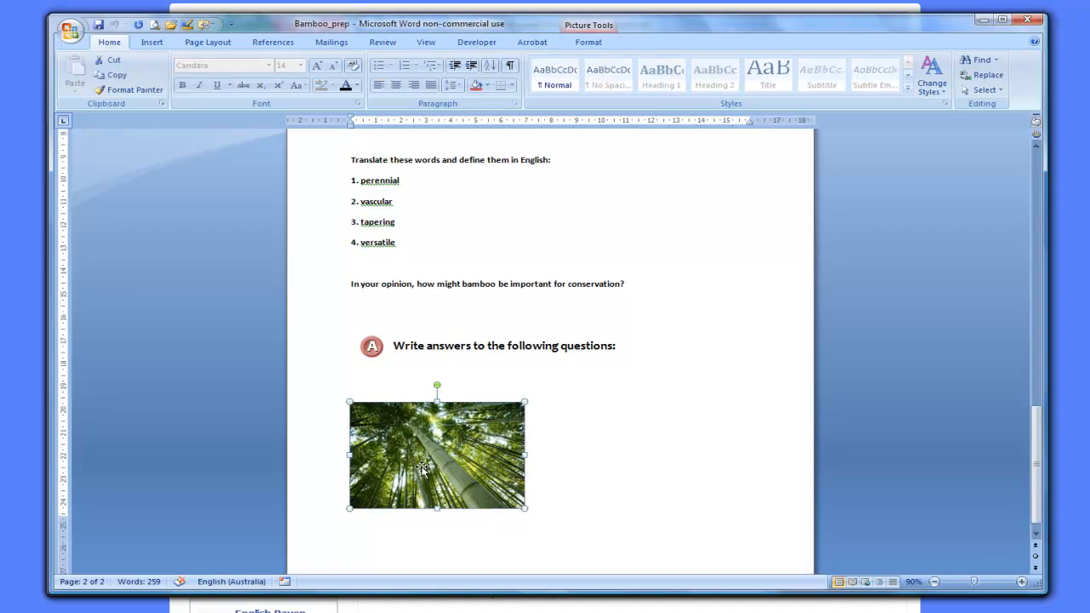
pyautogui.moveTo(525, 402)
pyautogui.mouseDown()
pyautogui.moveTo(739, 298)
pyautogui.moveTo(519, 405)
pyautogui.mouseUp()
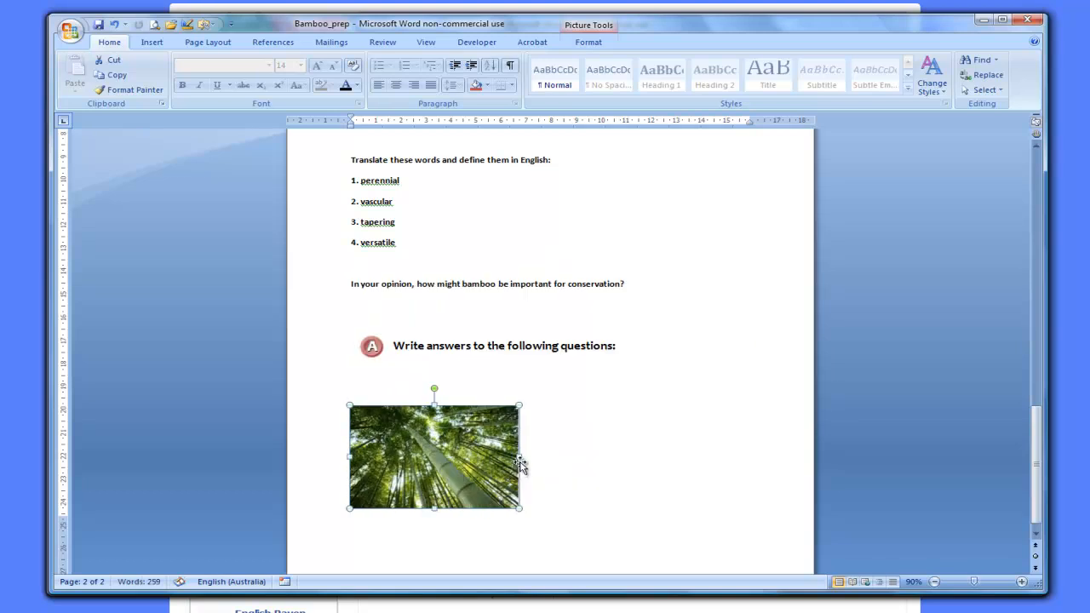
# Inspect the separate text boxes of the round A badge and the "Write answers to the following questions:" heading, leaving both deselected.
pyautogui.click(372, 347)
pyautogui.click(484, 346)
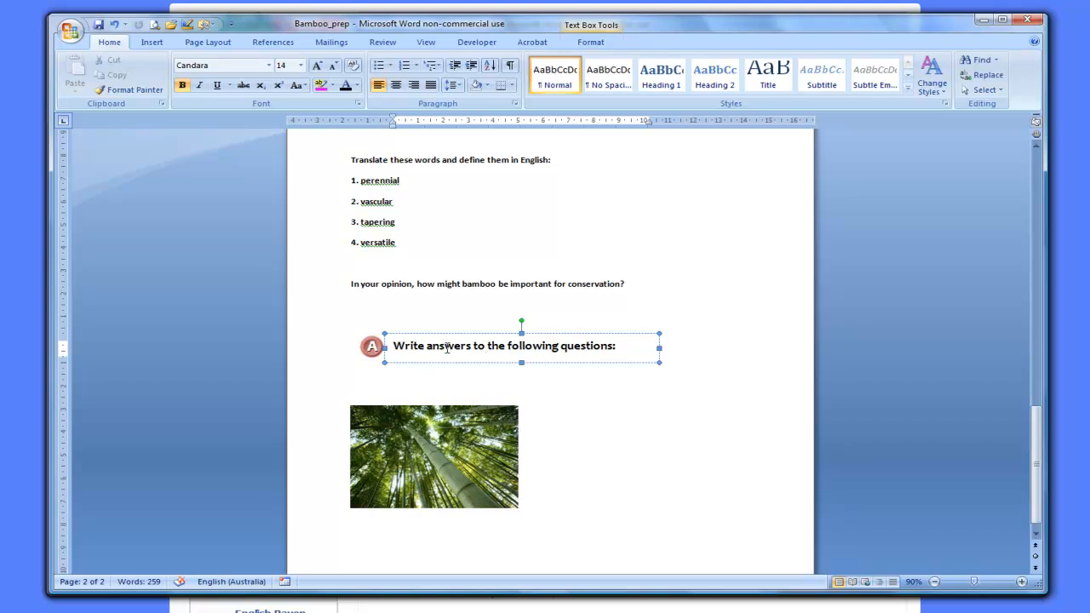
pyautogui.click(361, 341)
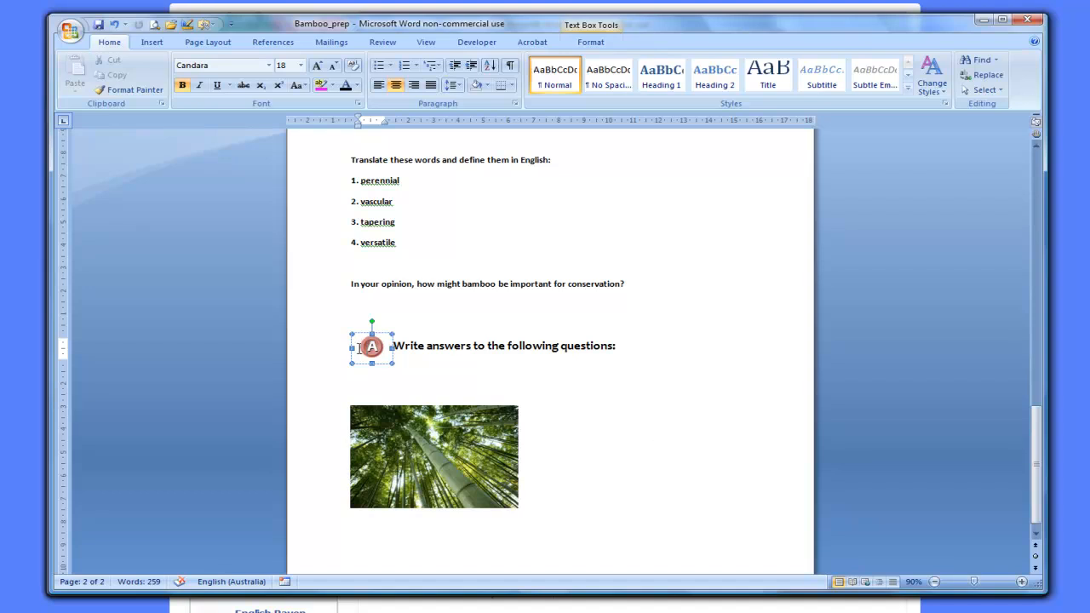
pyautogui.click(492, 346)
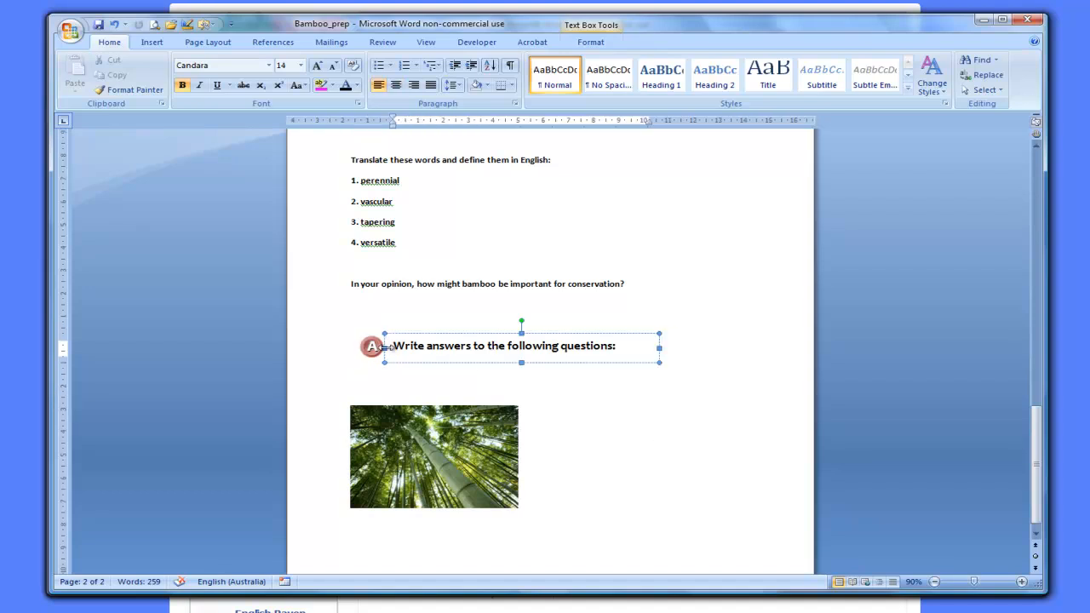
pyautogui.click(351, 343)
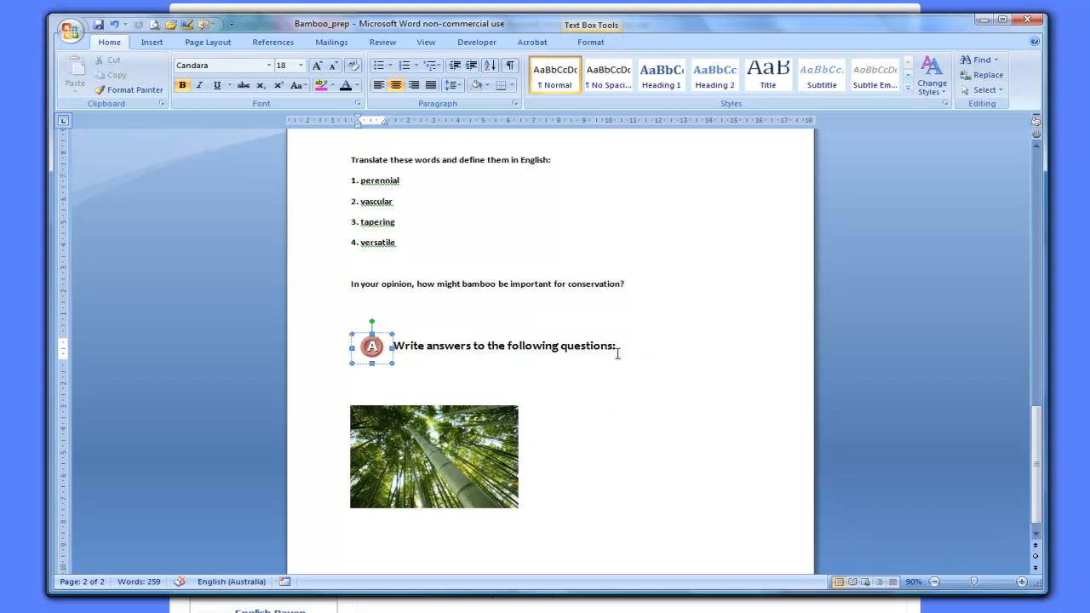
pyautogui.click(382, 335)
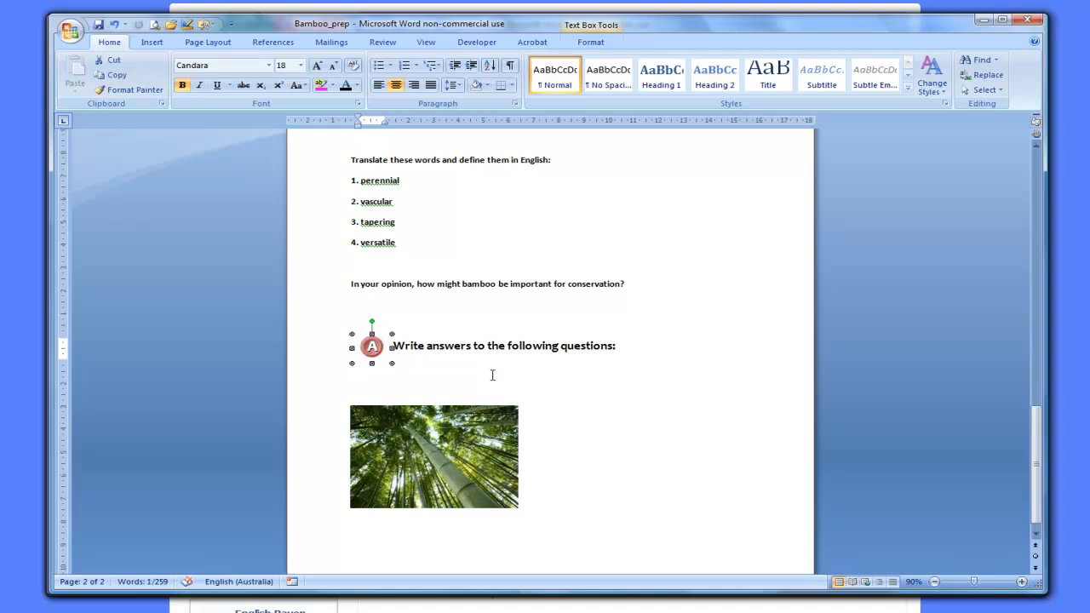
pyautogui.click(696, 377)
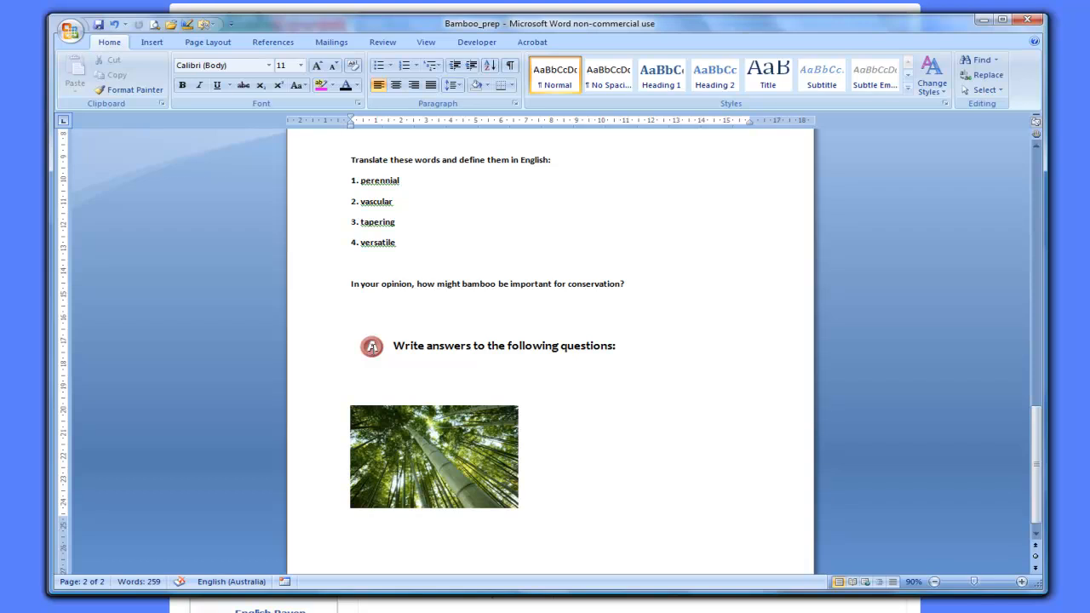
pyautogui.click(372, 347)
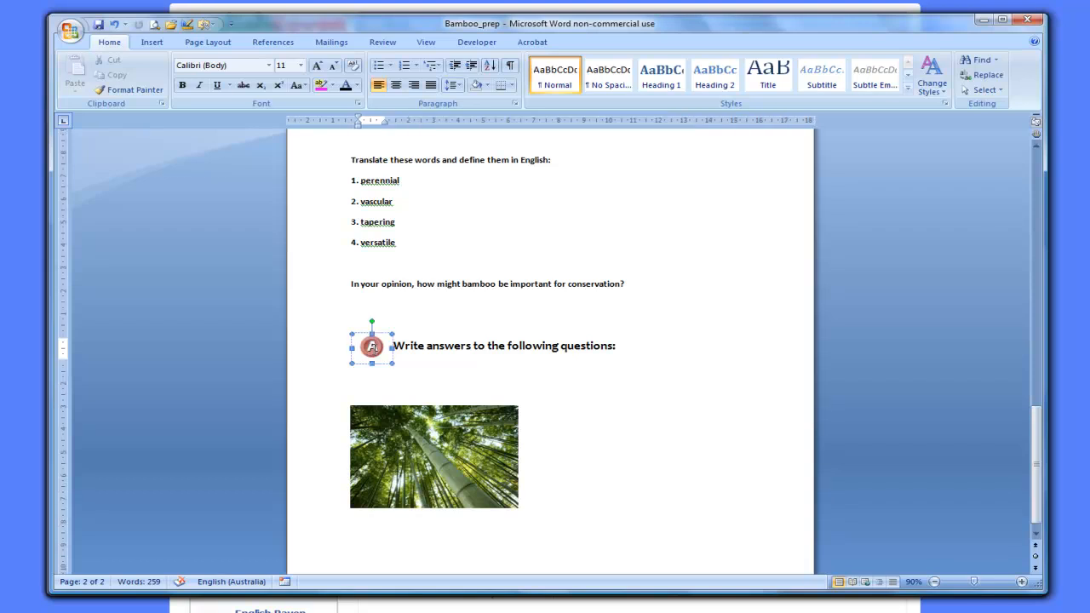
pyautogui.click(475, 373)
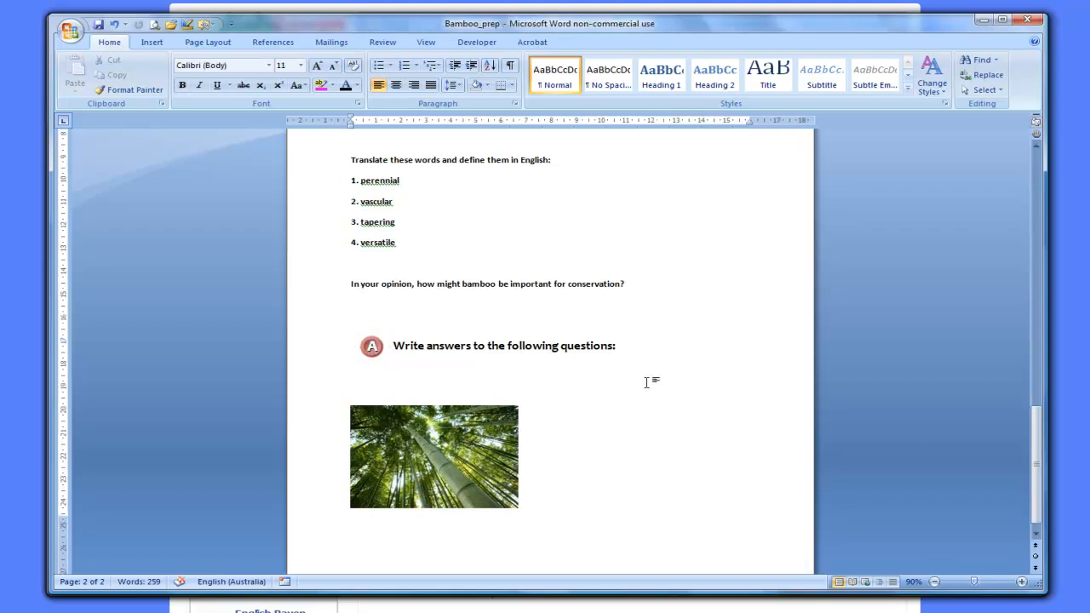
# Return to the top of the prep document, then create a new blank document with landscape orientation, viewed as a whole page.
pyautogui.scroll(20, 647, 382)
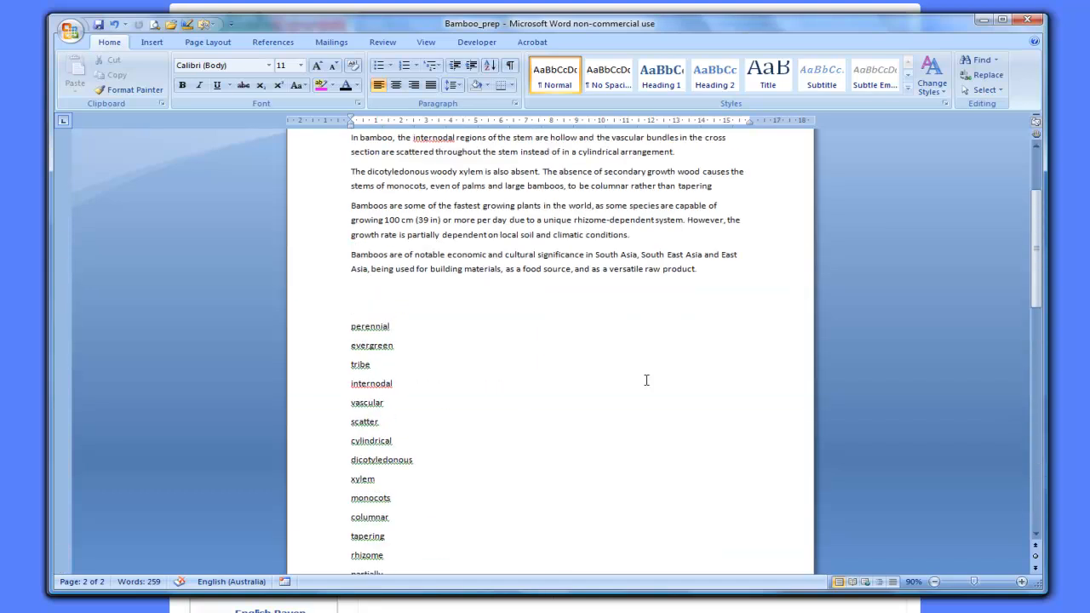
pyautogui.click(443, 440)
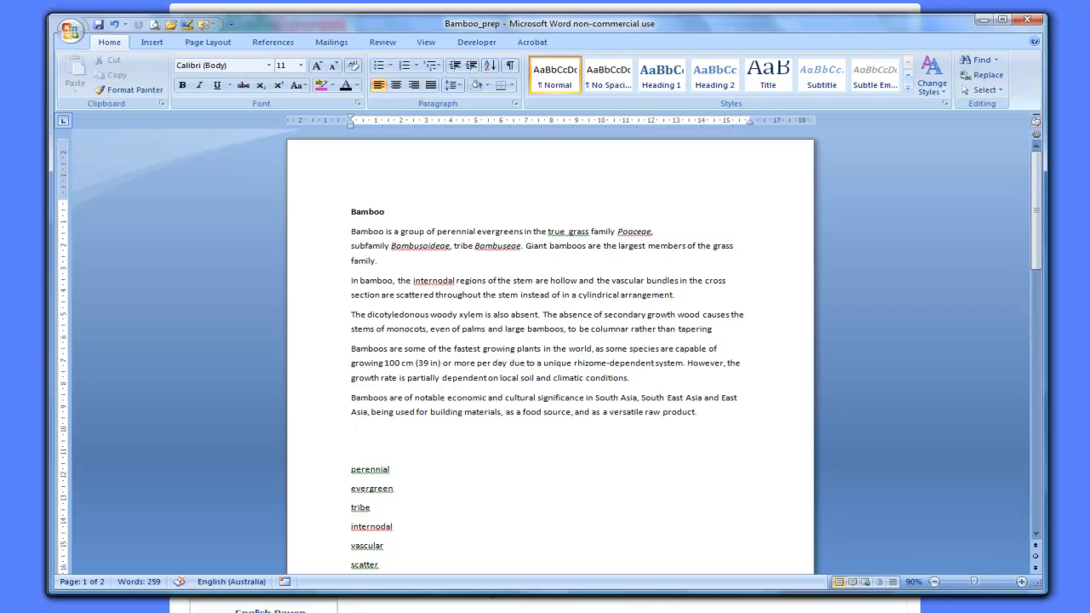
pyautogui.hotkey('ctrl', 'n')
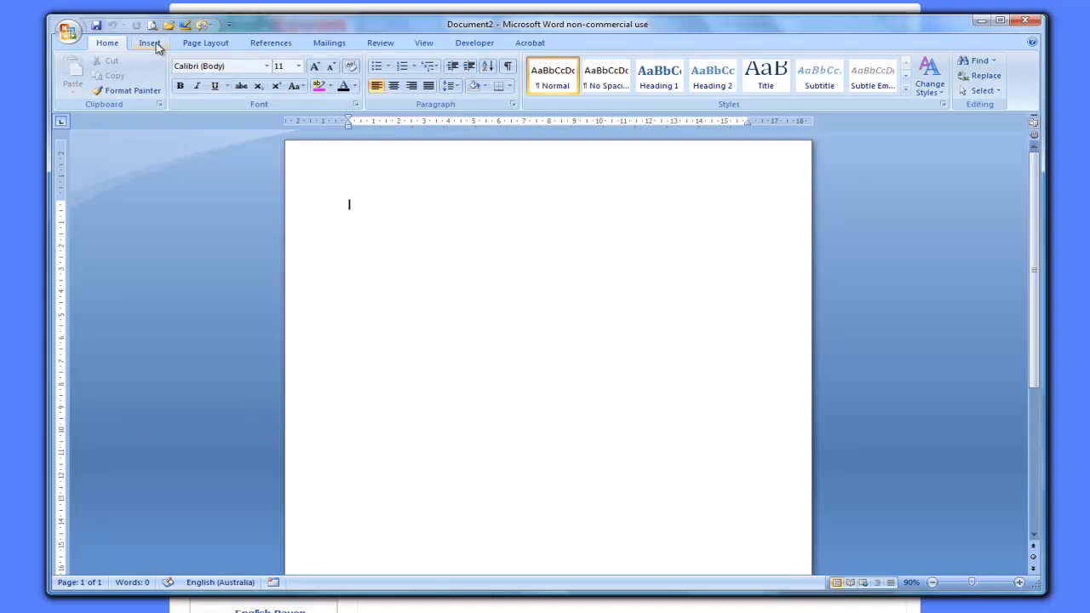
pyautogui.click(213, 42)
pyautogui.click(206, 72)
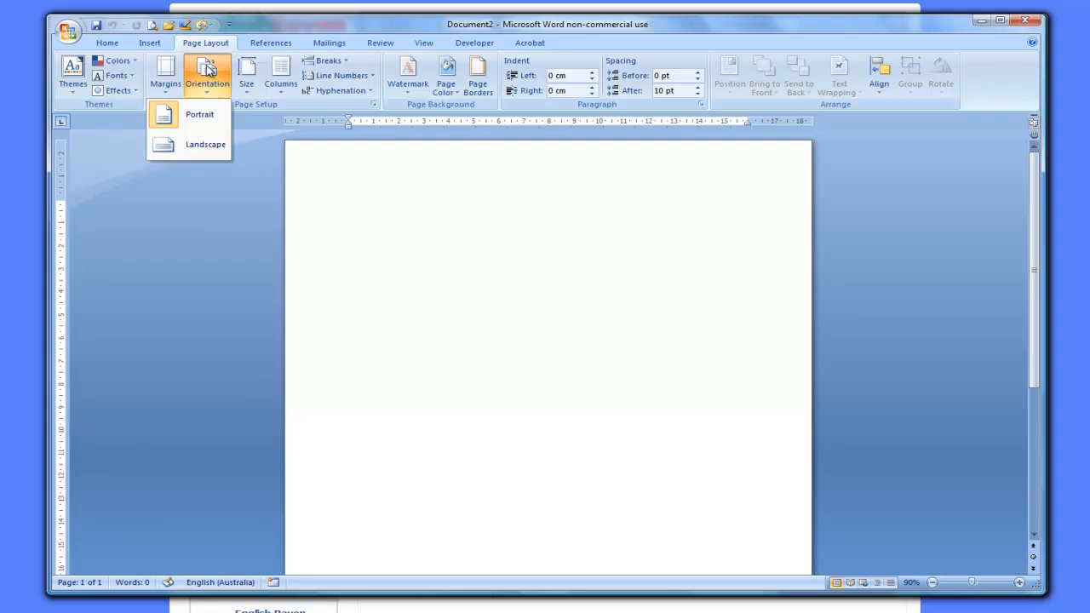
pyautogui.click(197, 144)
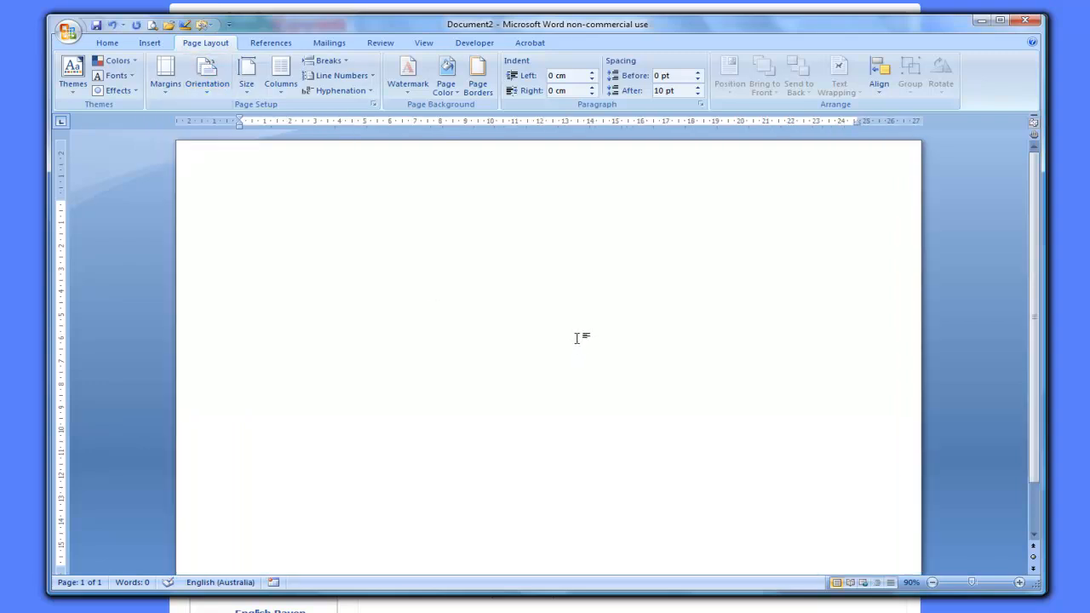
pyautogui.keyDown('ctrl'); pyautogui.scroll(-1, 572, 304); pyautogui.keyUp('ctrl')
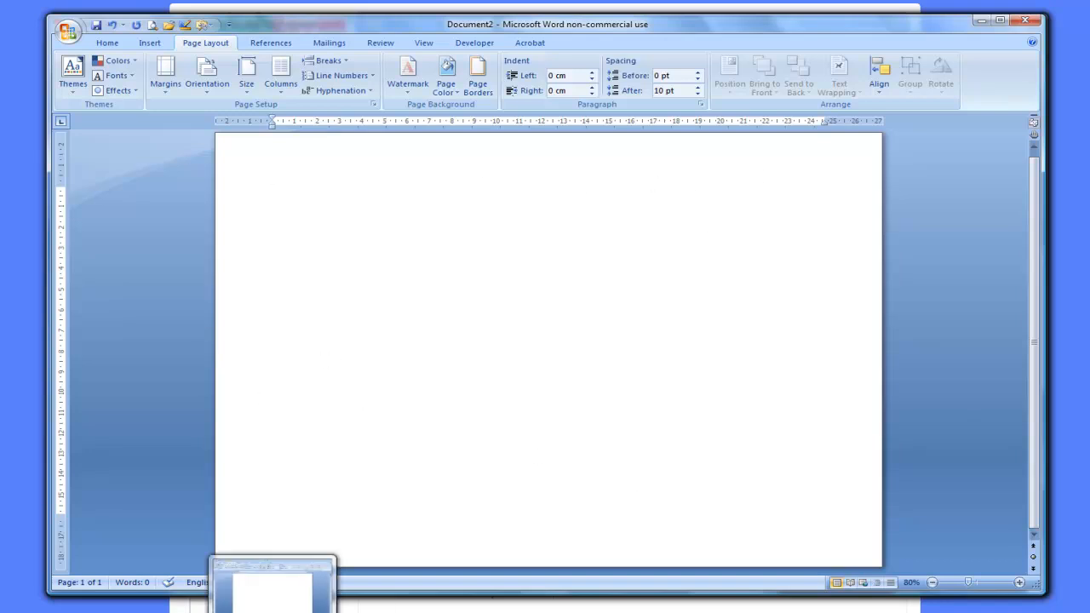
# Open the page header for editing and insert a Moon shape, enlarged to about 9.63 cm high and 4.78 cm wide.
pyautogui.click(509, 588)
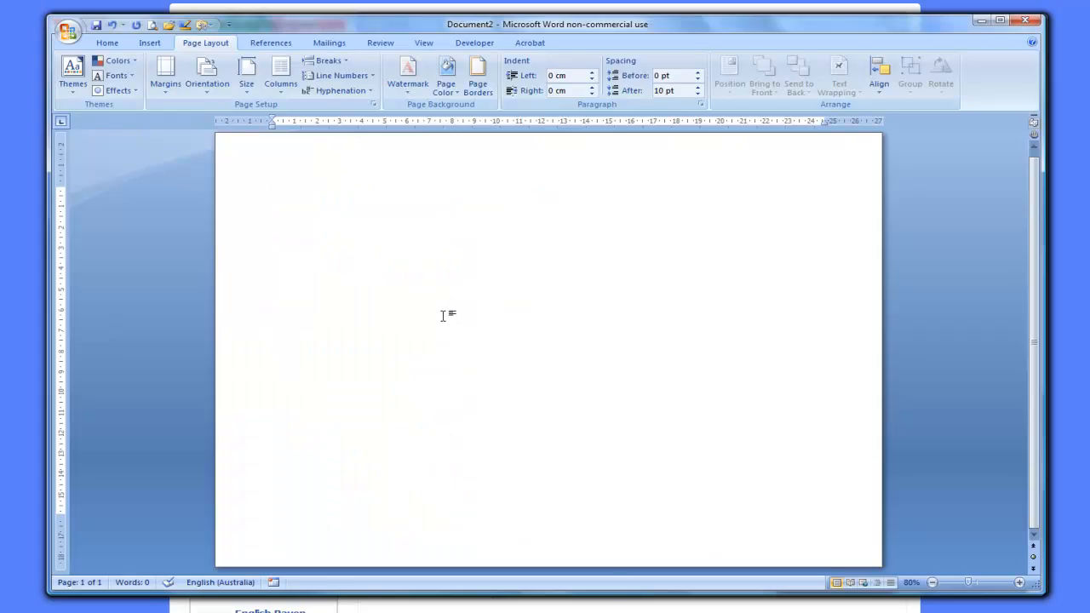
pyautogui.doubleClick(549, 157)
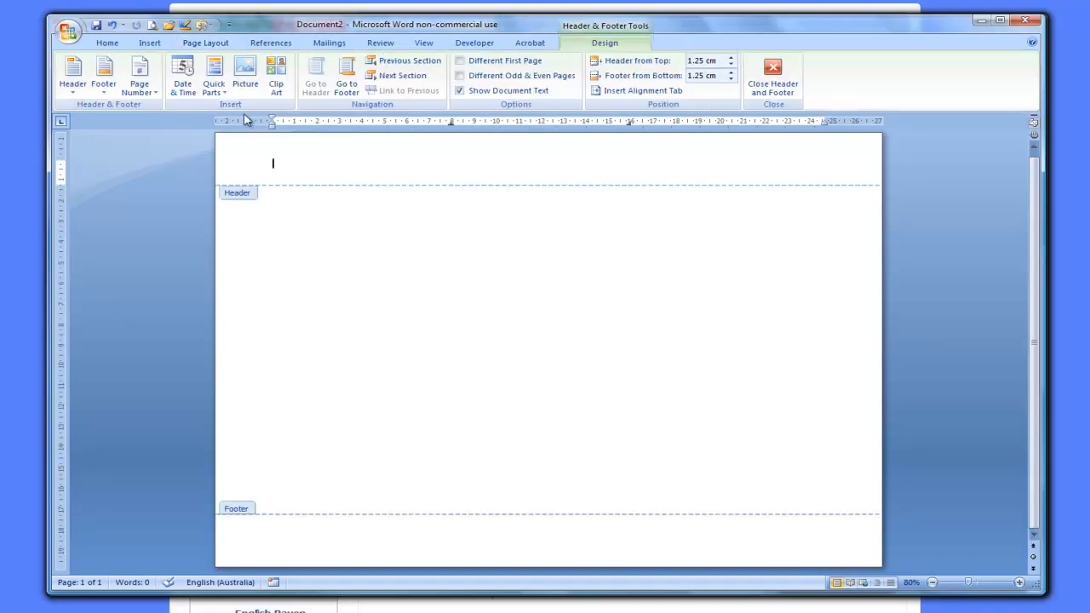
pyautogui.click(149, 43)
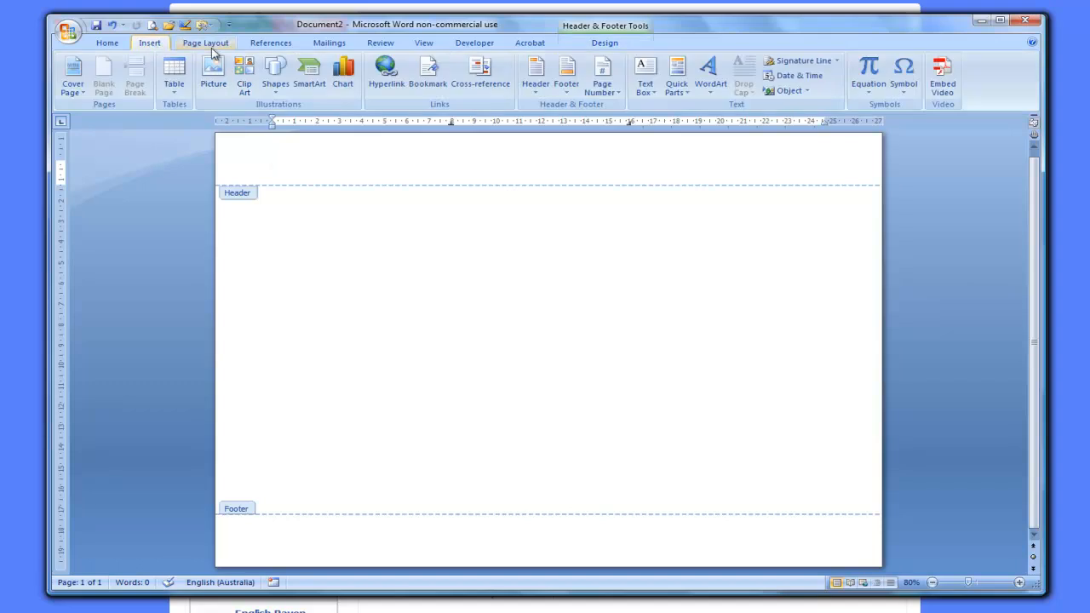
pyautogui.click(276, 71)
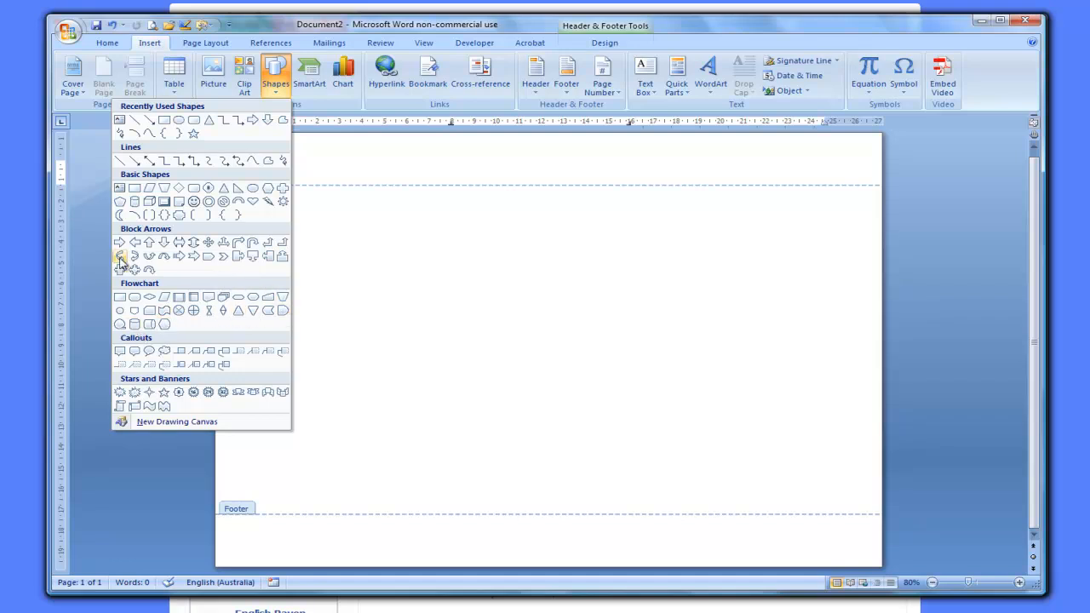
pyautogui.click(120, 216)
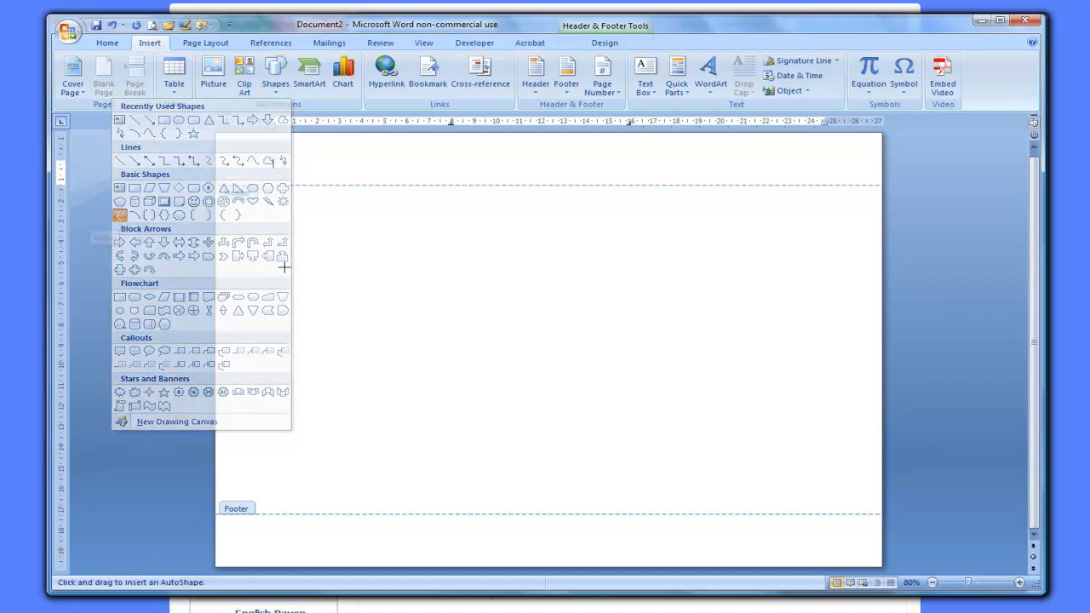
pyautogui.click(401, 223)
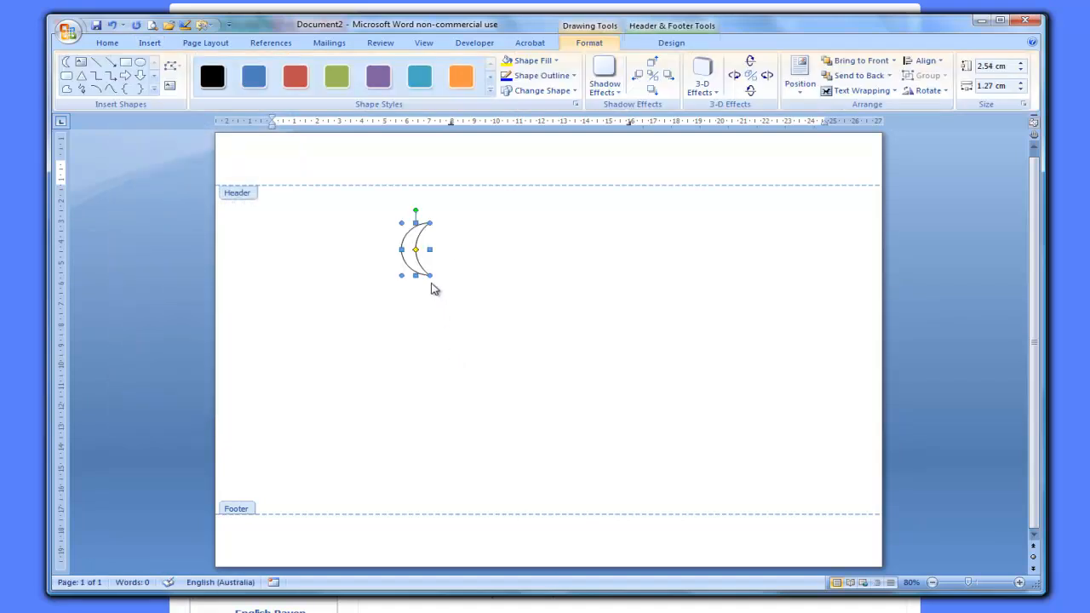
pyautogui.moveTo(429, 275); pyautogui.dragTo(509, 422)
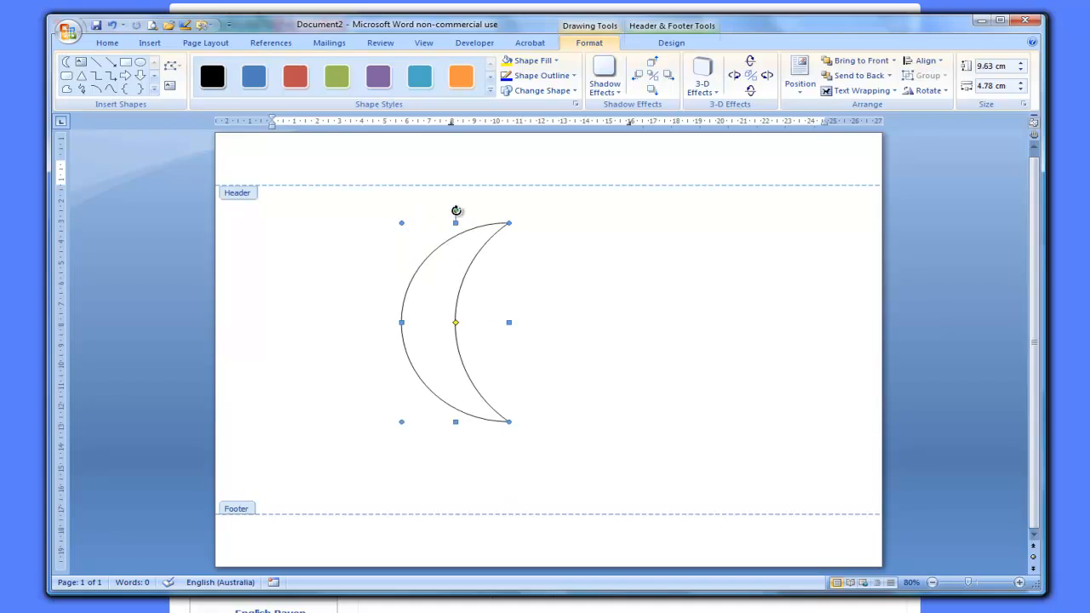
# Rotate the crescent 90 degrees clockwise so it arches upward, and stretch it to about 25.33 cm by 10.49 cm.
pyautogui.moveTo(457, 209); pyautogui.dragTo(576, 326)
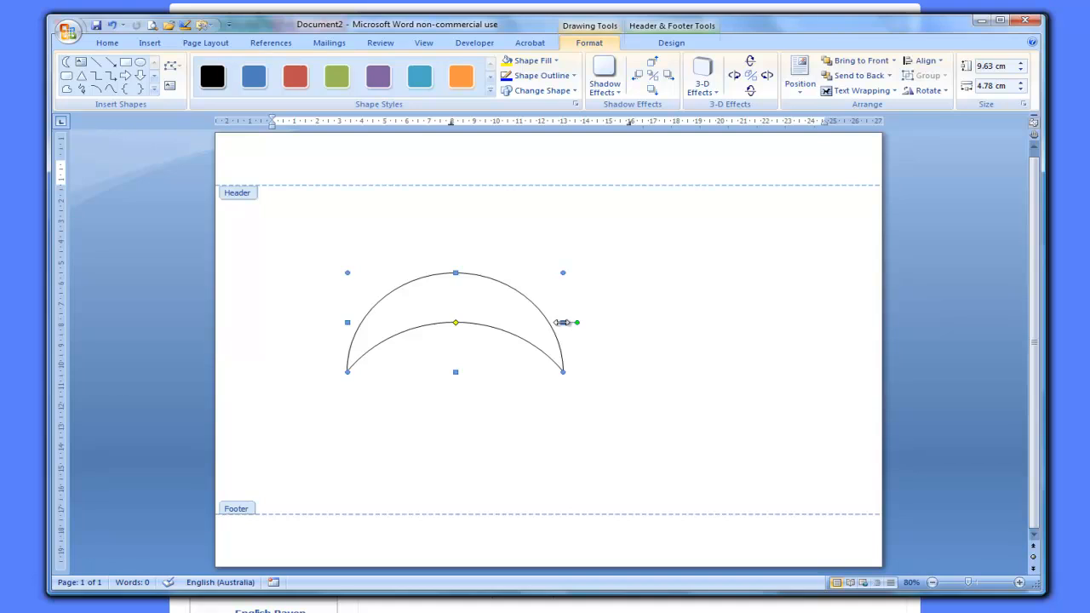
pyautogui.moveTo(562, 322); pyautogui.dragTo(839, 322)
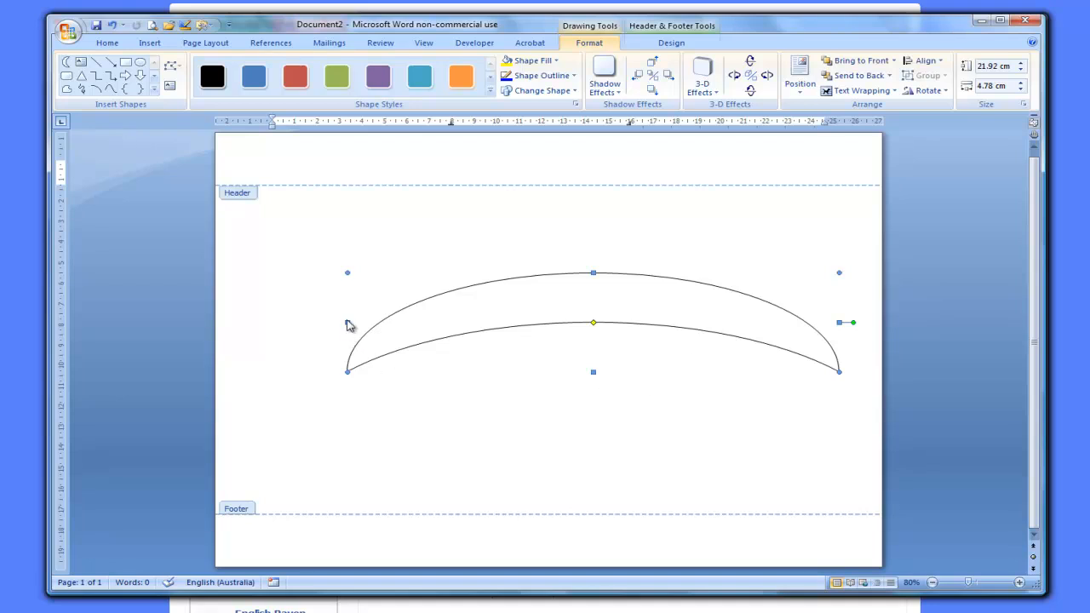
pyautogui.moveTo(283, 326); pyautogui.dragTo(270, 323)
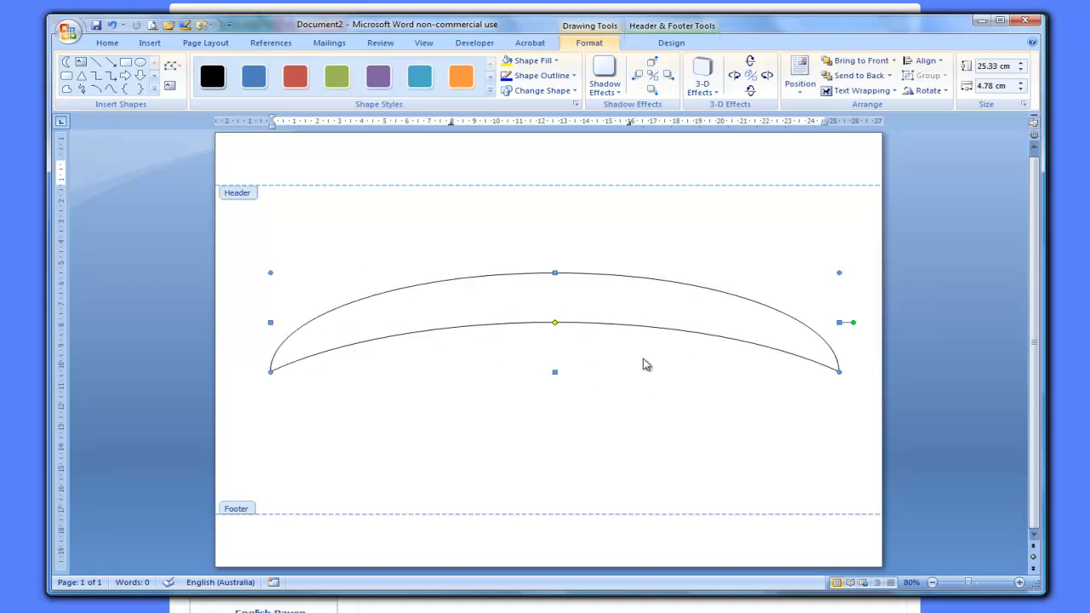
pyautogui.moveTo(555, 272); pyautogui.dragTo(555, 190)
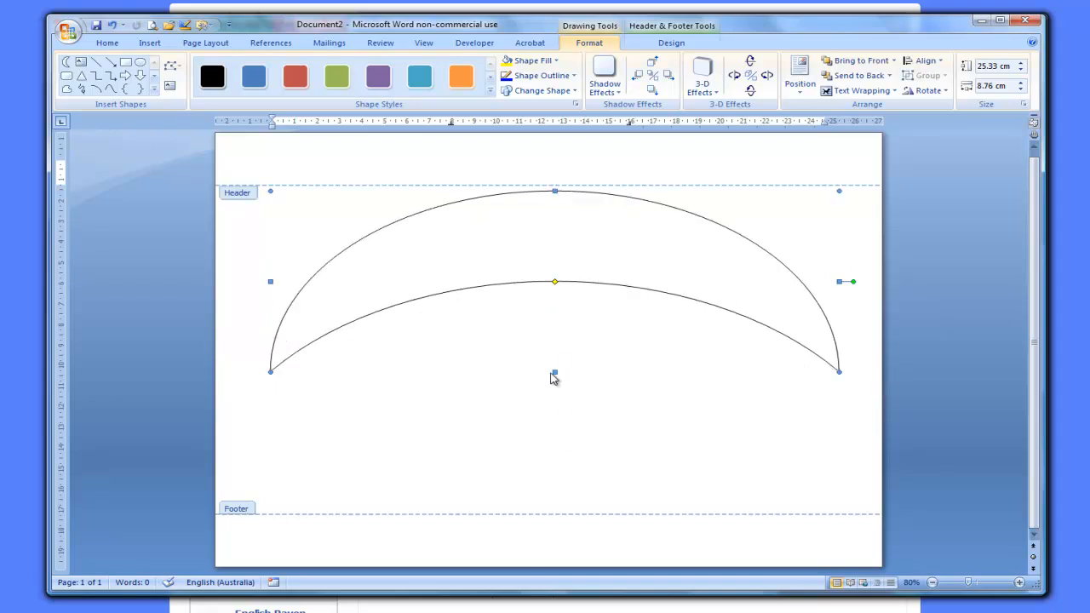
pyautogui.moveTo(553, 373); pyautogui.dragTo(555, 407)
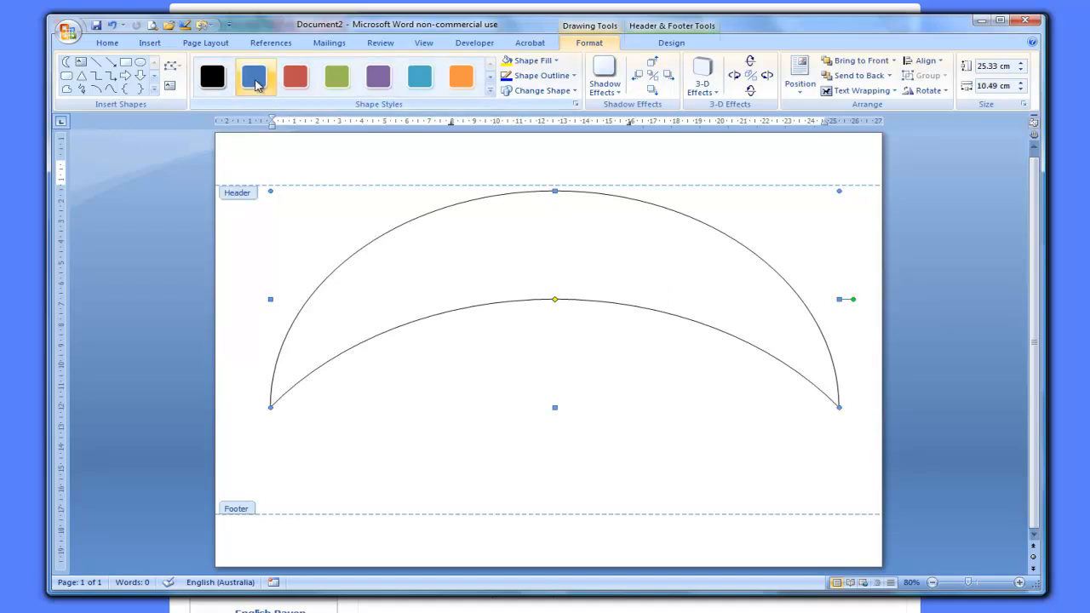
# Apply the solid blue shape style and fit the crescent as a thin arc, about 30.05 by 2.44 cm, across the page top.
pyautogui.click(253, 76)
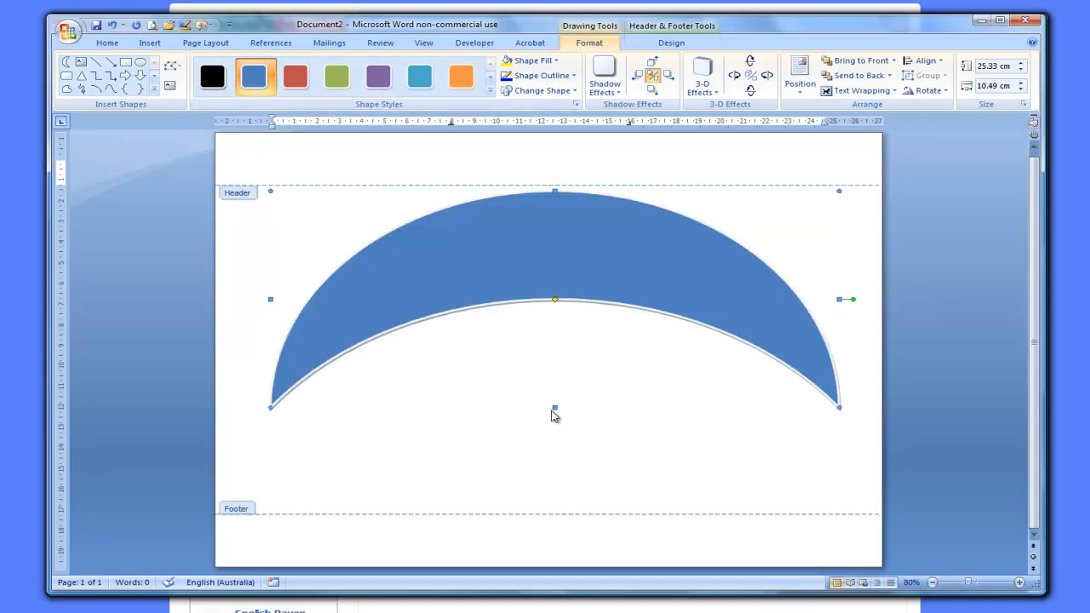
pyautogui.moveTo(555, 407); pyautogui.dragTo(578, 241)
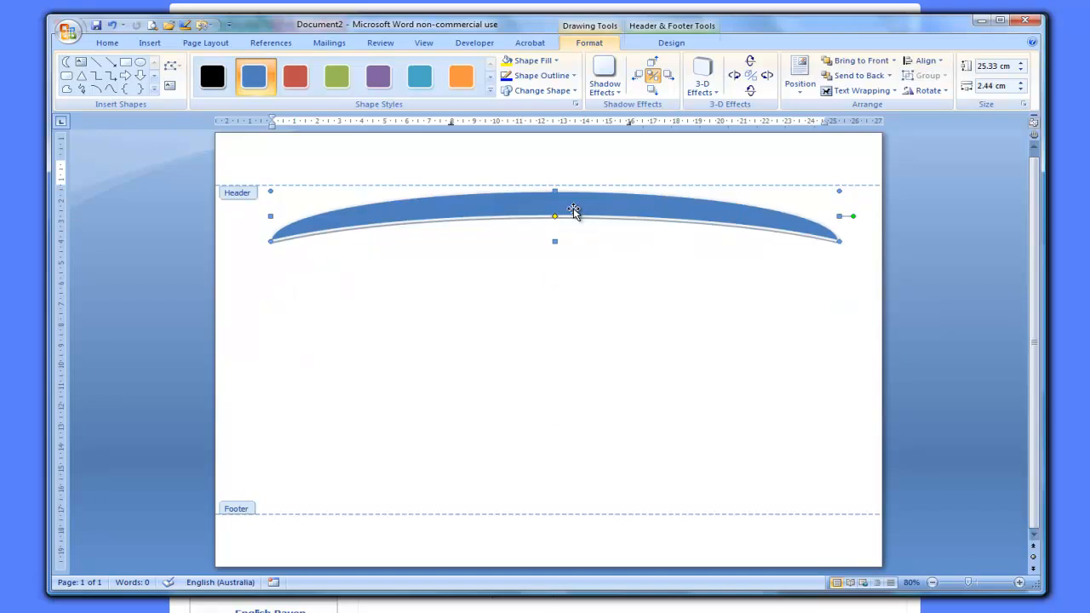
pyautogui.moveTo(576, 197); pyautogui.dragTo(511, 161)
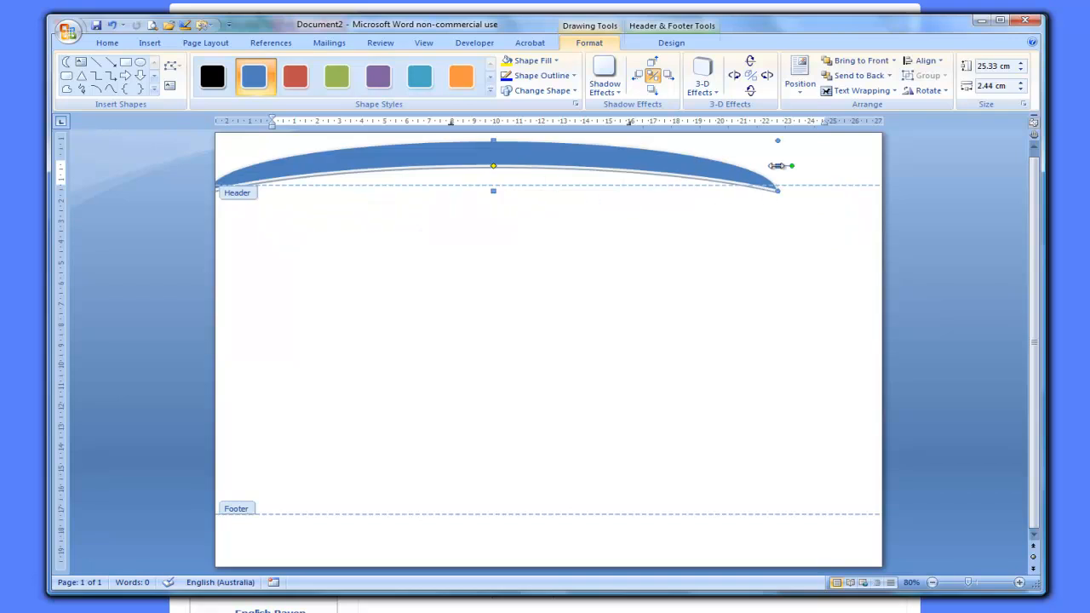
pyautogui.moveTo(776, 165); pyautogui.dragTo(882, 172)
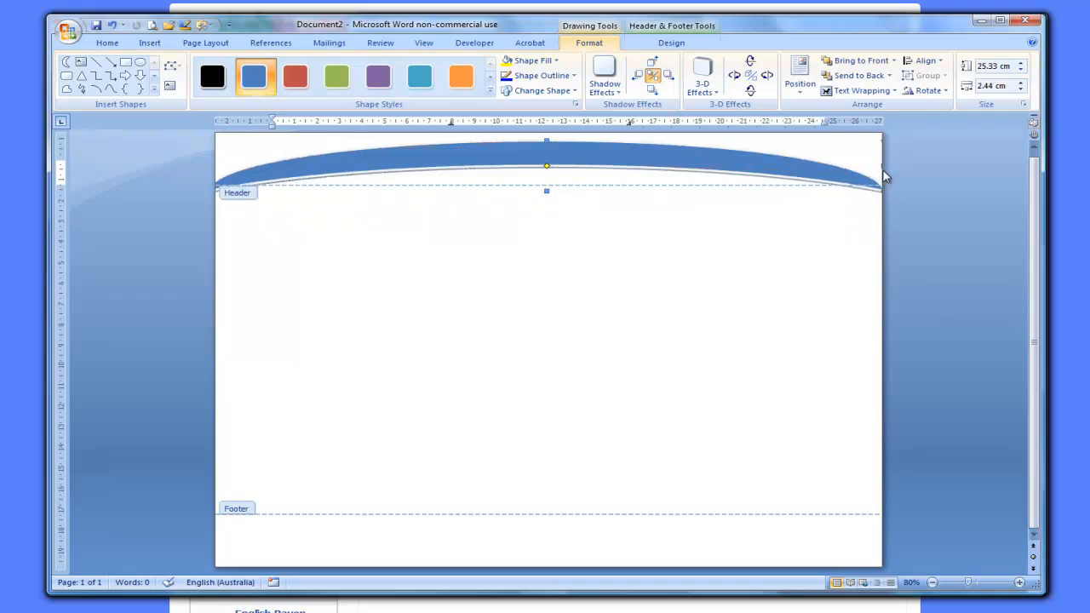
# Thicken the blue arc to about 4.22 cm deep, adjust its inner curve and move its crest beyond the page's upper edge.
pyautogui.moveTo(603, 161); pyautogui.dragTo(602, 176)
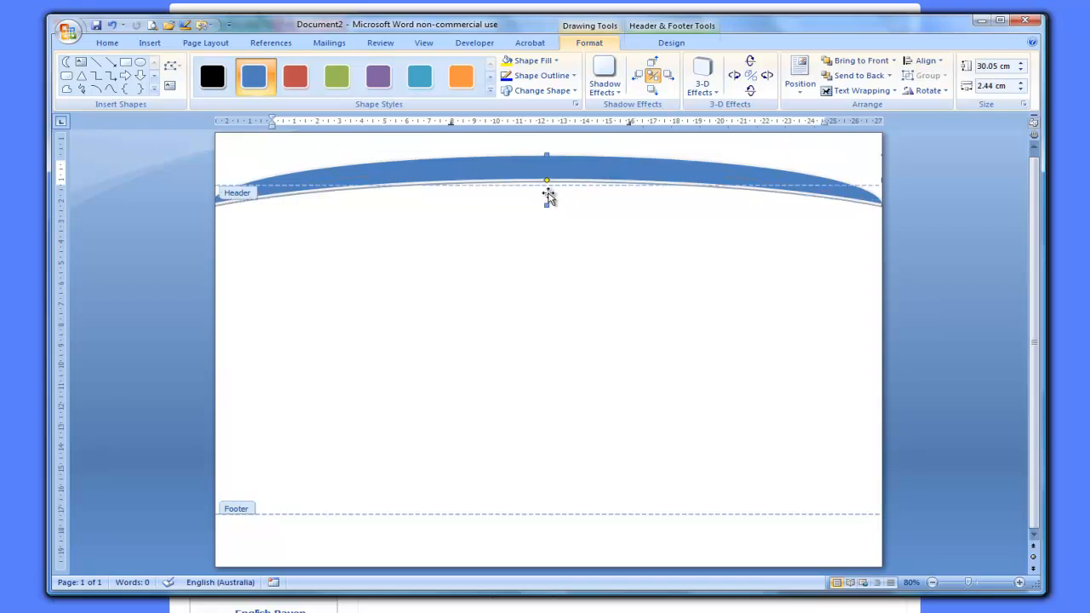
pyautogui.moveTo(549, 141)
pyautogui.mouseDown()
pyautogui.moveTo(554, 123)
pyautogui.moveTo(548, 151)
pyautogui.moveTo(549, 132)
pyautogui.mouseUp()
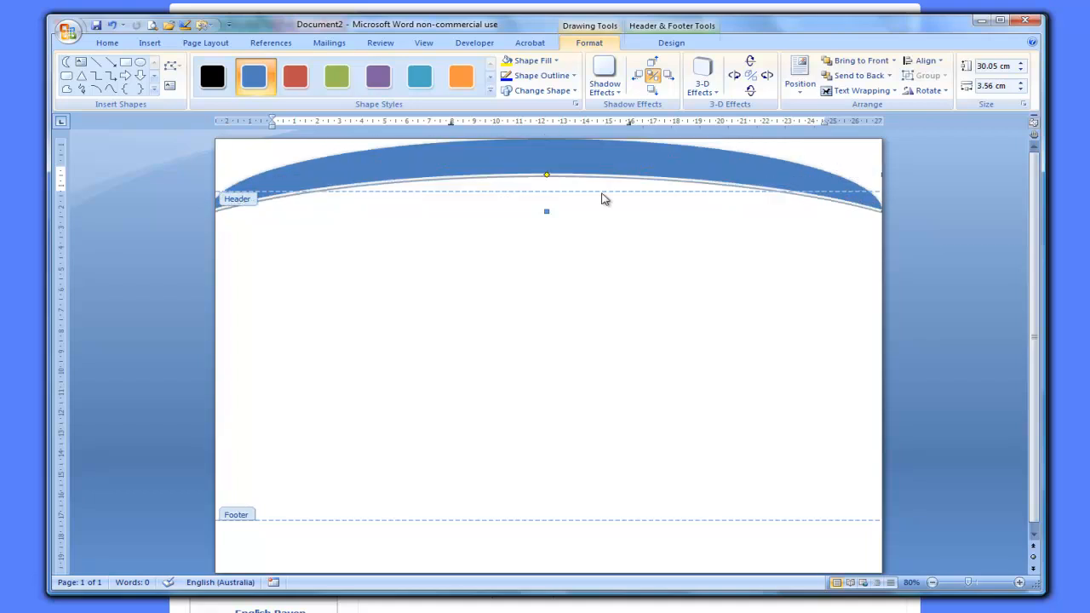
pyautogui.moveTo(644, 167); pyautogui.dragTo(644, 186)
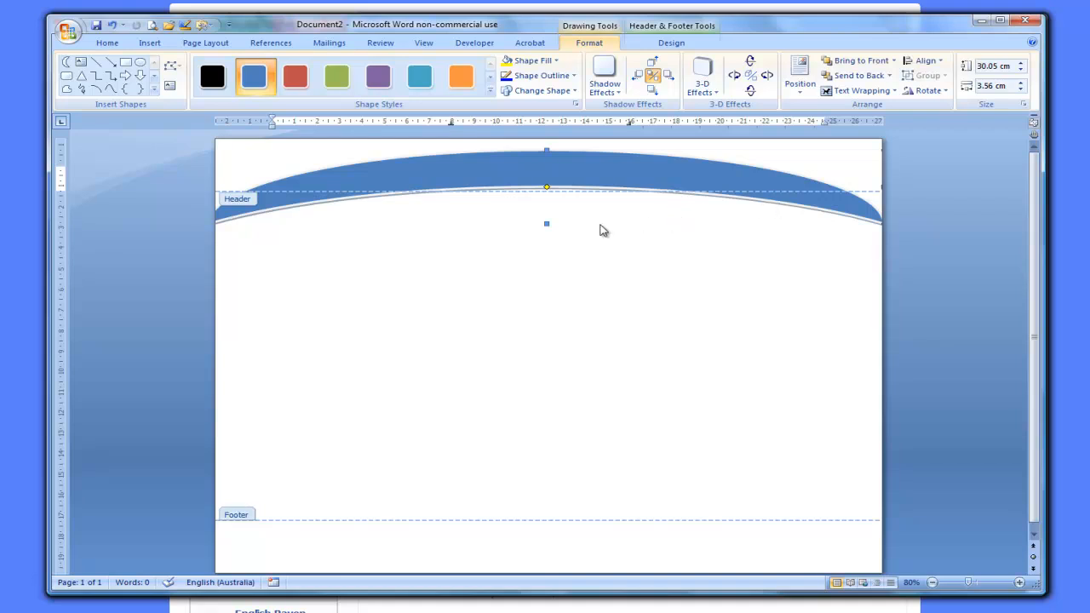
pyautogui.moveTo(548, 189); pyautogui.dragTo(546, 213)
pyautogui.moveTo(580, 170); pyautogui.dragTo(581, 155)
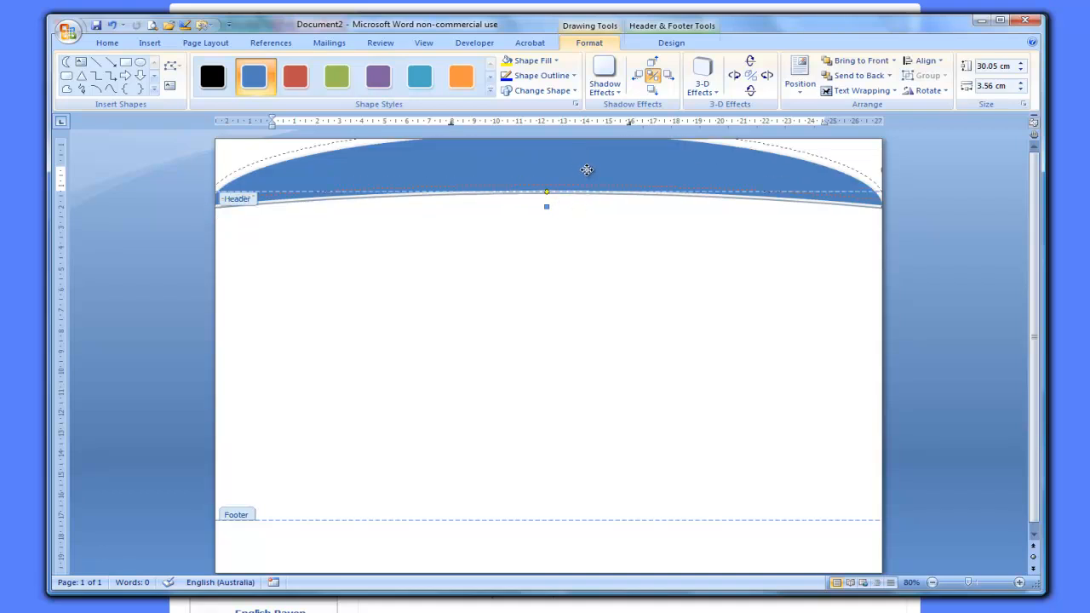
pyautogui.moveTo(546, 190)
pyautogui.mouseDown()
pyautogui.moveTo(547, 181)
pyautogui.moveTo(544, 211)
pyautogui.moveTo(550, 185)
pyautogui.mouseUp()
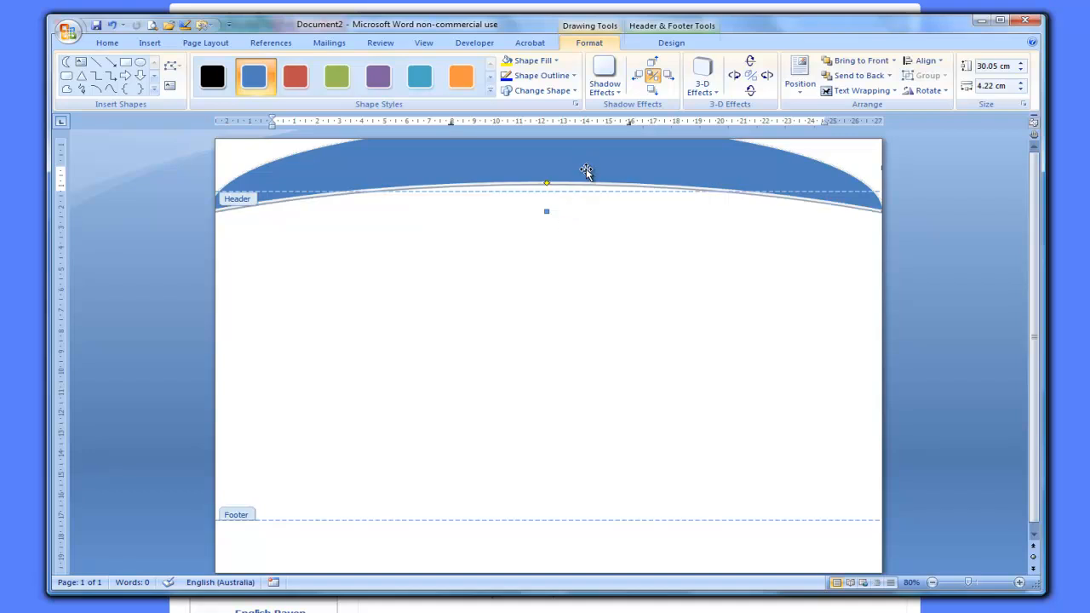
pyautogui.moveTo(586, 171); pyautogui.dragTo(584, 169)
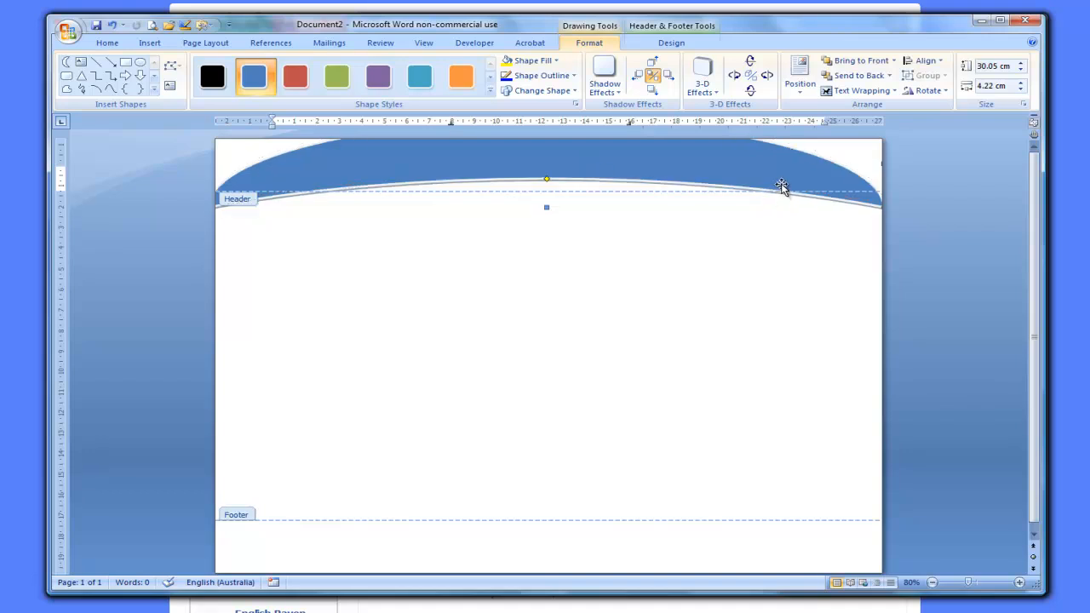
# Widen the arc past both side edges of the page to about 33.91 cm and centre it horizontally.
pyautogui.moveTo(731, 173); pyautogui.dragTo(672, 177)
pyautogui.moveTo(819, 179); pyautogui.dragTo(913, 177)
pyautogui.moveTo(572, 168); pyautogui.dragTo(591, 169)
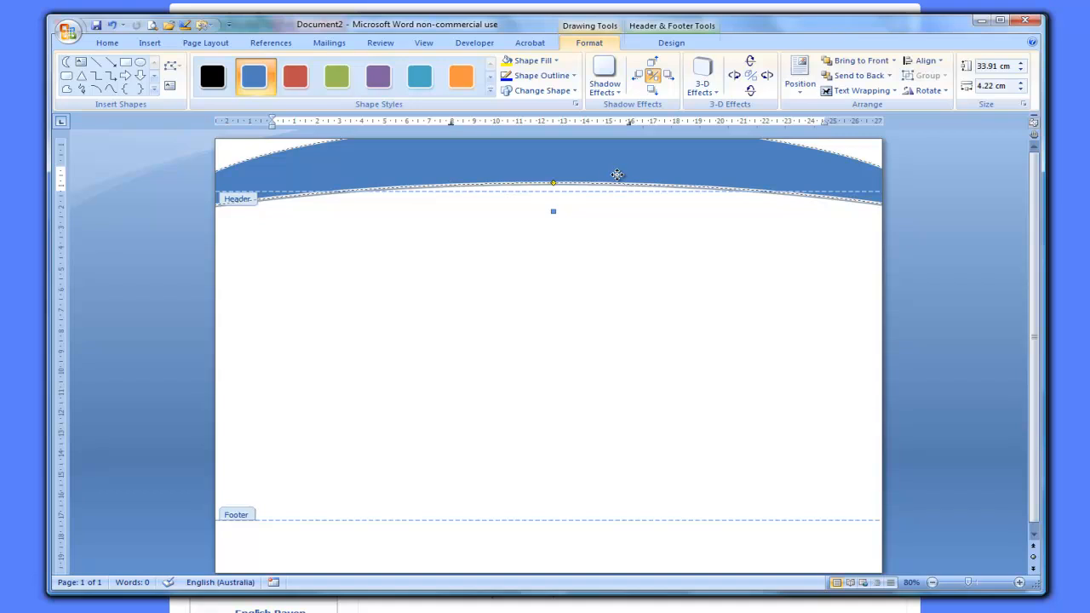
pyautogui.moveTo(612, 176); pyautogui.dragTo(613, 177)
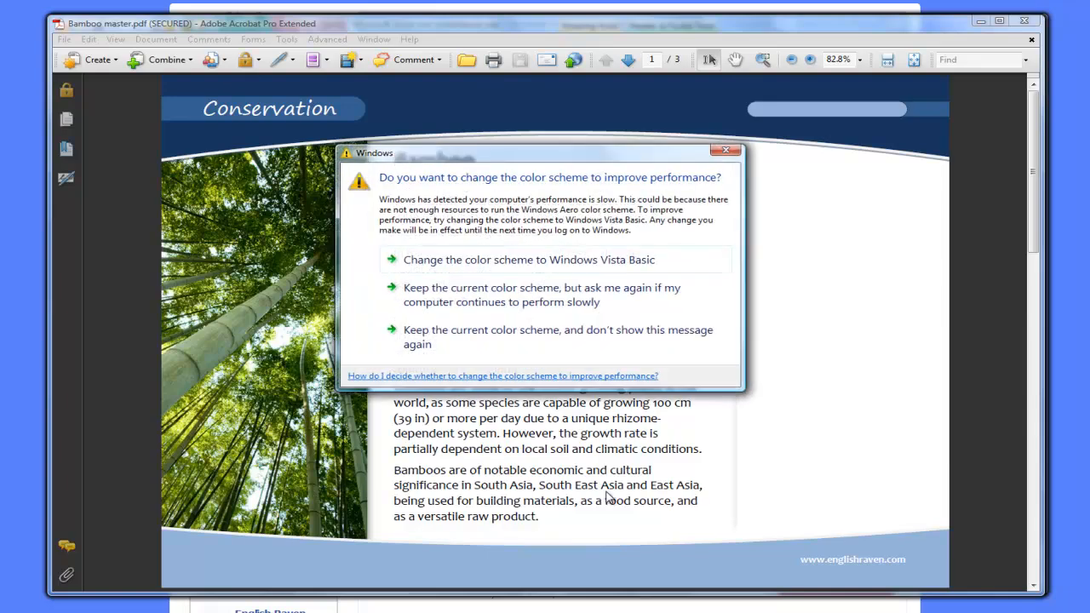
# Keep the current Windows color scheme without further messages, and fill the header arc with a dark navy blue theme color.
pyautogui.click(539, 340)
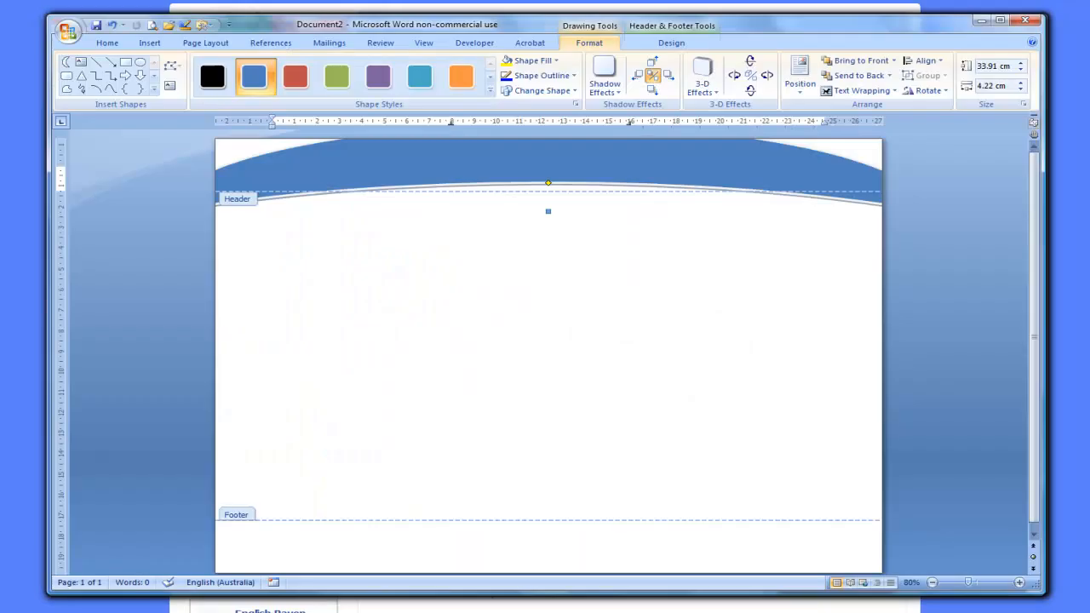
pyautogui.click(543, 65)
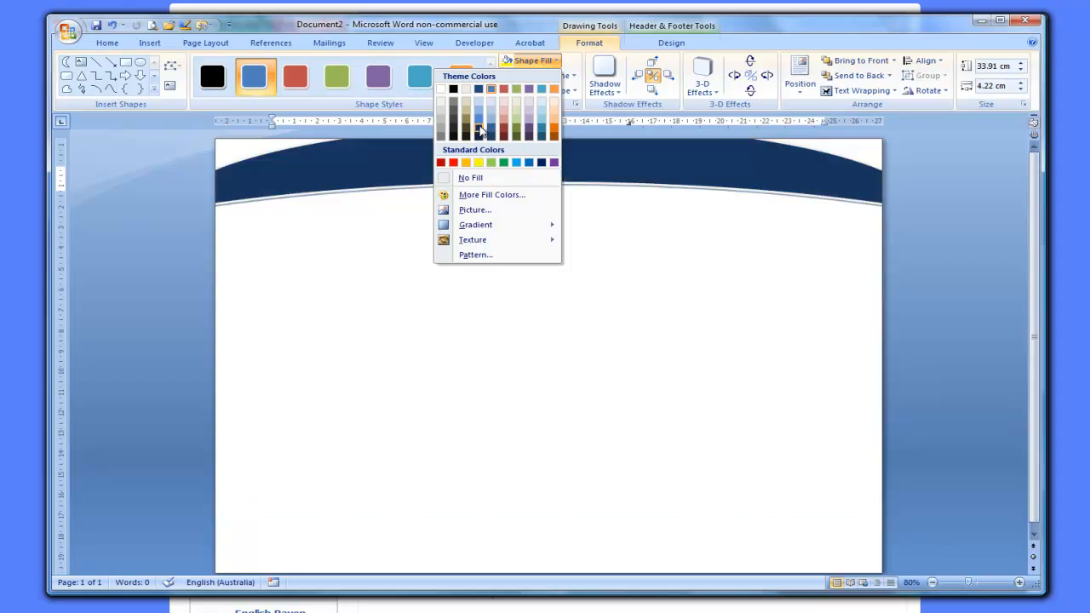
pyautogui.click(480, 129)
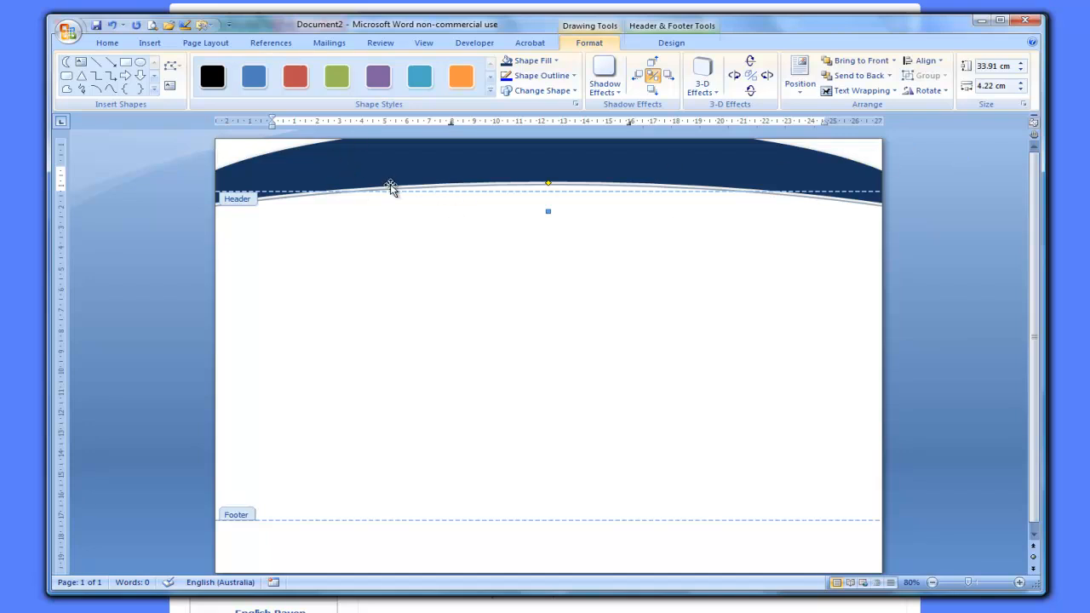
# Draw a rectangle about 7.26 cm wide and 1.02 cm high over the header arc.
pyautogui.click(150, 43)
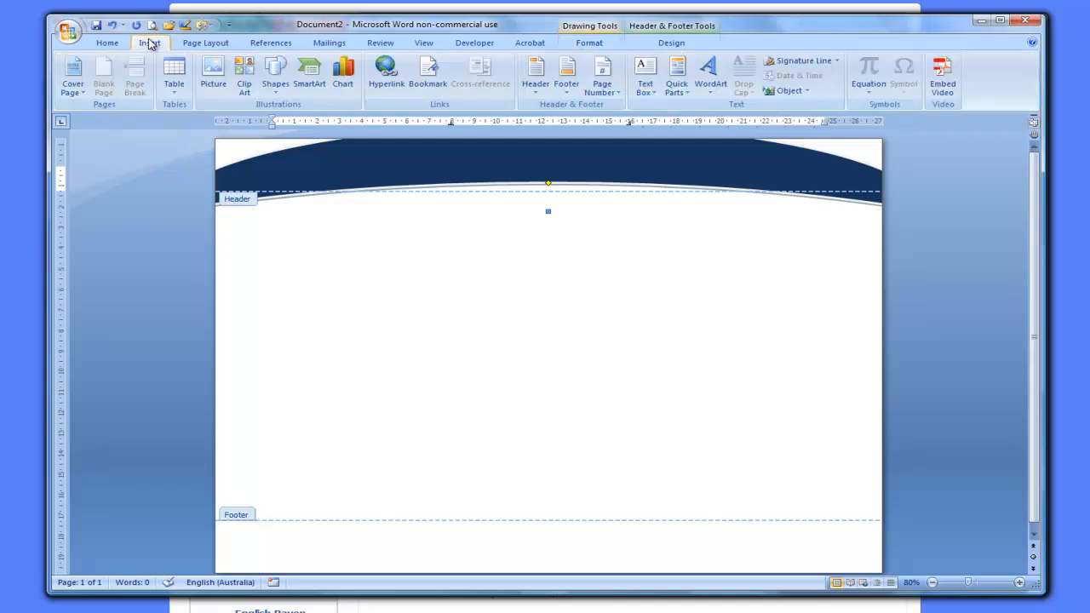
pyautogui.click(275, 75)
pyautogui.click(179, 122)
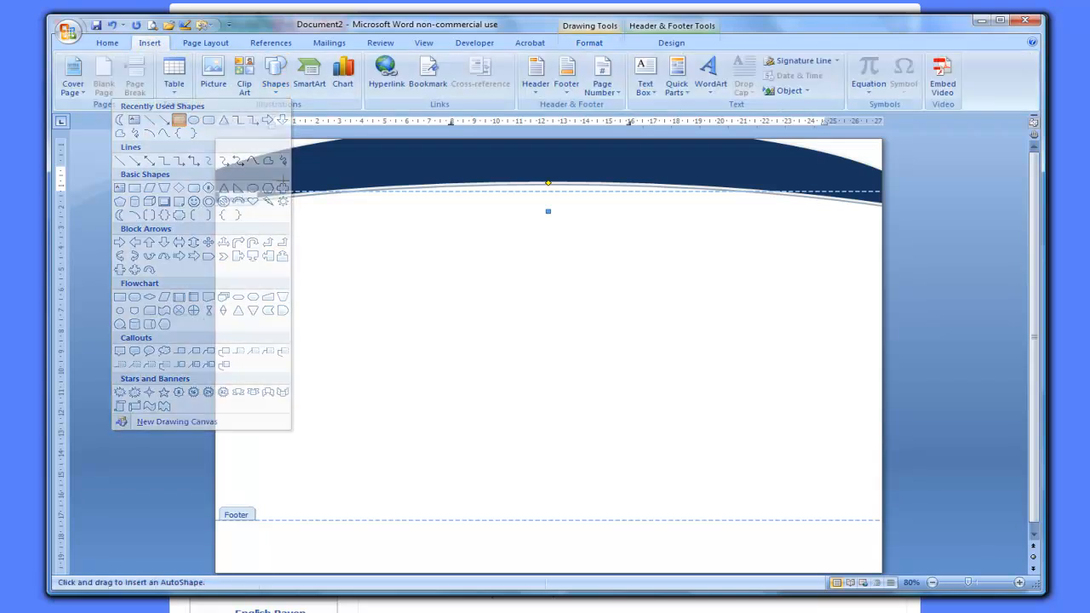
pyautogui.click(264, 78)
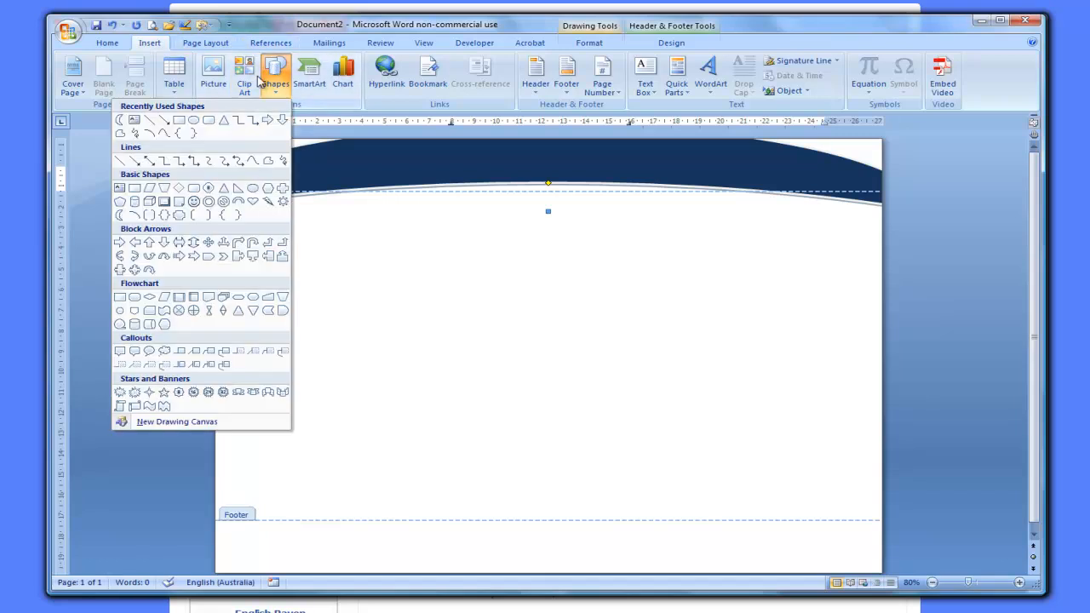
pyautogui.click(179, 120)
pyautogui.moveTo(493, 164); pyautogui.dragTo(509, 174)
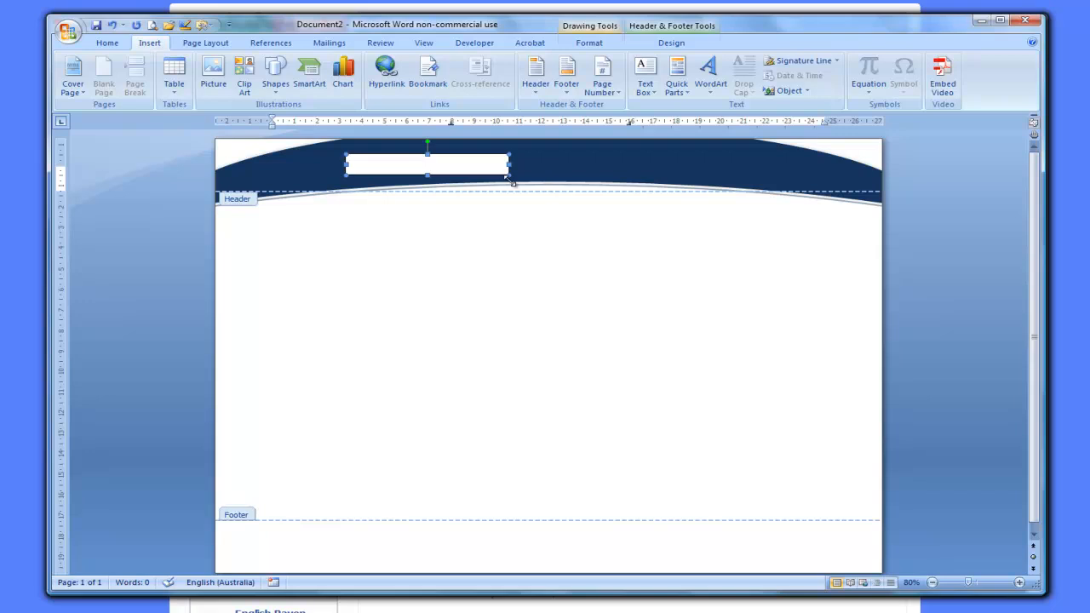
# Give the rectangle the same dark navy blue theme color as the arc for both fill and outline.
pyautogui.click(542, 62)
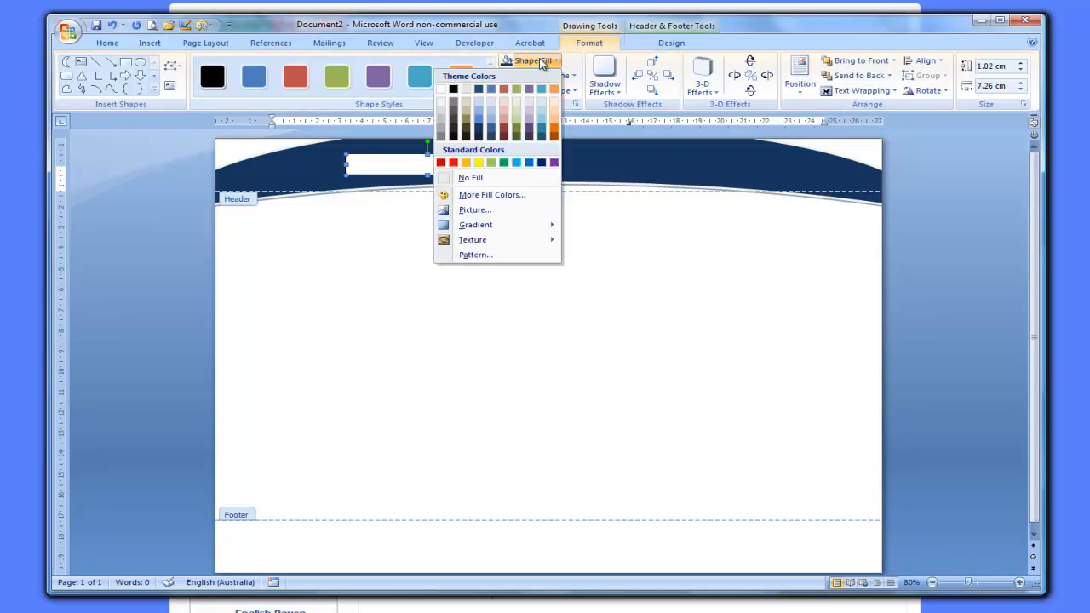
pyautogui.click(480, 132)
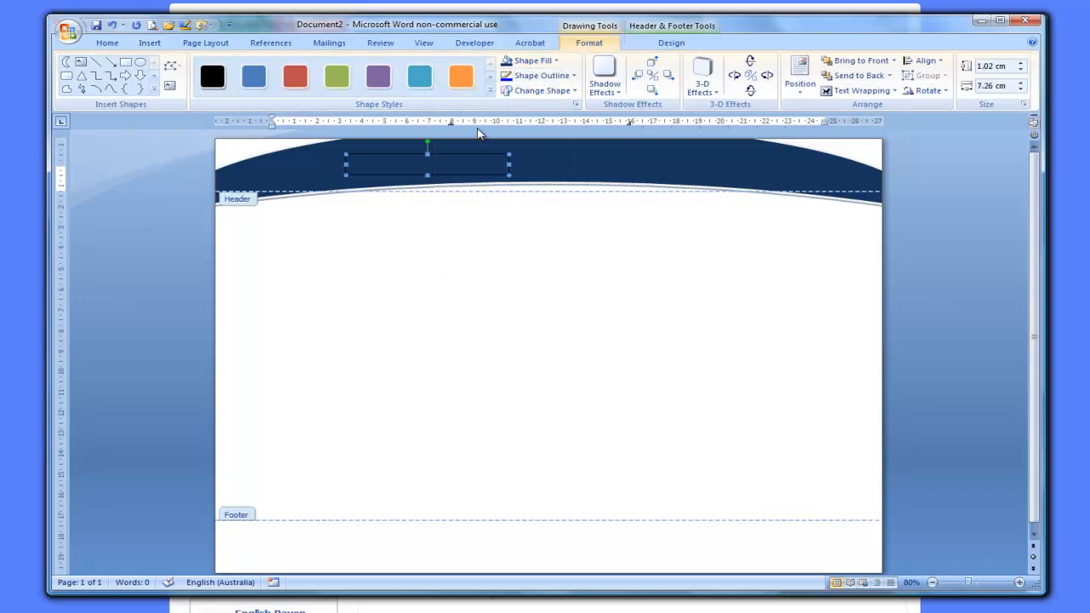
pyautogui.click(540, 75)
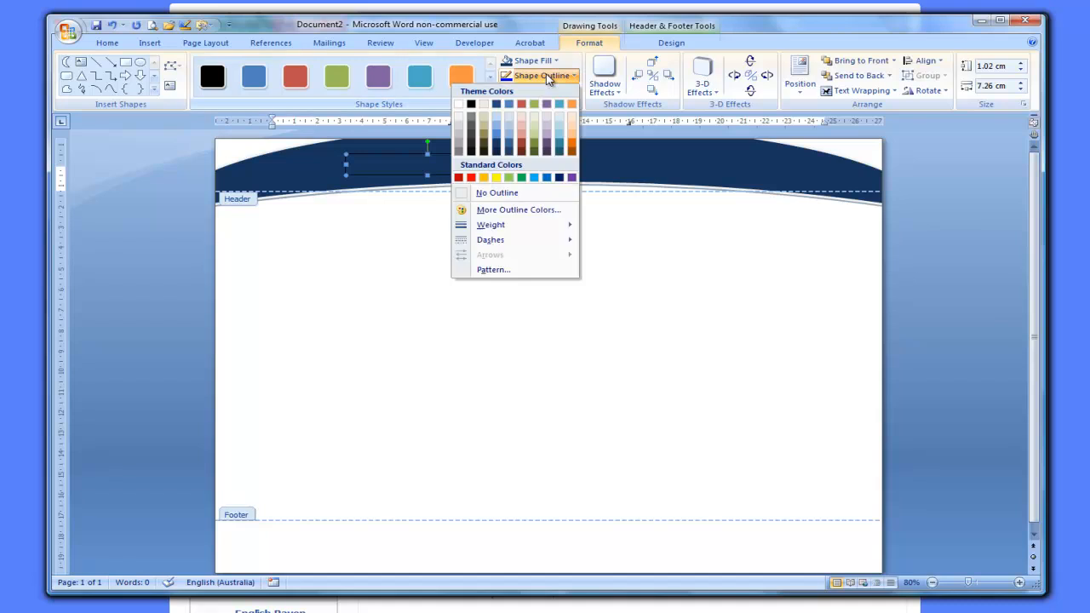
pyautogui.click(496, 145)
# Move the navy rectangle past the page's left edge and stretch it across the whole page top, about 32.03 by 2.18 cm.
pyautogui.moveTo(464, 167); pyautogui.dragTo(322, 163)
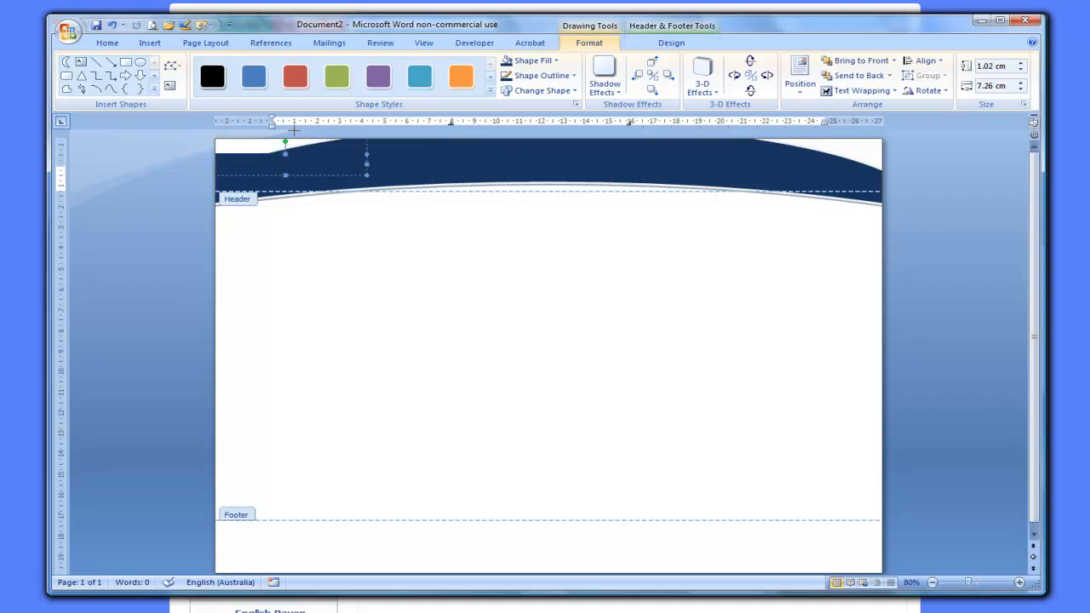
pyautogui.moveTo(294, 129); pyautogui.dragTo(294, 129)
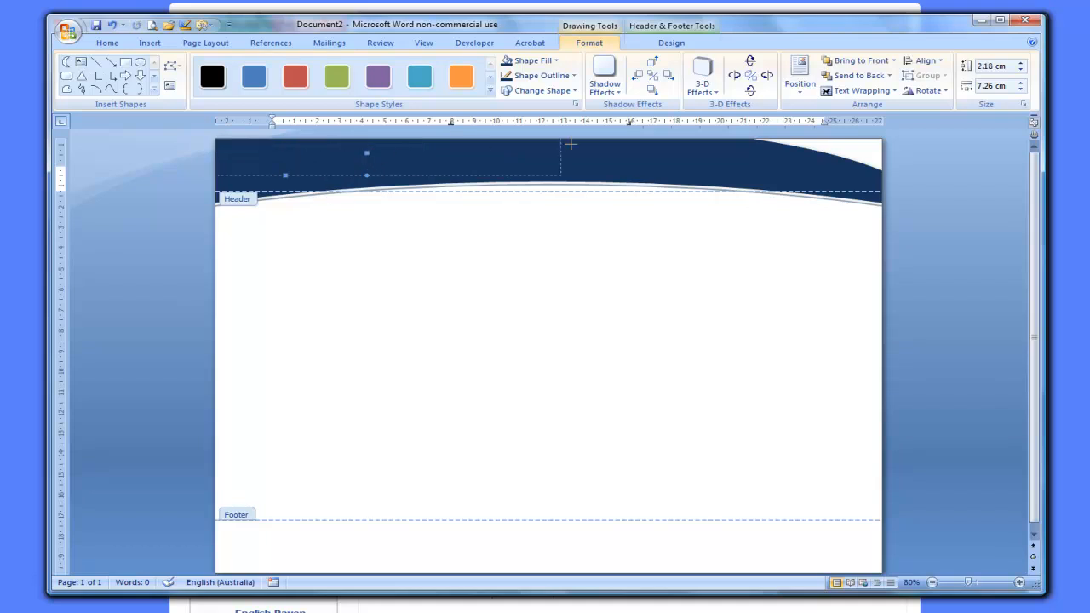
pyautogui.moveTo(921, 149); pyautogui.dragTo(923, 152)
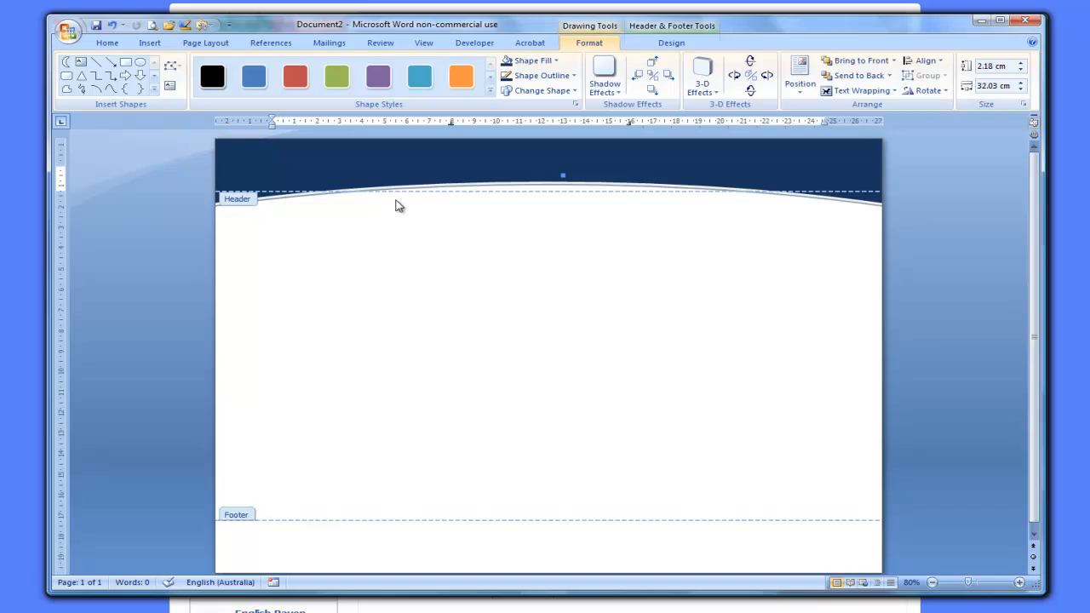
# Move the navy rectangle down off the header arc to expose the separate shapes, and return it over the page top.
pyautogui.click(306, 196)
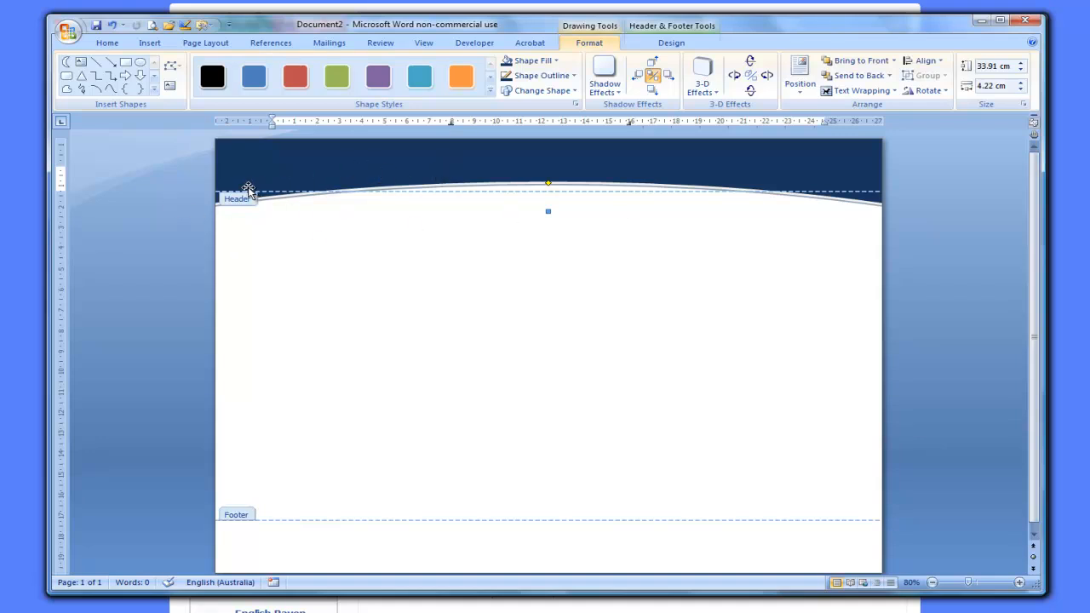
pyautogui.click(446, 157)
pyautogui.moveTo(544, 149); pyautogui.dragTo(526, 287)
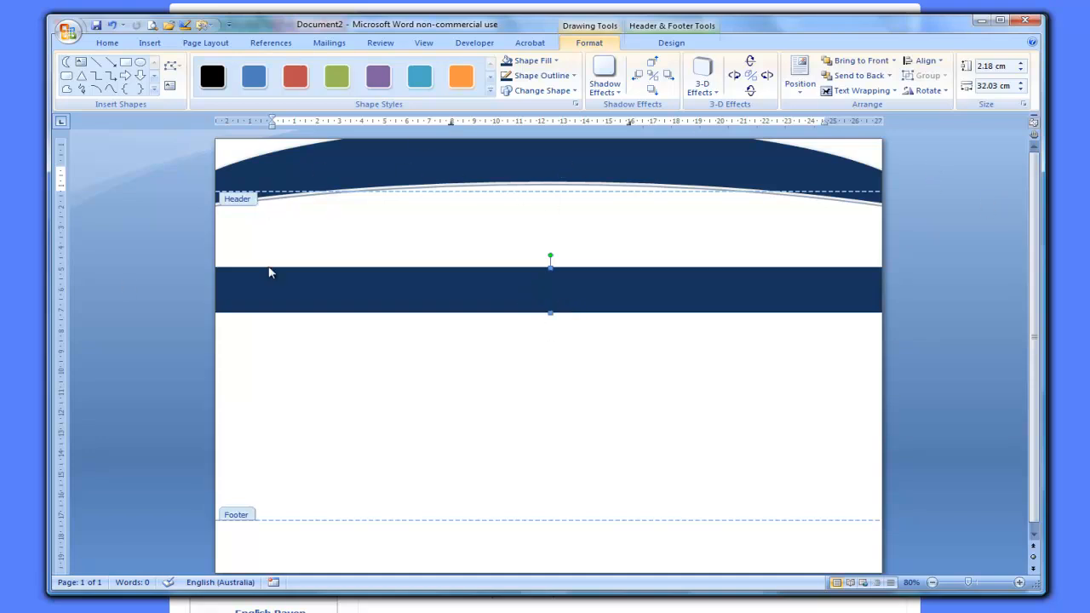
pyautogui.moveTo(547, 301); pyautogui.dragTo(565, 164)
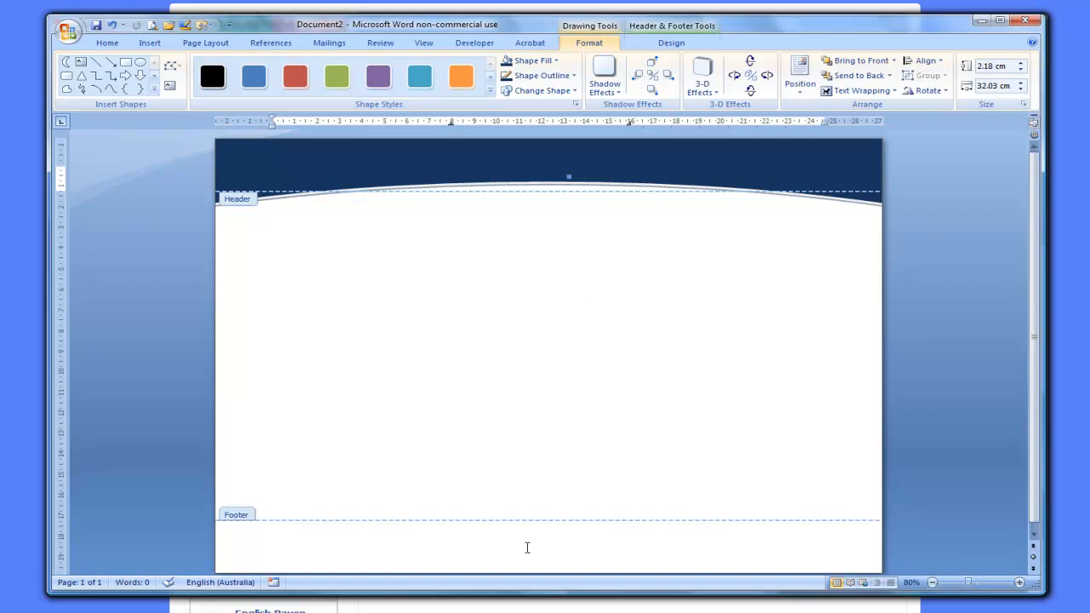
# Duplicate the header arc, rotate the copy 180 degrees and place it across the page bottom as a mirrored footer.
pyautogui.click(860, 207)
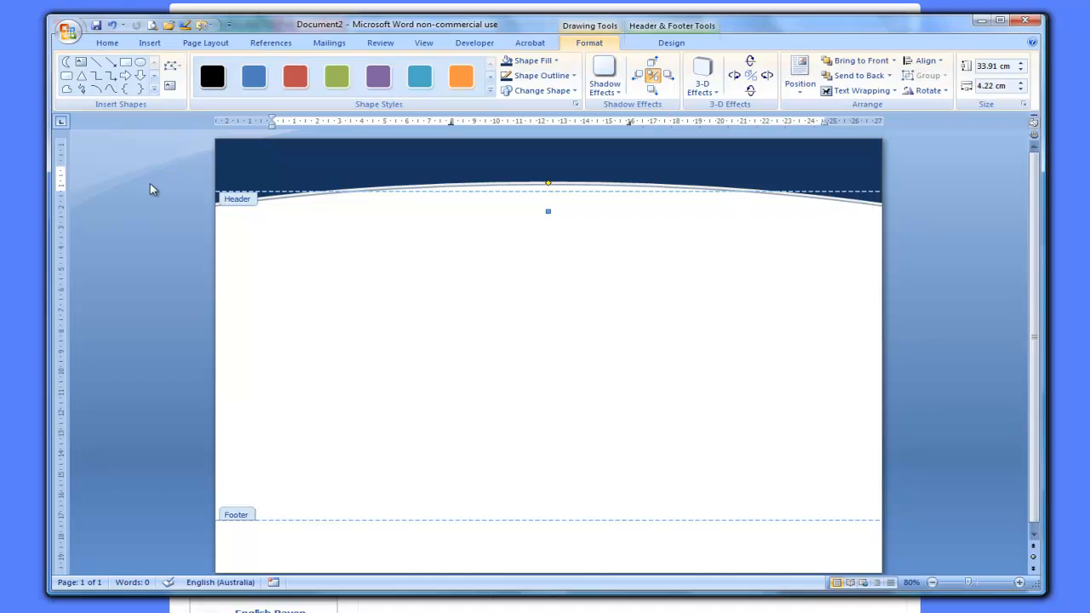
pyautogui.click(107, 43)
pyautogui.click(113, 76)
pyautogui.click(72, 75)
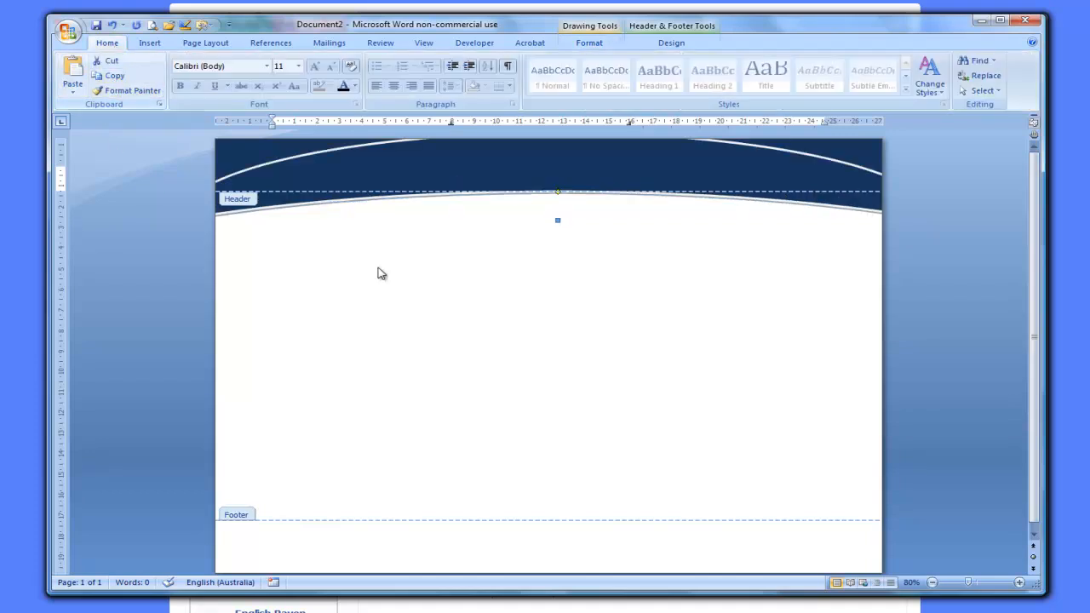
pyautogui.moveTo(702, 187); pyautogui.dragTo(645, 384)
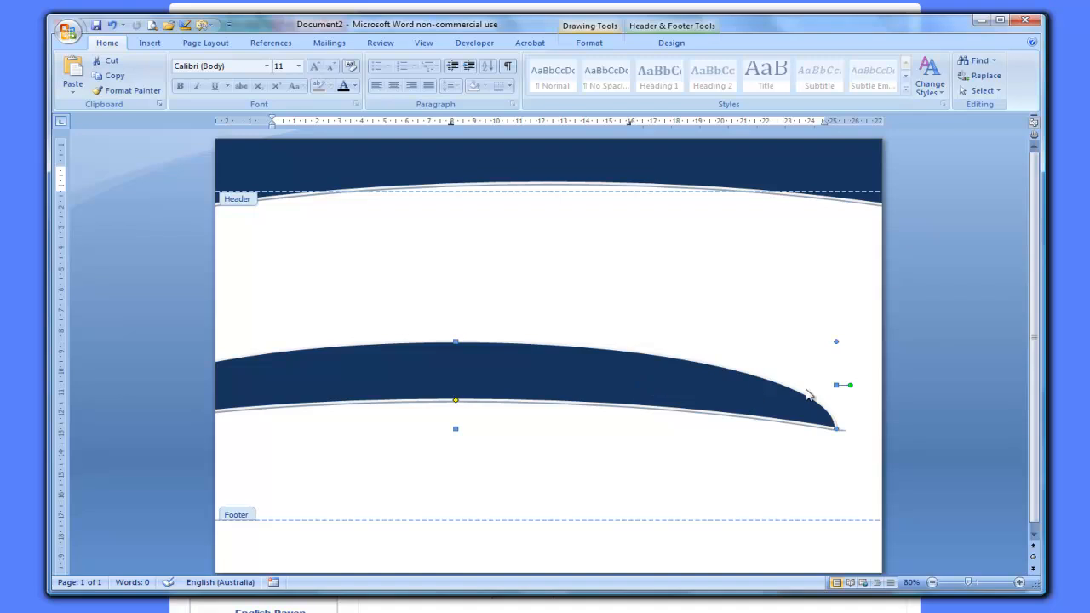
pyautogui.moveTo(850, 385); pyautogui.dragTo(400, 386)
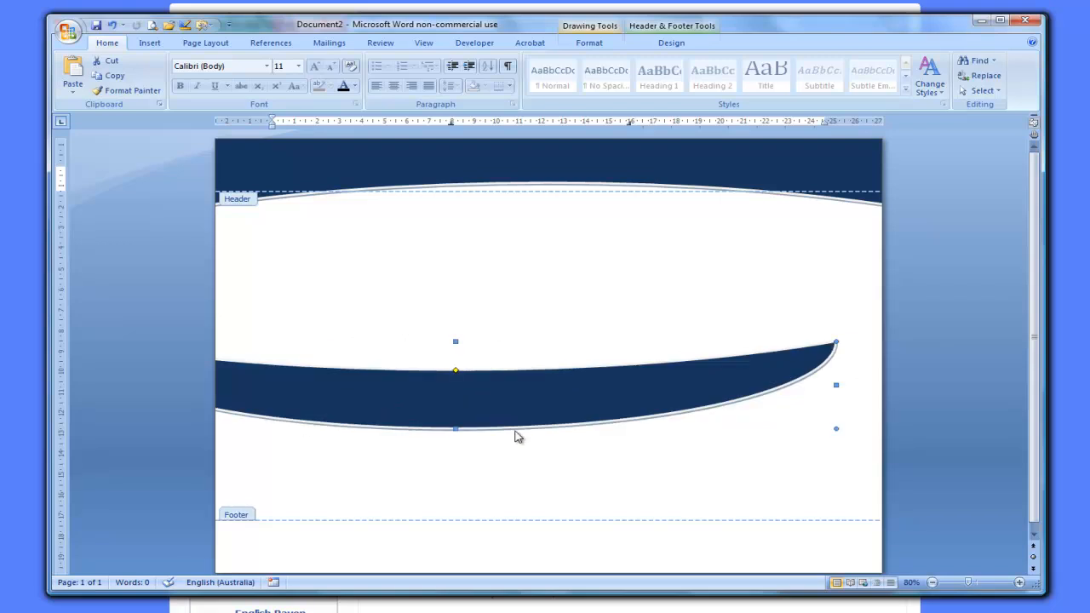
pyautogui.moveTo(494, 390); pyautogui.dragTo(589, 556)
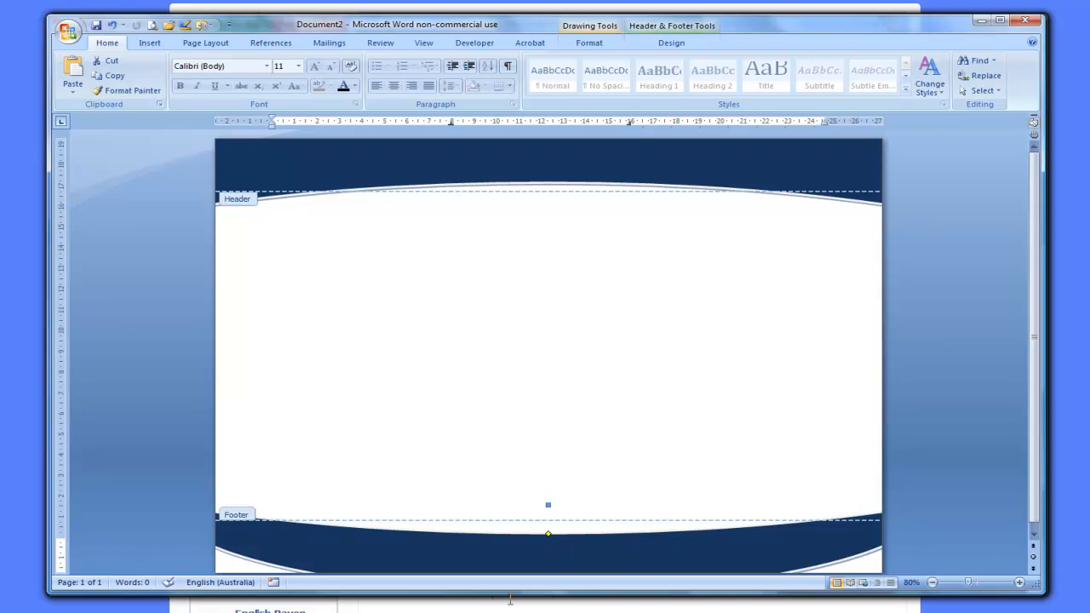
# After checking the layout in Bamboo master.pdf, lower the header arc slightly and extend the navy rectangle downward to about 2.38 cm deep.
pyautogui.hotkey('alt', 'Tab')
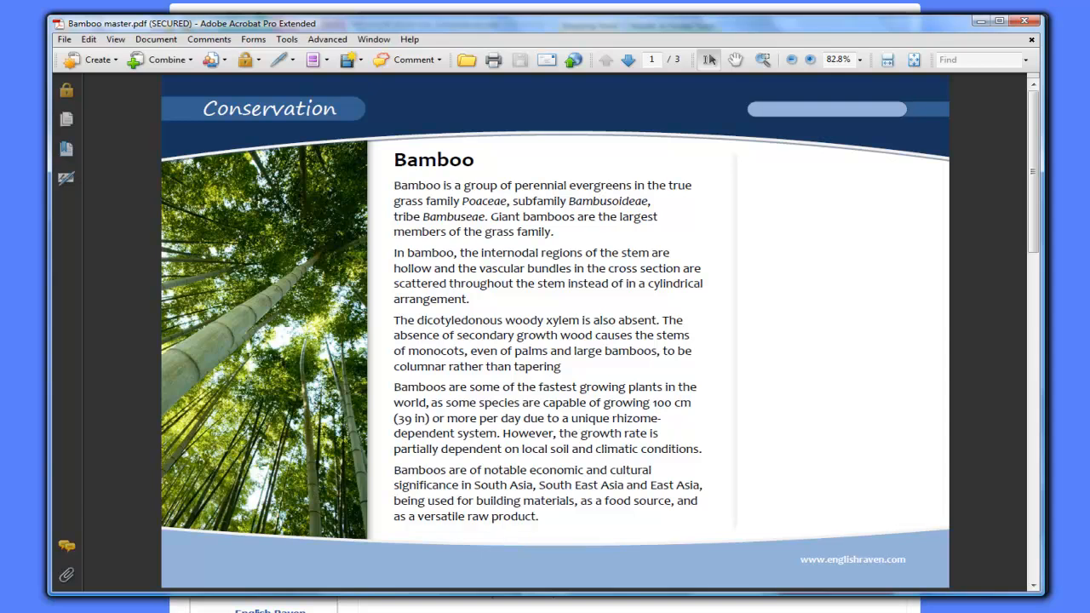
pyautogui.click(285, 606)
pyautogui.click(548, 174)
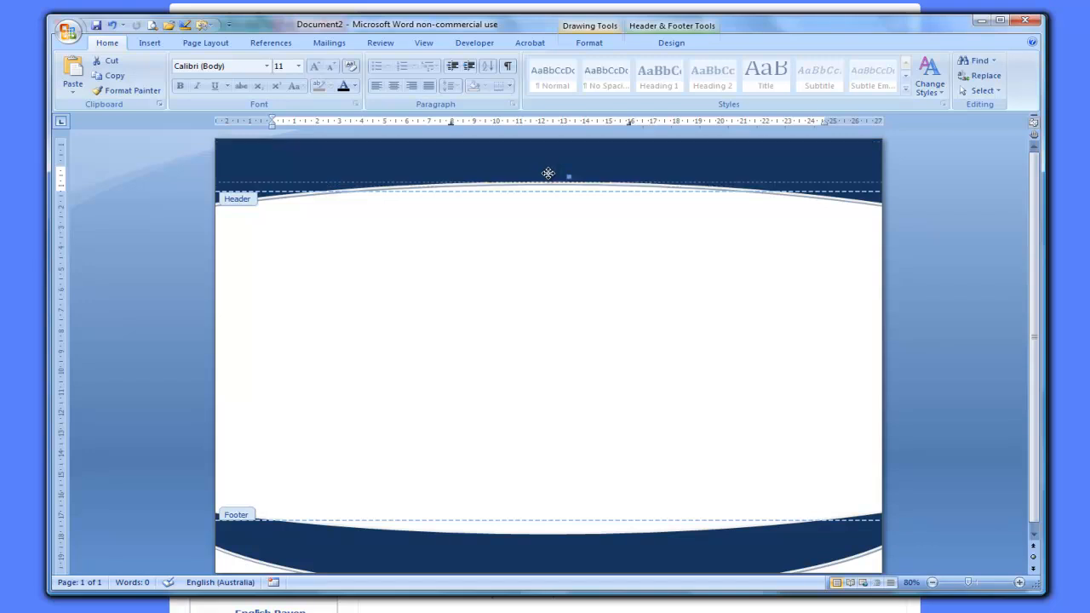
pyautogui.click(865, 203)
pyautogui.moveTo(864, 201); pyautogui.dragTo(867, 208)
pyautogui.click(800, 154)
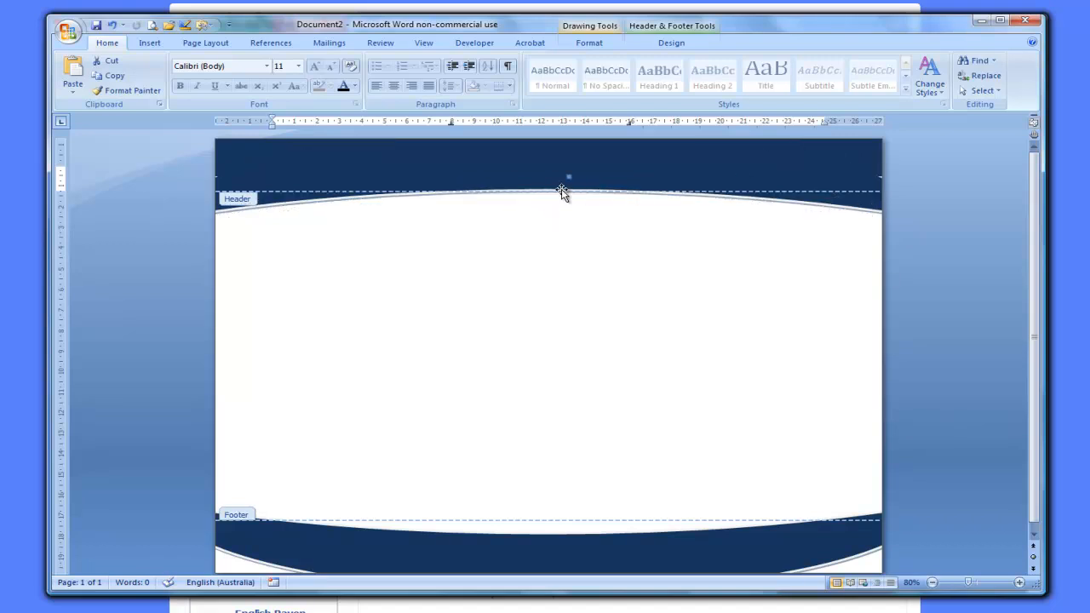
pyautogui.moveTo(569, 180); pyautogui.dragTo(569, 181)
# Flatten the footer arc's inner curve and fill the arc with a light blue theme color, checking it against Bamboo master.pdf.
pyautogui.click(572, 551)
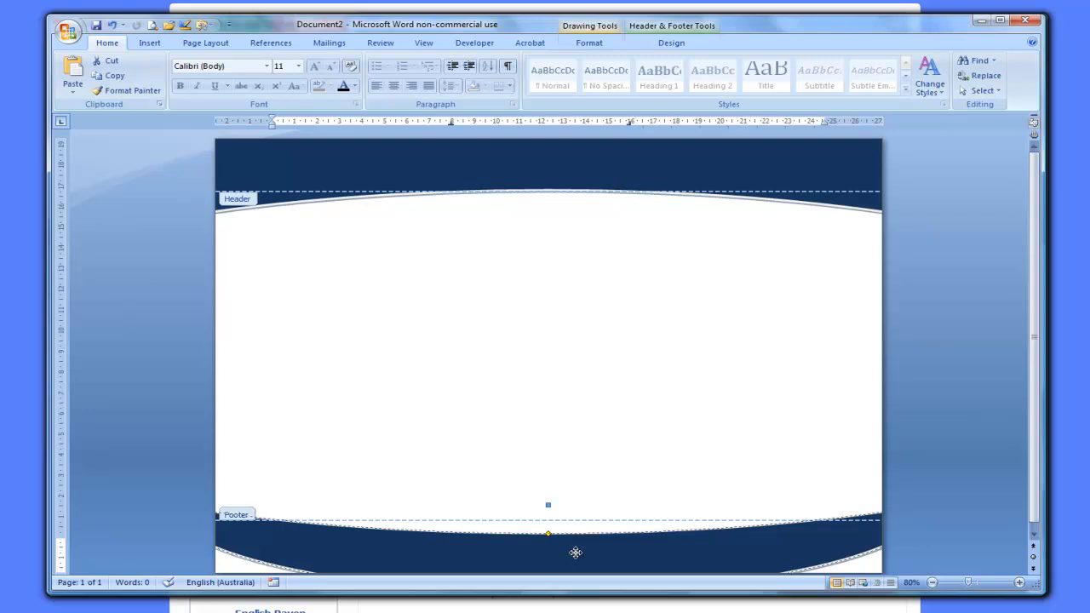
pyautogui.moveTo(549, 534); pyautogui.dragTo(548, 528)
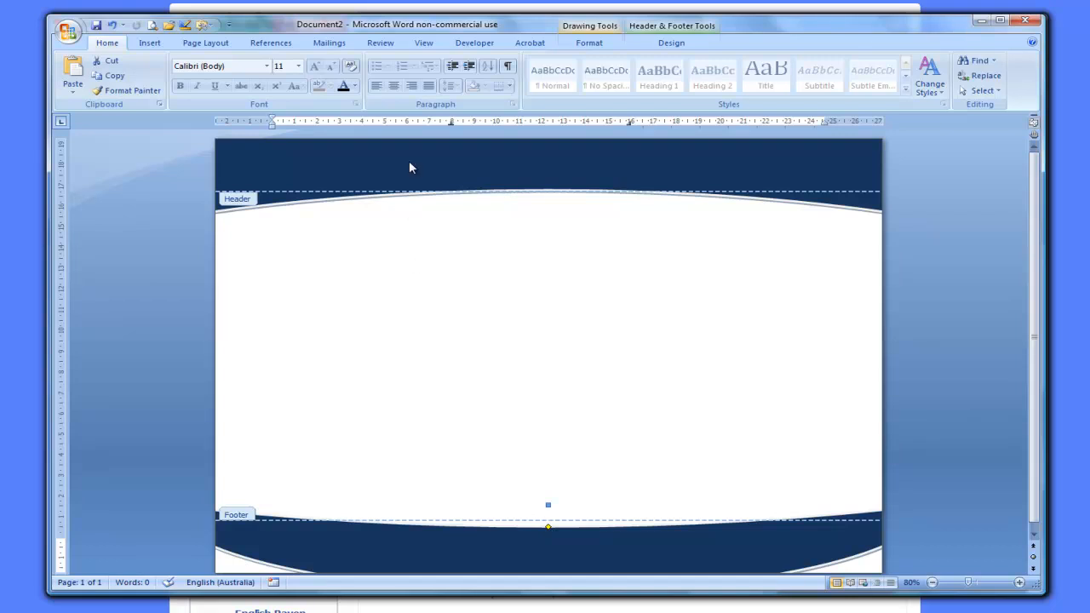
pyautogui.click(589, 43)
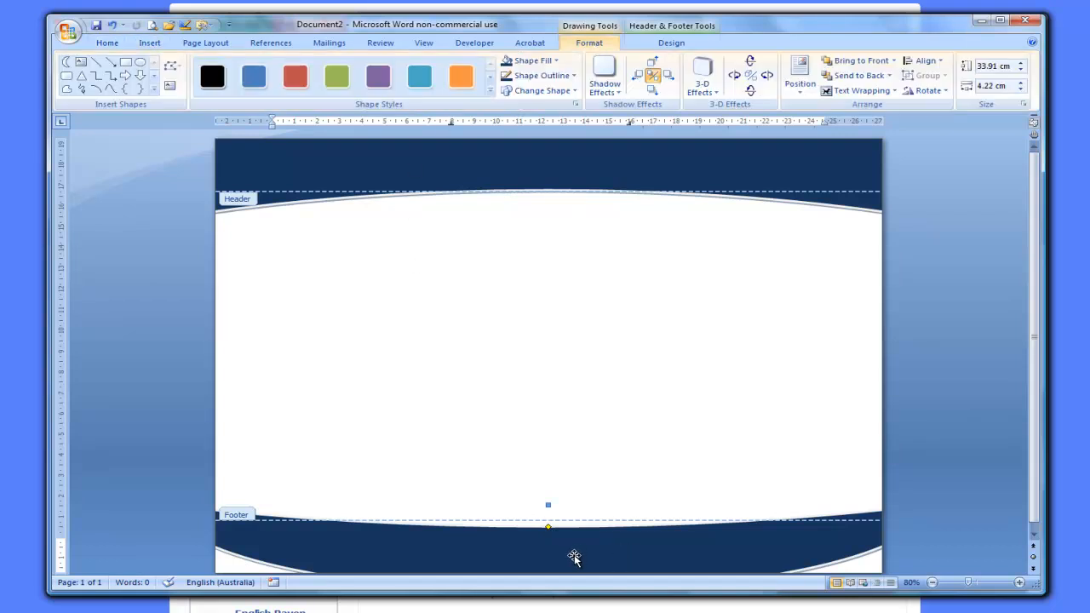
pyautogui.click(536, 62)
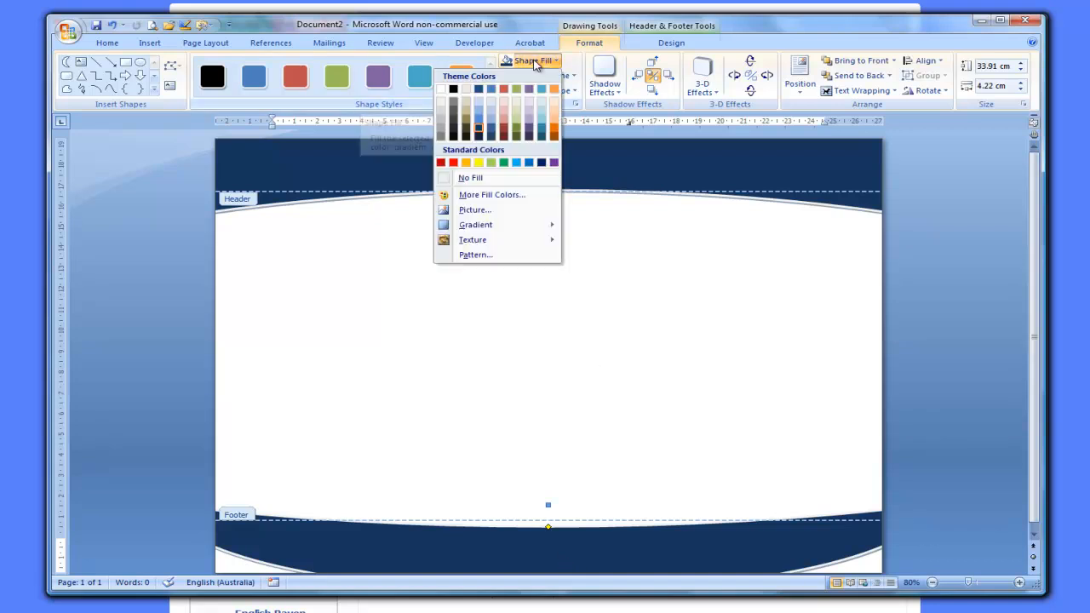
pyautogui.click(492, 125)
pyautogui.hotkey('alt', 'Tab')
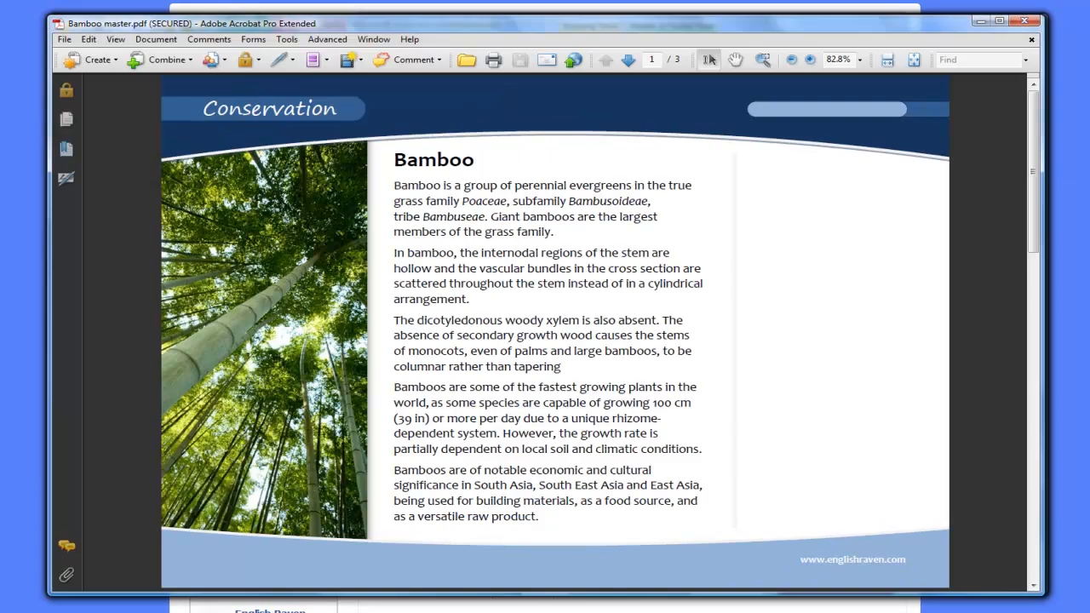
pyautogui.hotkey('alt', 'Tab')
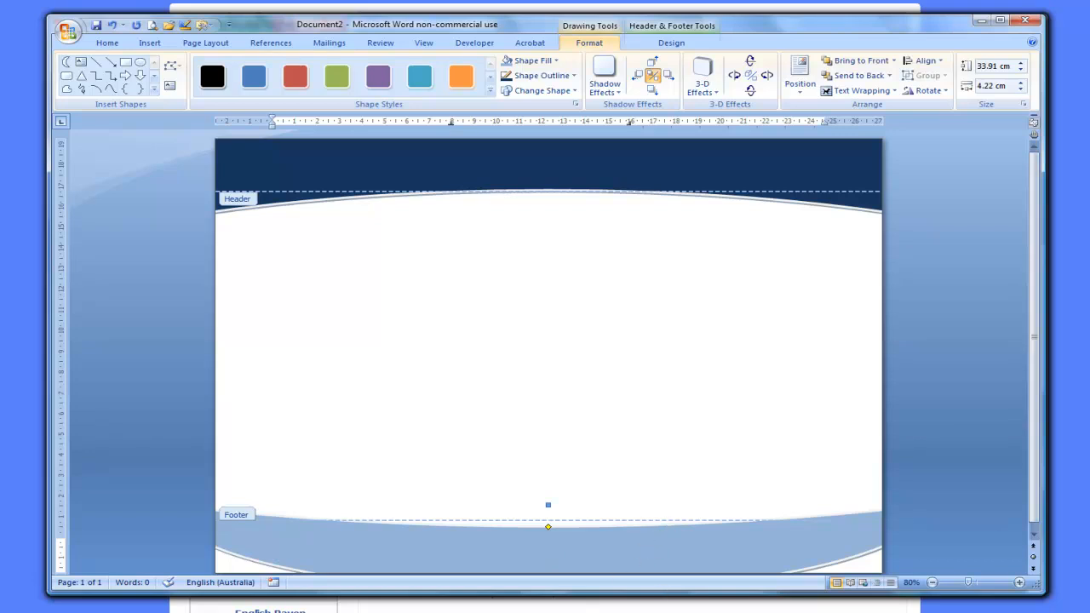
pyautogui.hotkey('alt', 'Tab')
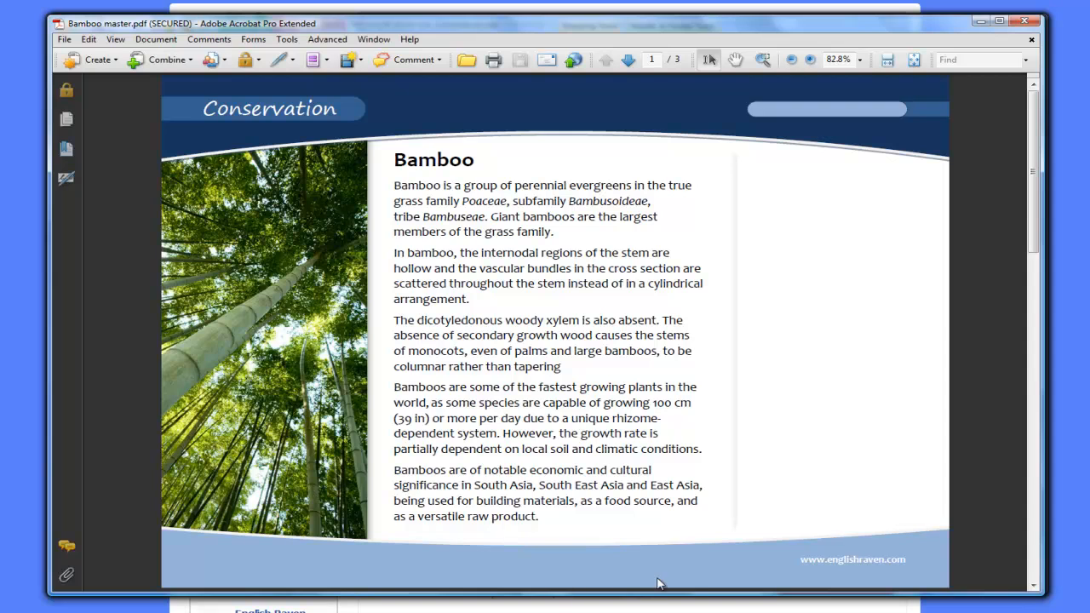
pyautogui.hotkey('alt', 'Tab')
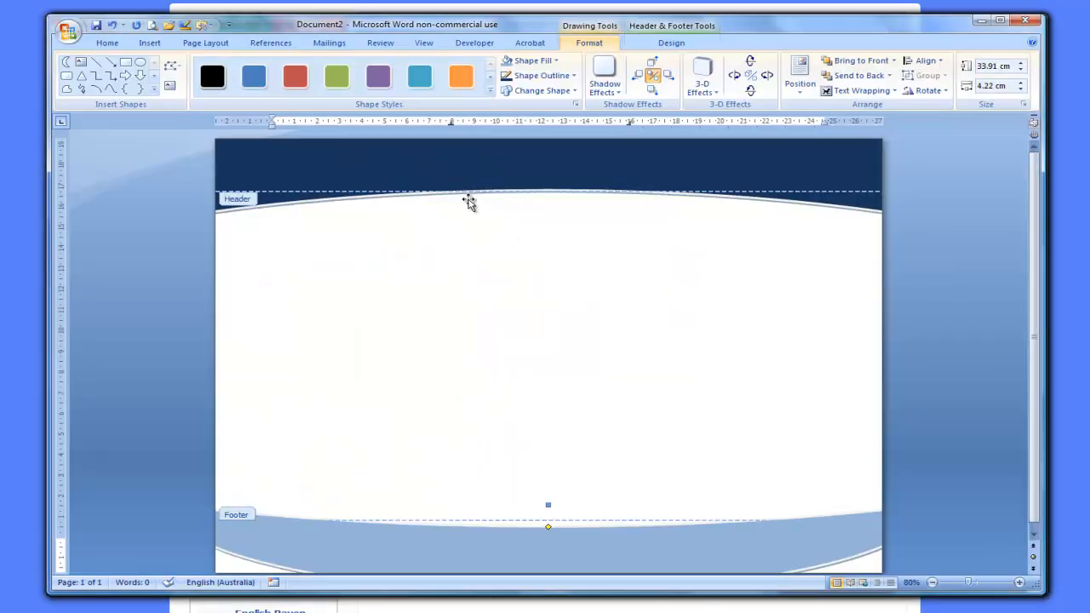
# Duplicate the navy header rectangle and move the copy over the lower part of the footer arc, spanning the page width.
pyautogui.click(582, 153)
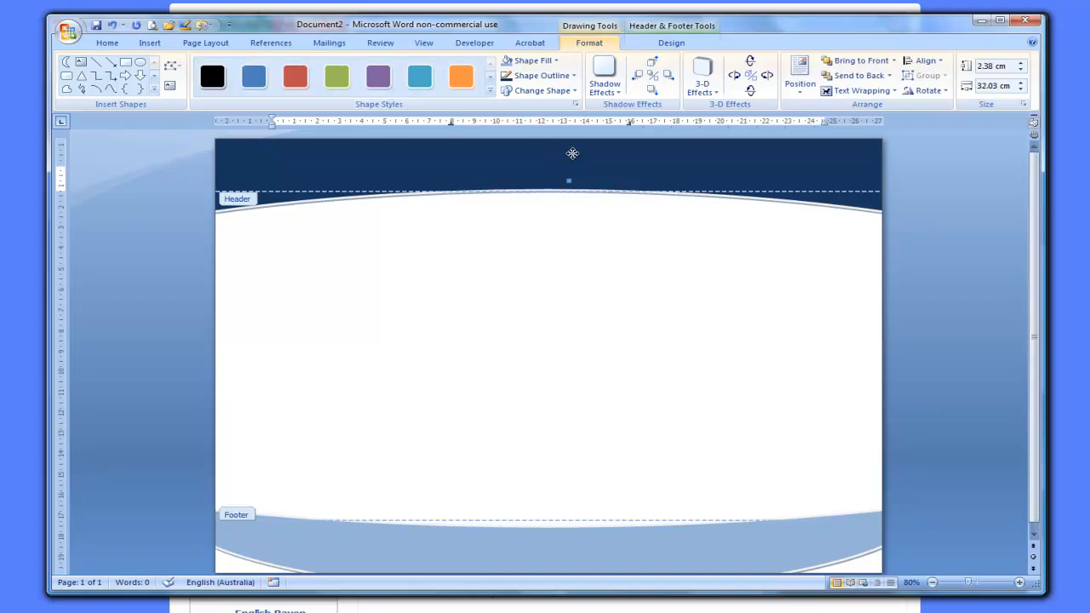
pyautogui.click(107, 42)
pyautogui.click(114, 77)
pyautogui.click(73, 72)
pyautogui.moveTo(746, 166); pyautogui.dragTo(707, 562)
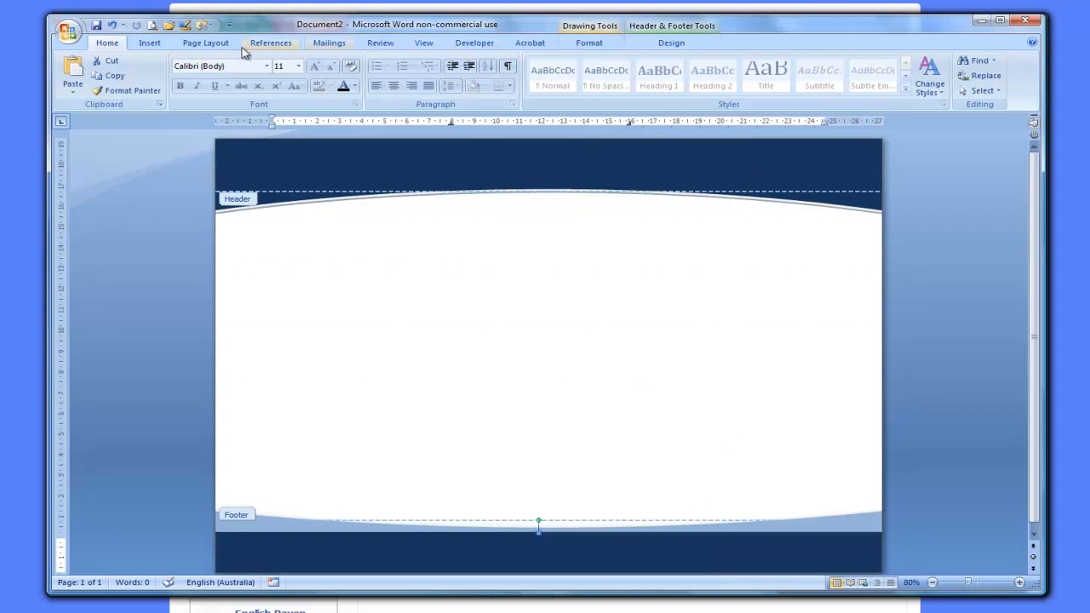
# Fill the footer rectangle with the same light blue theme color as the footer arc.
pyautogui.click(149, 44)
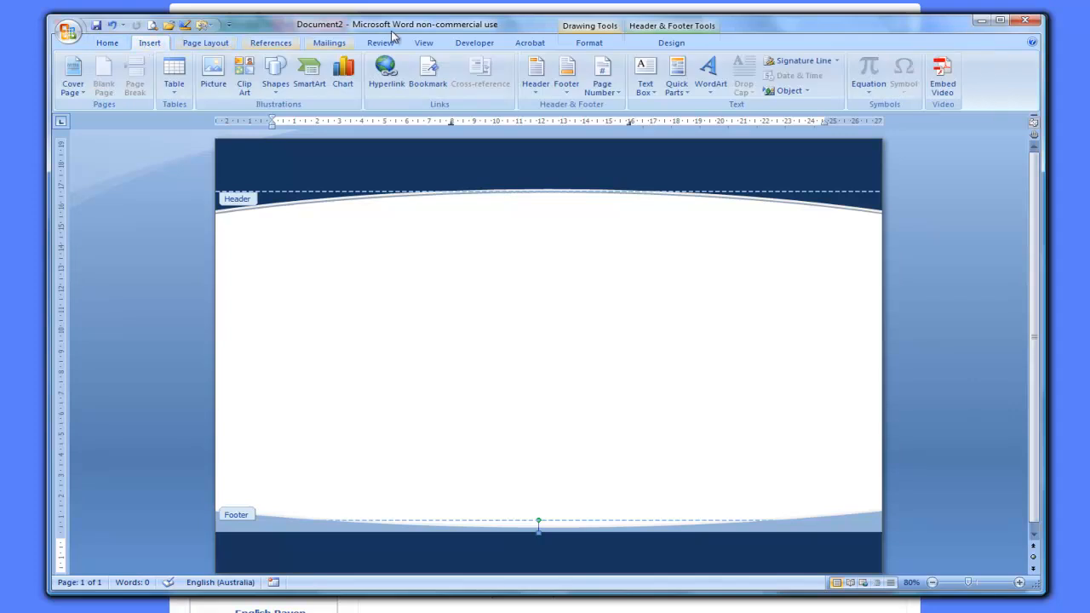
pyautogui.click(593, 47)
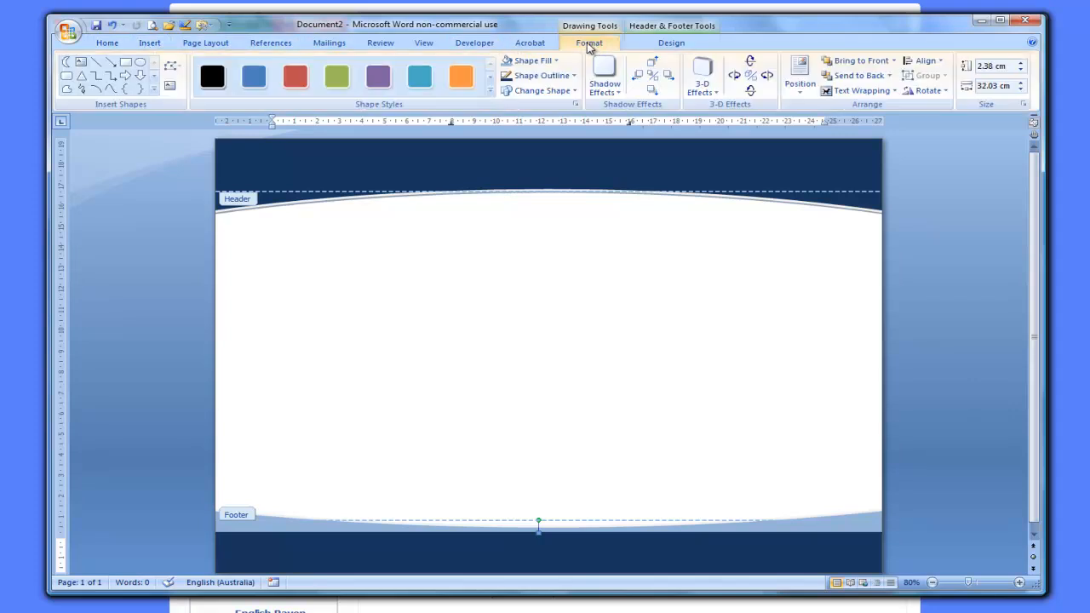
pyautogui.click(541, 60)
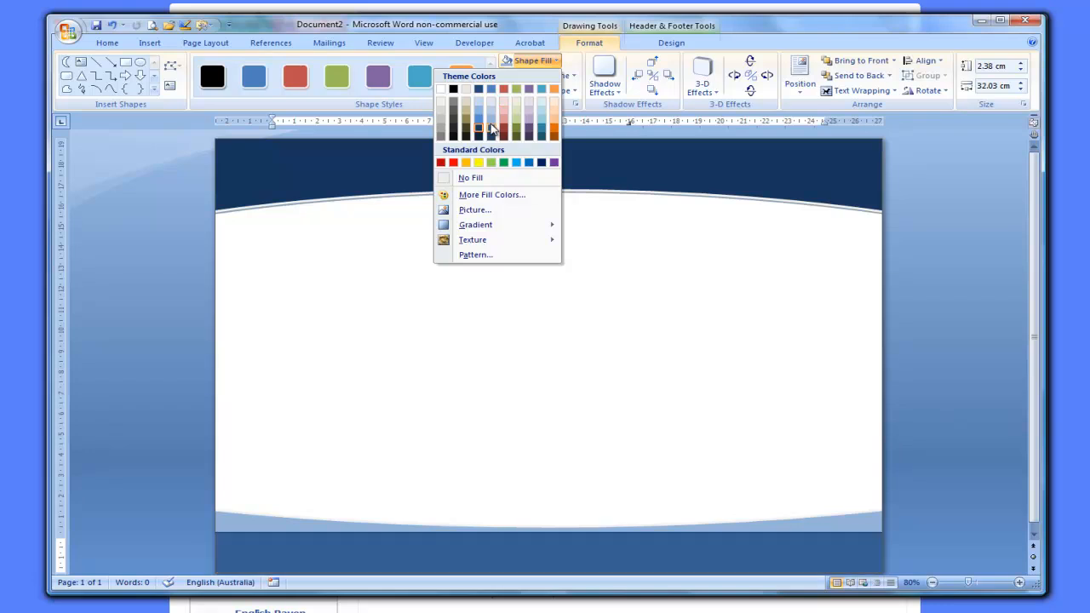
pyautogui.click(492, 115)
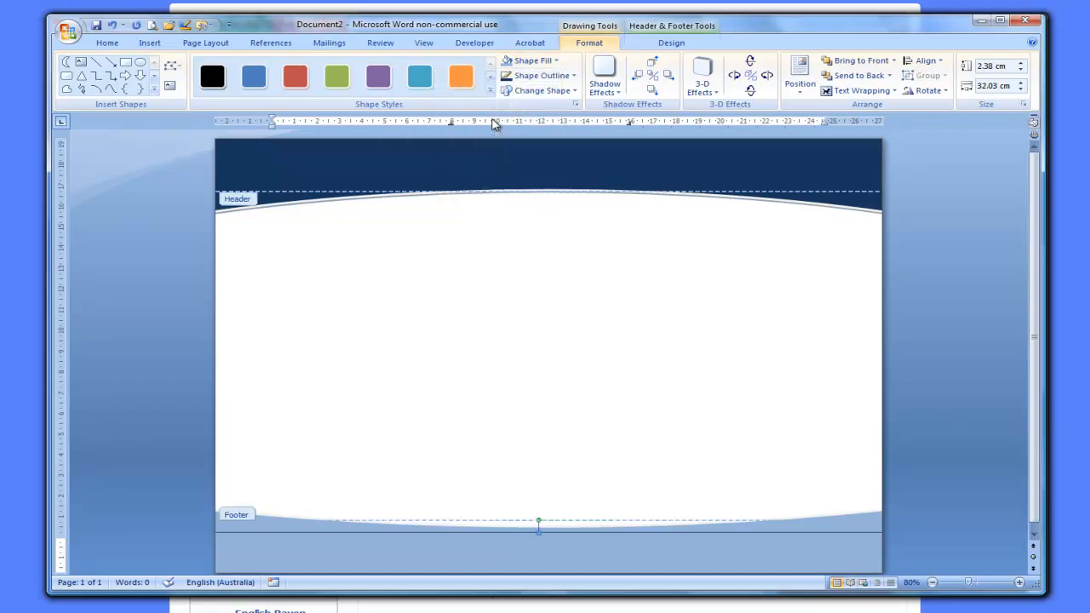
# Change the footer rectangle's outline to the same light blue as its fill and compare the result with Bamboo master.pdf.
pyautogui.click(535, 76)
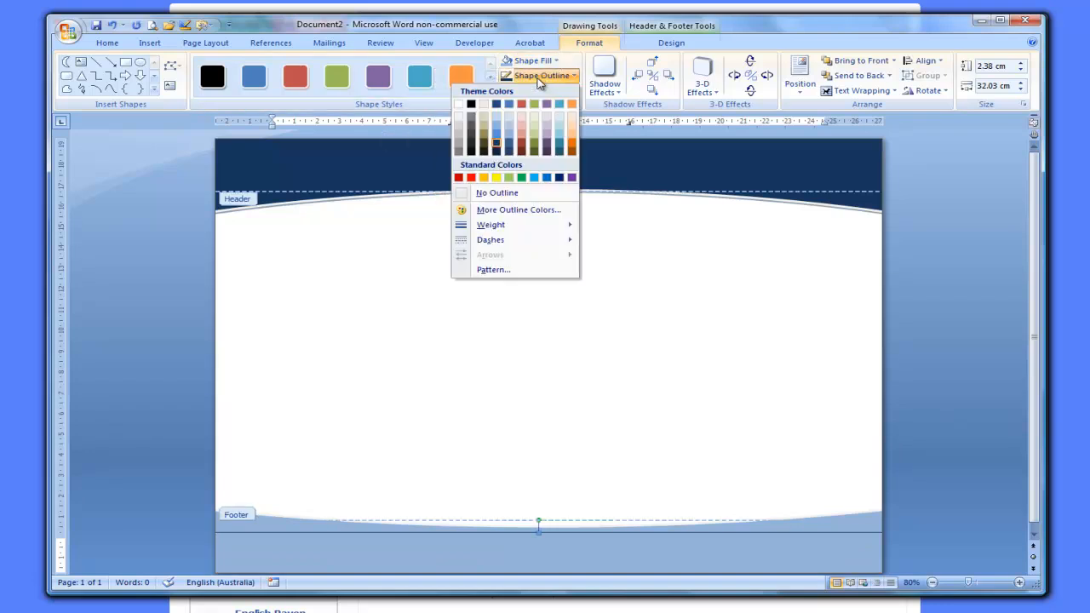
pyautogui.click(509, 140)
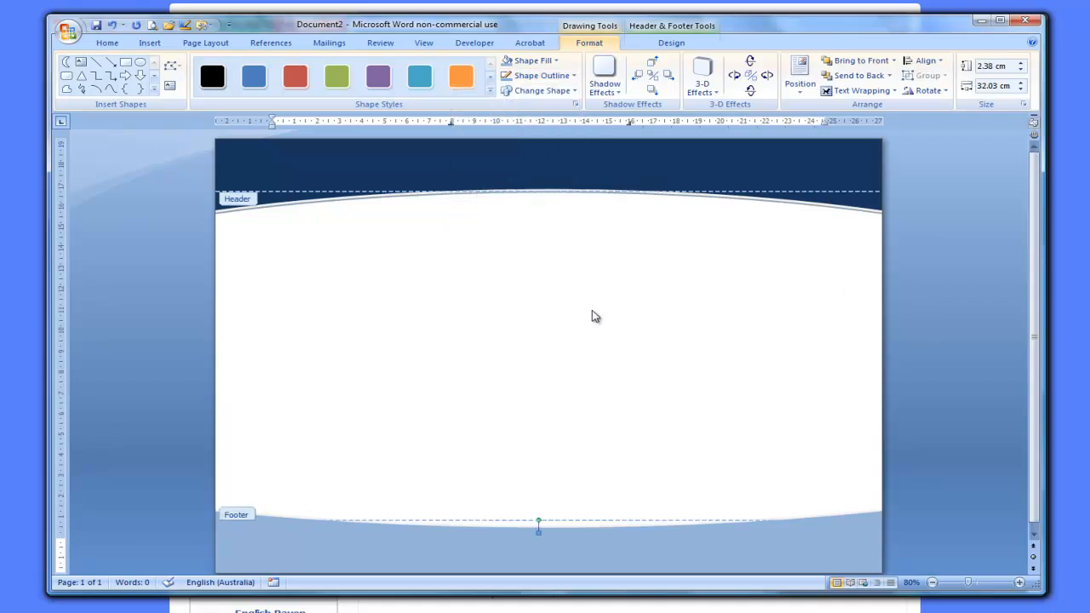
pyautogui.click(509, 609)
# Lower the footer arc slightly and reduce the light blue rectangle to about 1.85 cm high, checking against Bamboo master.pdf.
pyautogui.click(875, 517)
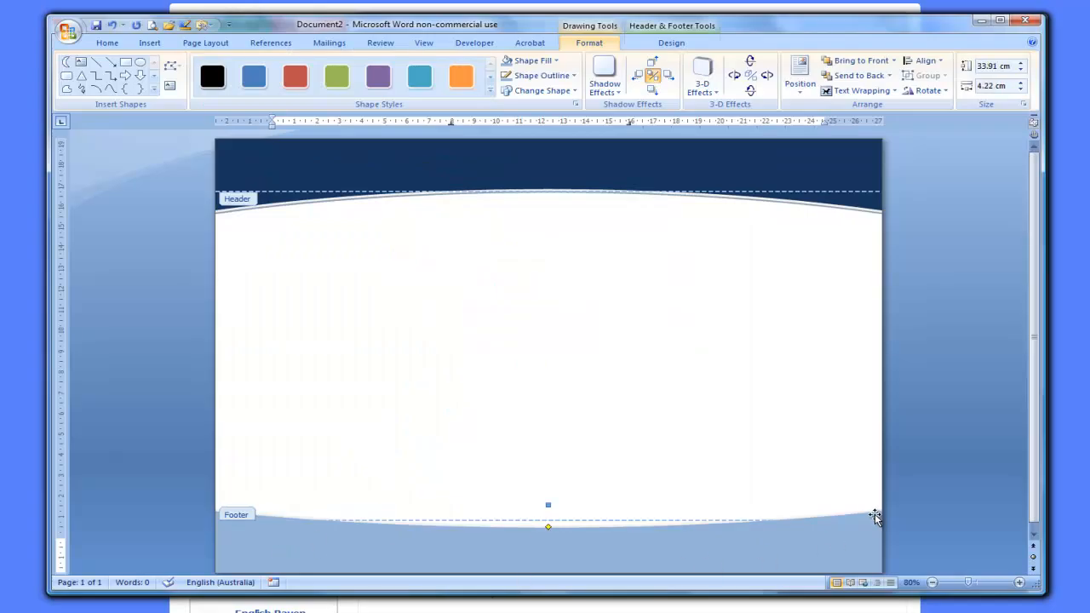
pyautogui.moveTo(875, 514); pyautogui.dragTo(870, 517)
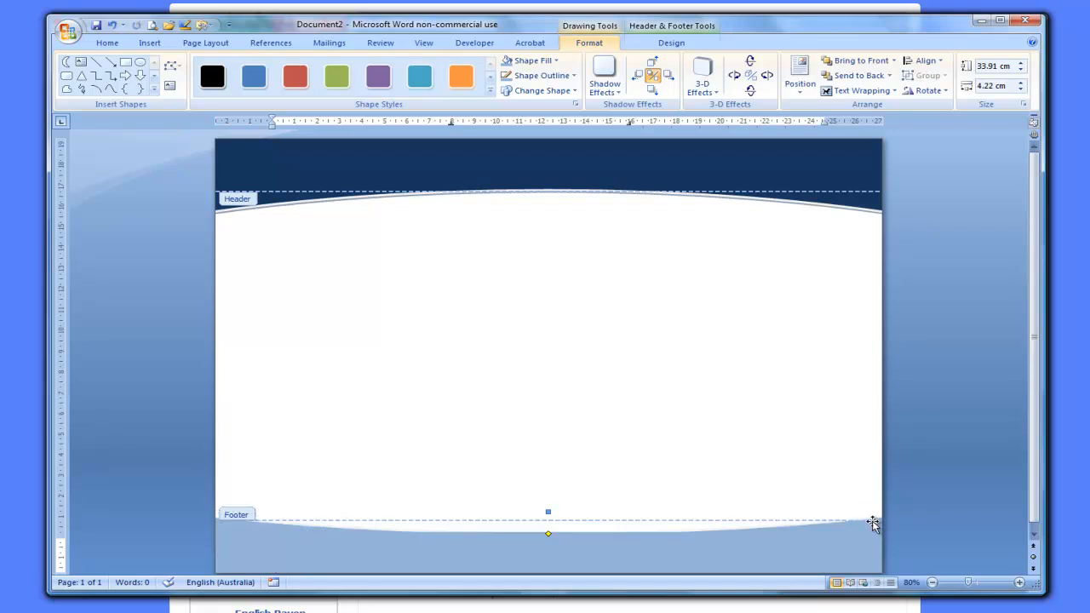
pyautogui.click(538, 521)
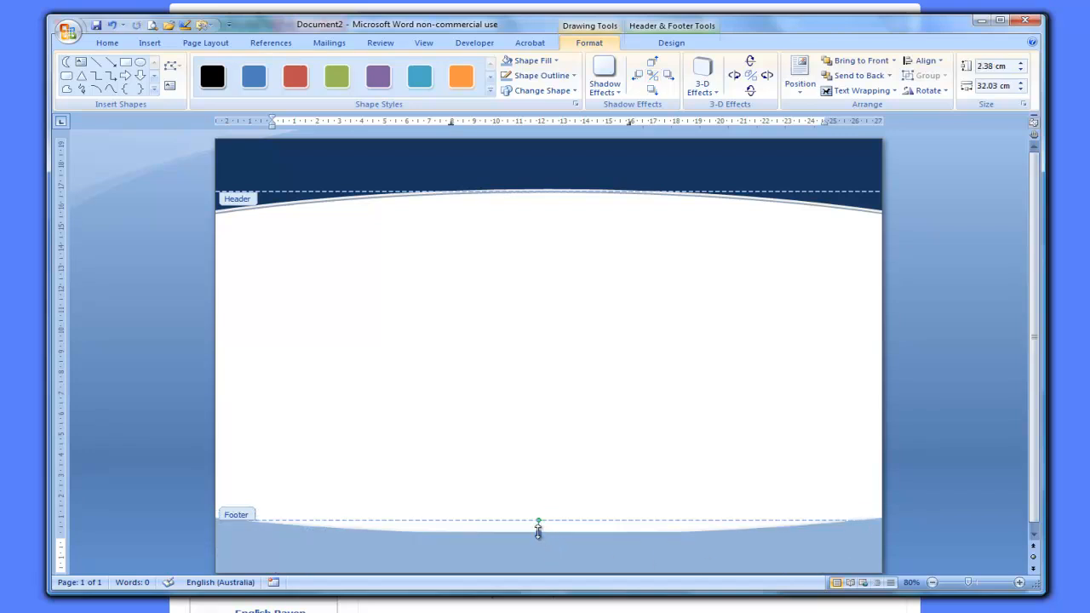
pyautogui.moveTo(538, 528); pyautogui.dragTo(538, 539)
pyautogui.click(509, 609)
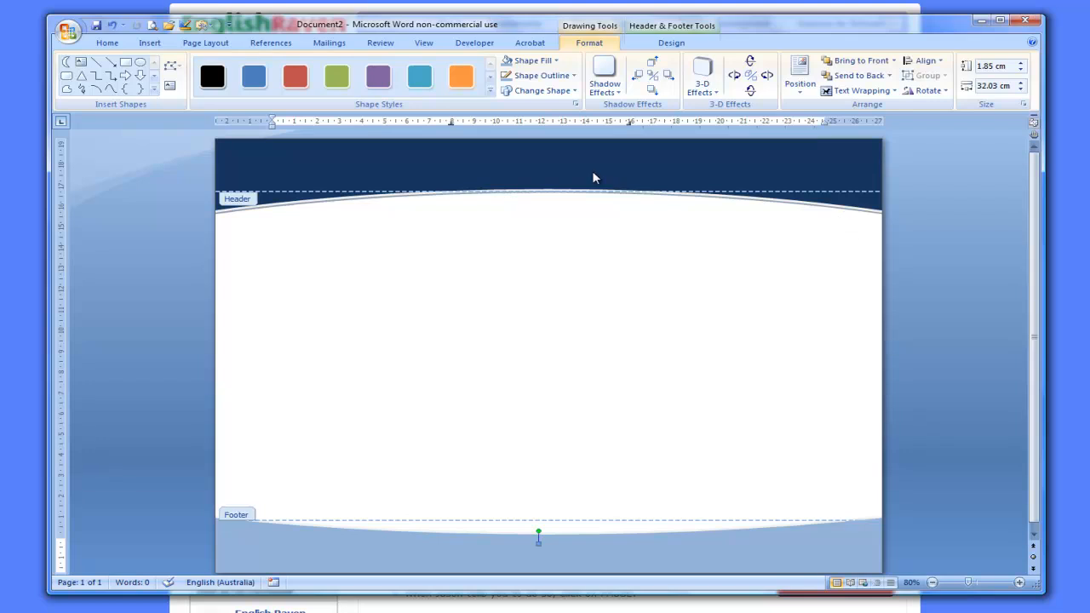
pyautogui.click(149, 42)
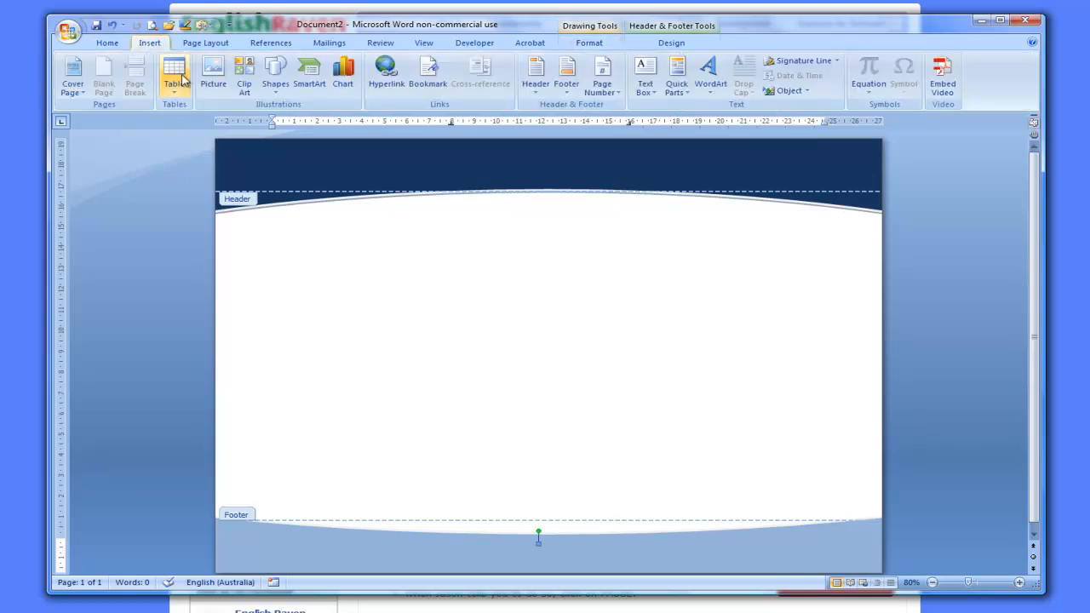
pyautogui.click(275, 76)
pyautogui.click(194, 120)
pyautogui.moveTo(297, 232); pyautogui.dragTo(849, 491)
pyautogui.moveTo(562, 358)
pyautogui.mouseDown()
pyautogui.moveTo(469, 292)
pyautogui.moveTo(693, 270)
pyautogui.moveTo(453, 382)
pyautogui.moveTo(733, 398)
pyautogui.moveTo(487, 307)
pyautogui.moveTo(567, 348)
pyautogui.moveTo(564, 363)
pyautogui.moveTo(545, 364)
pyautogui.mouseUp()
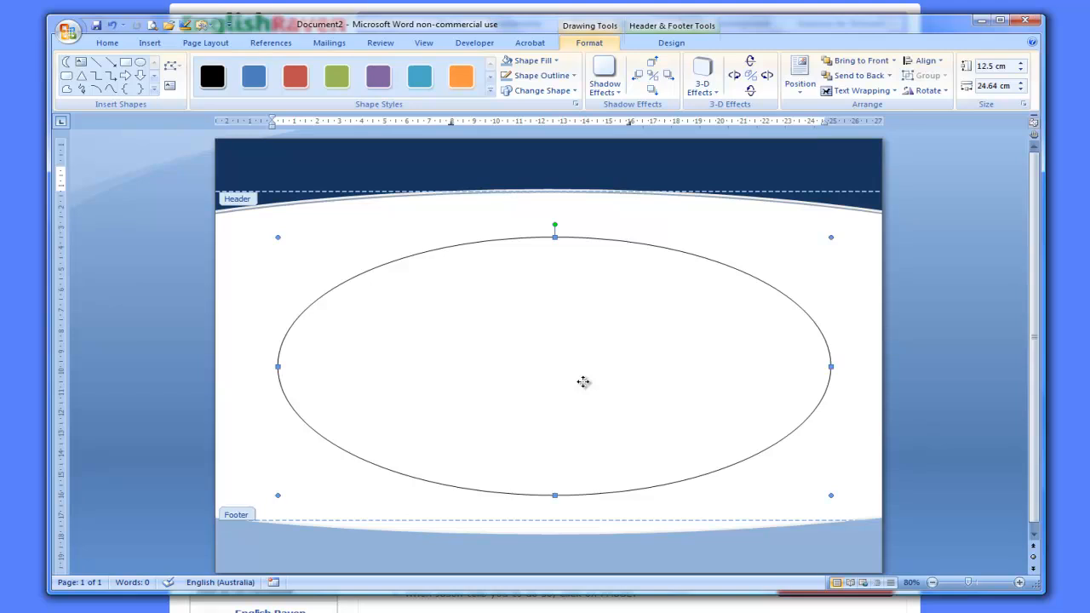
pyautogui.press('Delete')
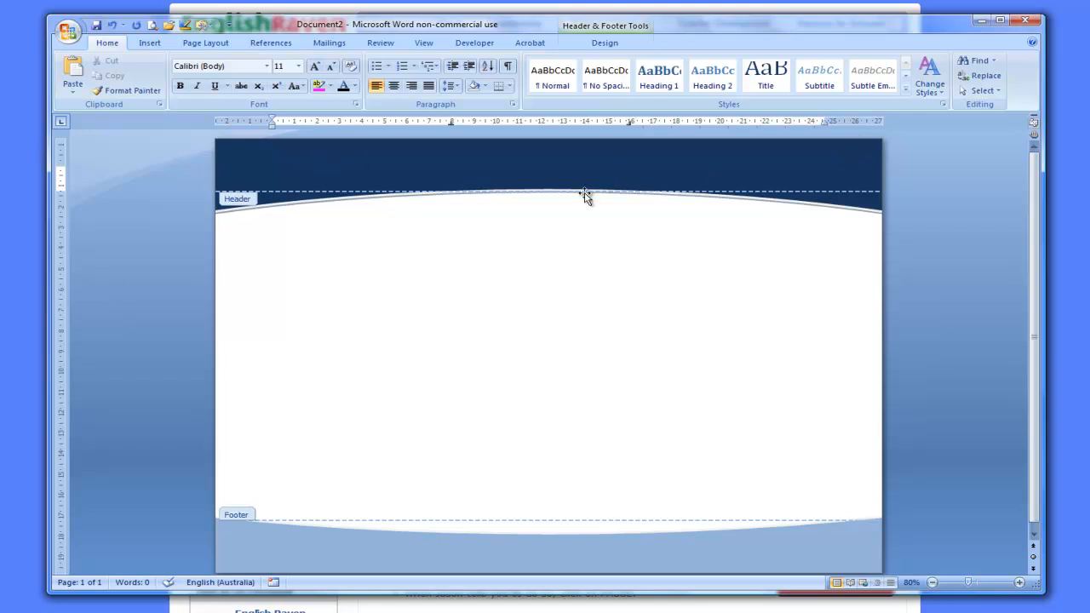
# Draw a rounded rectangle about 8.91 cm wide and 1.19 cm high over the navy header near the page's left side.
pyautogui.click(149, 44)
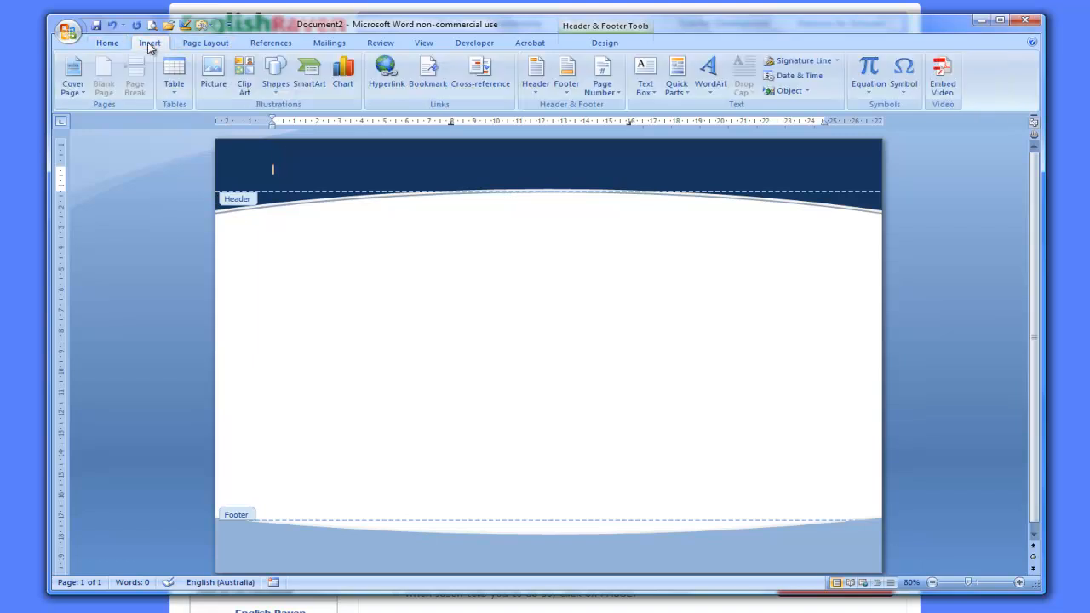
pyautogui.click(274, 68)
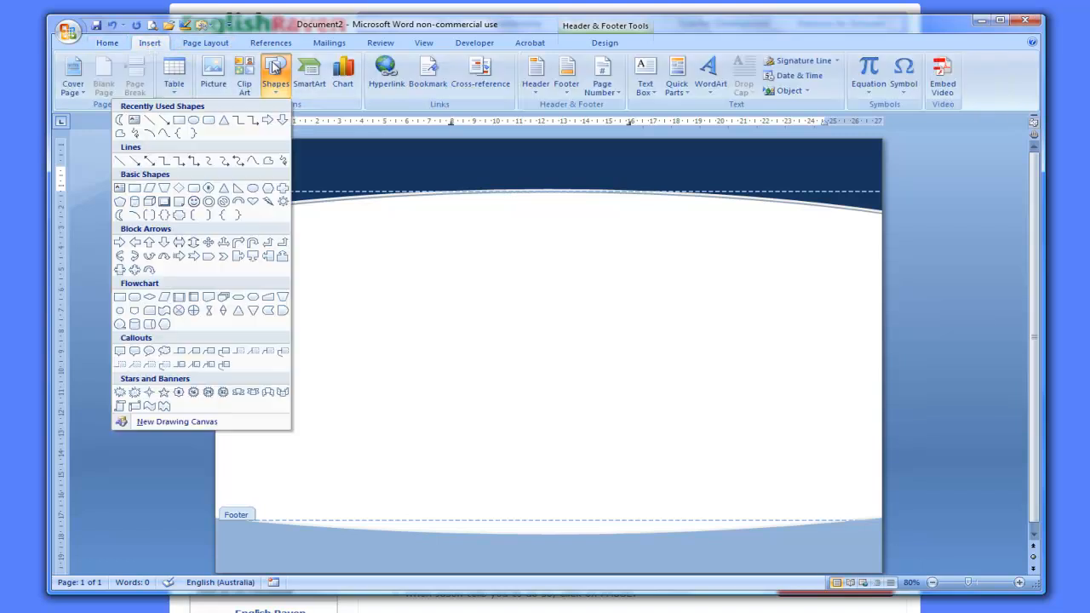
pyautogui.click(208, 121)
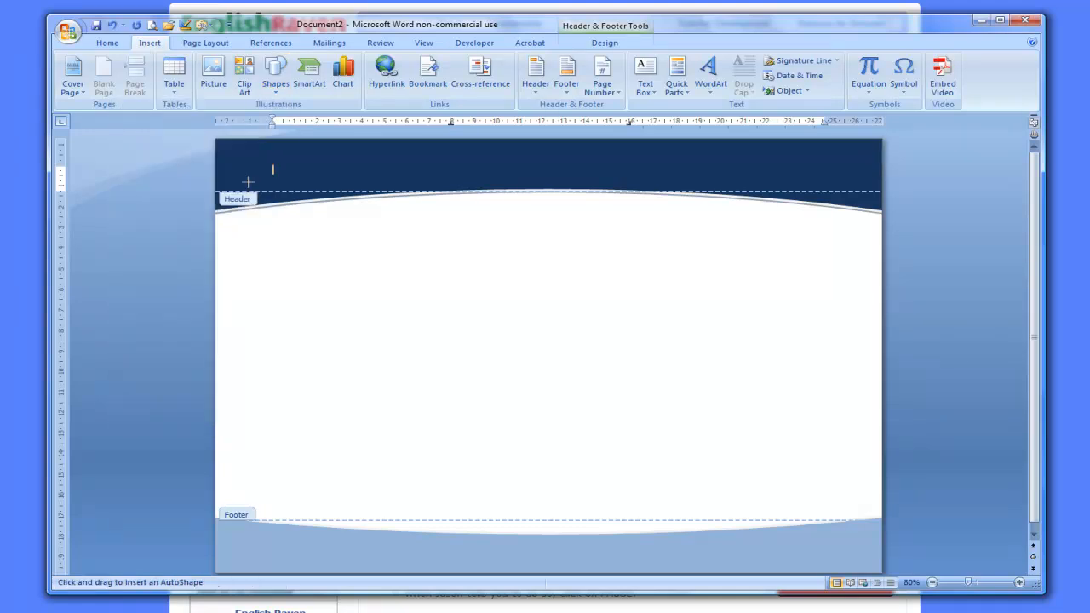
pyautogui.moveTo(236, 157); pyautogui.dragTo(435, 183)
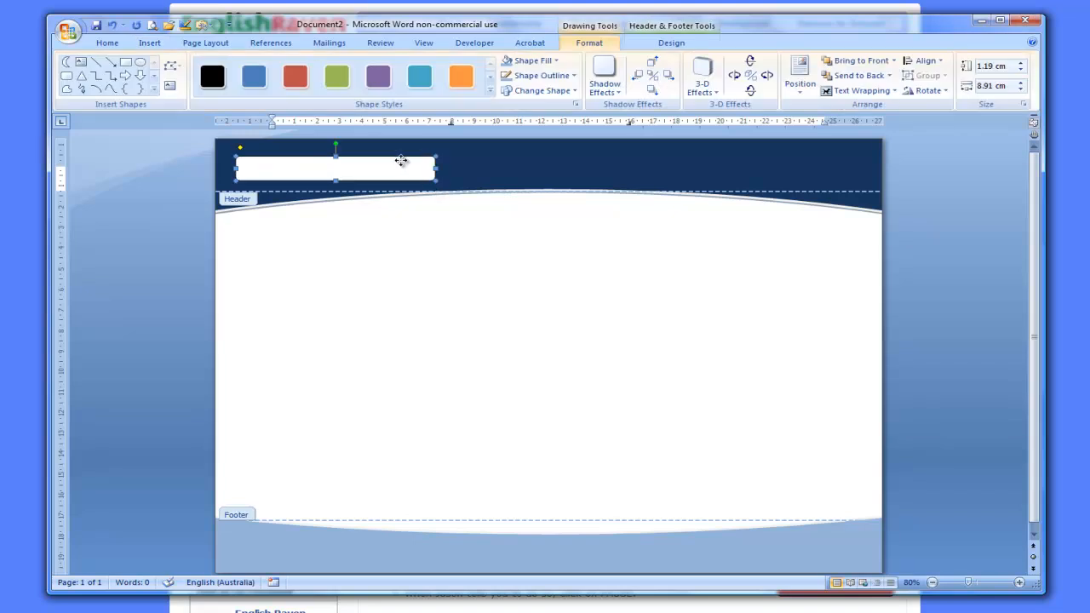
# Fully round the ends of the header's rounded rectangle and shift it left until it runs off the page edge.
pyautogui.moveTo(394, 167); pyautogui.dragTo(394, 168)
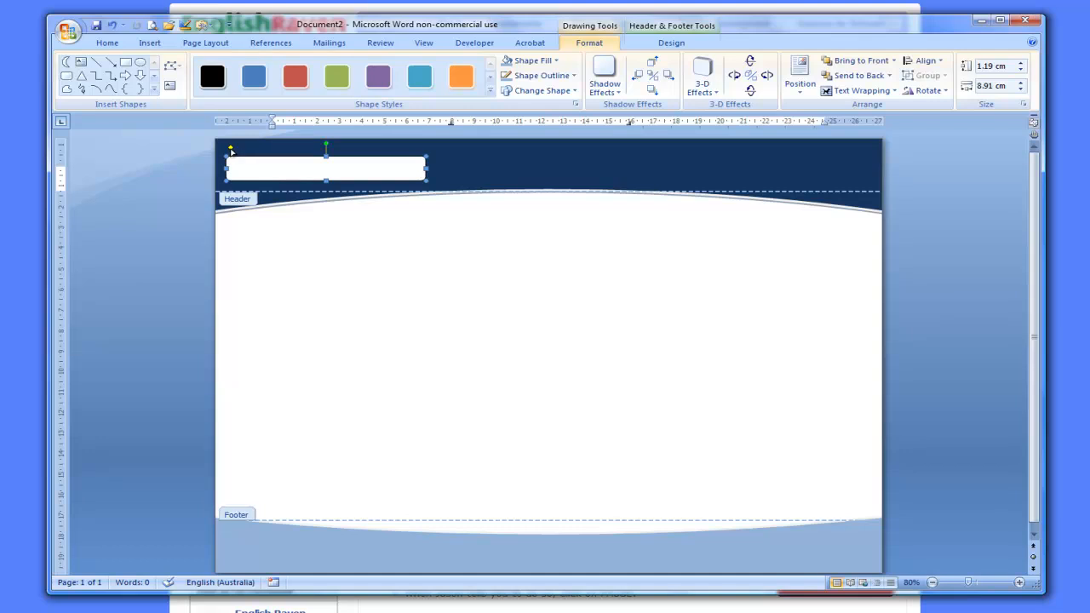
pyautogui.moveTo(288, 155); pyautogui.dragTo(281, 152)
pyautogui.moveTo(388, 170); pyautogui.dragTo(354, 172)
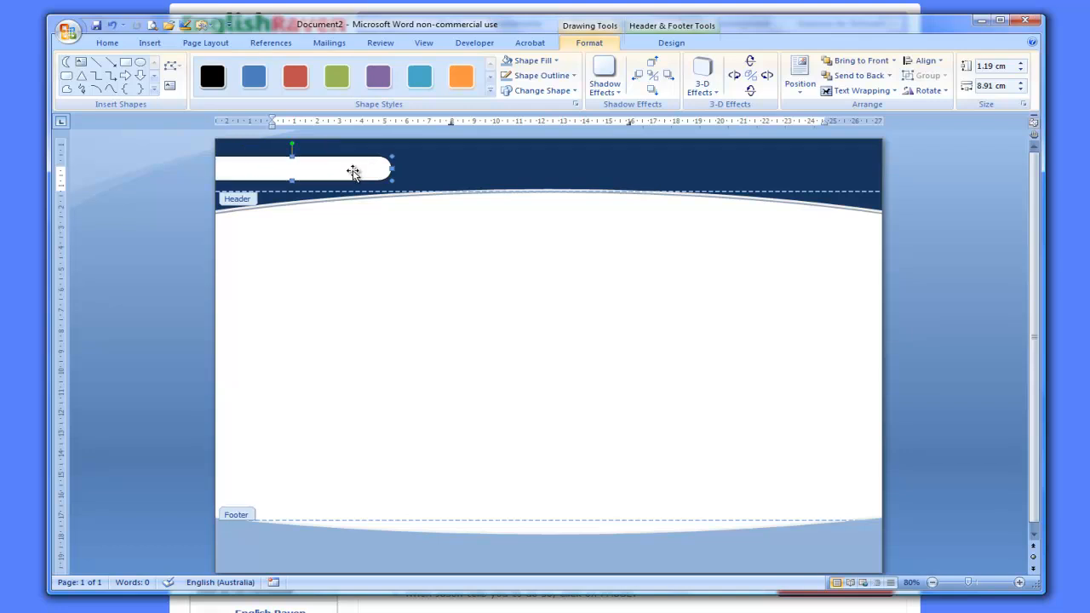
# Try a light blue fill on the rounded header bar, compare it with Bamboo master.pdf, and fill it with a darker blue theme color.
pyautogui.click(533, 62)
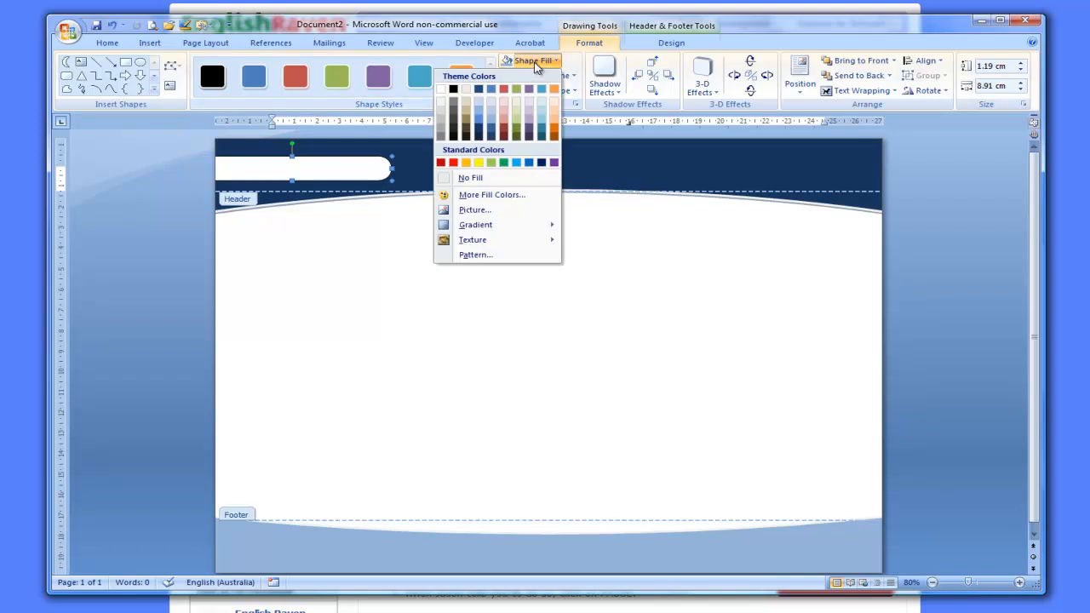
pyautogui.click(491, 121)
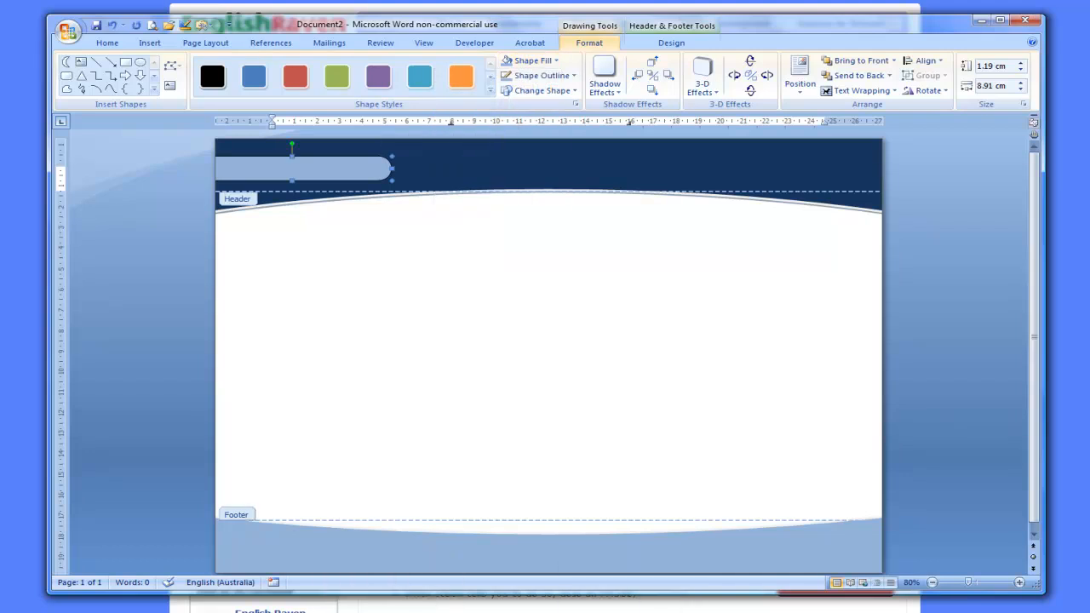
pyautogui.click(509, 612)
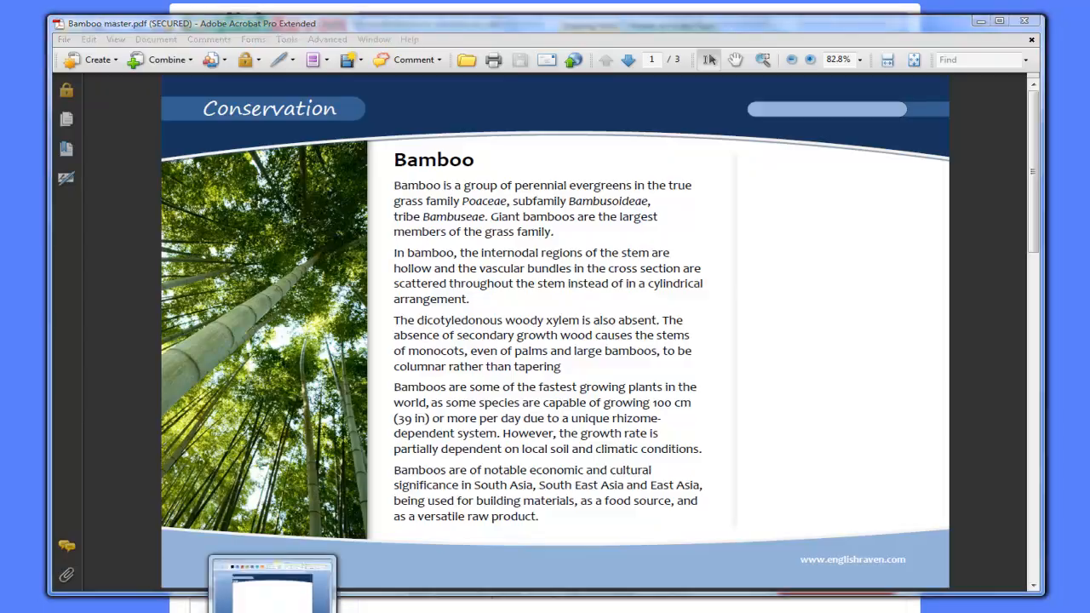
pyautogui.click(272, 587)
pyautogui.click(539, 66)
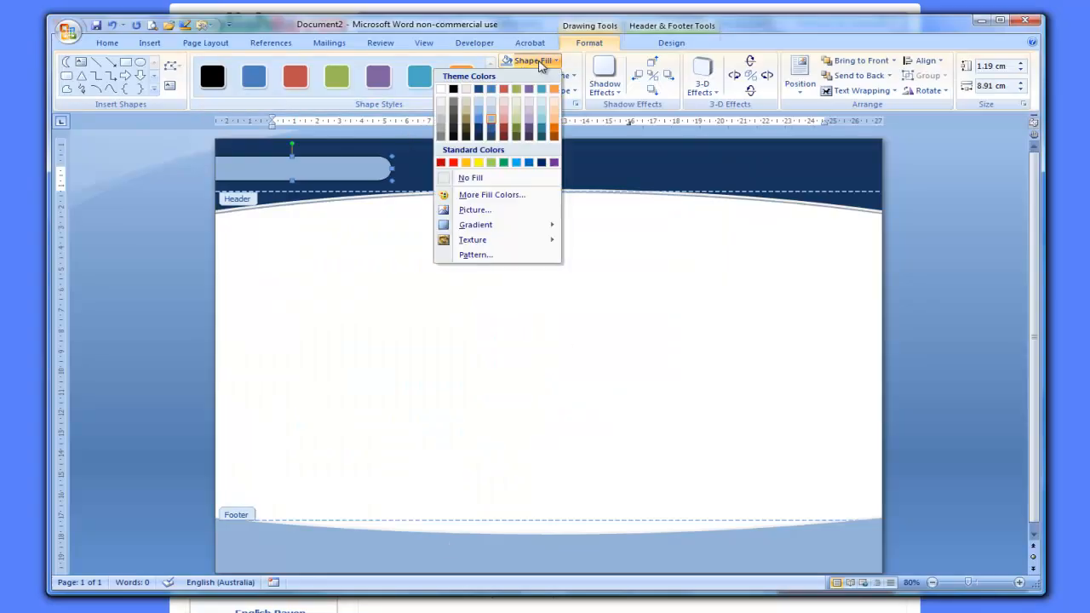
pyautogui.click(491, 130)
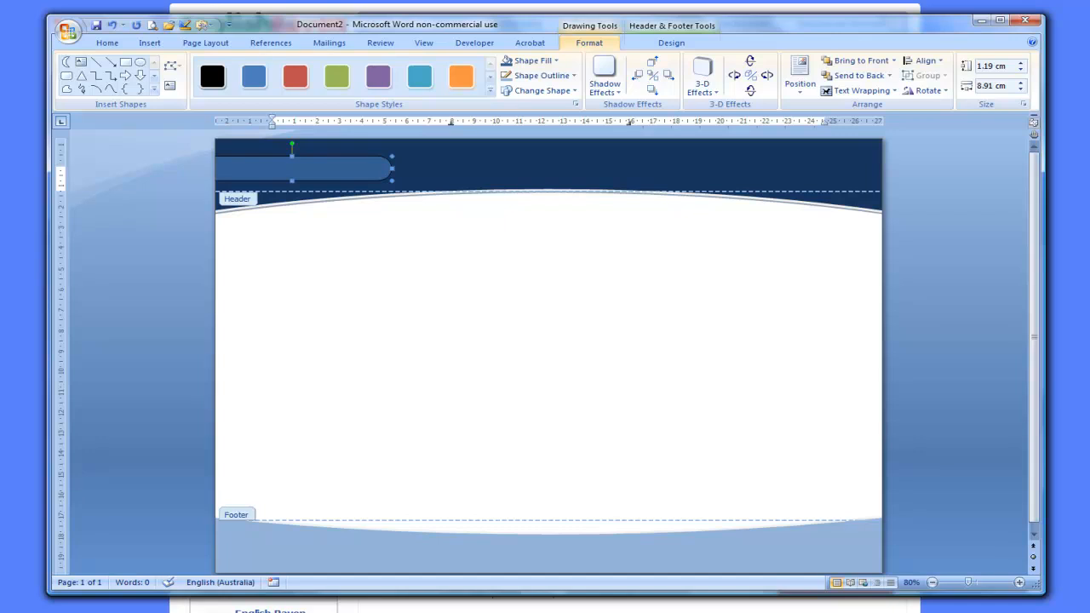
# Give the rounded header bar a matching dark blue outline and reduce its height to about 0.99 cm, nudging it slightly left.
pyautogui.click(545, 76)
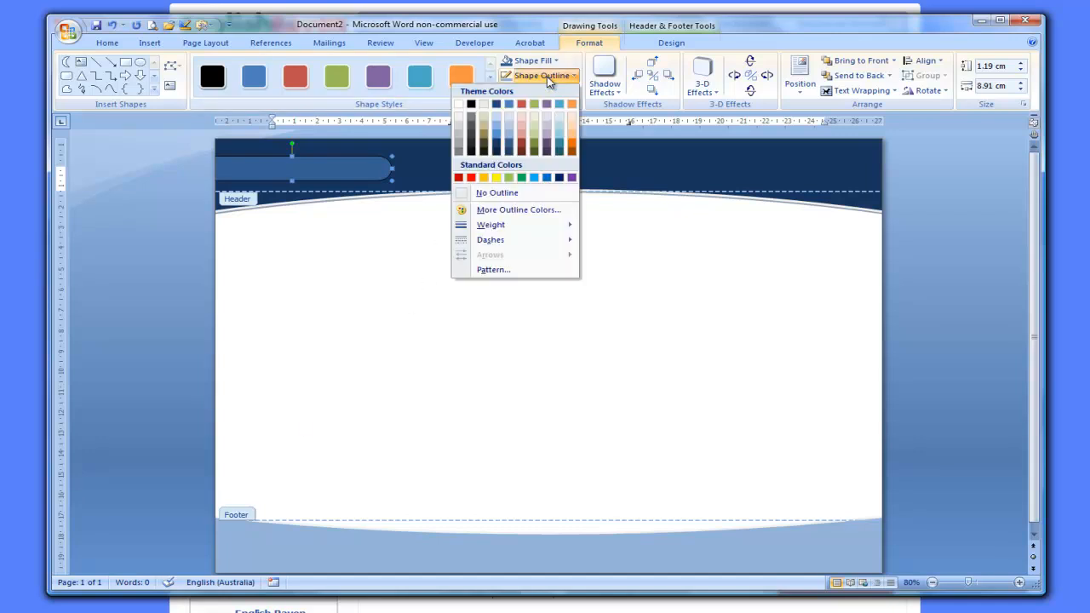
pyautogui.click(508, 146)
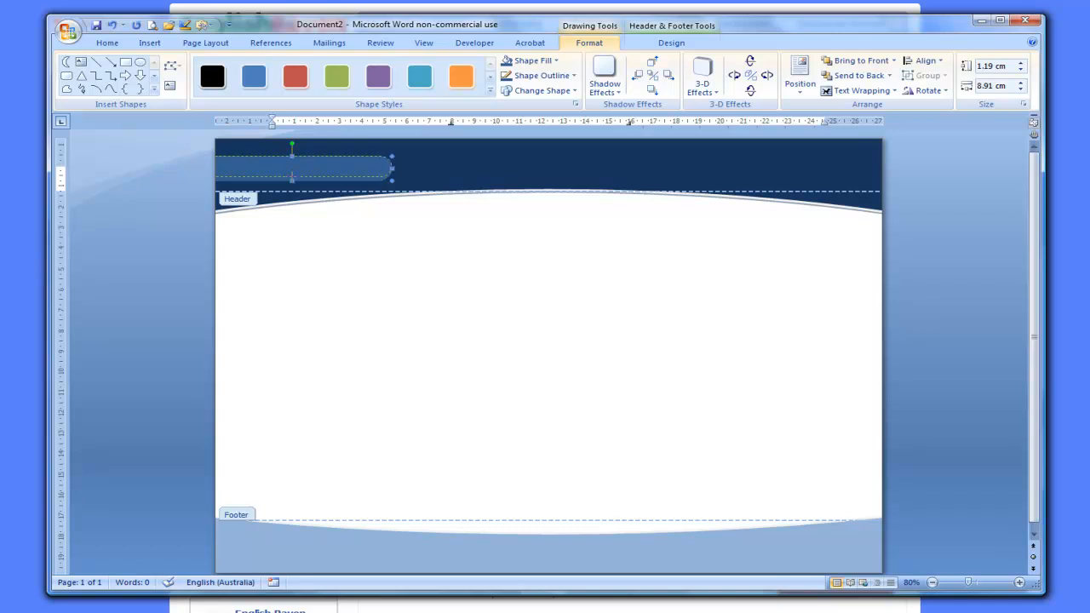
pyautogui.moveTo(292, 178); pyautogui.dragTo(337, 182)
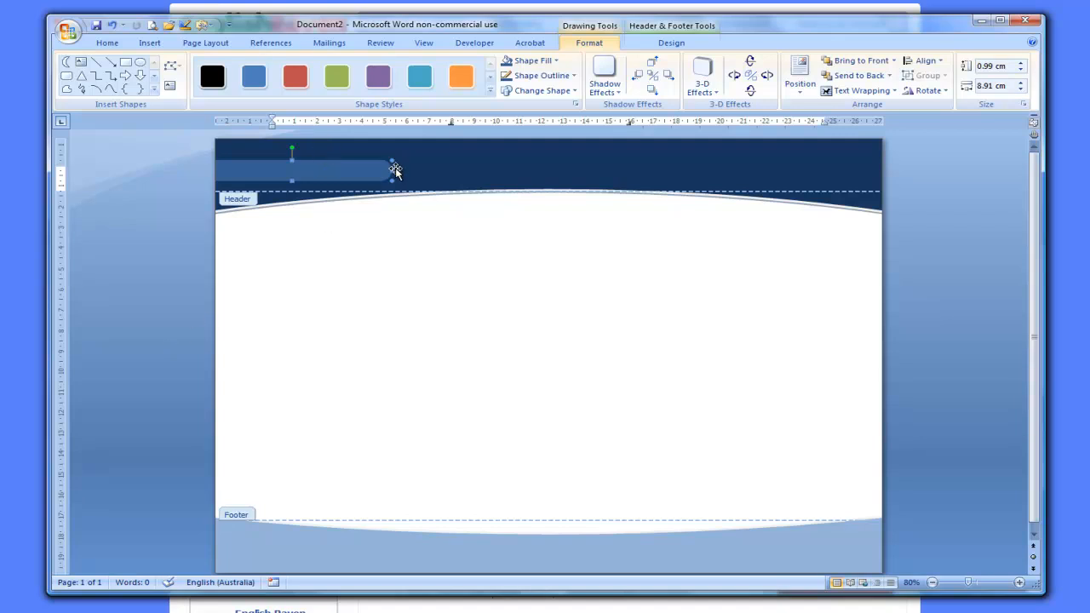
pyautogui.moveTo(388, 171); pyautogui.dragTo(388, 170)
# Draw a rectangle about 15.31 by 4.82 cm over the middle of the header and add the text "Conservation" inside it.
pyautogui.click(152, 44)
pyautogui.click(275, 81)
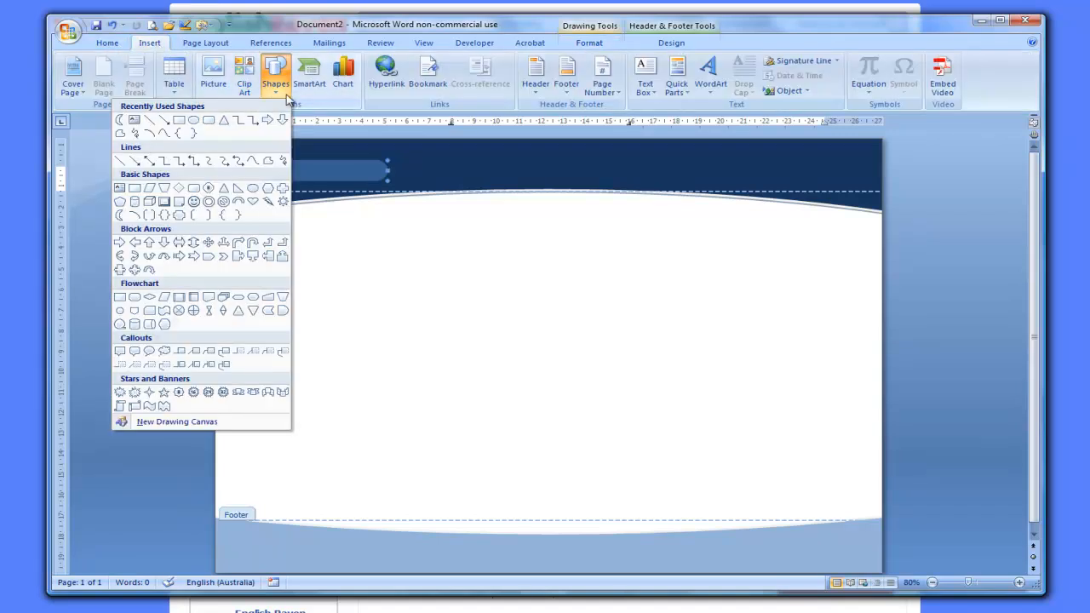
pyautogui.click(179, 122)
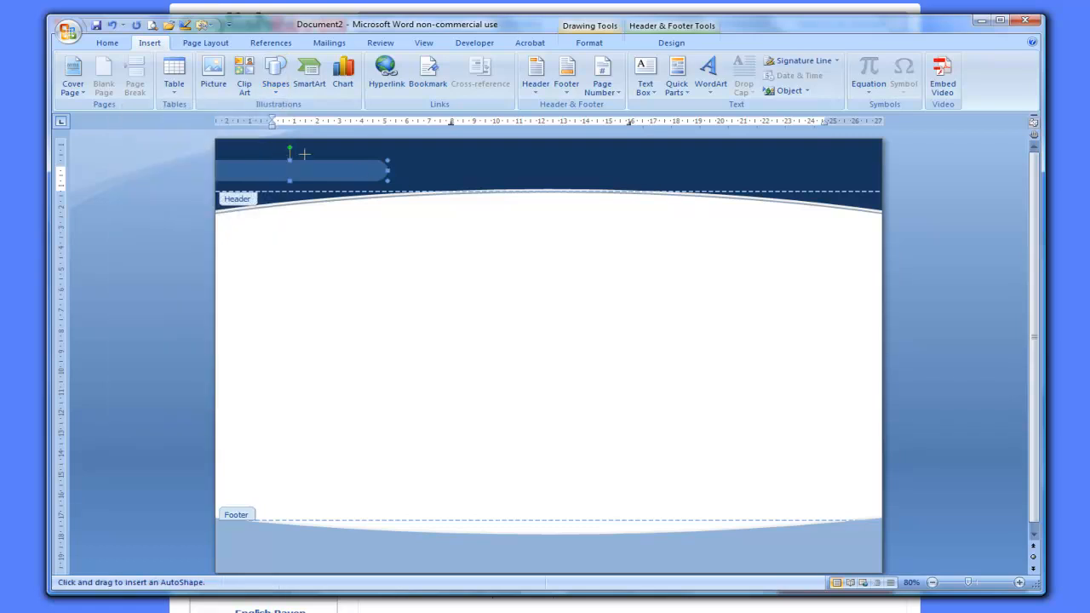
pyautogui.moveTo(414, 149); pyautogui.dragTo(758, 247)
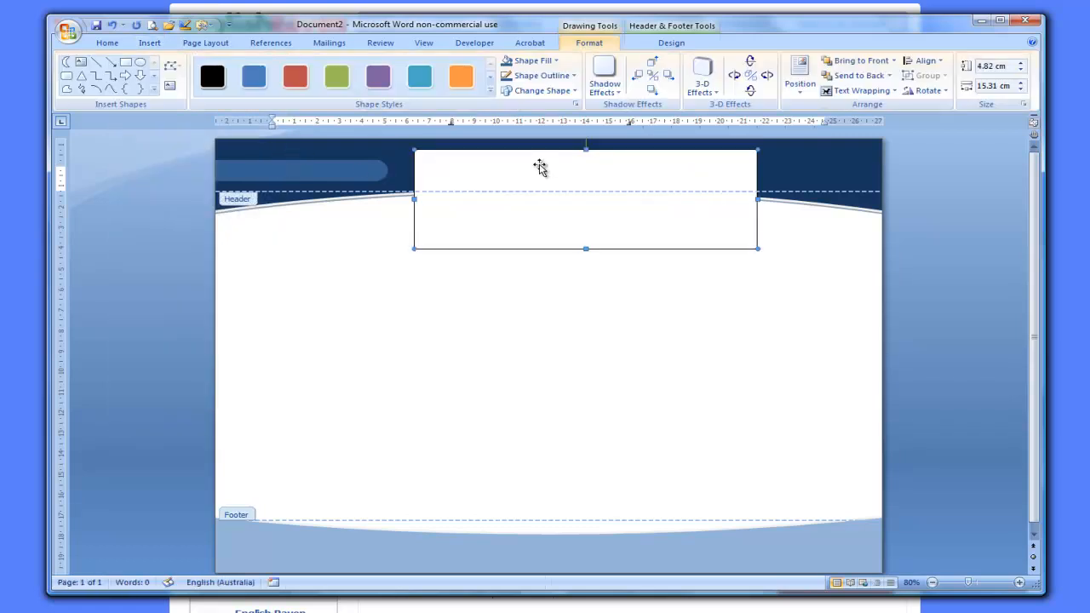
pyautogui.rightClick(602, 177)
pyautogui.click(574, 230)
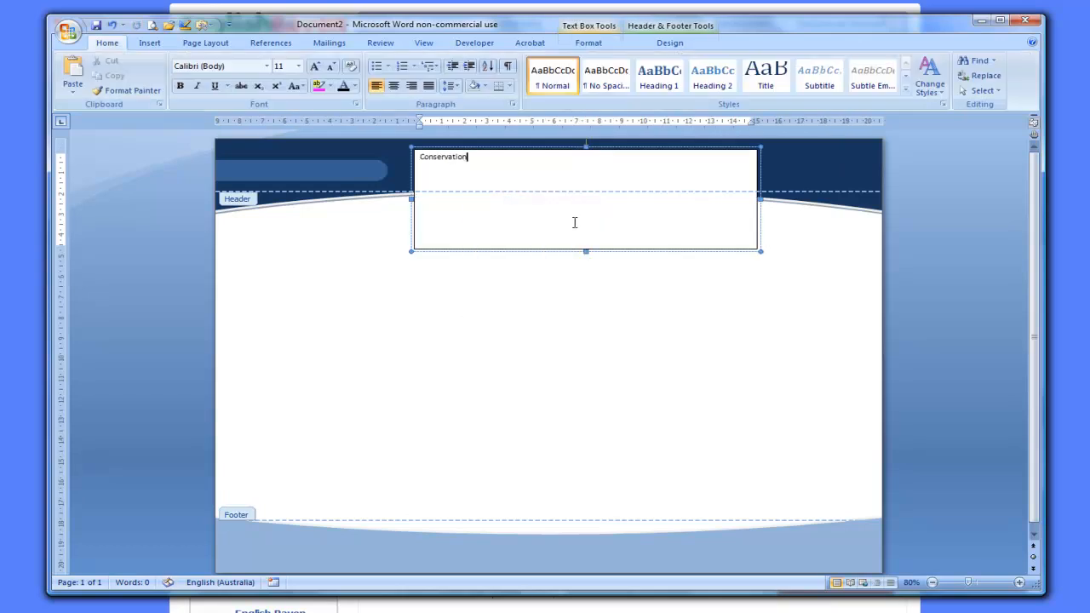
# Format the "Conservation" text as Segoe Print, size 22, bold and white.
pyautogui.moveTo(487, 159); pyautogui.dragTo(394, 160)
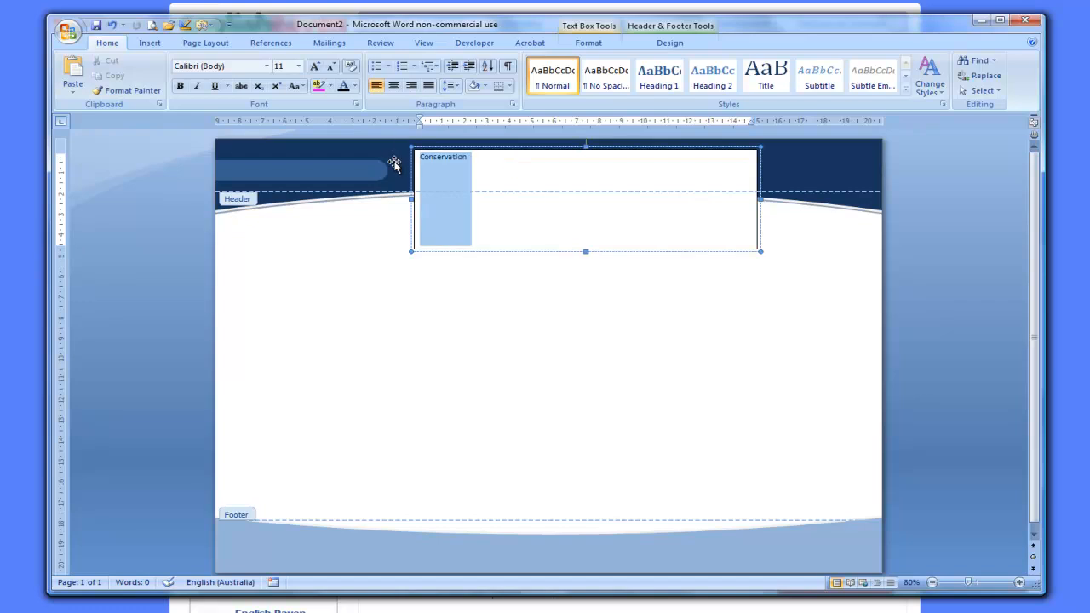
pyautogui.click(266, 67)
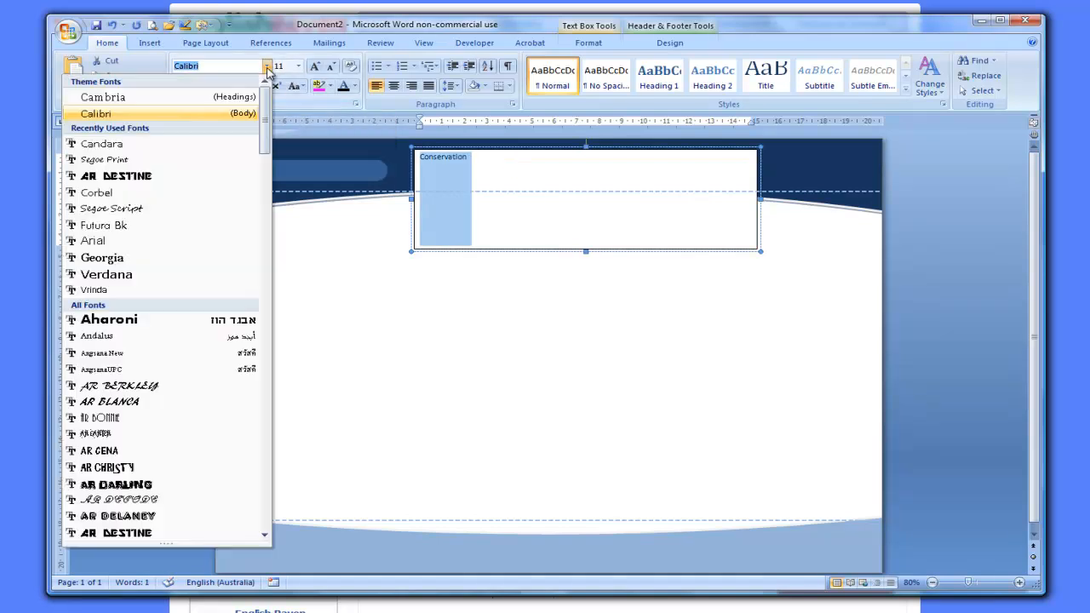
pyautogui.click(215, 160)
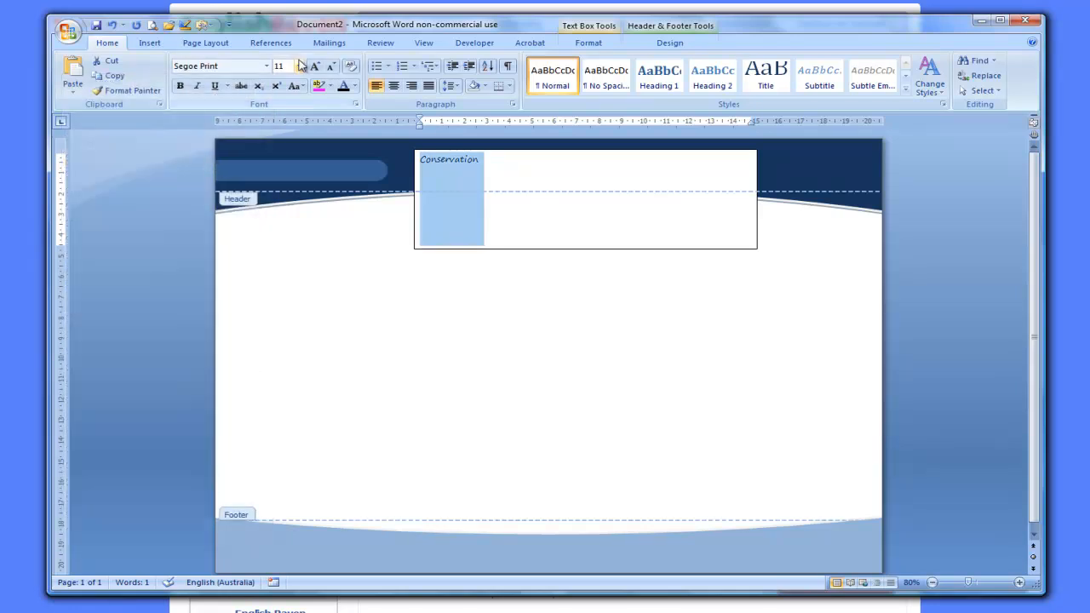
pyautogui.click(298, 66)
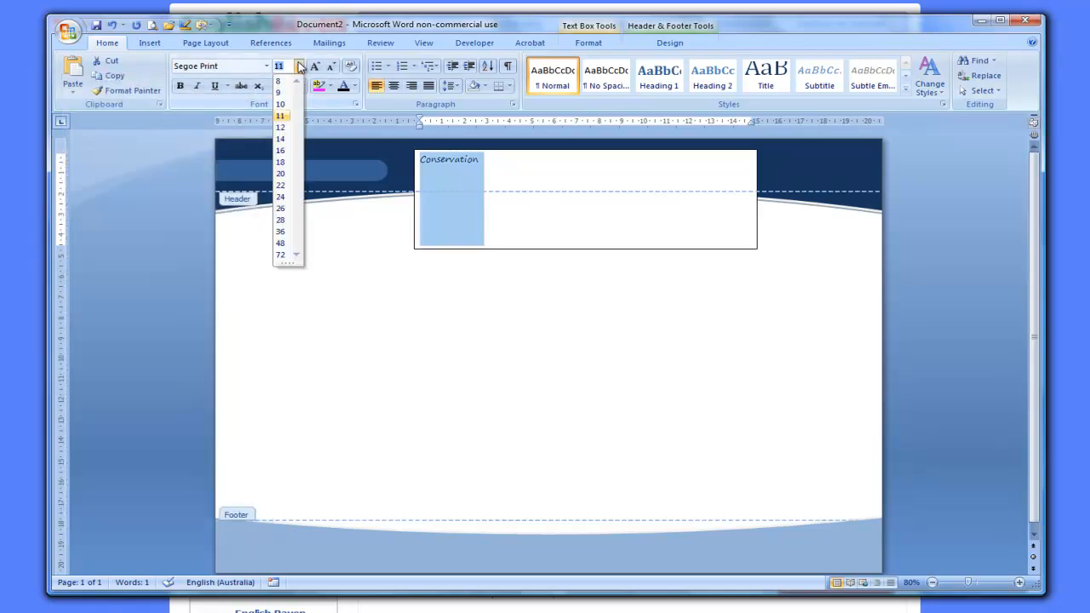
pyautogui.click(281, 185)
pyautogui.moveTo(545, 168); pyautogui.dragTo(421, 182)
pyautogui.click(181, 87)
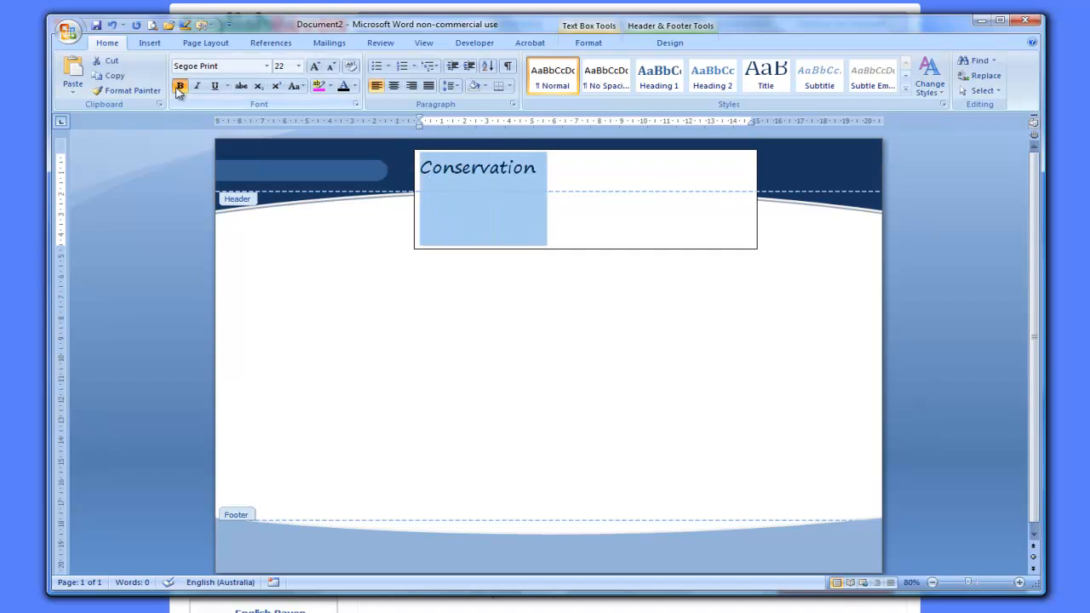
pyautogui.click(355, 87)
pyautogui.click(239, 130)
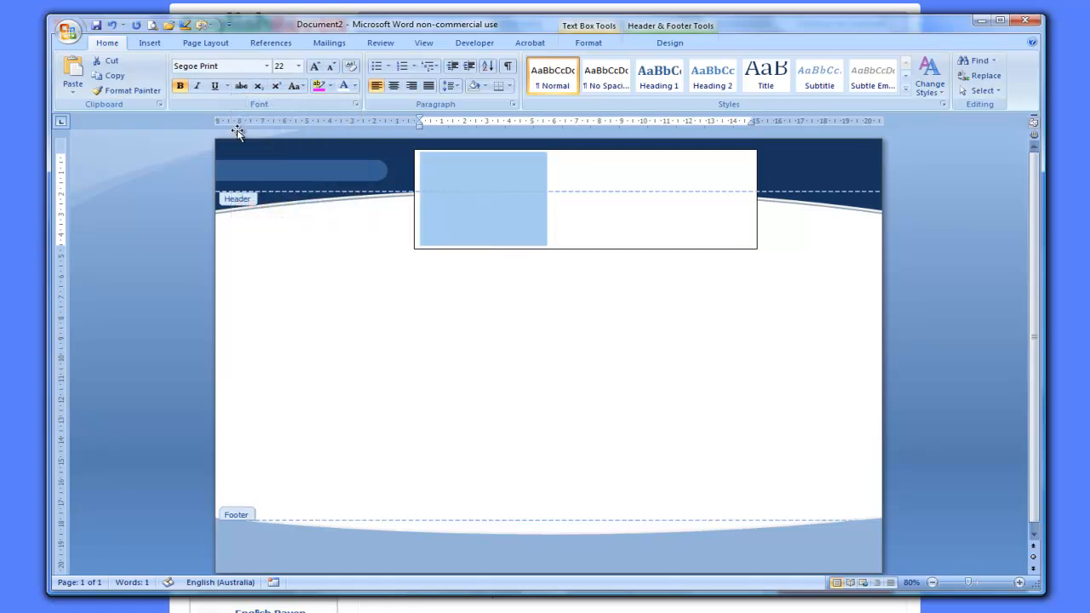
pyautogui.press('Delete')
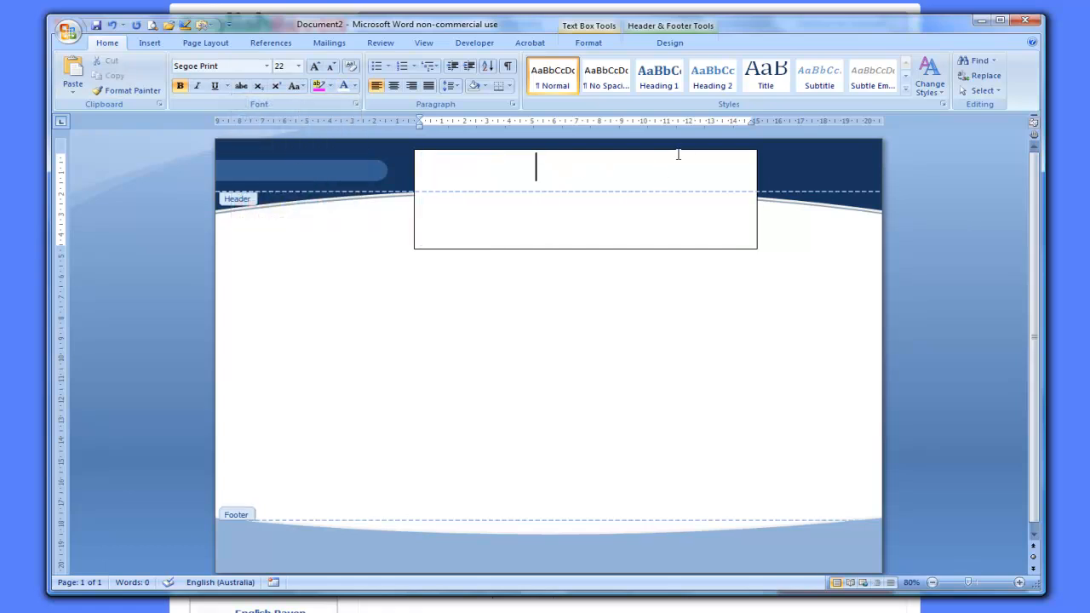
# Remove the fill and the outline from the "Conservation" text box in the header.
pyautogui.click(682, 153)
pyautogui.click(581, 43)
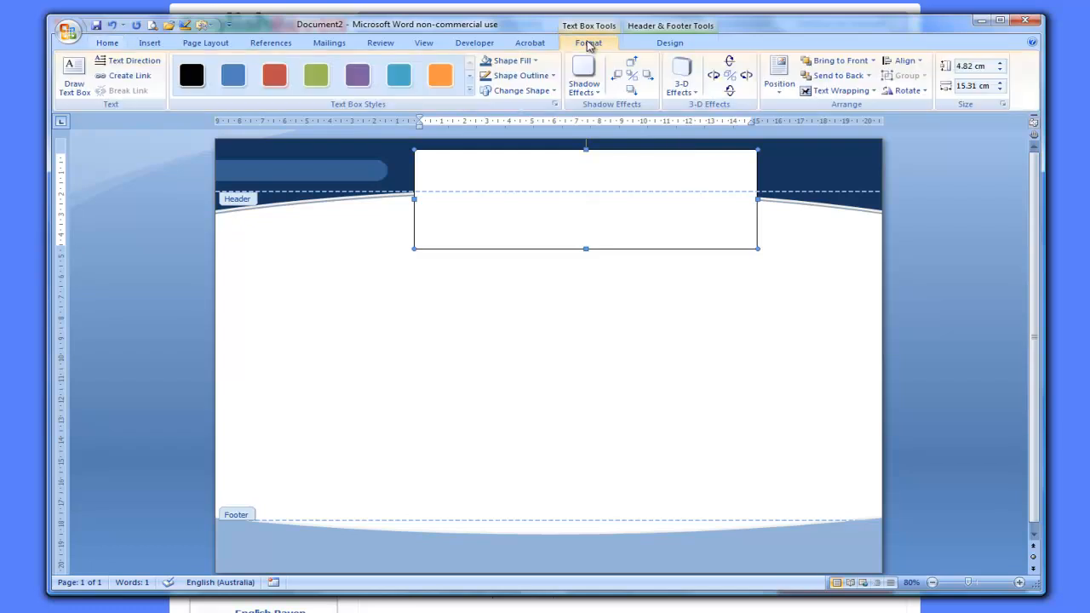
pyautogui.click(519, 66)
pyautogui.click(458, 178)
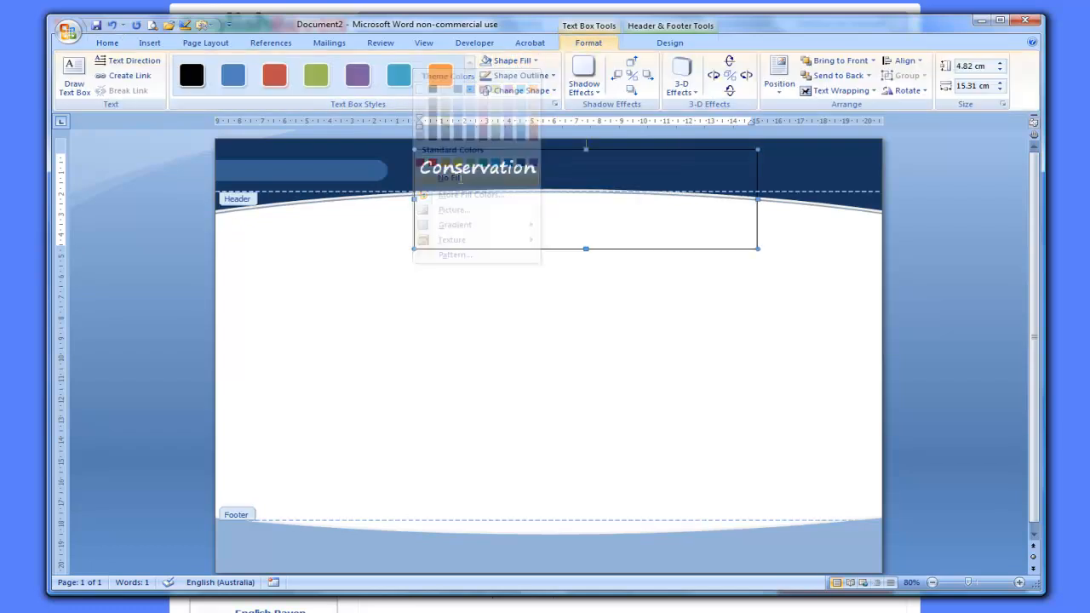
pyautogui.click(532, 75)
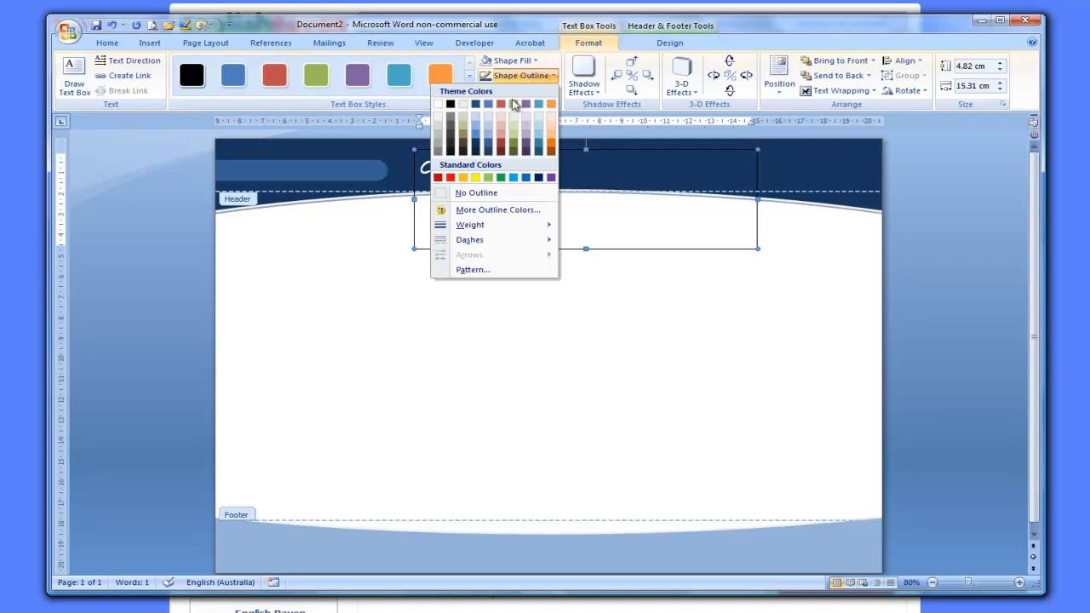
pyautogui.click(475, 192)
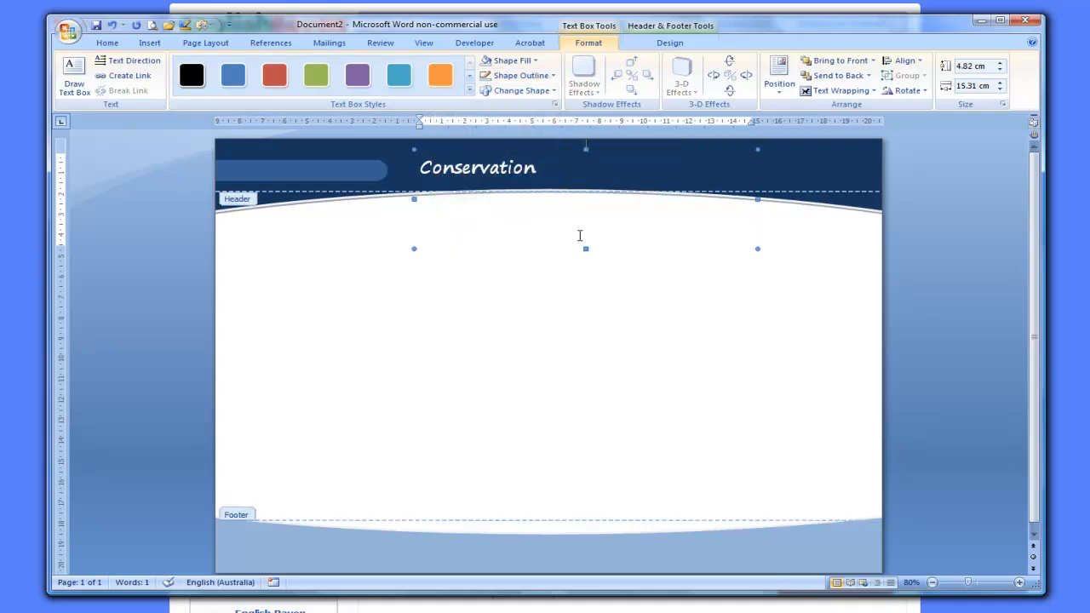
# Shrink the "Conservation" text box to about 1.52 by 6.83 cm and place it over the rounded header bar.
pyautogui.click(524, 178)
pyautogui.moveTo(586, 249); pyautogui.dragTo(585, 181)
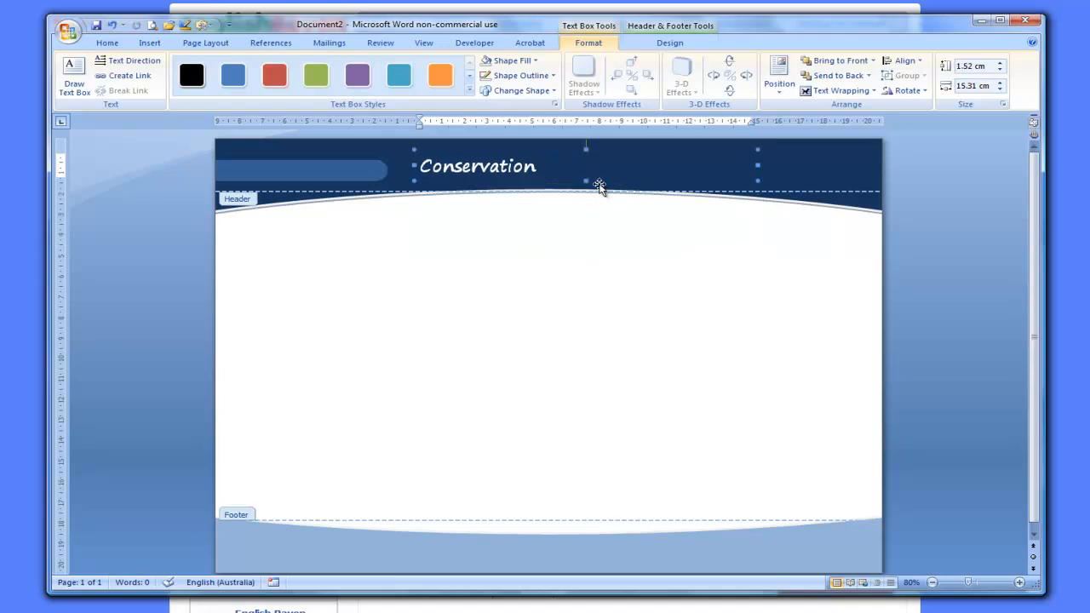
pyautogui.moveTo(762, 165); pyautogui.dragTo(369, 158)
pyautogui.click(362, 154)
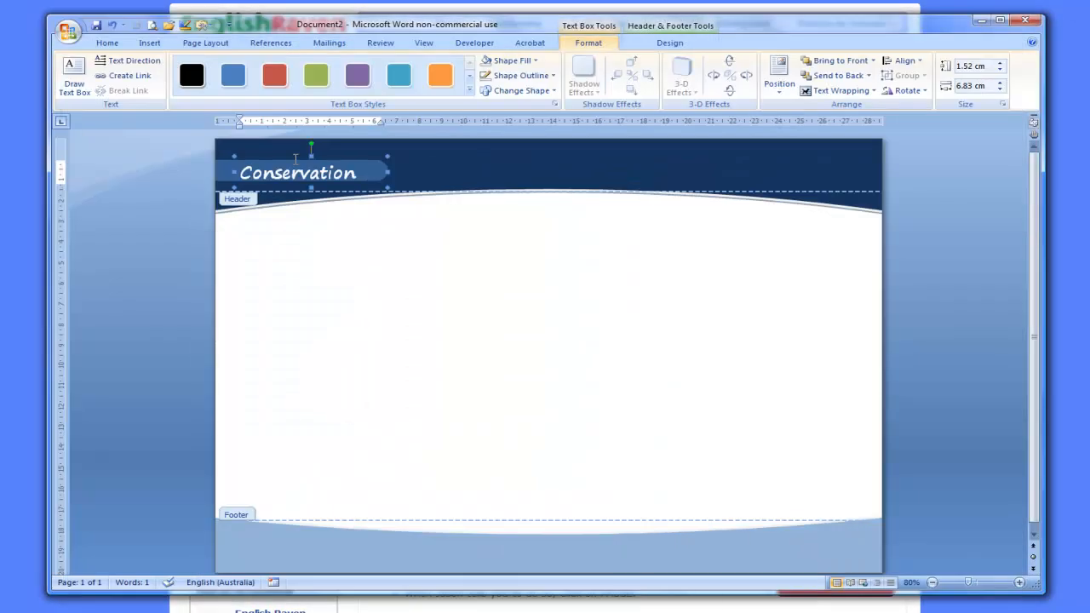
# Remove the bold formatting from the "Conservation" title text.
pyautogui.click(300, 173)
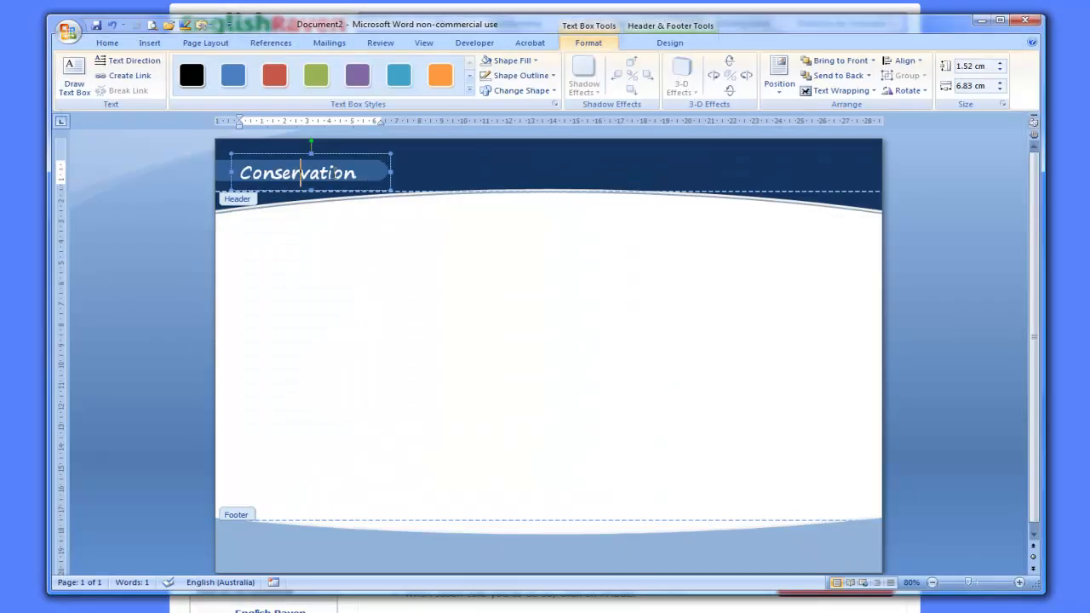
pyautogui.moveTo(361, 173); pyautogui.dragTo(236, 181)
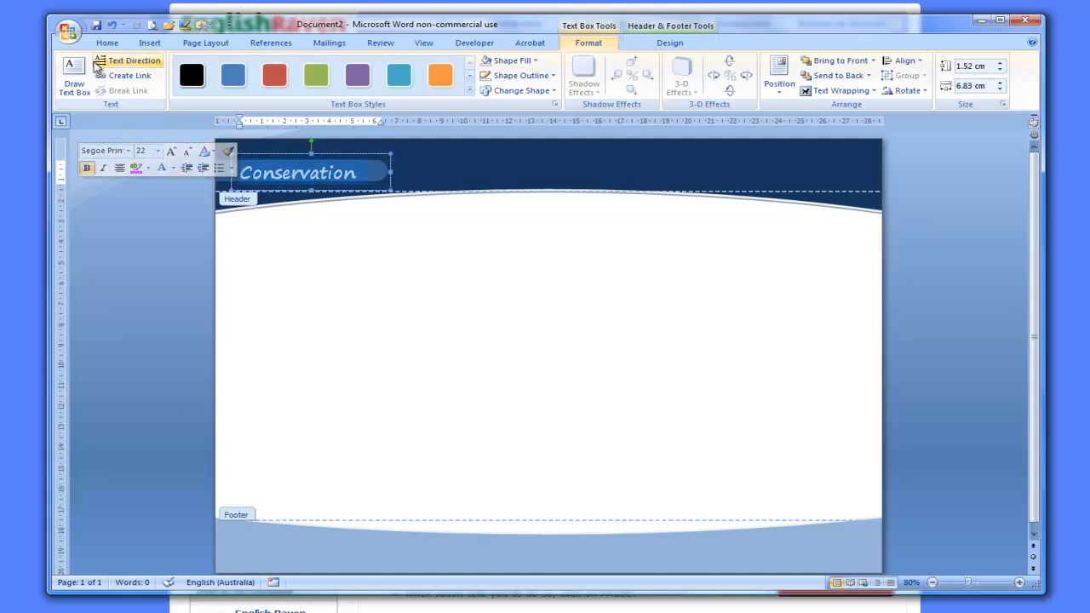
pyautogui.click(107, 43)
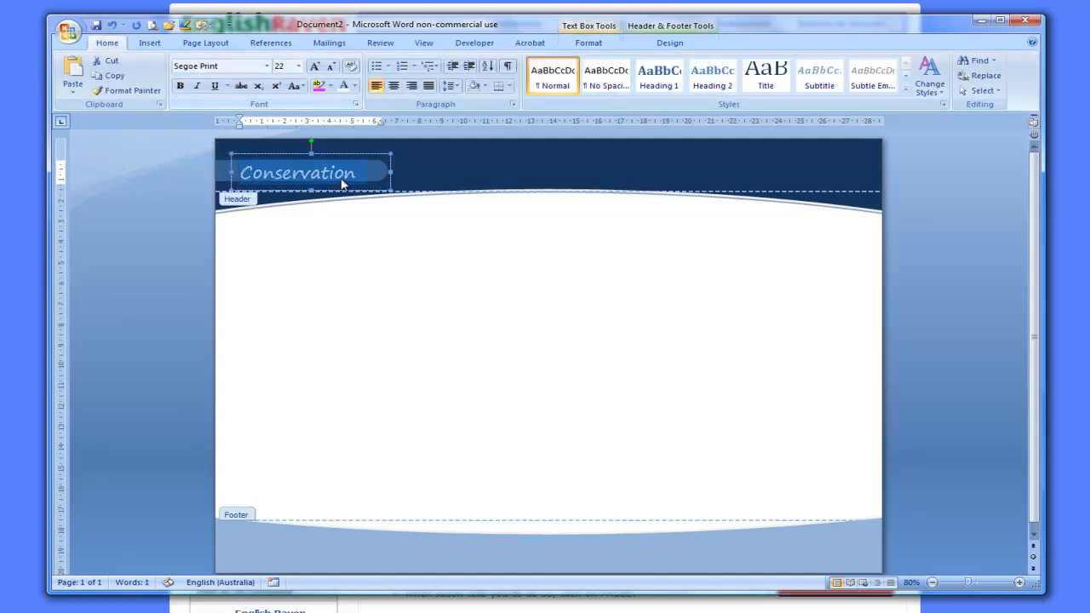
# Nudge the "Conservation" text box slightly up and to the right so the title sits centred on the rounded bar.
pyautogui.click(387, 167)
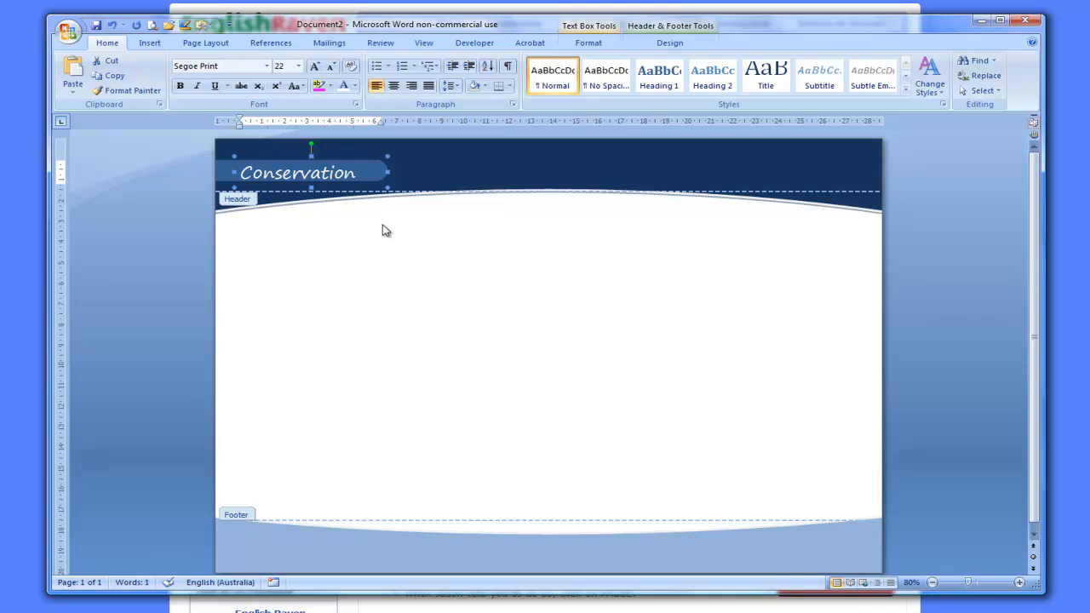
pyautogui.hotkey('ctrl', 'Up')
pyautogui.hotkey('ctrl', 'Up')
pyautogui.hotkey('ctrl', 'Right')
pyautogui.hotkey('ctrl', 'Right')
pyautogui.hotkey('ctrl', 'Right')
pyautogui.hotkey('ctrl', 'Right')
pyautogui.hotkey('ctrl', 'Right')
pyautogui.hotkey('ctrl', 'Right')
pyautogui.hotkey('ctrl', 'Right')
pyautogui.hotkey('ctrl', 'Right')
pyautogui.hotkey('ctrl', 'Right')
pyautogui.hotkey('ctrl', 'Right')
pyautogui.hotkey('ctrl', 'Right')
pyautogui.hotkey('ctrl', 'Right')
pyautogui.hotkey('ctrl', 'Right')
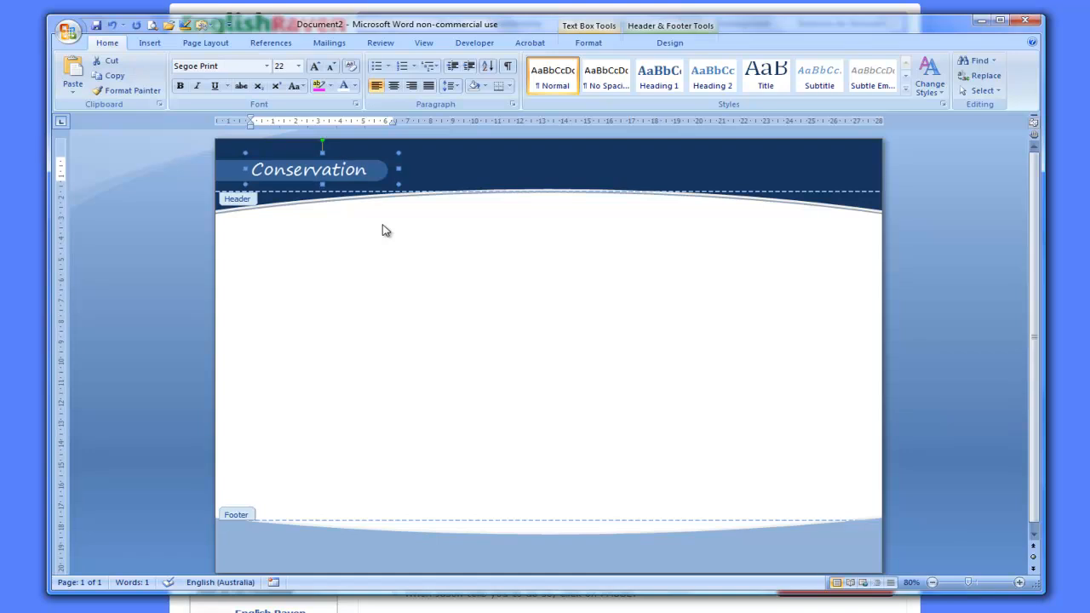
pyautogui.hotkey('ctrl', 'Right')
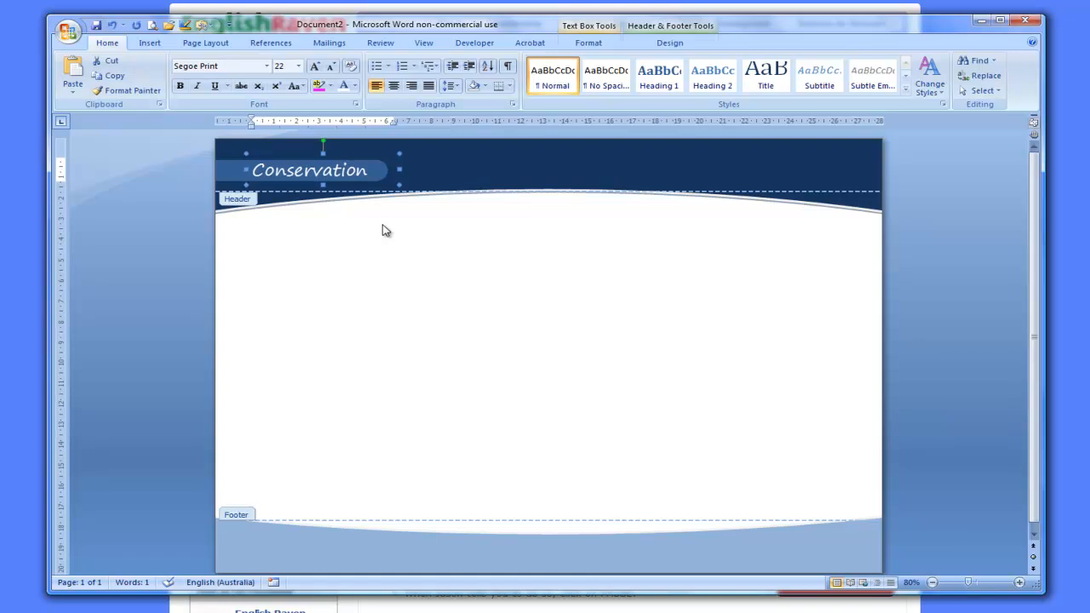
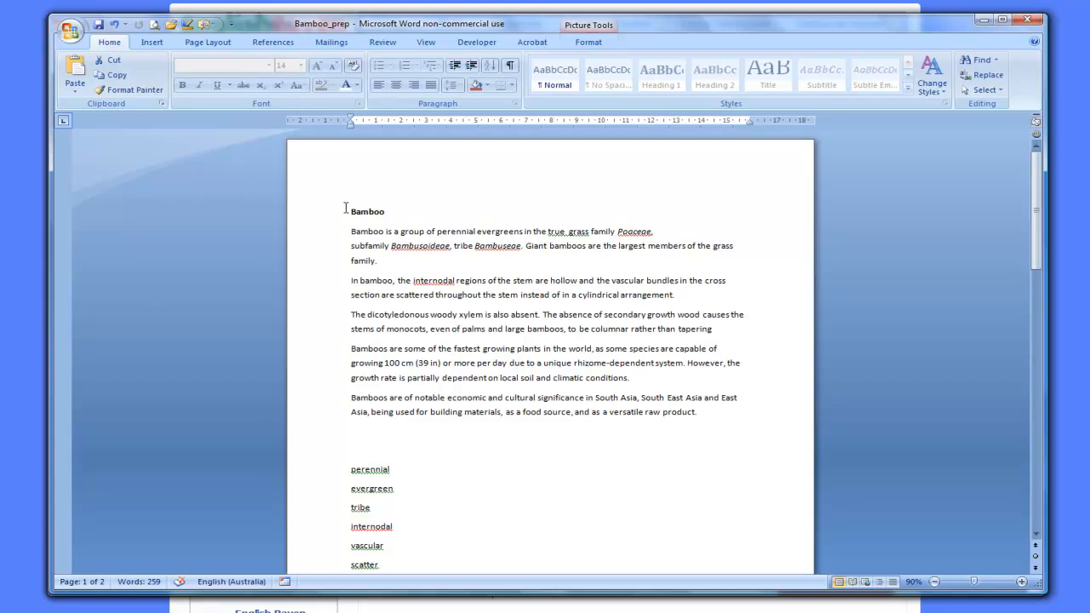
# In Document2, draw a rectangle about 15.37 cm high and 13 cm wide beside the bamboo picture and make it accept text.
pyautogui.hotkey('alt', 'Tab')
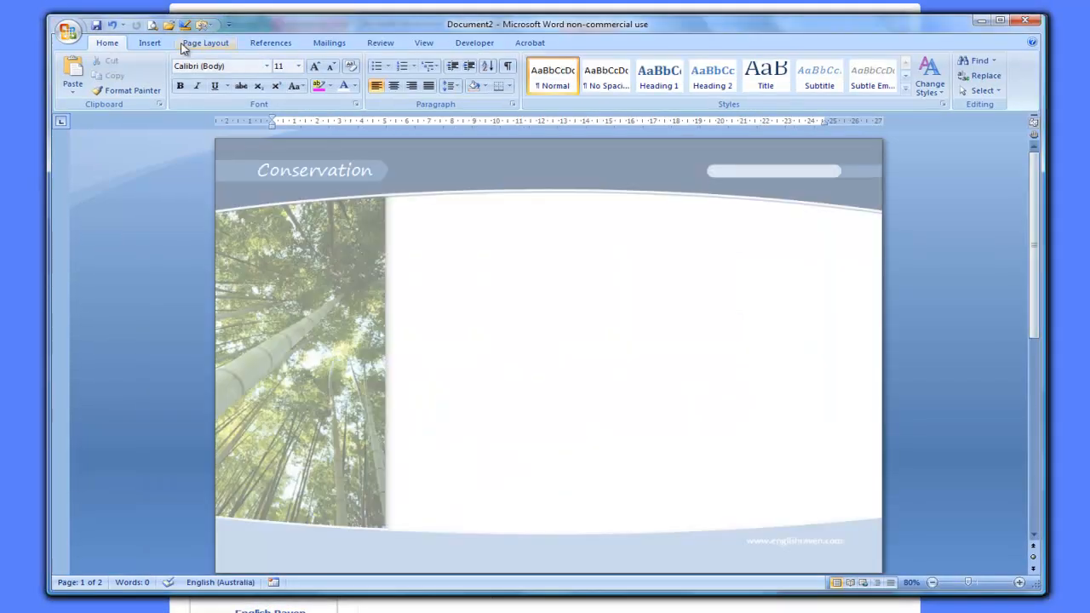
pyautogui.click(150, 43)
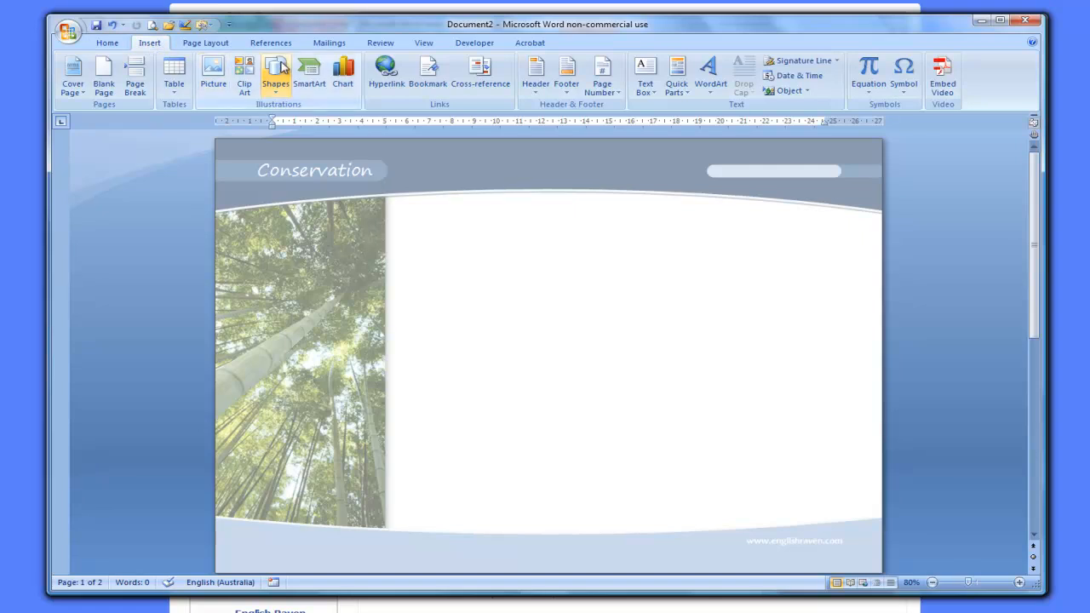
pyautogui.click(283, 69)
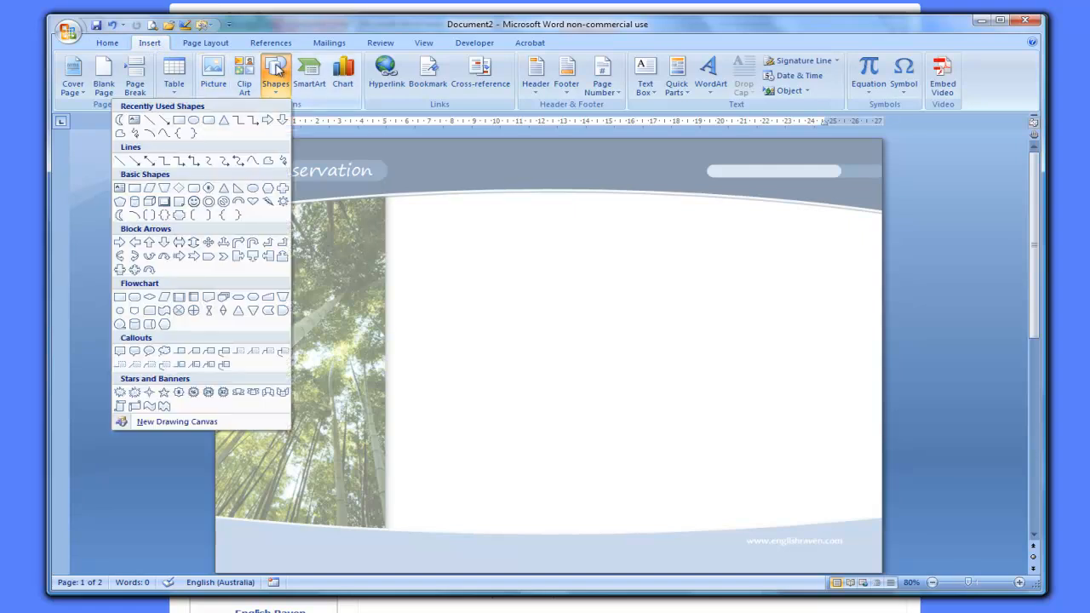
pyautogui.click(180, 124)
pyautogui.moveTo(405, 206)
pyautogui.mouseDown()
pyautogui.moveTo(594, 278)
pyautogui.moveTo(720, 504)
pyautogui.moveTo(696, 522)
pyautogui.mouseUp()
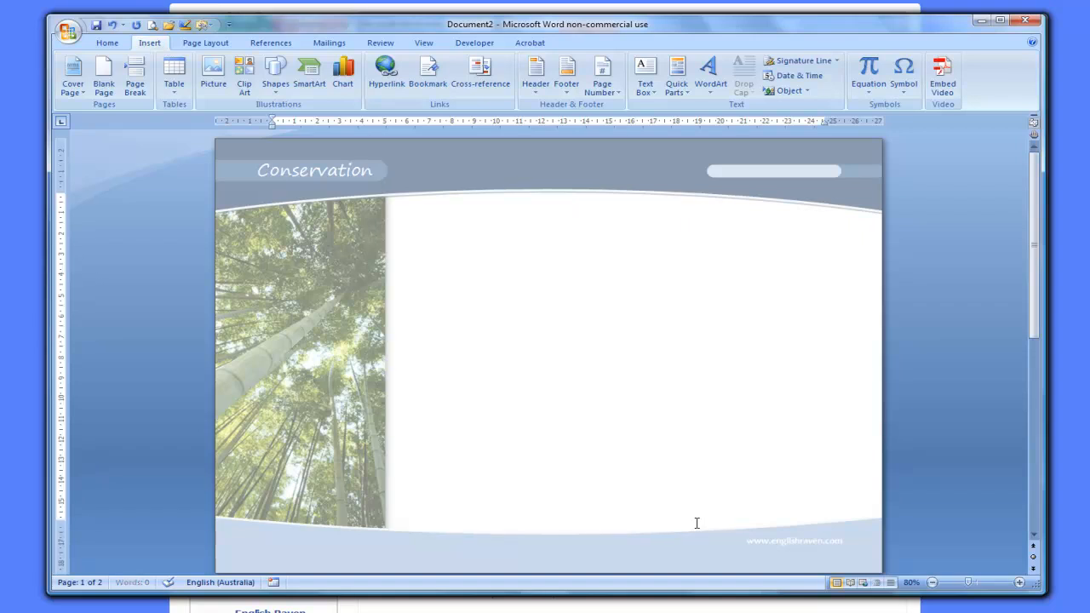
pyautogui.rightClick(537, 303)
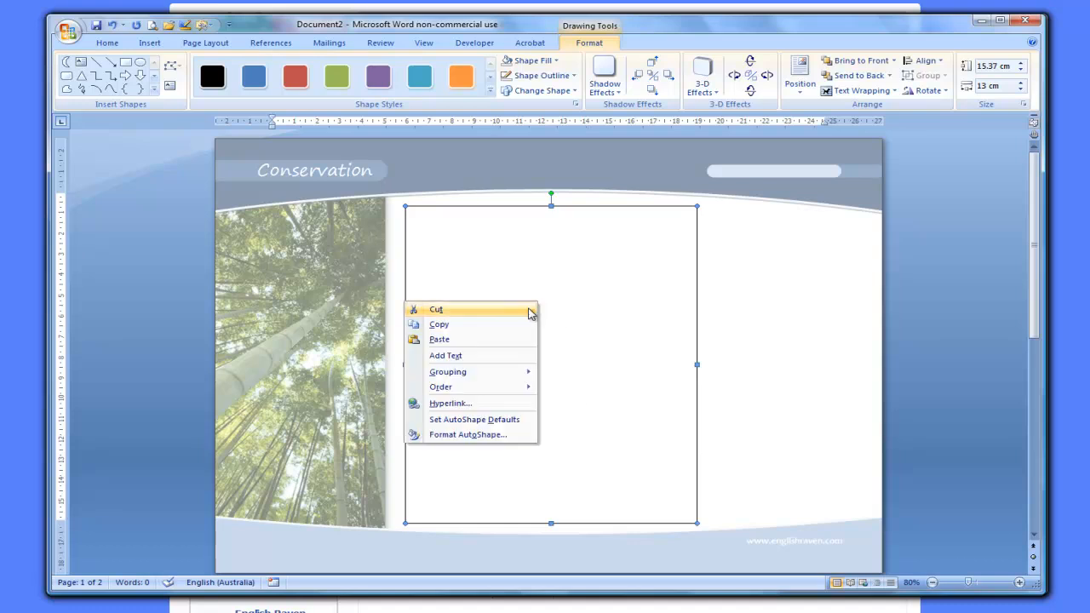
pyautogui.click(511, 356)
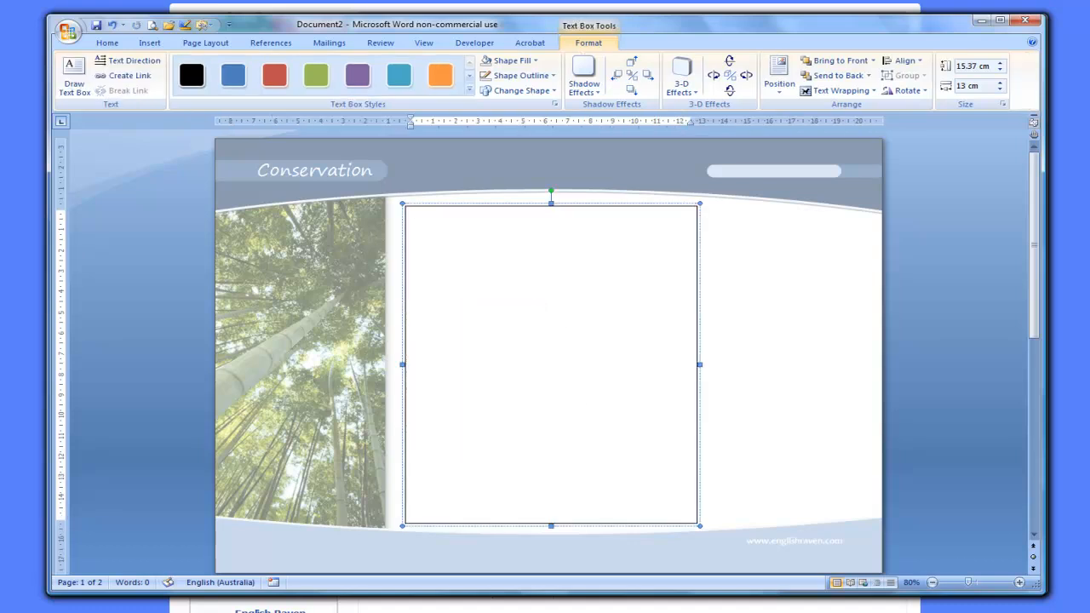
# Copy the Bamboo heading and its five paragraphs from Bamboo_prep and paste them into the new text box in Document2.
pyautogui.hotkey('alt', 'Tab')
pyautogui.moveTo(349, 209); pyautogui.dragTo(696, 415)
pyautogui.hotkey('ctrl', 'c')
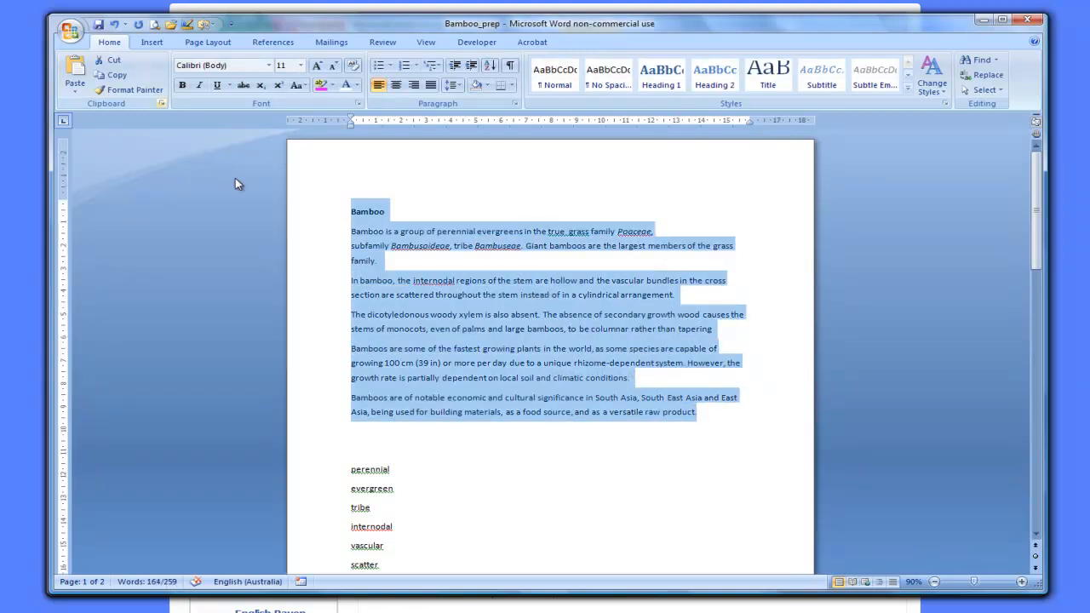
pyautogui.hotkey('alt', 'Tab')
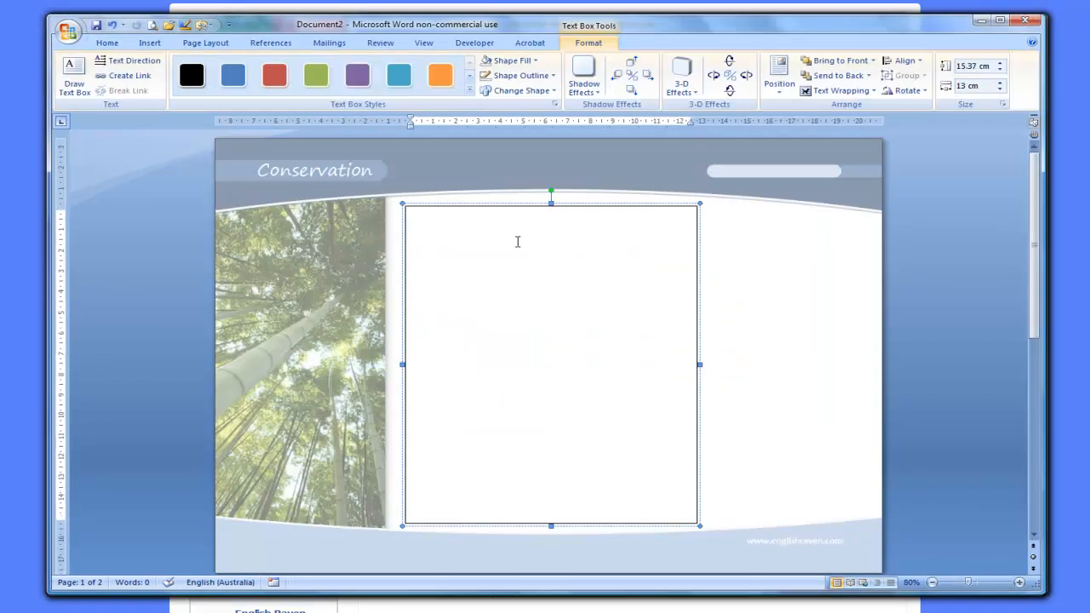
pyautogui.rightClick(517, 245)
pyautogui.click(469, 282)
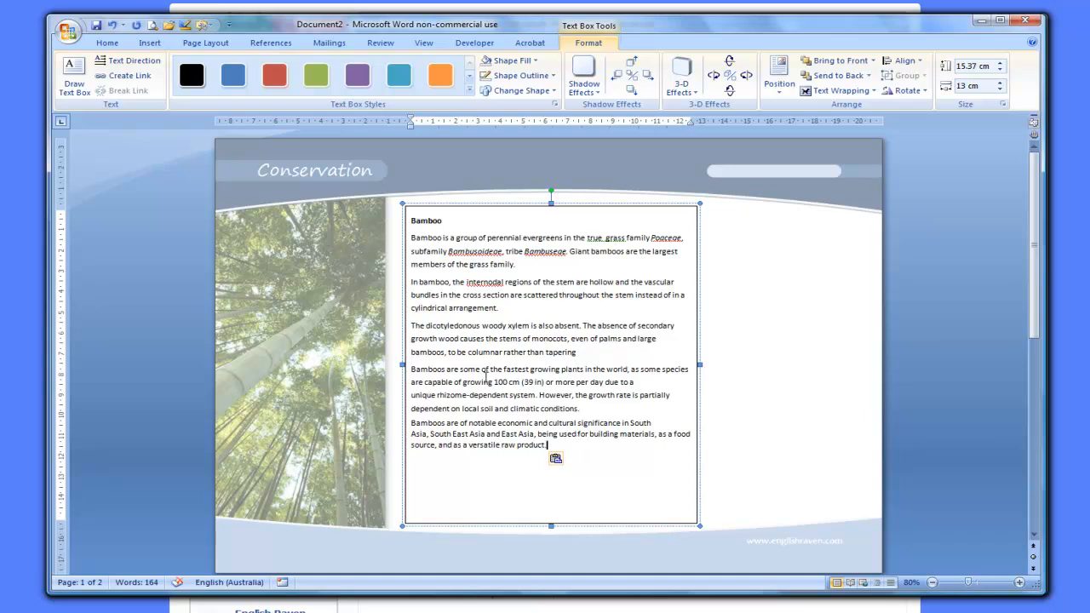
# Format all the pasted Bamboo text as Candara, size 14, and extend the text box's upper edge slightly upward.
pyautogui.moveTo(411, 219); pyautogui.dragTo(599, 451)
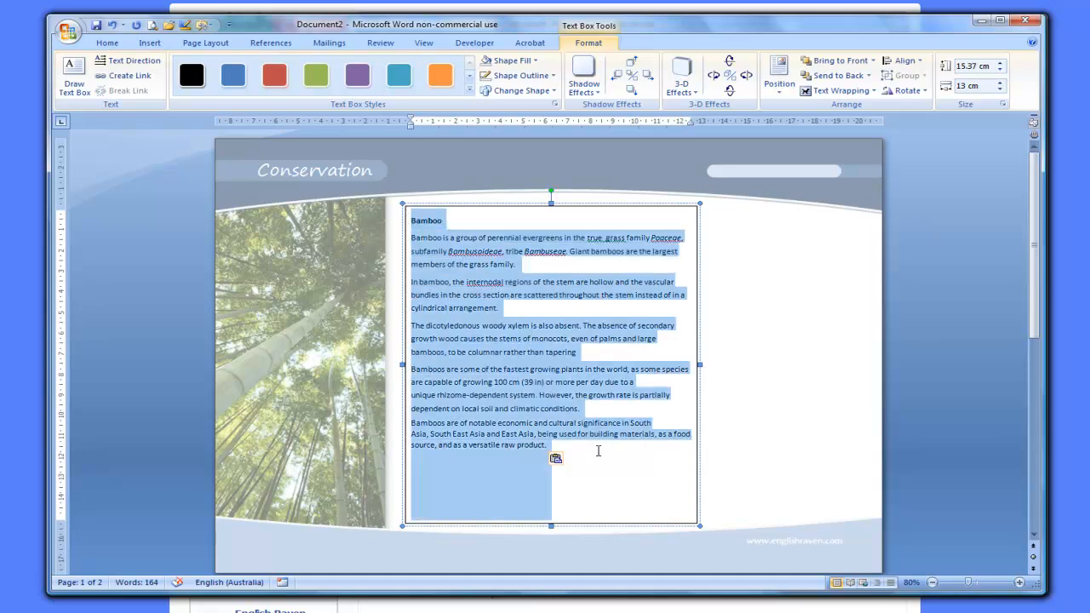
pyautogui.click(107, 42)
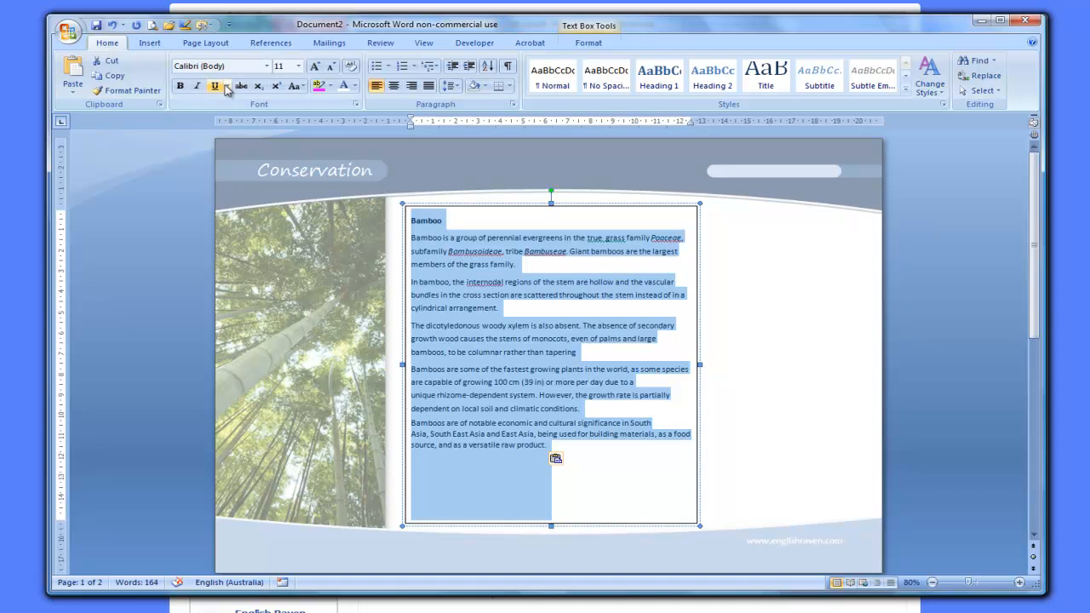
pyautogui.click(267, 66)
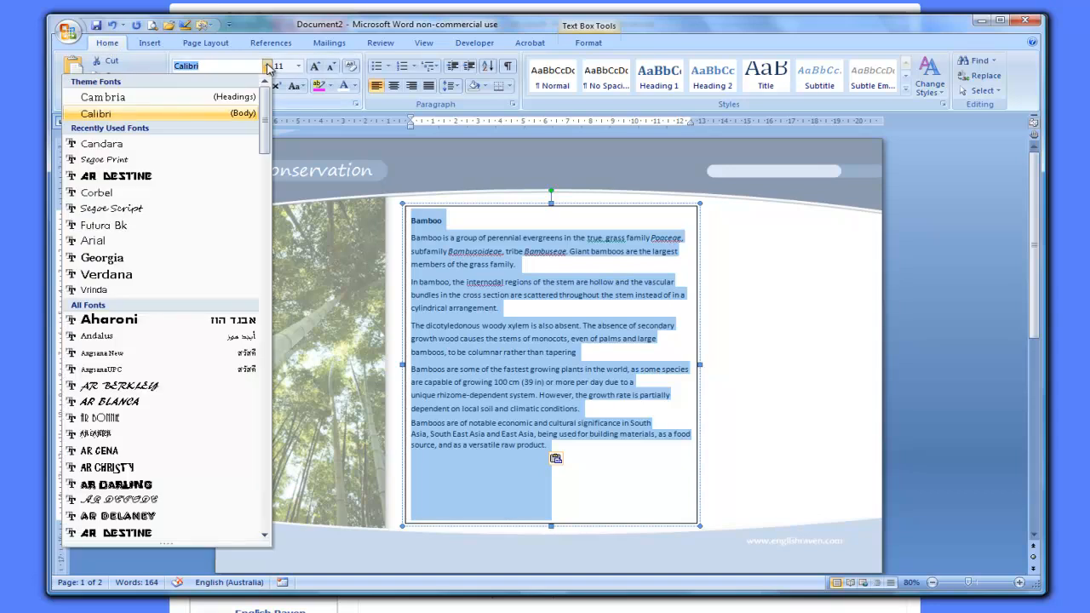
pyautogui.click(179, 145)
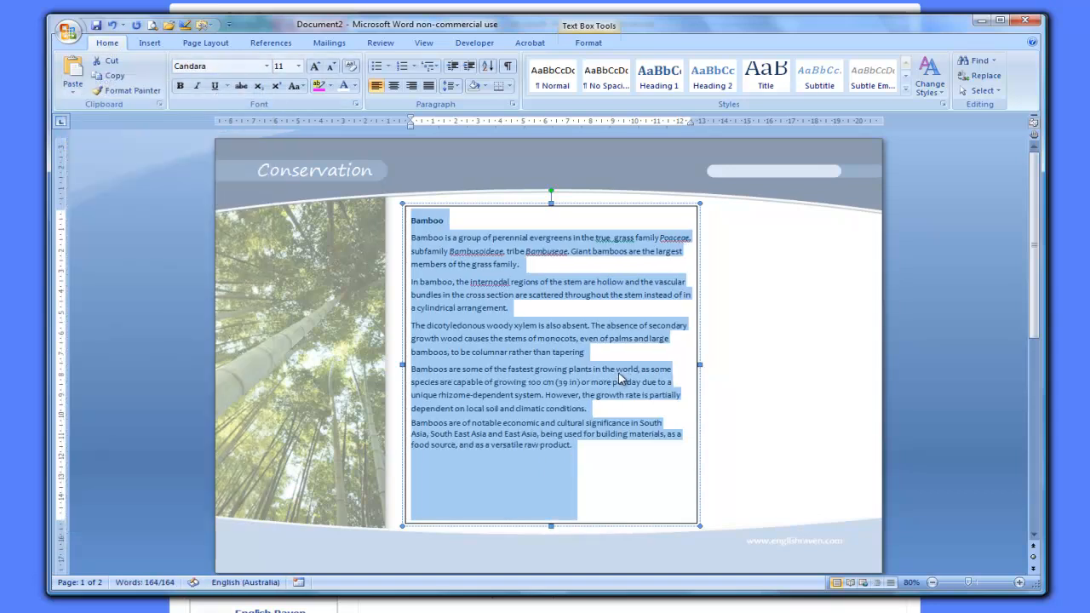
pyautogui.click(298, 66)
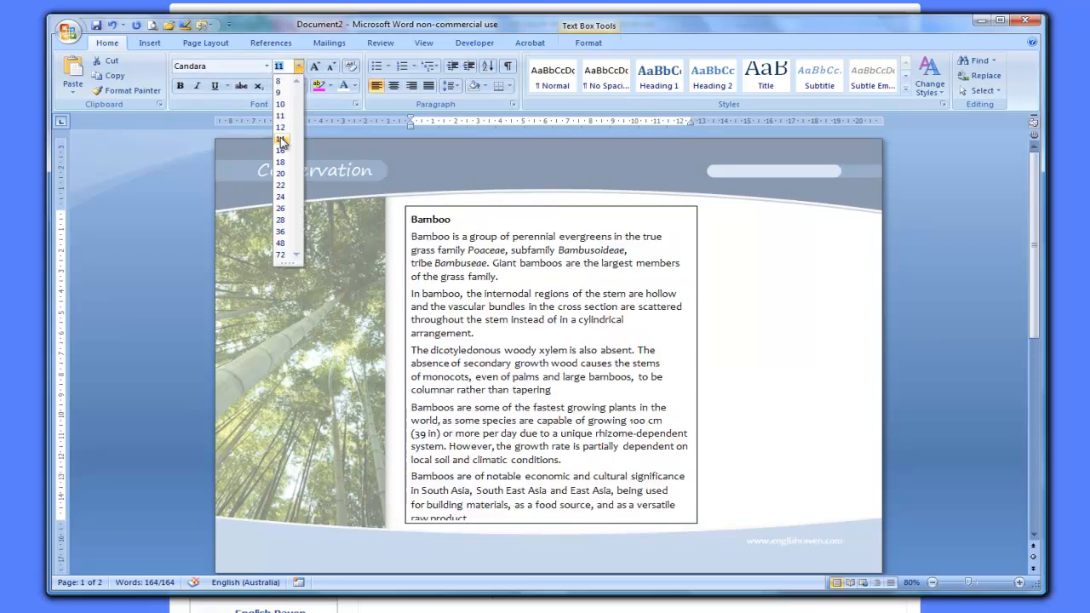
pyautogui.click(281, 139)
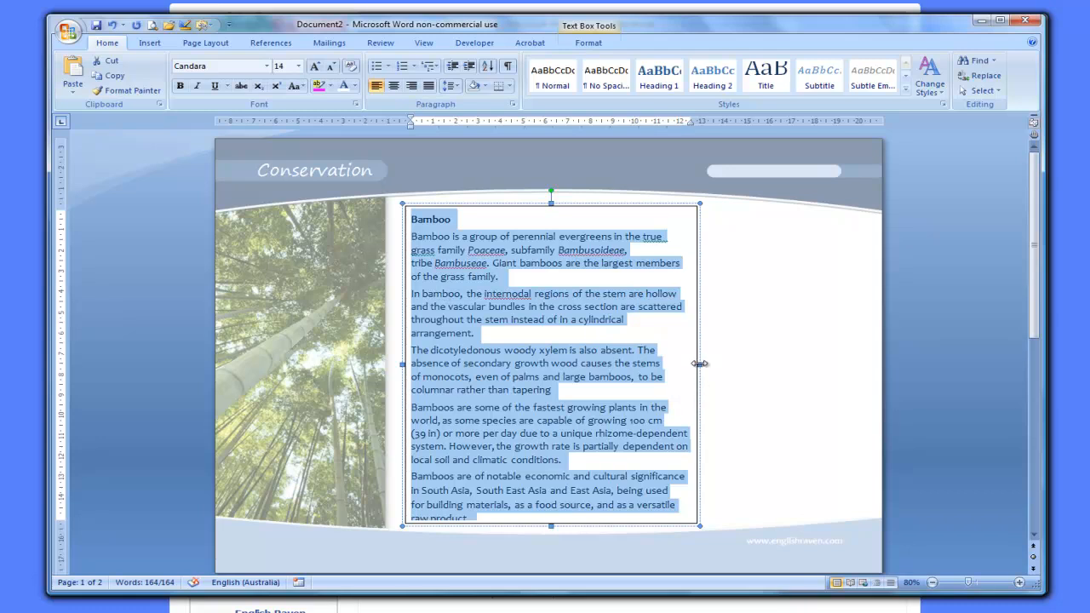
pyautogui.click(544, 205)
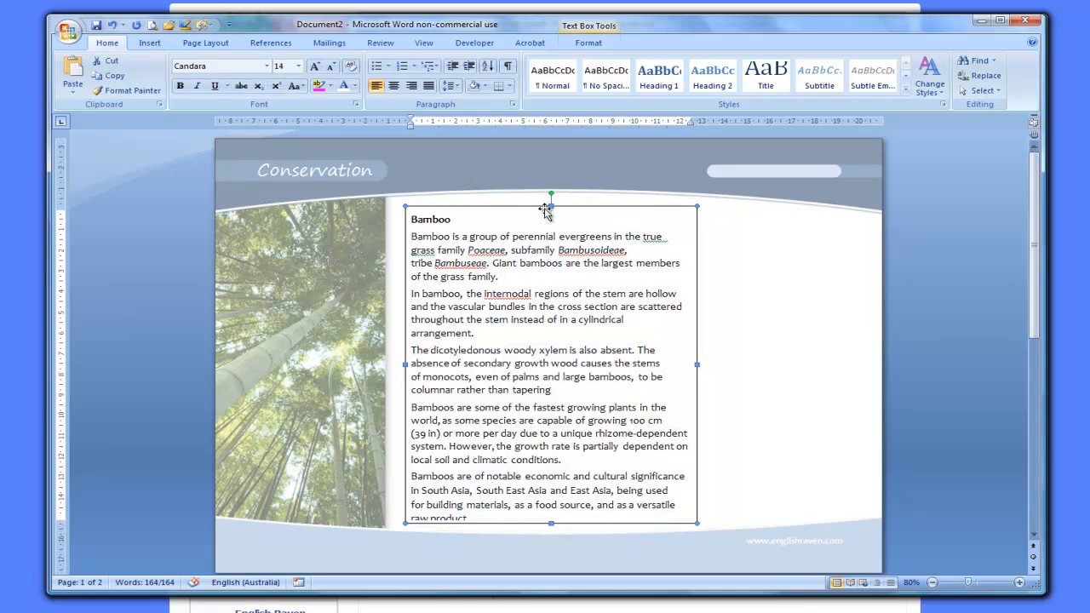
pyautogui.moveTo(551, 205); pyautogui.dragTo(551, 195)
# Set the "Bamboo" heading in the text box to font size 20.
pyautogui.click(458, 213)
pyautogui.moveTo(458, 213); pyautogui.dragTo(409, 217)
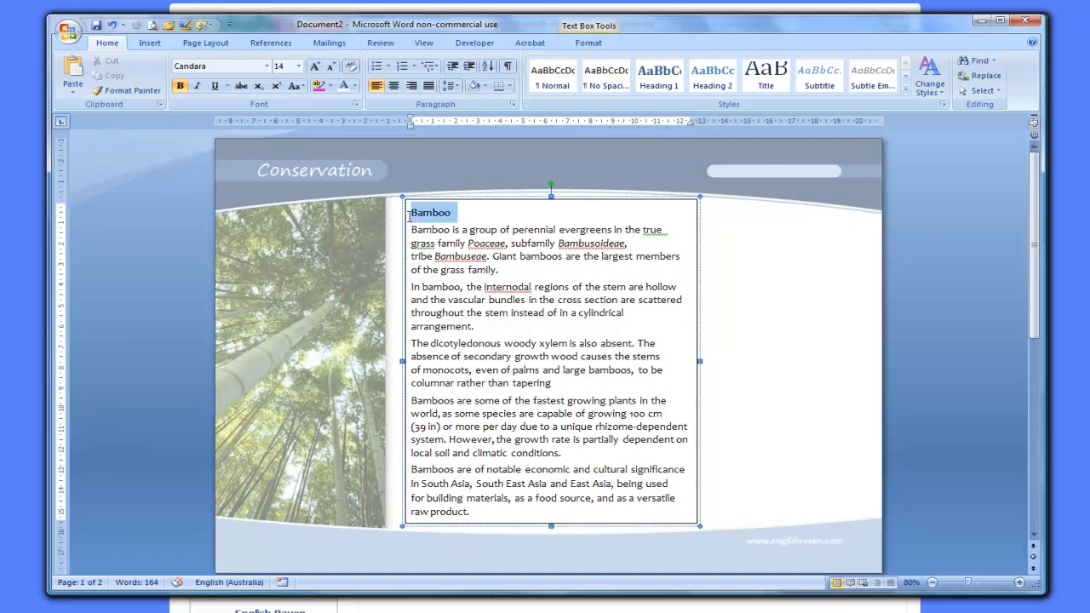
pyautogui.click(298, 65)
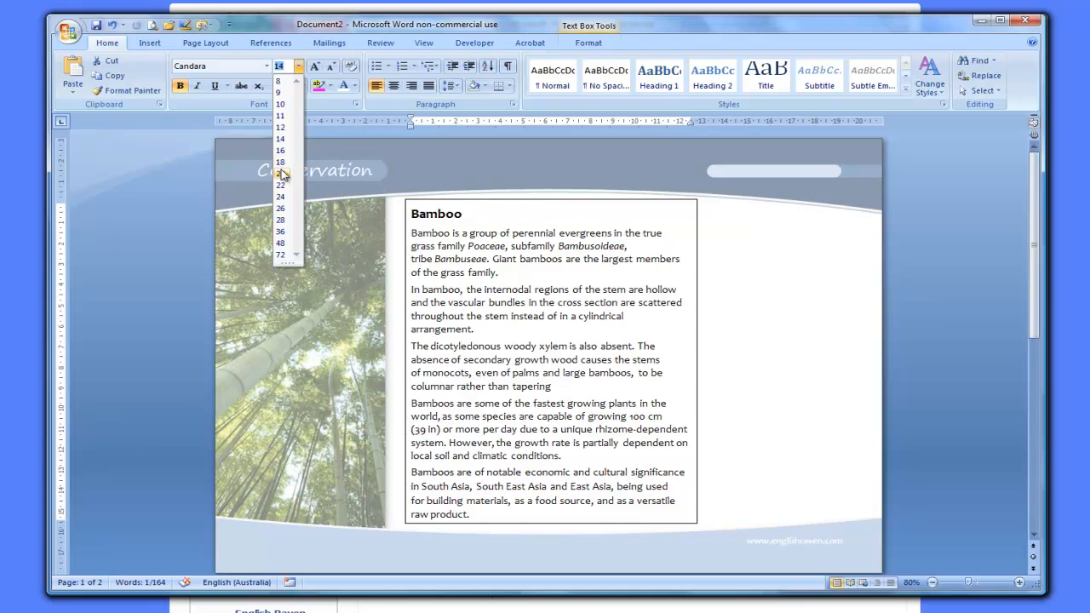
pyautogui.click(568, 302)
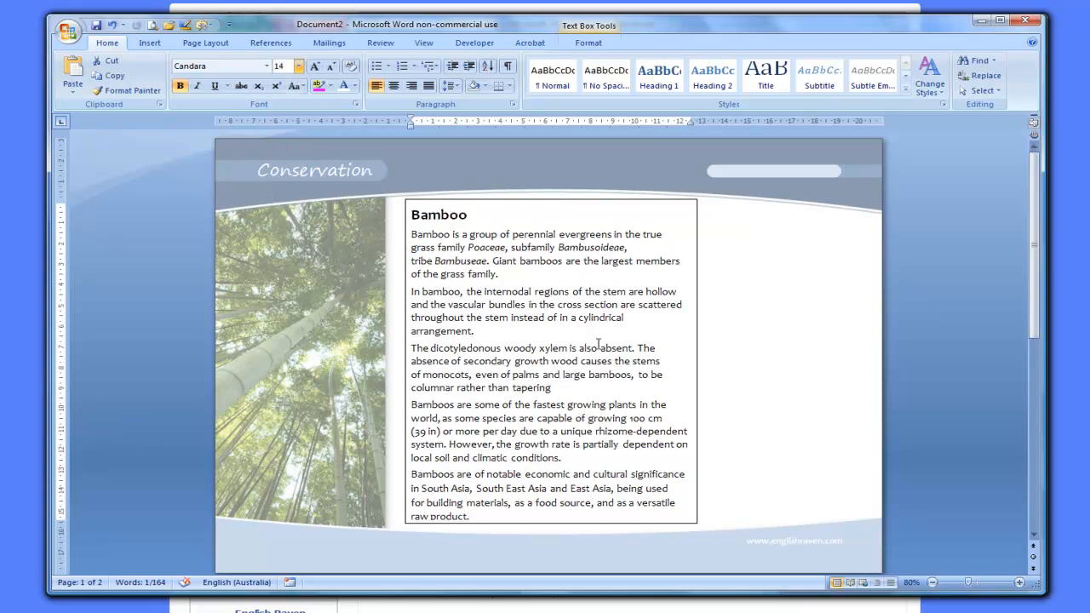
# Enlarge the Bamboo text box by extending its lower edge into the footer and widening it slightly on both sides.
pyautogui.click(595, 358)
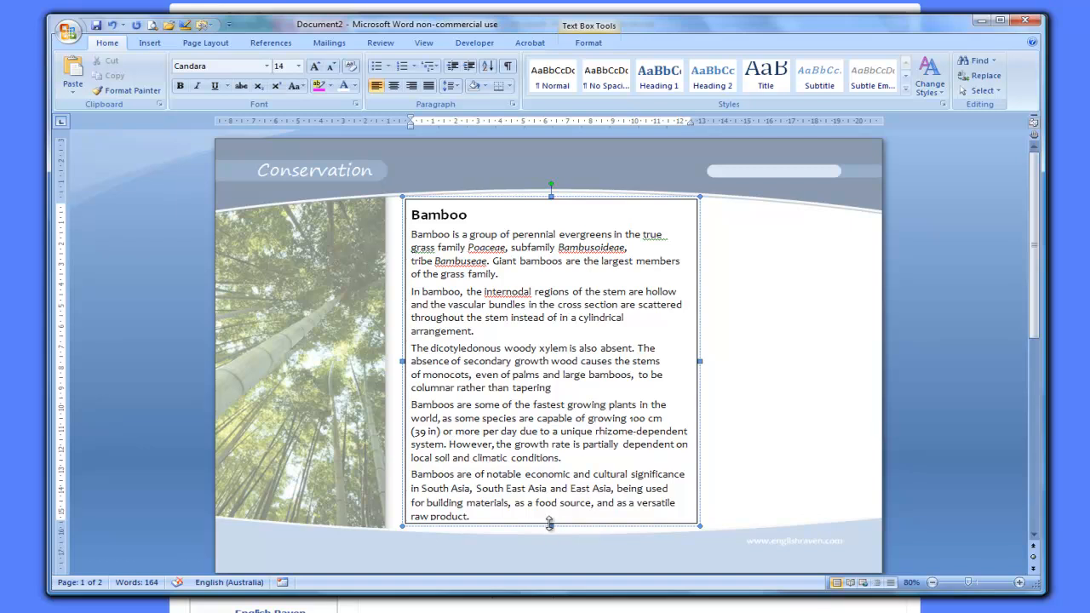
pyautogui.moveTo(551, 526); pyautogui.dragTo(547, 538)
pyautogui.moveTo(405, 370); pyautogui.dragTo(401, 369)
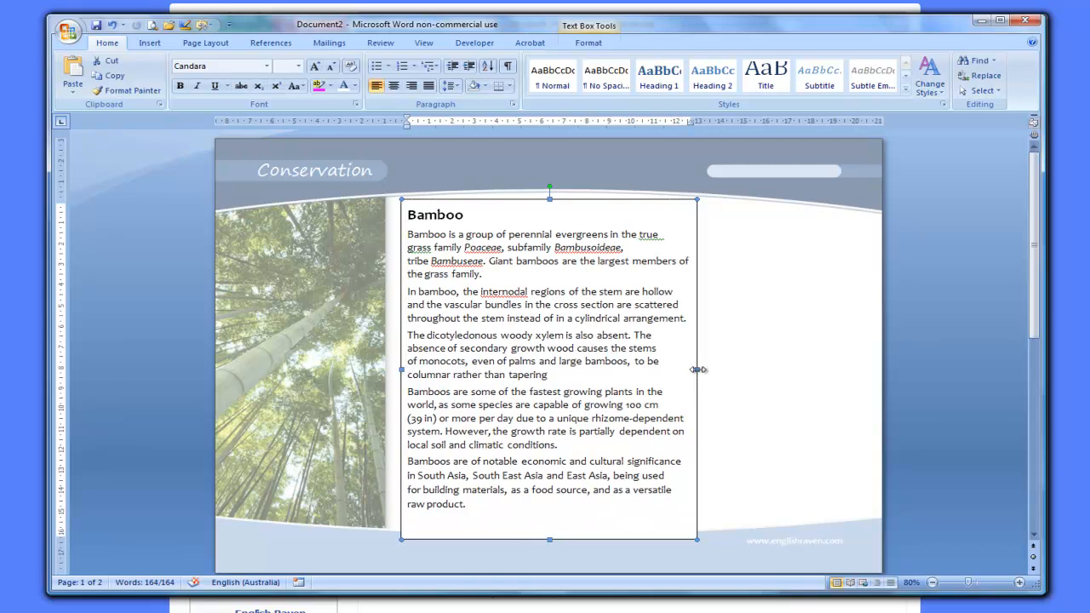
pyautogui.moveTo(696, 383); pyautogui.dragTo(708, 370)
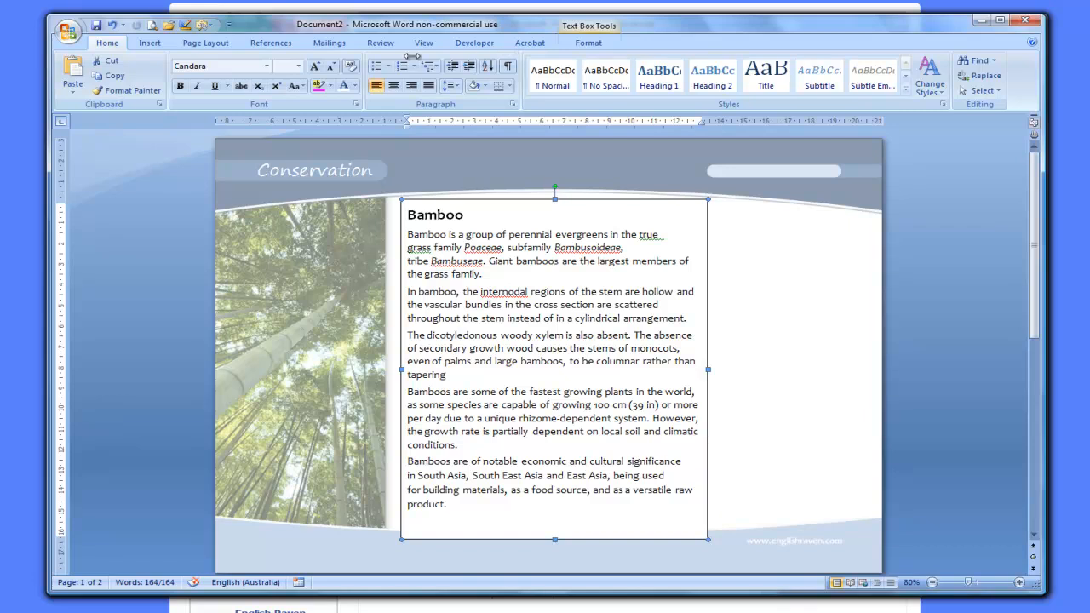
# Remove the fill and the outline from the Bamboo text box.
pyautogui.click(586, 45)
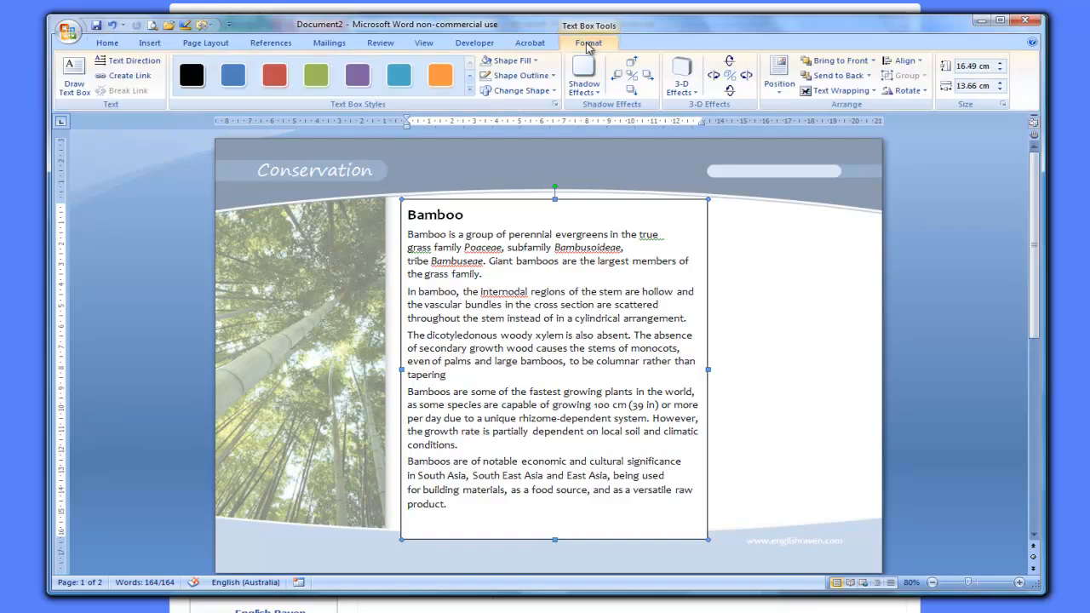
pyautogui.click(511, 60)
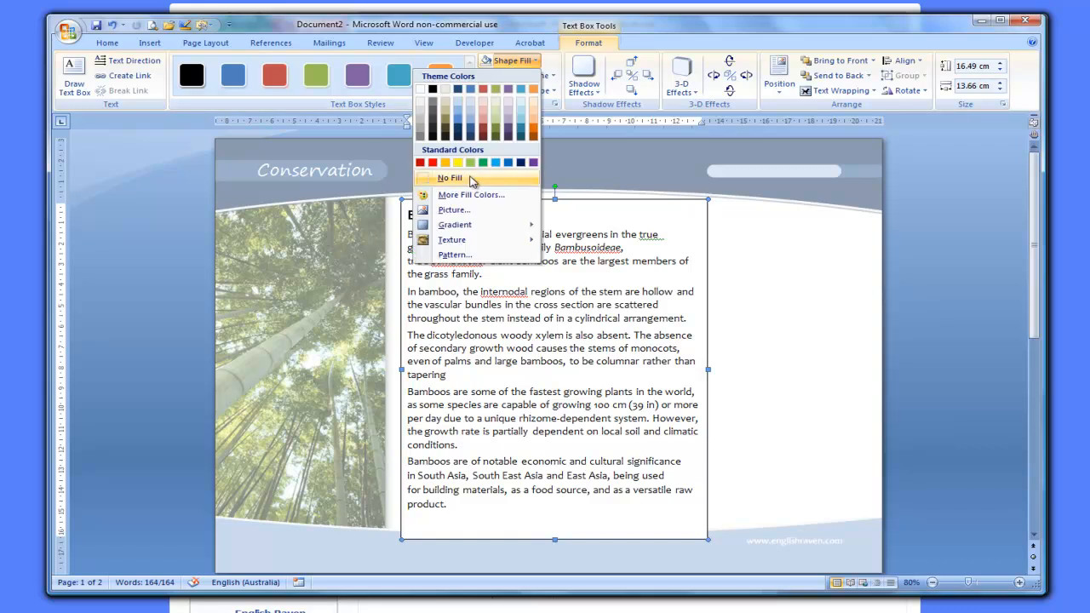
pyautogui.click(467, 182)
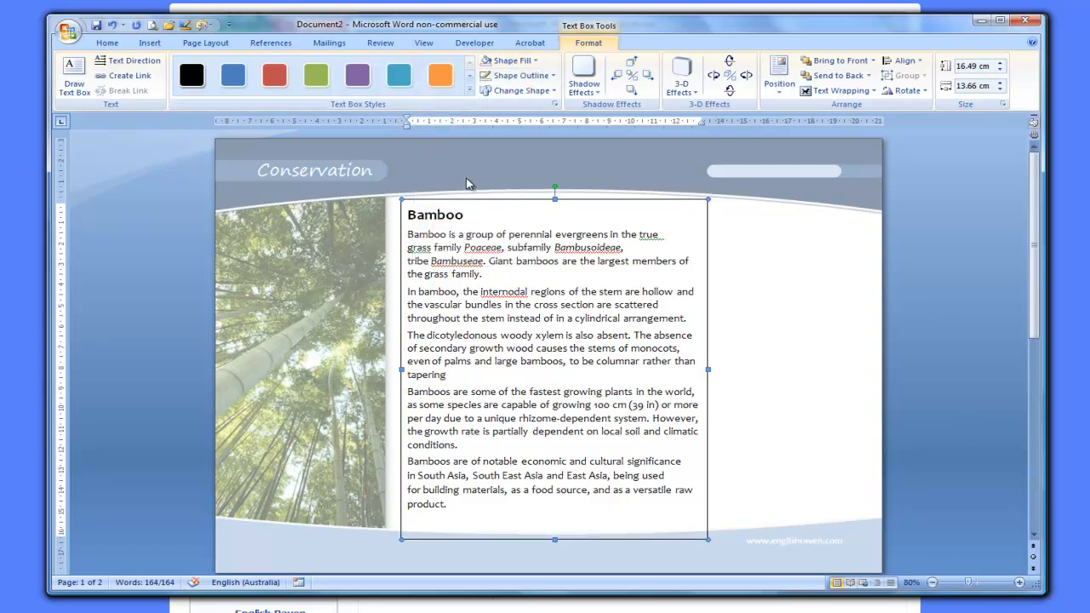
pyautogui.click(517, 75)
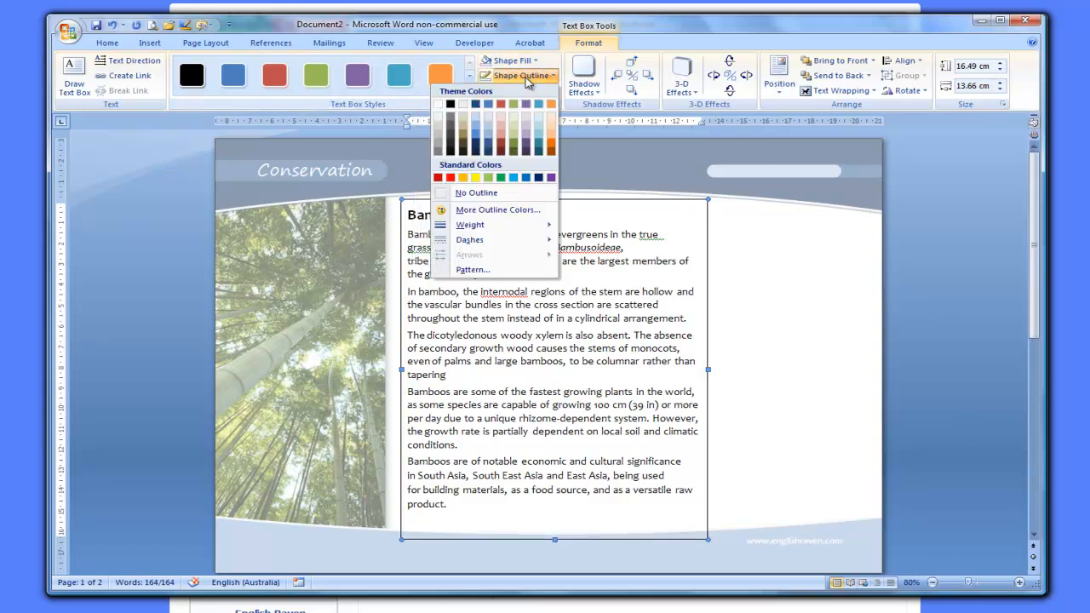
pyautogui.click(491, 194)
# Add a full stop after "tapering" at the end of the third Bamboo paragraph.
pyautogui.click(559, 408)
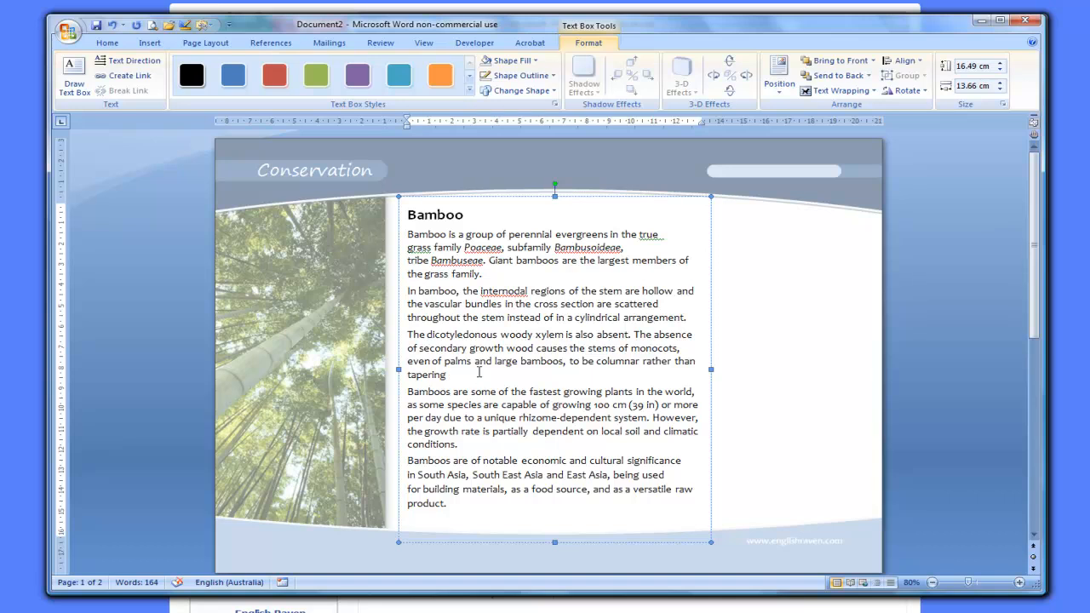
pyautogui.write('.')
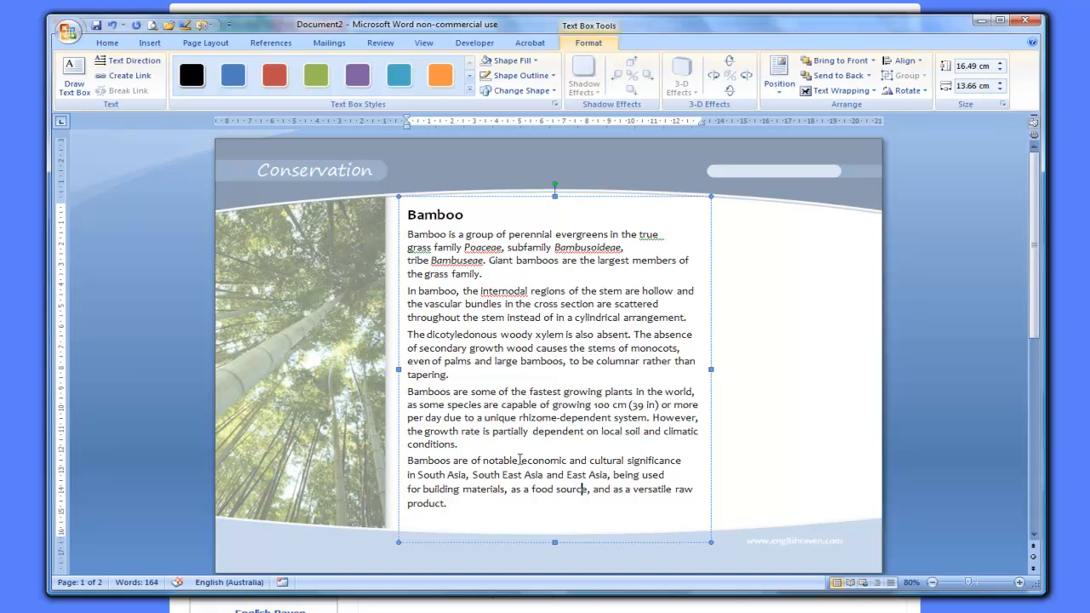
pyautogui.click(795, 357)
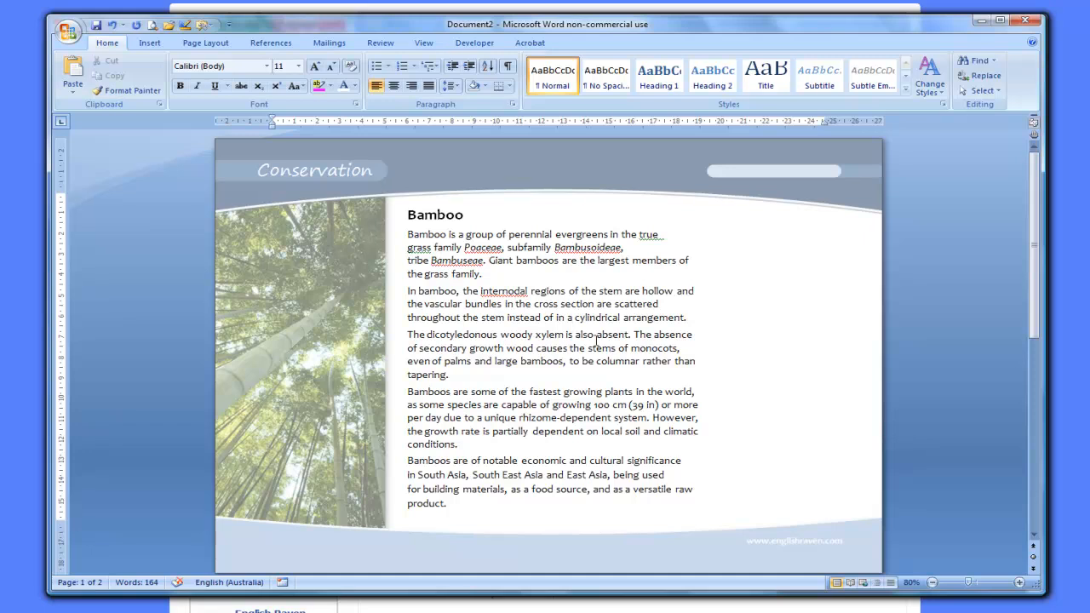
pyautogui.click(503, 348)
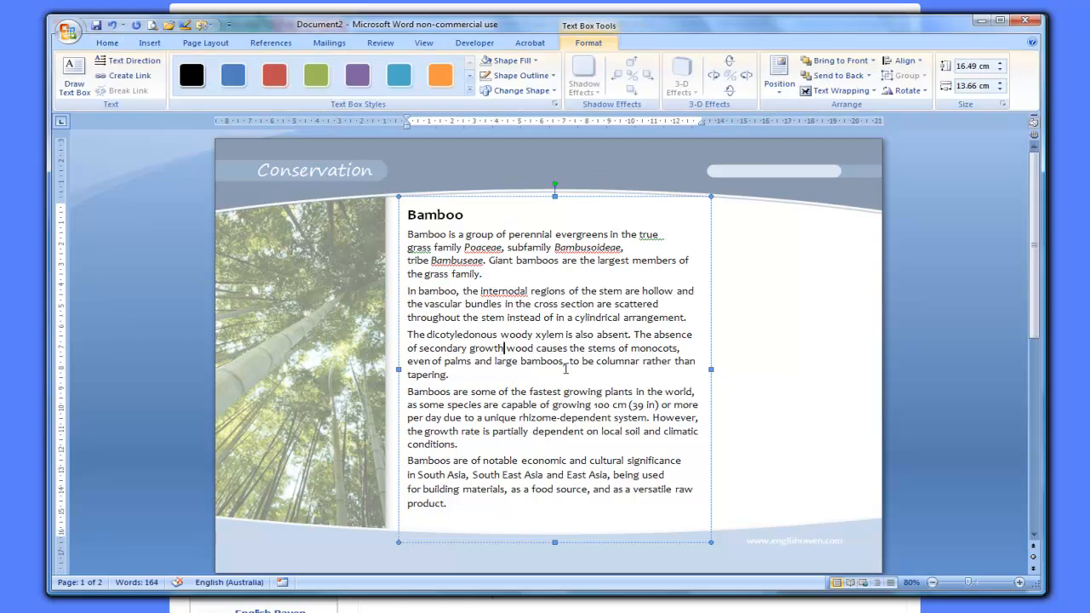
pyautogui.click(795, 330)
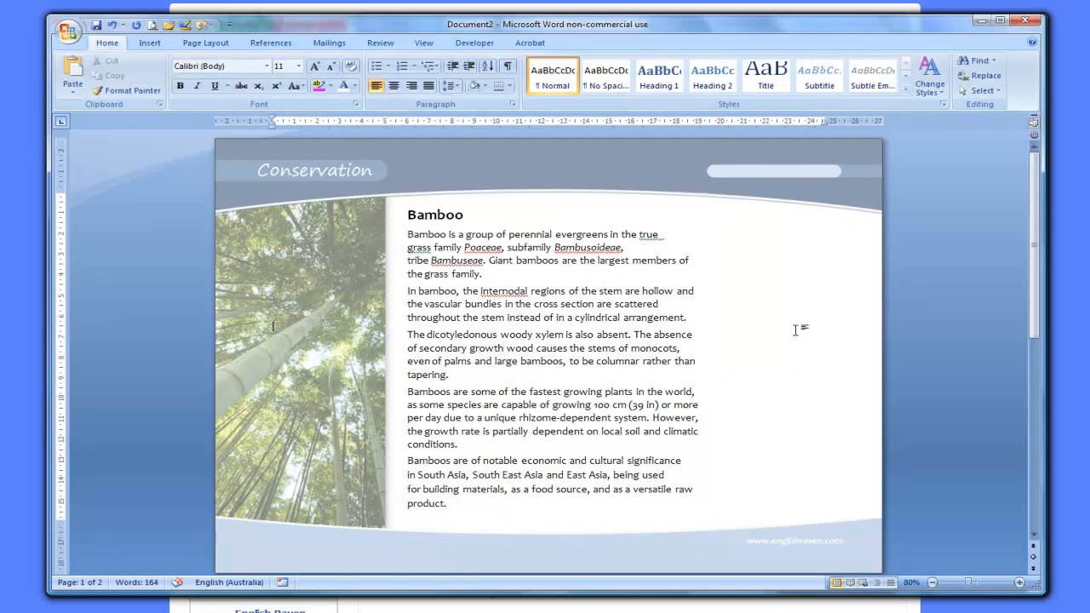
# Draw a tall rounded rectangle about 13.95 cm high and 1.85 cm wide in the blank area beside the Bamboo text.
pyautogui.click(152, 44)
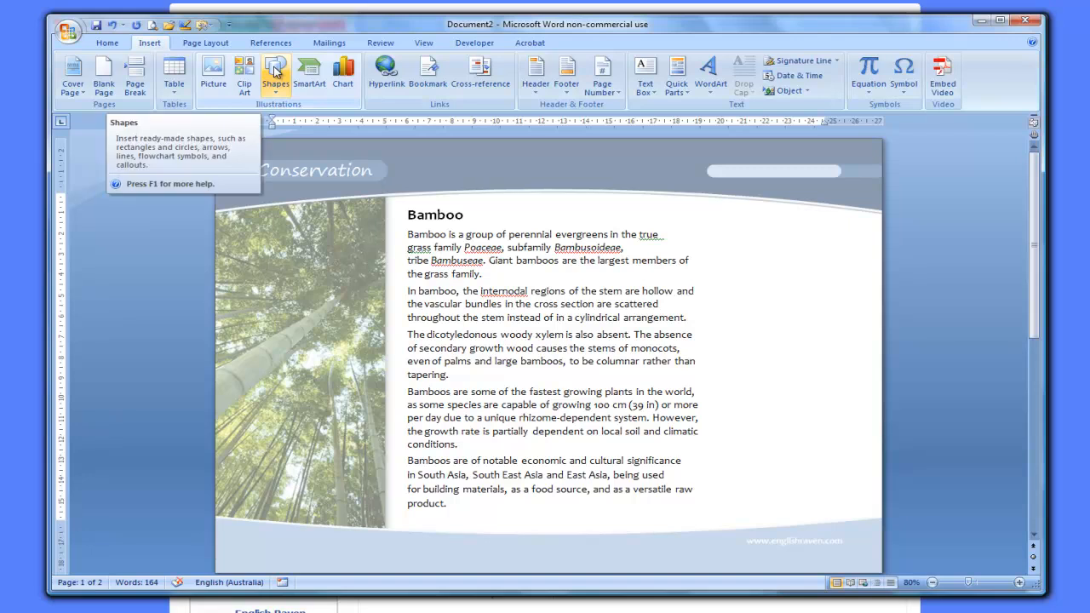
pyautogui.click(269, 77)
pyautogui.click(226, 122)
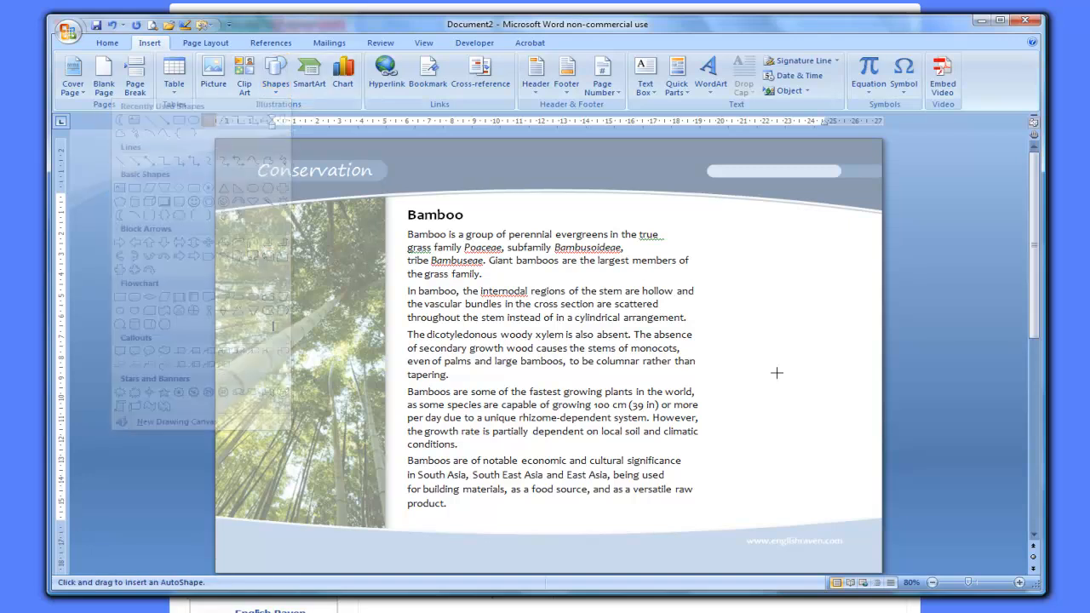
pyautogui.moveTo(723, 224)
pyautogui.mouseDown()
pyautogui.moveTo(790, 376)
pyautogui.moveTo(765, 512)
pyautogui.mouseUp()
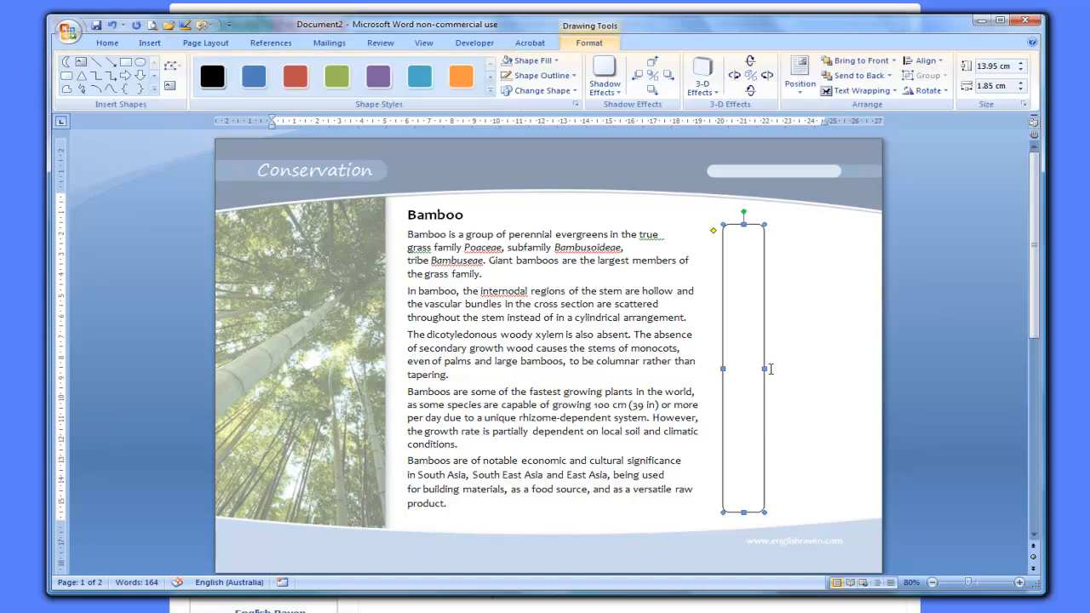
# Narrow the rounded rectangle to about 0.2 cm, move it closer to the Bamboo text and lengthen it to about 14.81 cm.
pyautogui.moveTo(741, 372); pyautogui.dragTo(729, 372)
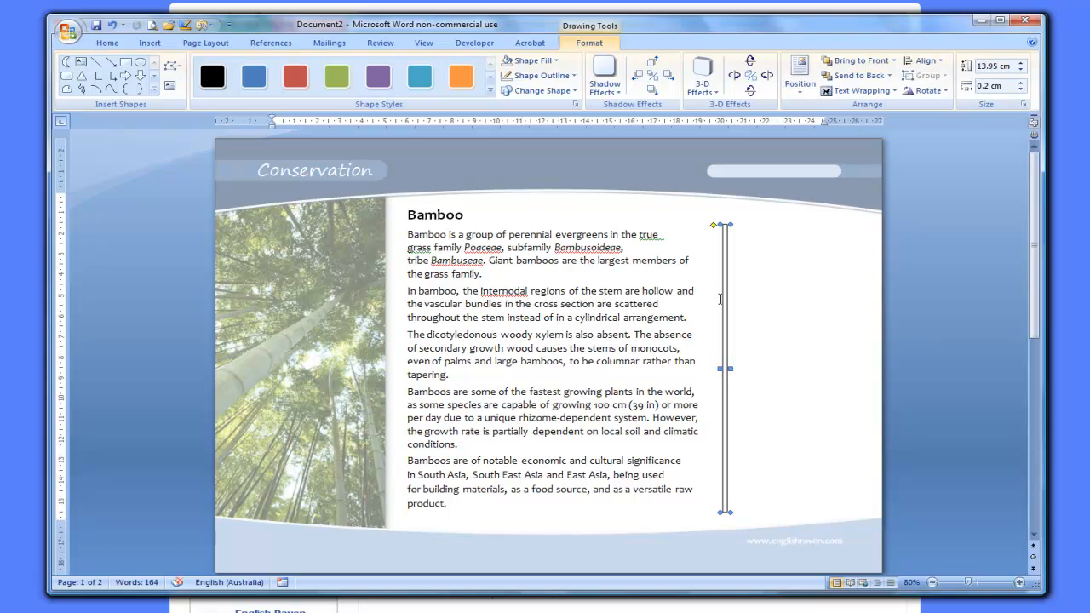
pyautogui.moveTo(723, 268); pyautogui.dragTo(711, 266)
pyautogui.moveTo(713, 500); pyautogui.dragTo(714, 517)
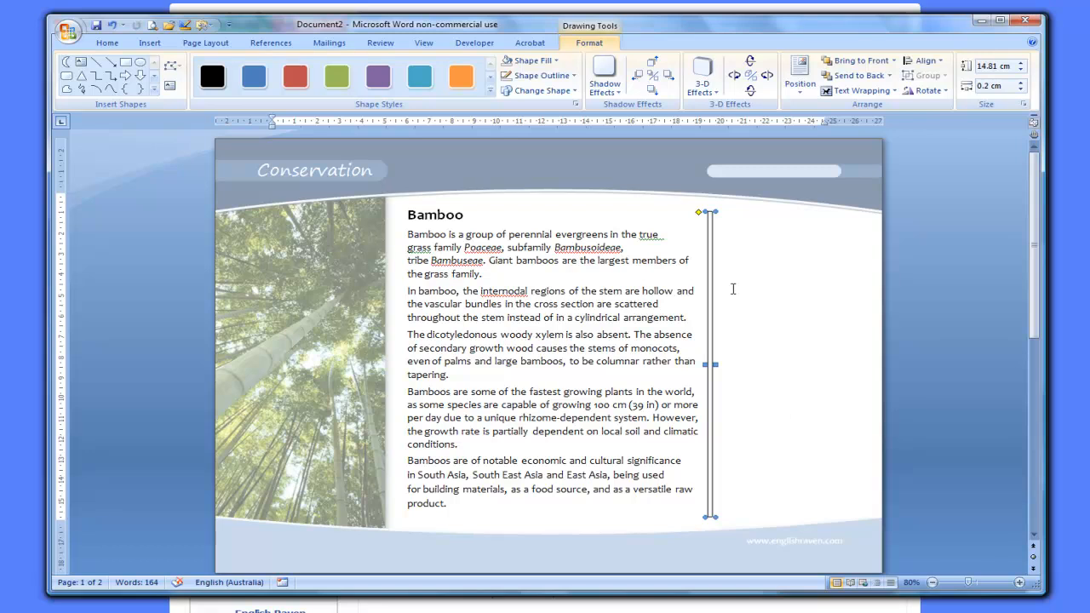
# Give the narrow divider bar a grey fill and a white outline with a weight of 2¼ pt.
pyautogui.click(532, 60)
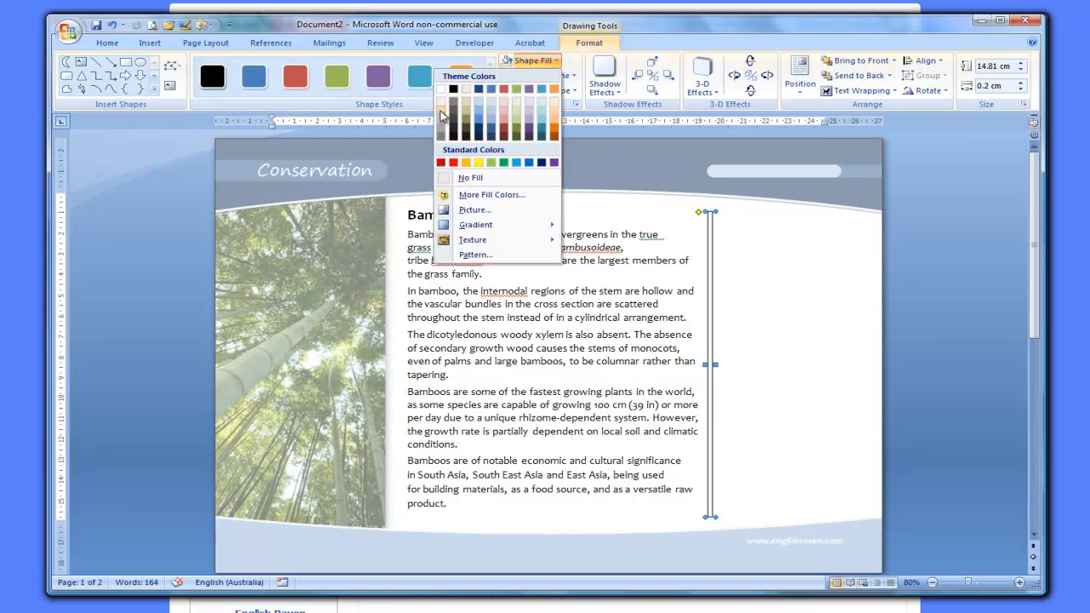
pyautogui.click(442, 116)
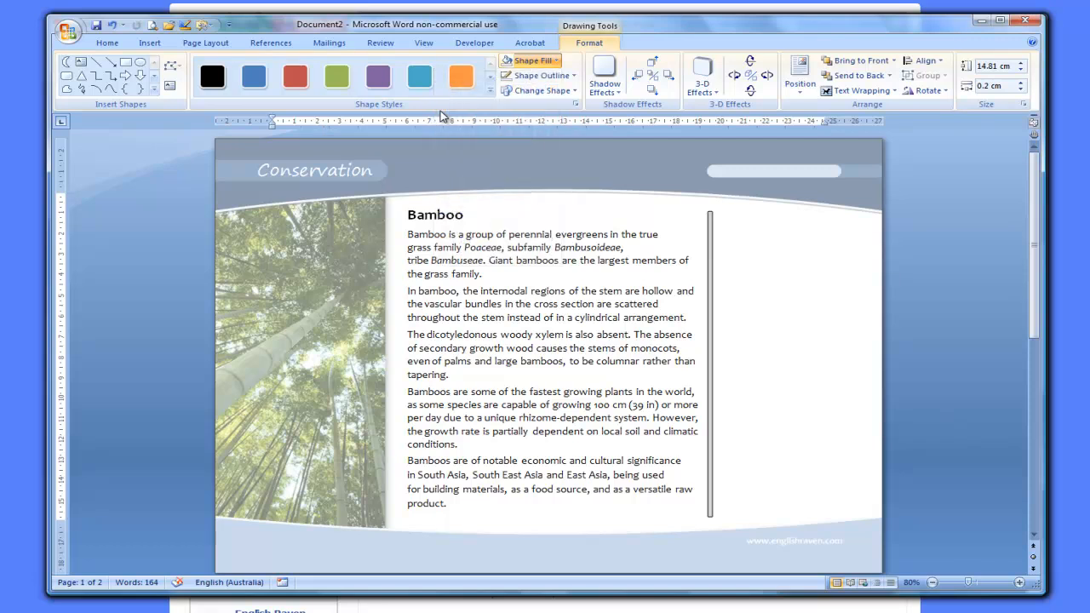
pyautogui.click(543, 79)
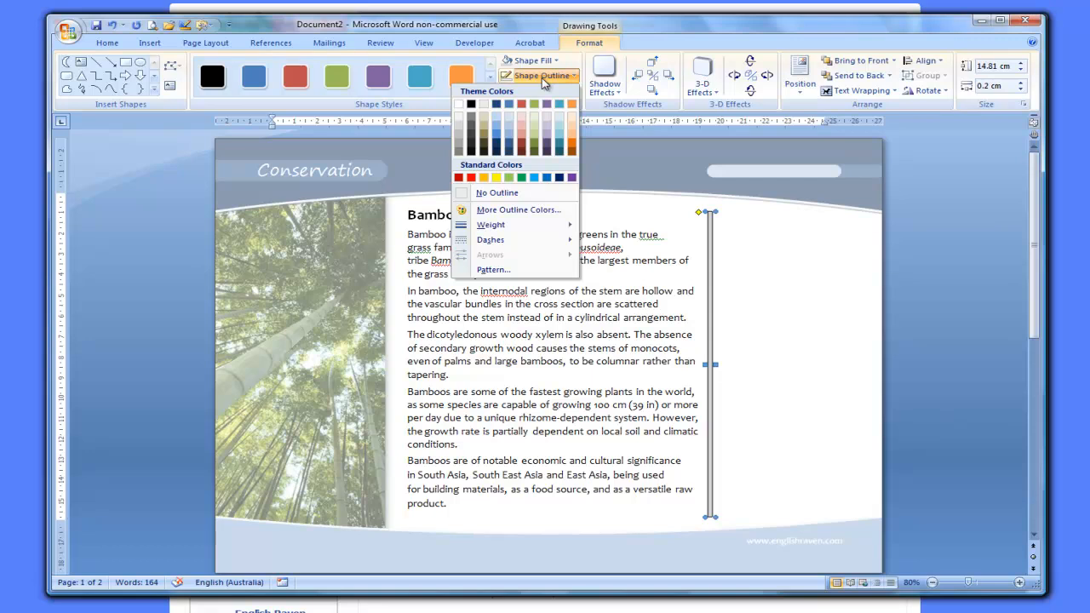
pyautogui.click(460, 106)
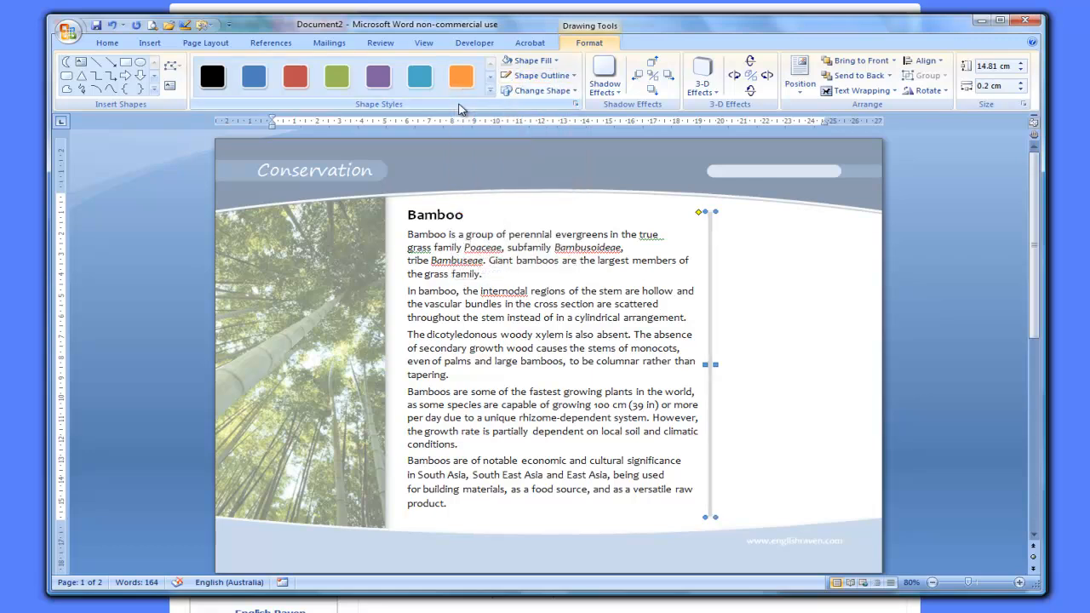
pyautogui.click(555, 77)
pyautogui.moveTo(500, 231)
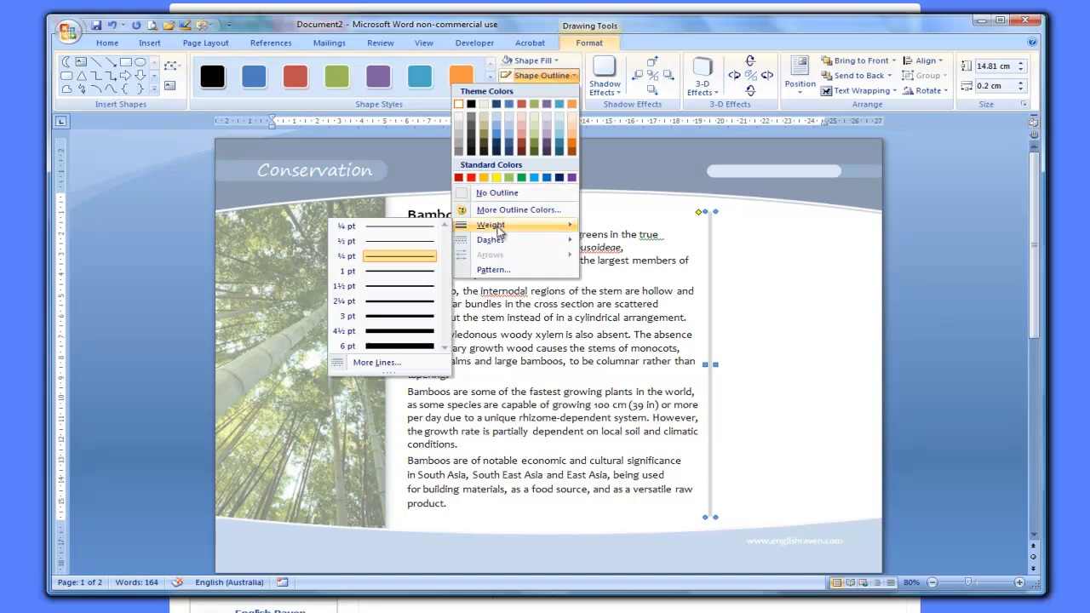
pyautogui.click(396, 302)
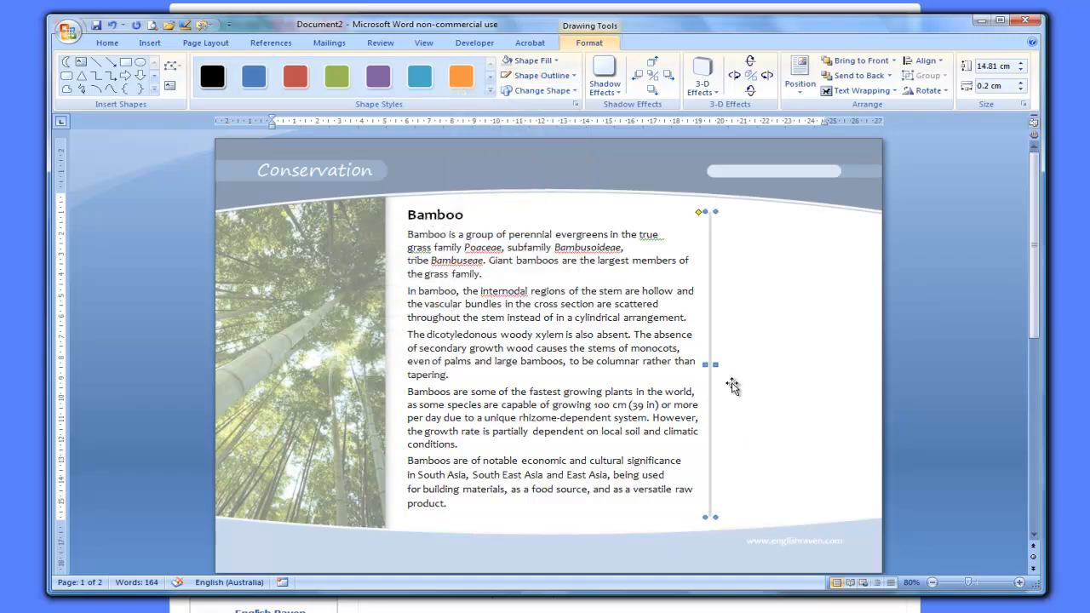
# Check the divider in Bamboo master.pdf in Adobe Acrobat, return to Document2 in Word, and give the divider bar a lighter grey fill.
pyautogui.click(636, 358)
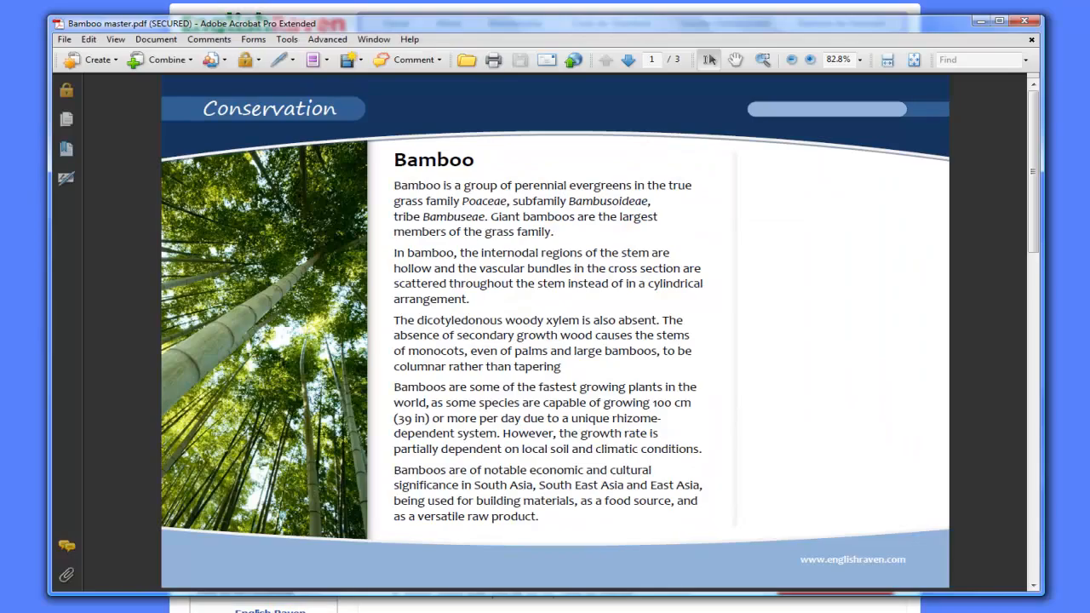
pyautogui.moveTo(154, 612)
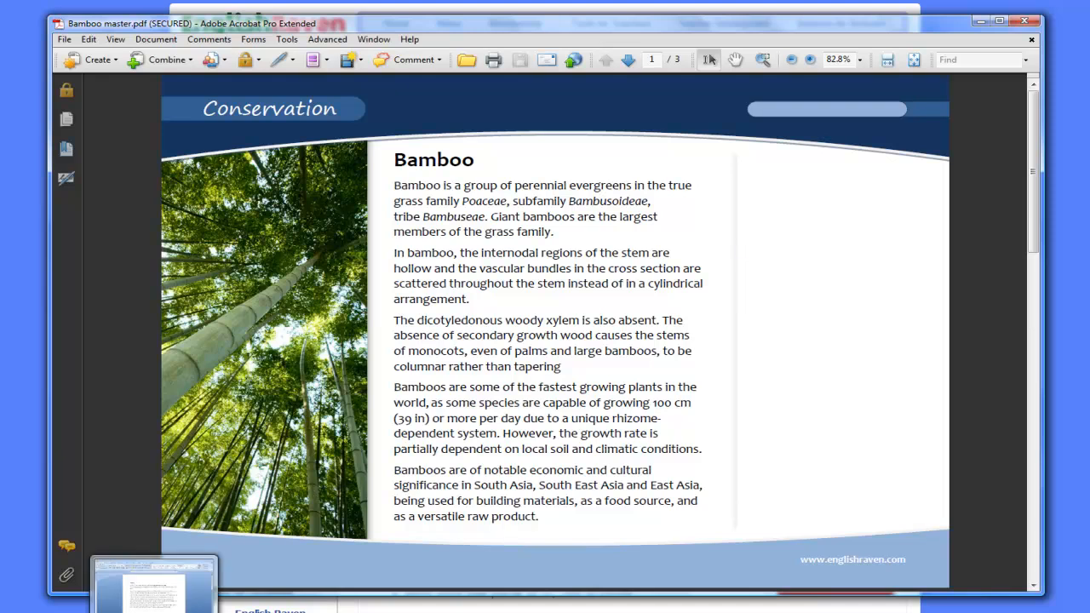
pyautogui.click(268, 612)
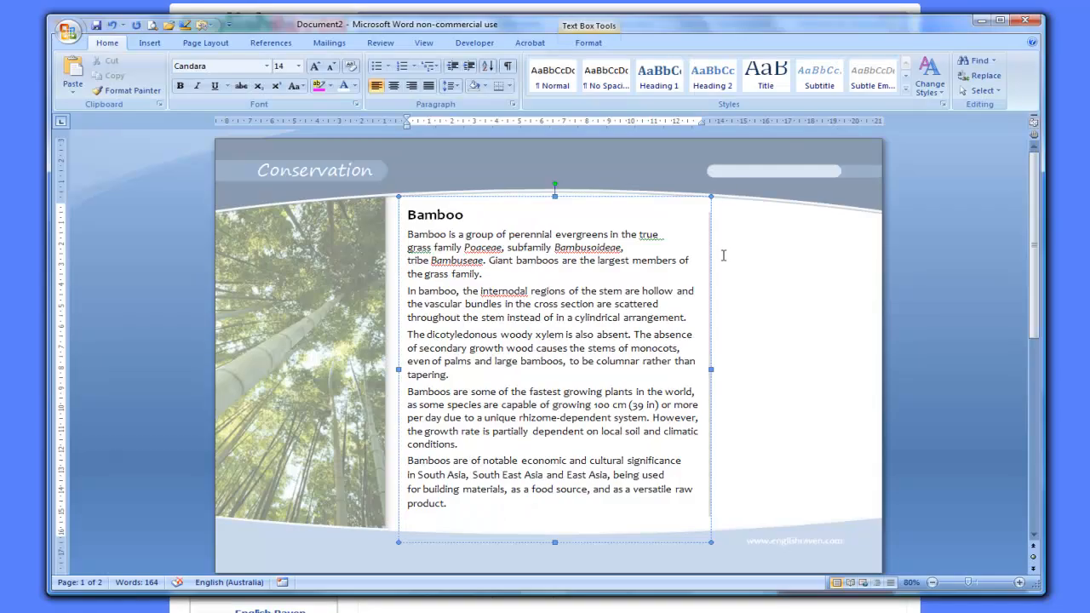
pyautogui.click(760, 358)
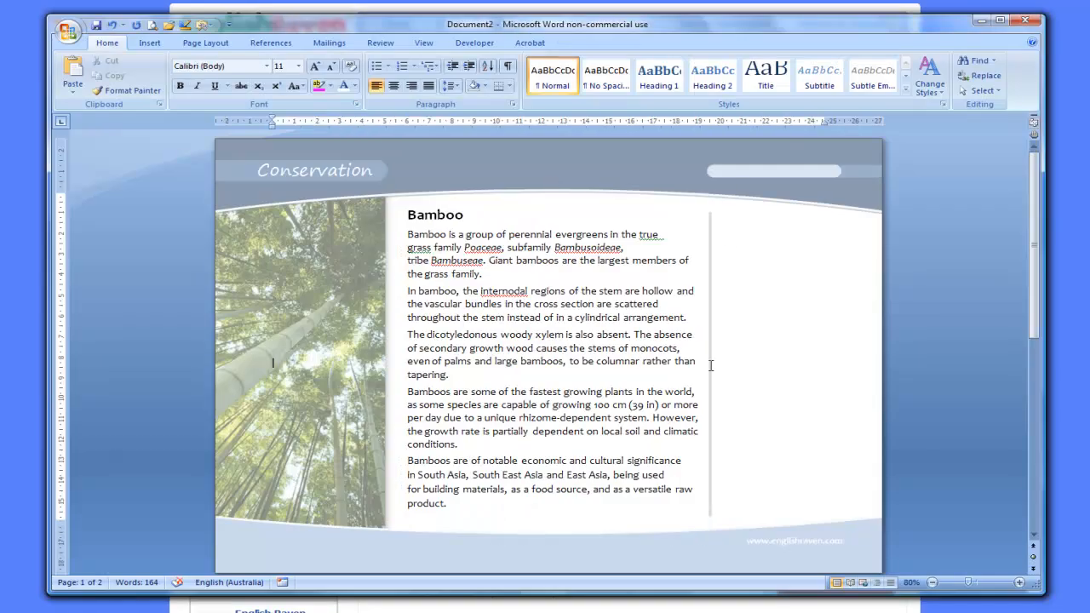
pyautogui.click(712, 354)
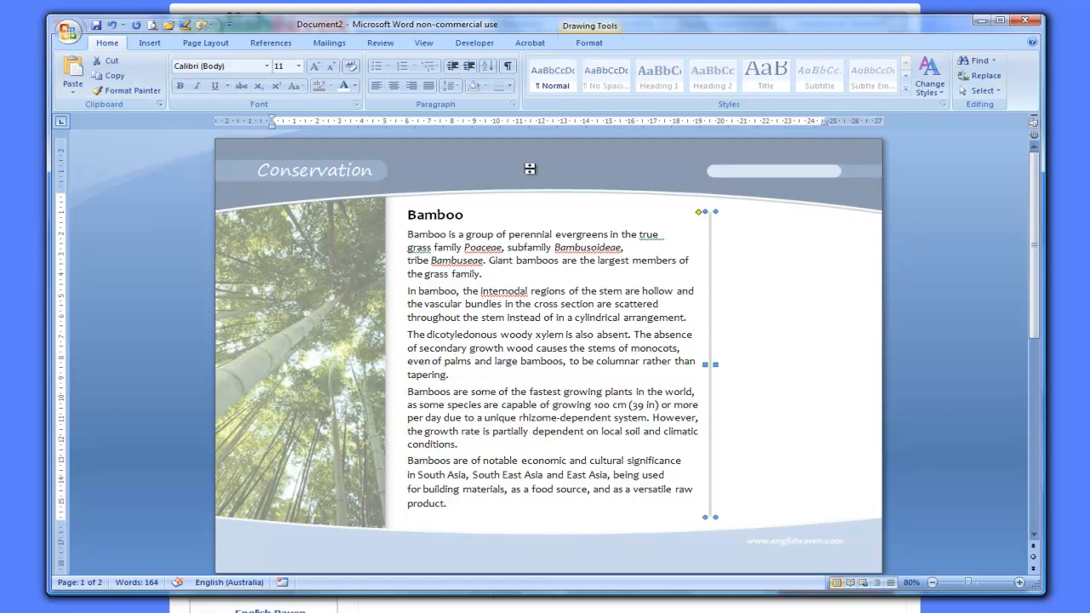
pyautogui.click(589, 44)
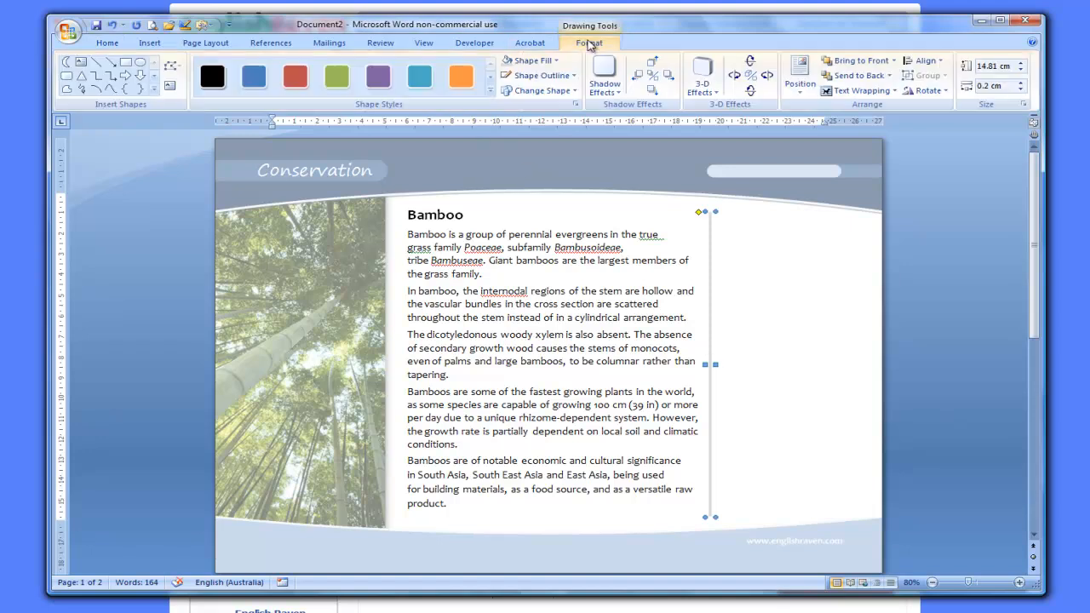
pyautogui.click(529, 61)
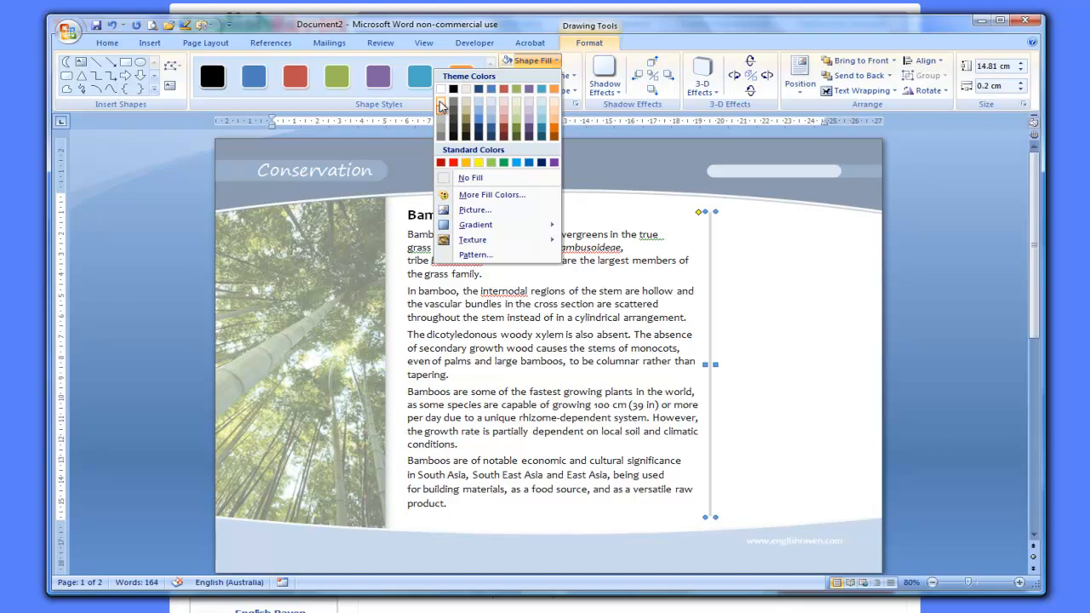
pyautogui.click(441, 109)
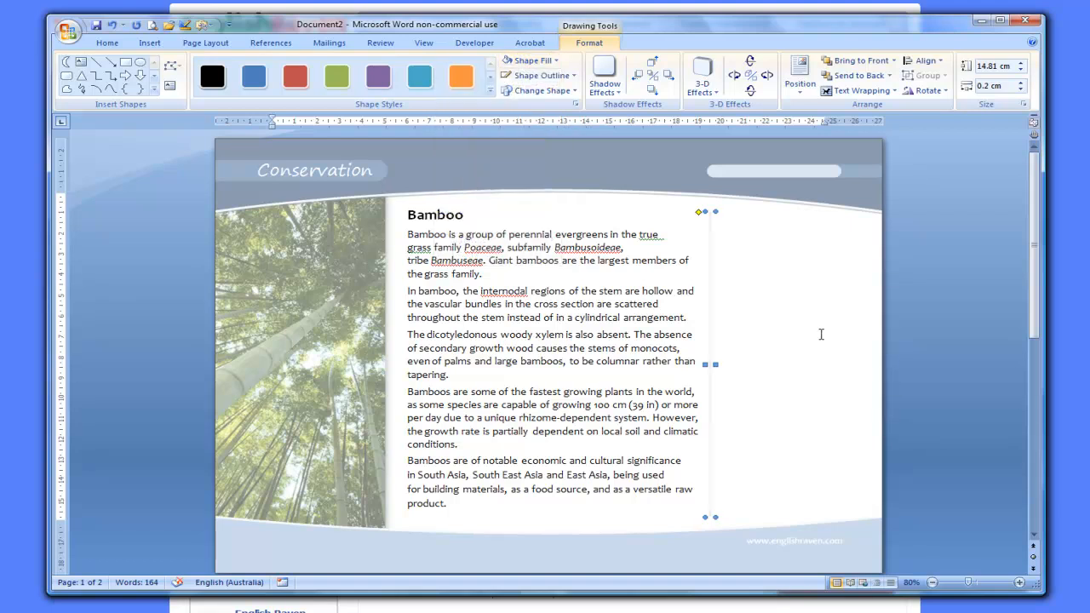
pyautogui.click(820, 334)
# Move the Bamboo text box slightly towards the picture, away from the divider bar.
pyautogui.click(614, 339)
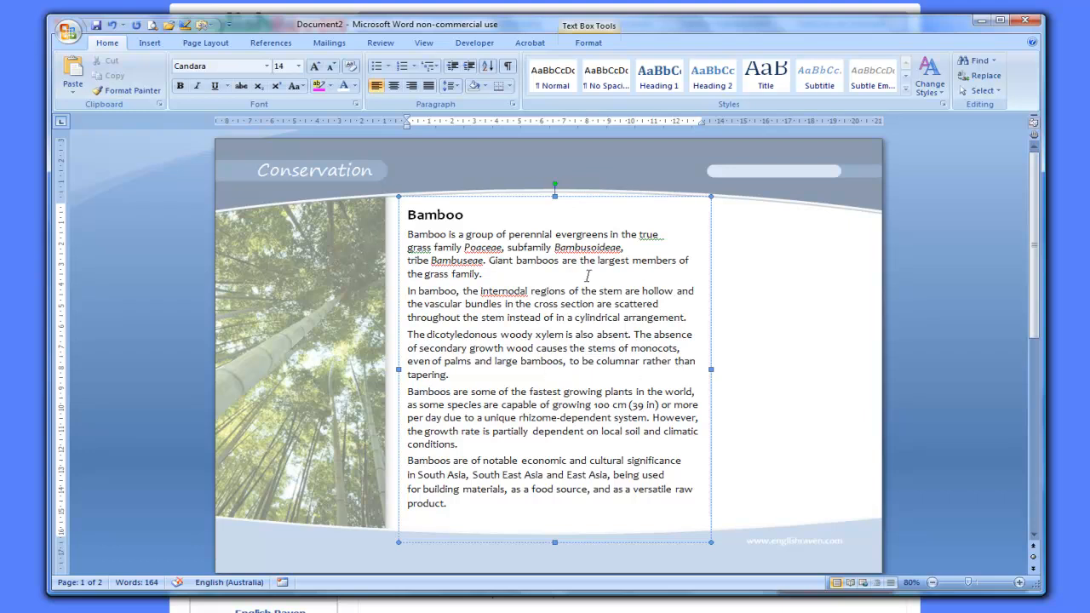
pyautogui.moveTo(647, 196); pyautogui.dragTo(637, 205)
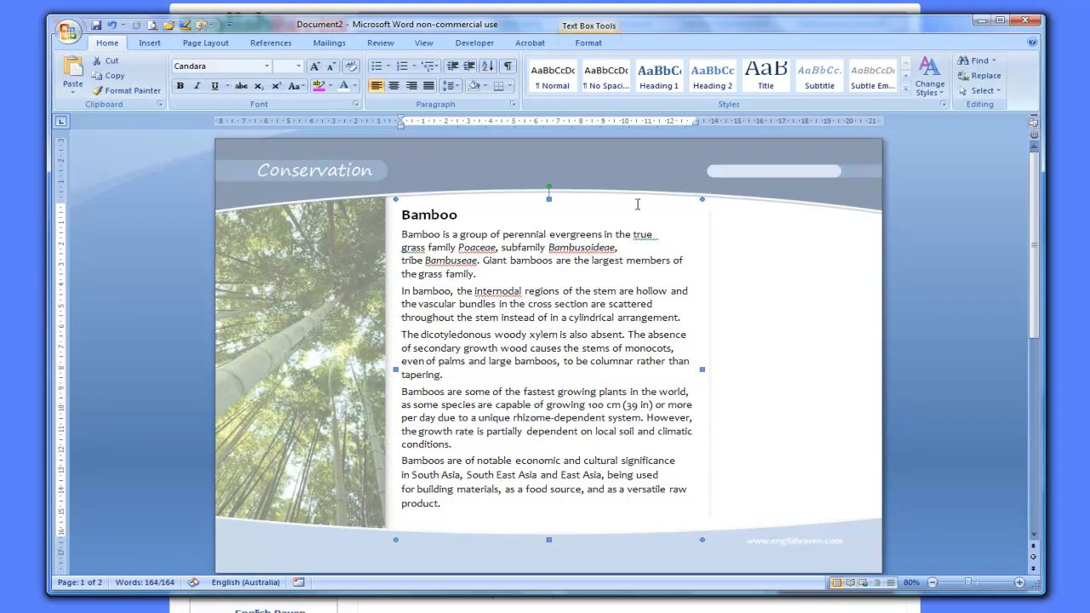
pyautogui.click(794, 309)
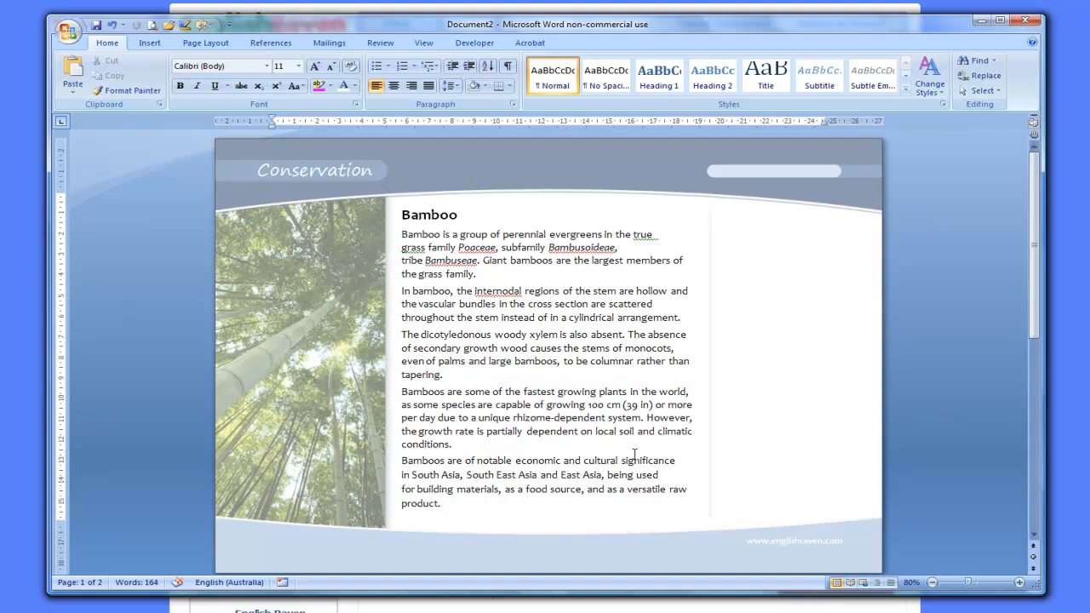
# Select all the empty paragraphs down page 1 that anchor the layout and copy them.
pyautogui.scroll(-4, 629, 458)
pyautogui.scroll(4, 570, 504)
pyautogui.tripleClick(234, 204)
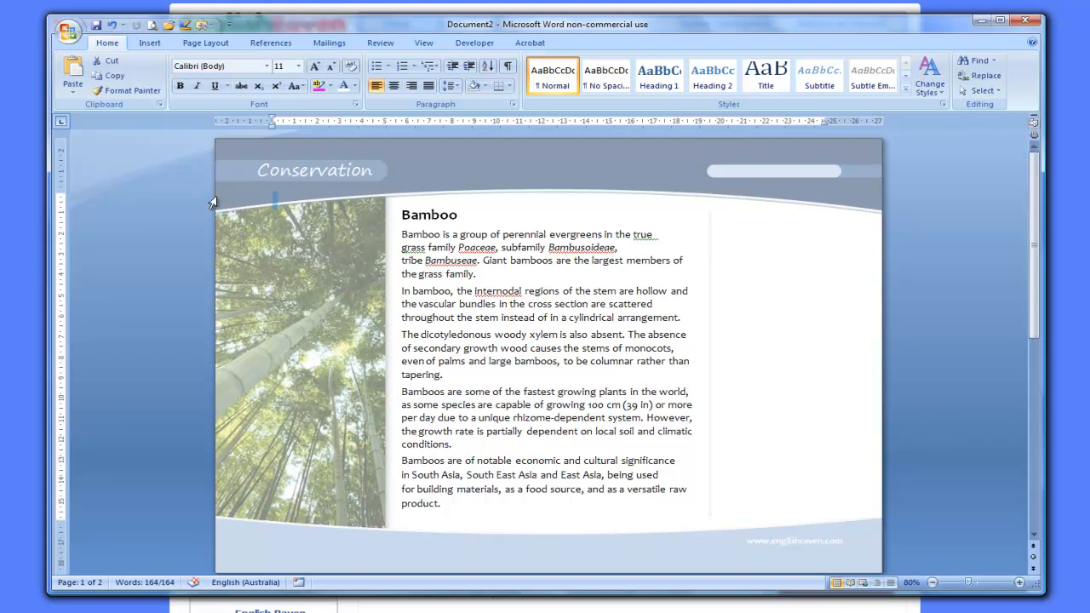
pyautogui.click(815, 204)
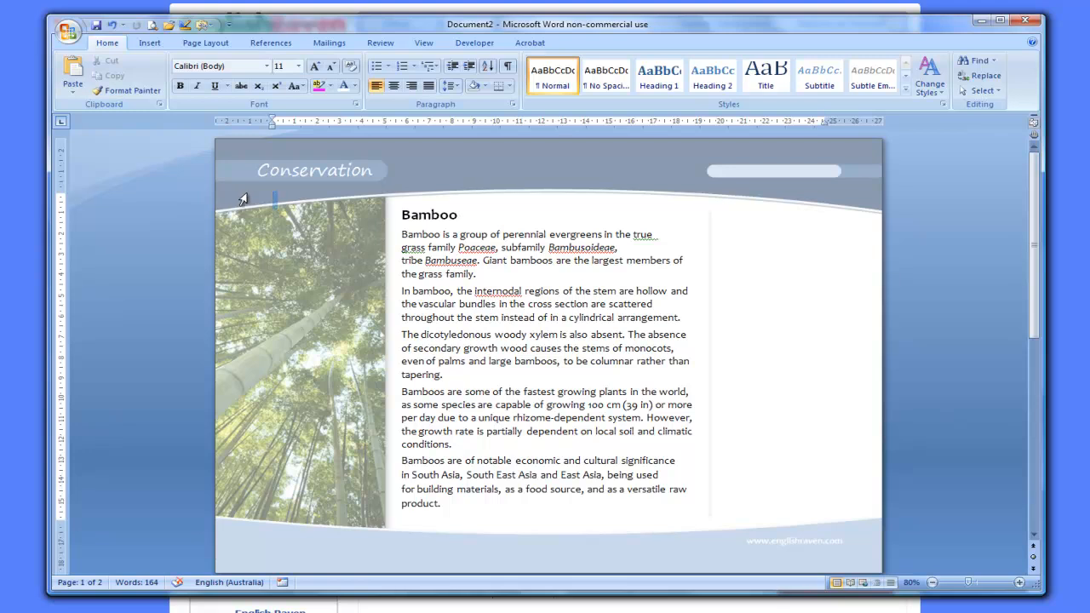
pyautogui.moveTo(243, 198); pyautogui.dragTo(425, 518)
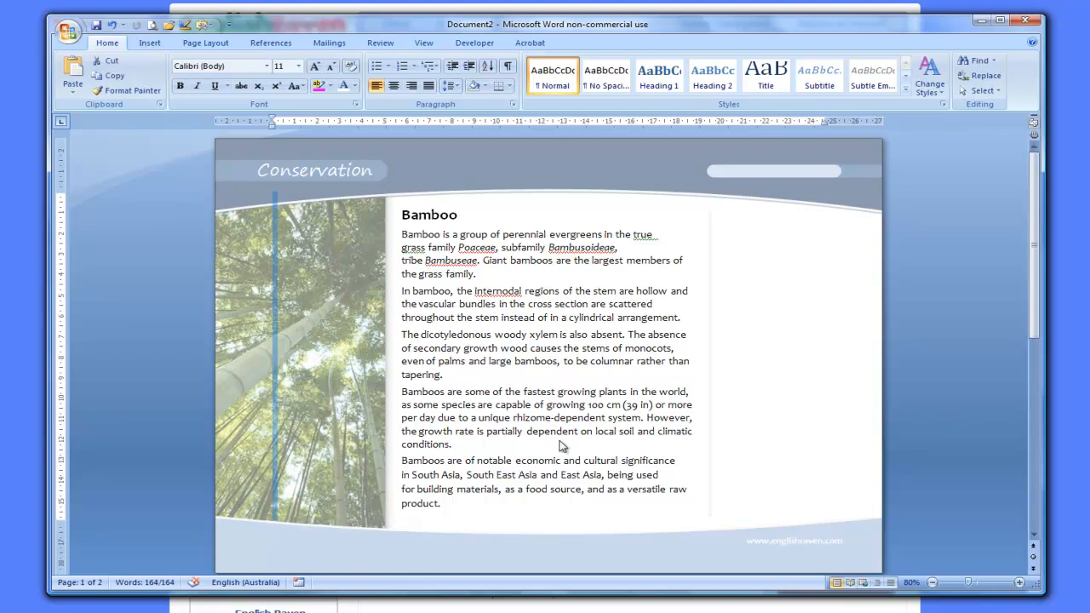
pyautogui.click(112, 77)
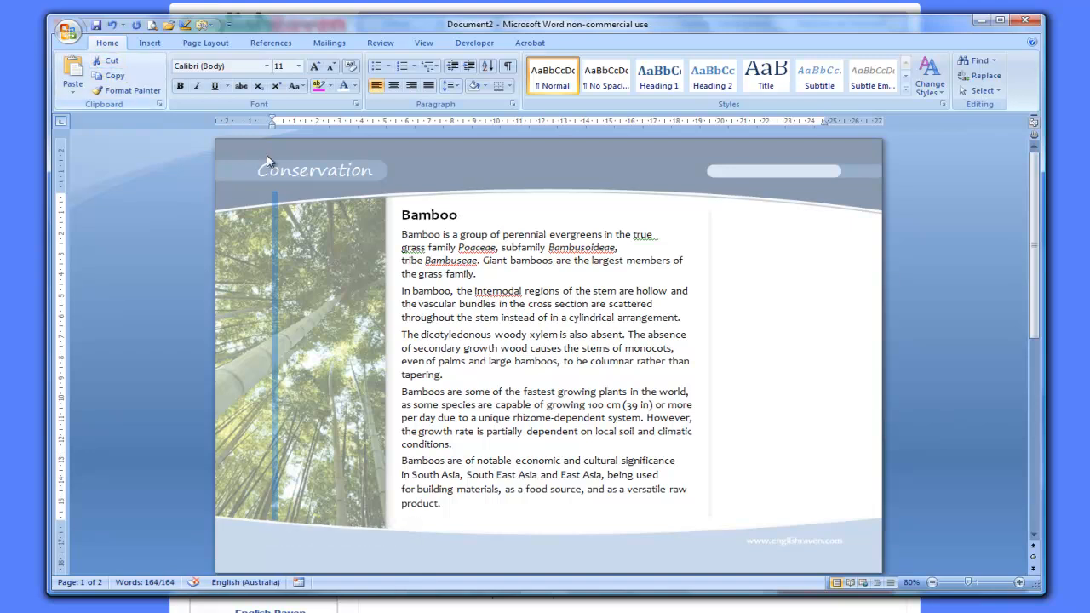
# Paste the copied page 1 content onto page 2 of the document and check both pages.
pyautogui.scroll(-6, 524, 273)
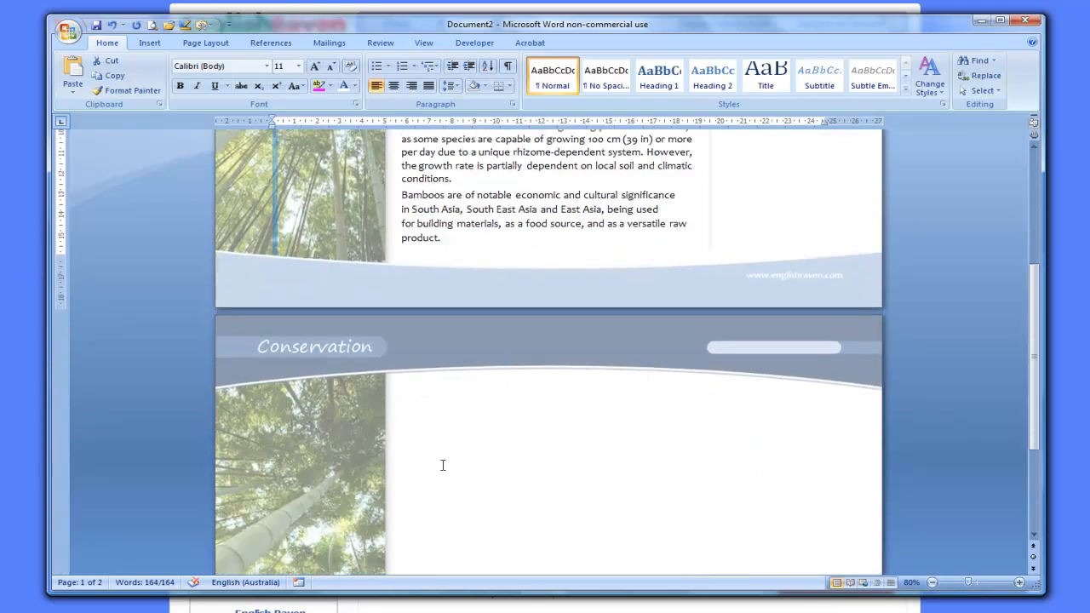
pyautogui.click(516, 375)
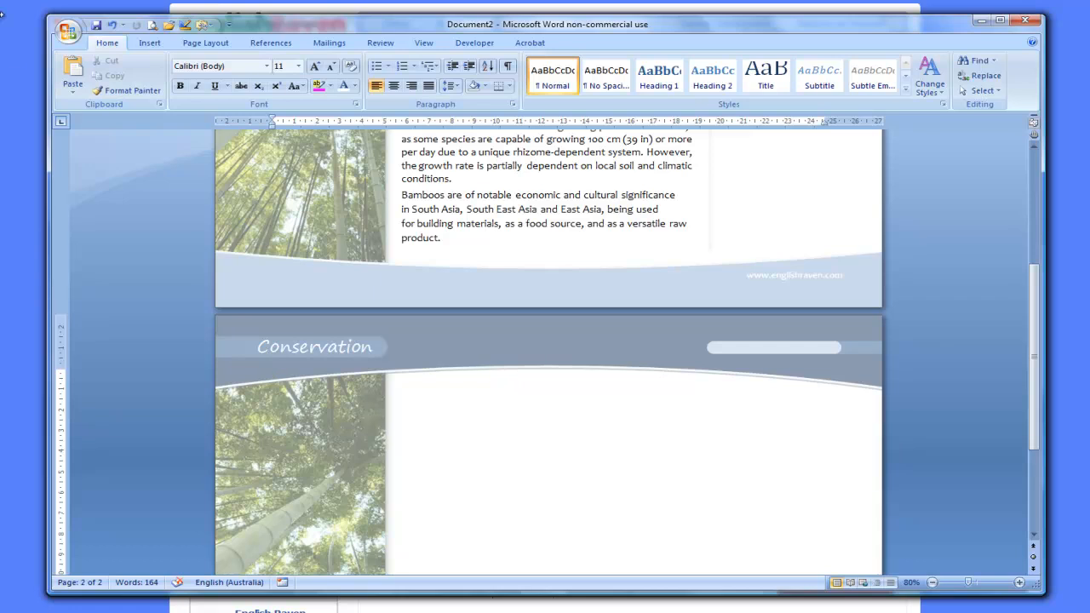
pyautogui.hotkey('ctrl', 'v')
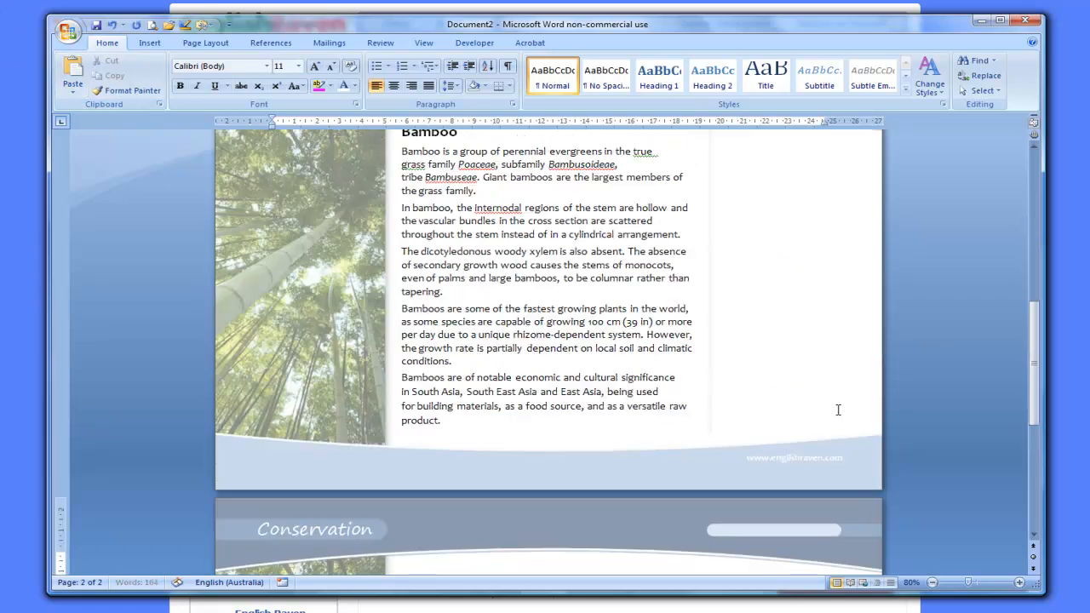
pyautogui.scroll(-3, 791, 364)
pyautogui.scroll(6, 791, 364)
pyautogui.scroll(2, 791, 366)
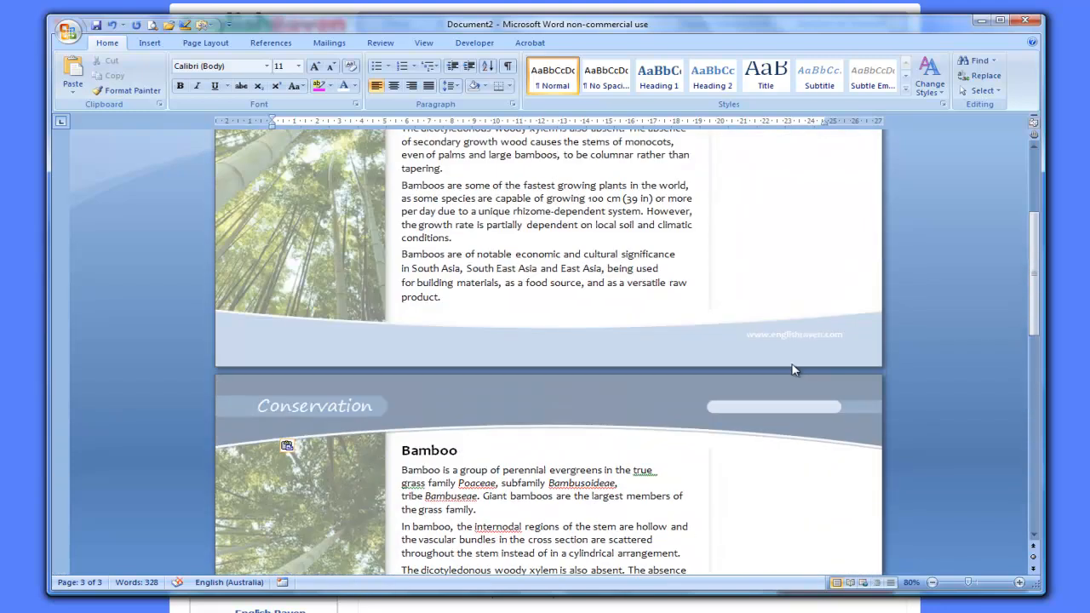
pyautogui.scroll(-3, 791, 368)
pyautogui.scroll(3, 792, 370)
pyautogui.scroll(-4, 793, 367)
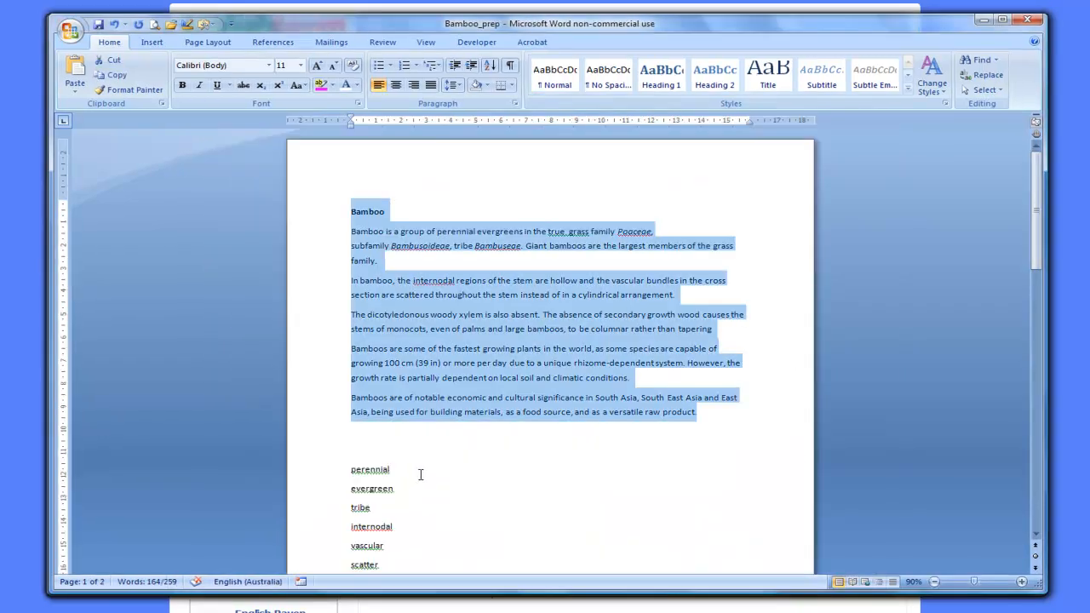
# Switch to the Bamboo_prep document and copy the vocabulary list from "perennial" through "raw".
pyautogui.scroll(-5, 419, 474)
pyautogui.scroll(-1, 420, 474)
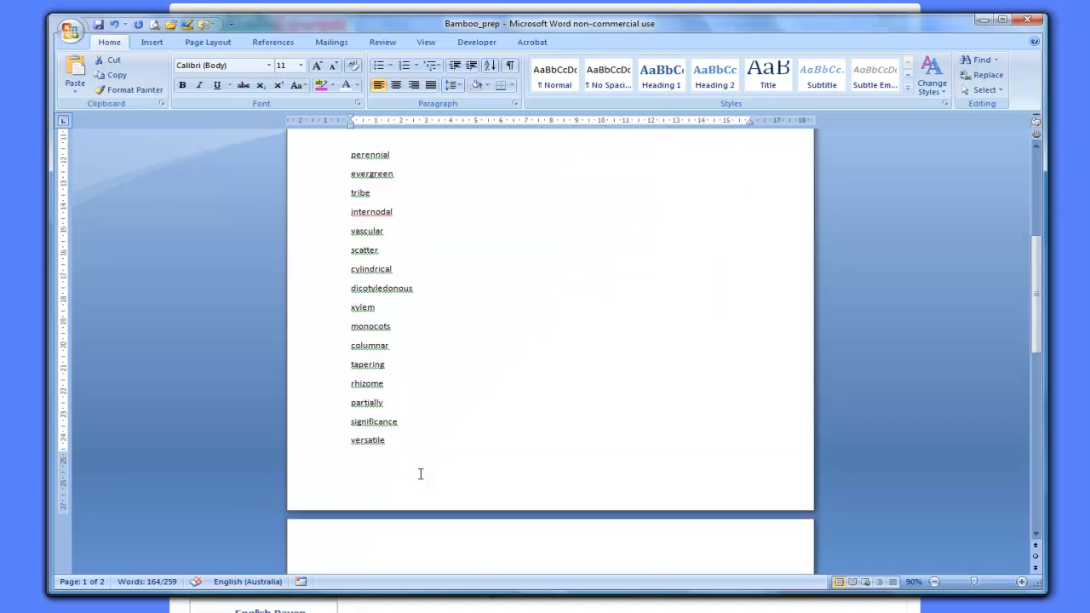
pyautogui.click(357, 193)
pyautogui.moveTo(345, 155); pyautogui.dragTo(418, 515)
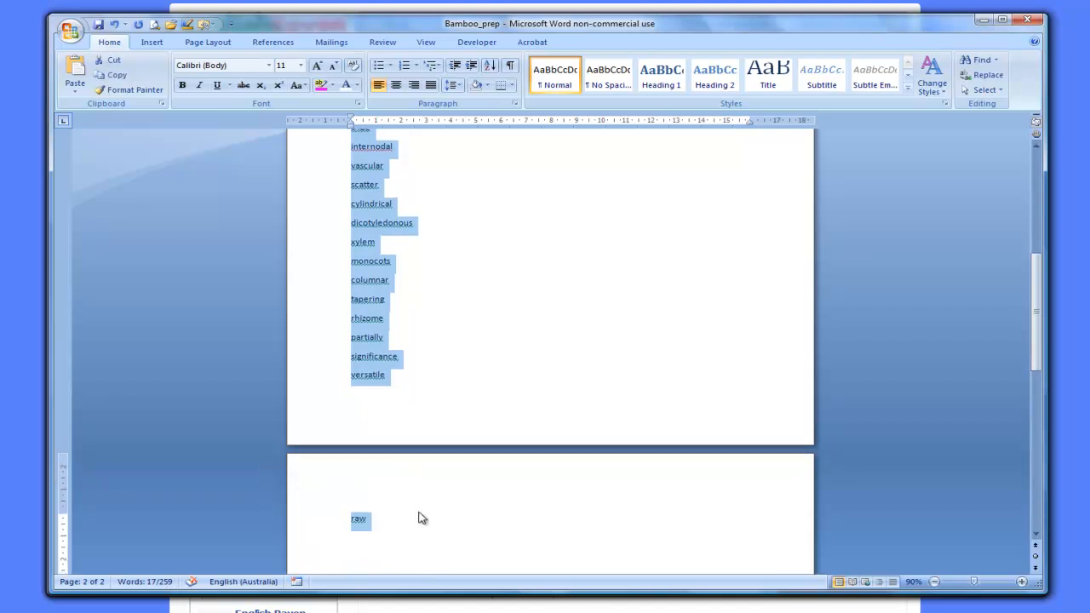
pyautogui.click(359, 514)
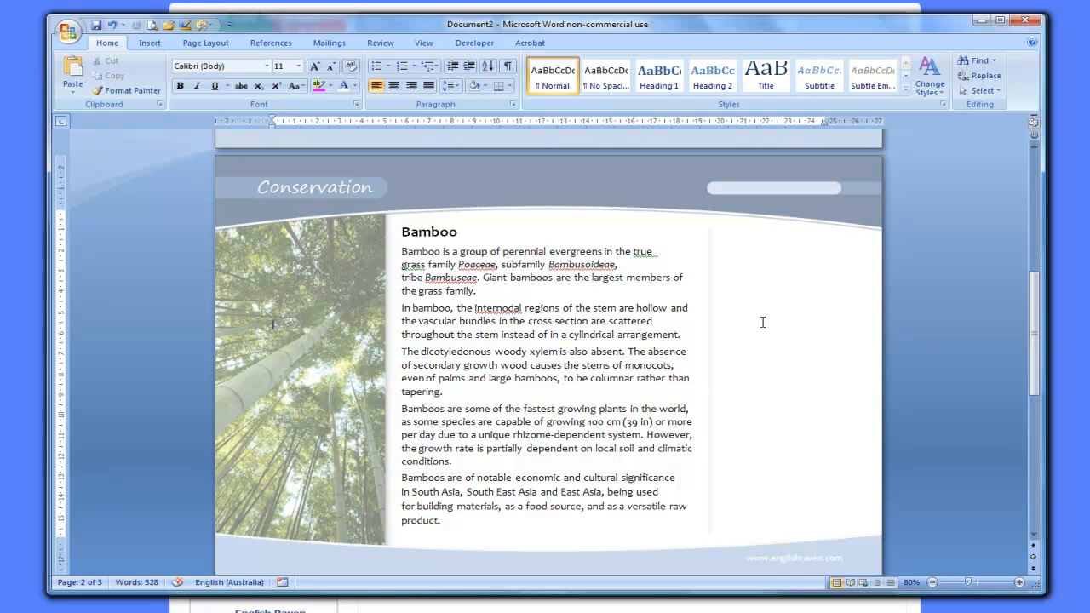
# Draw a text rectangle about 15.57 cm high and 6.73 cm wide beside page 2's divider in Document2 and paste the vocabulary list into it.
pyautogui.click(149, 43)
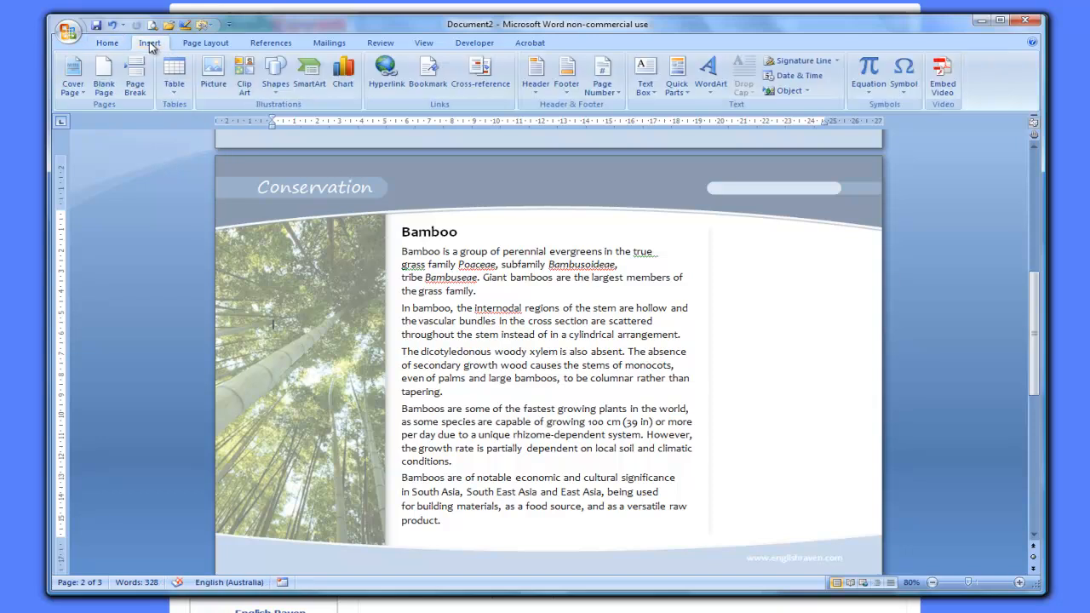
pyautogui.click(277, 69)
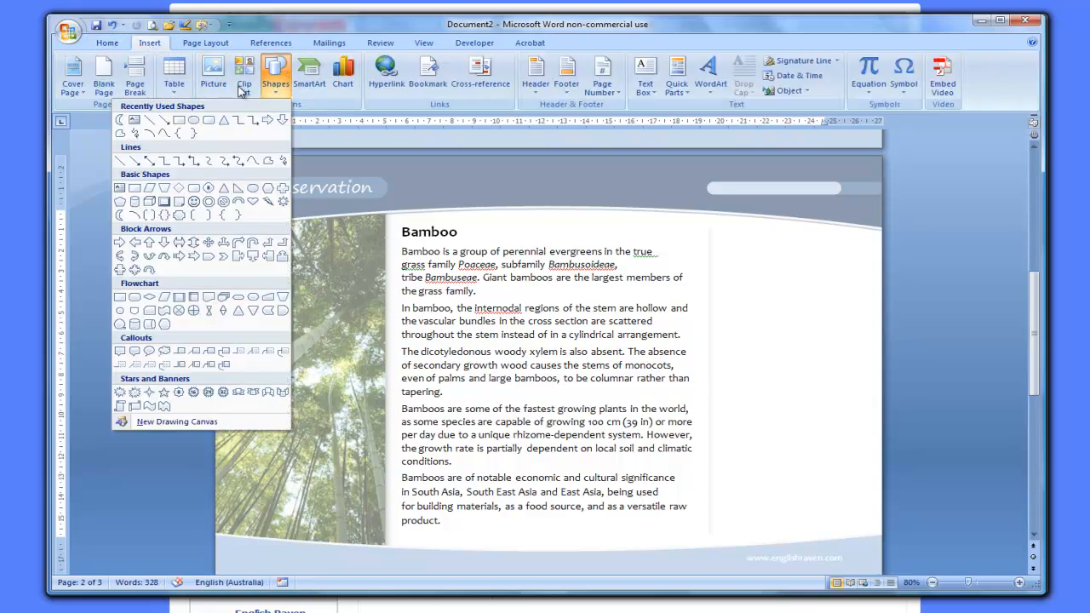
pyautogui.click(178, 120)
pyautogui.moveTo(721, 223)
pyautogui.mouseDown()
pyautogui.moveTo(867, 408)
pyautogui.moveTo(872, 545)
pyautogui.mouseUp()
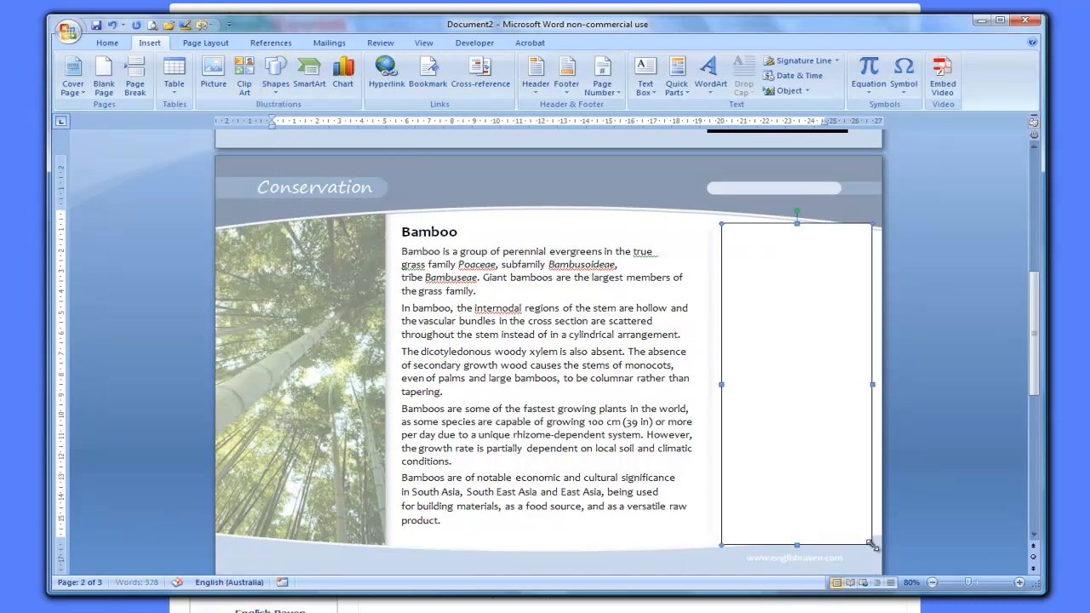
pyautogui.rightClick(787, 378)
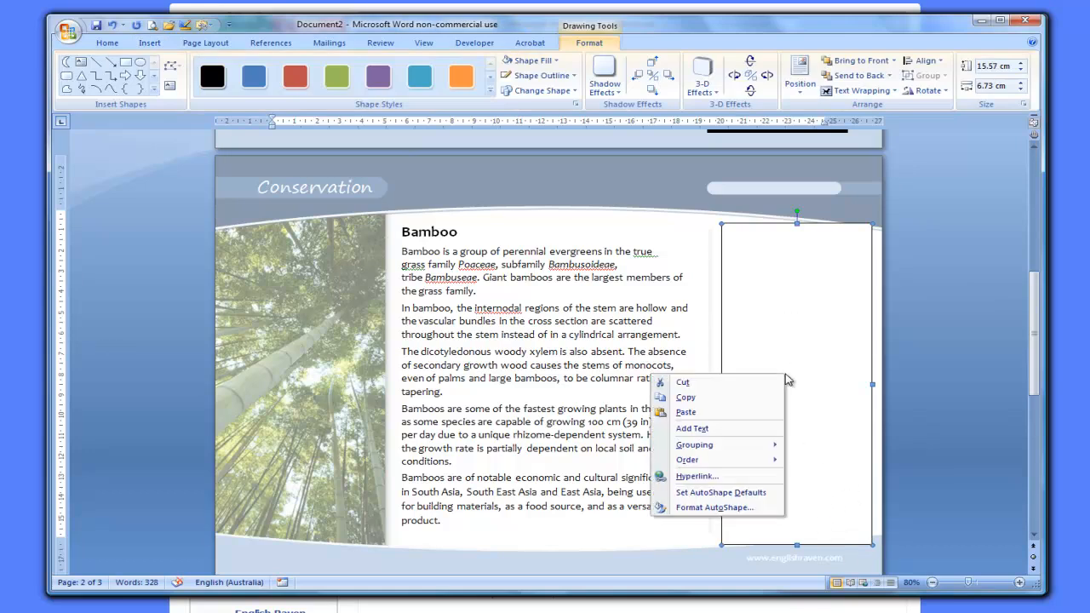
pyautogui.click(749, 428)
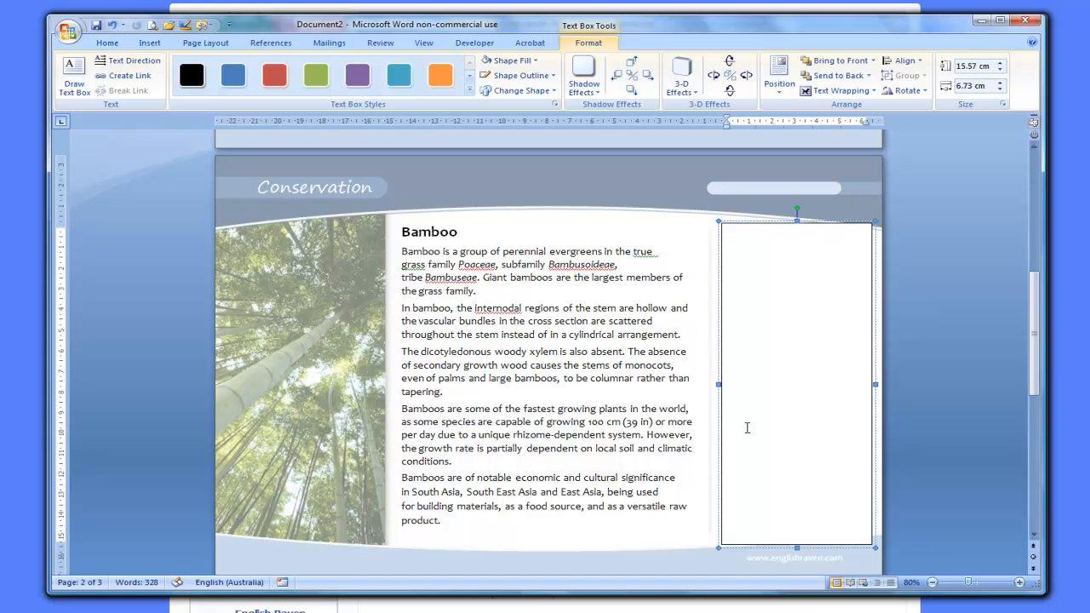
pyautogui.write('perennial evergreen tribe internodal vascular scatter cylindrical dicotyledonous xylem monocots columnar tapering rhizome partially significance versatile raw')
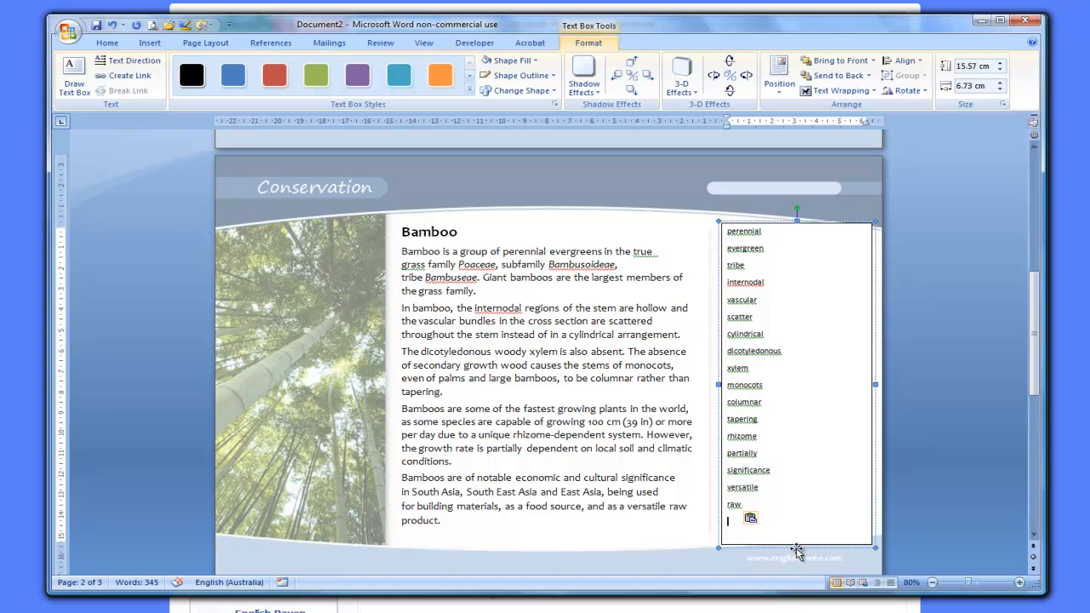
# Shorten the vocabulary box to about 14.52 cm high and remove its fill and outline.
pyautogui.moveTo(796, 549); pyautogui.dragTo(797, 524)
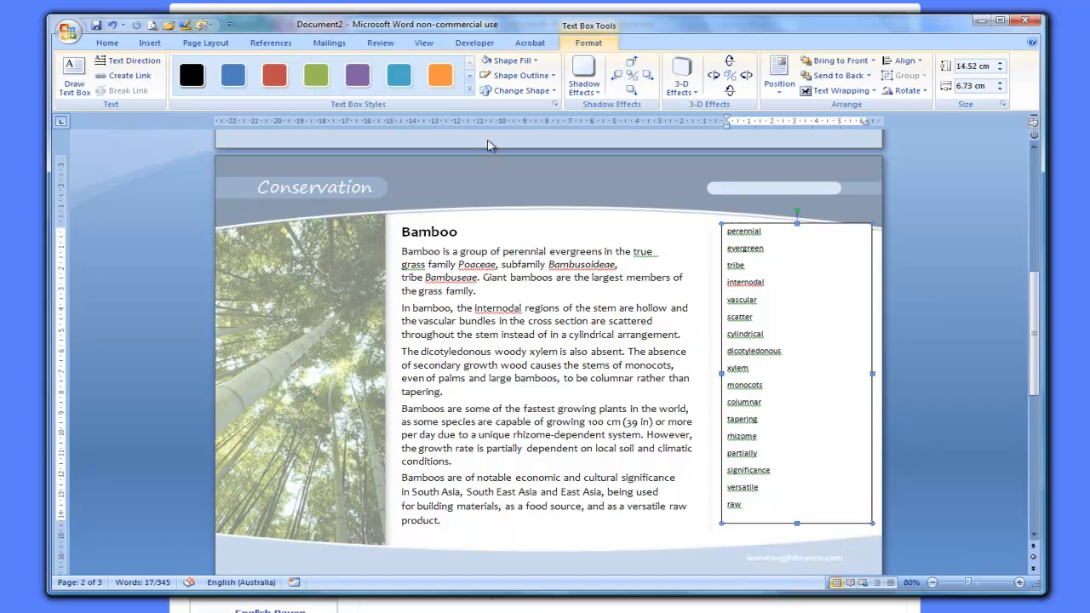
pyautogui.click(513, 60)
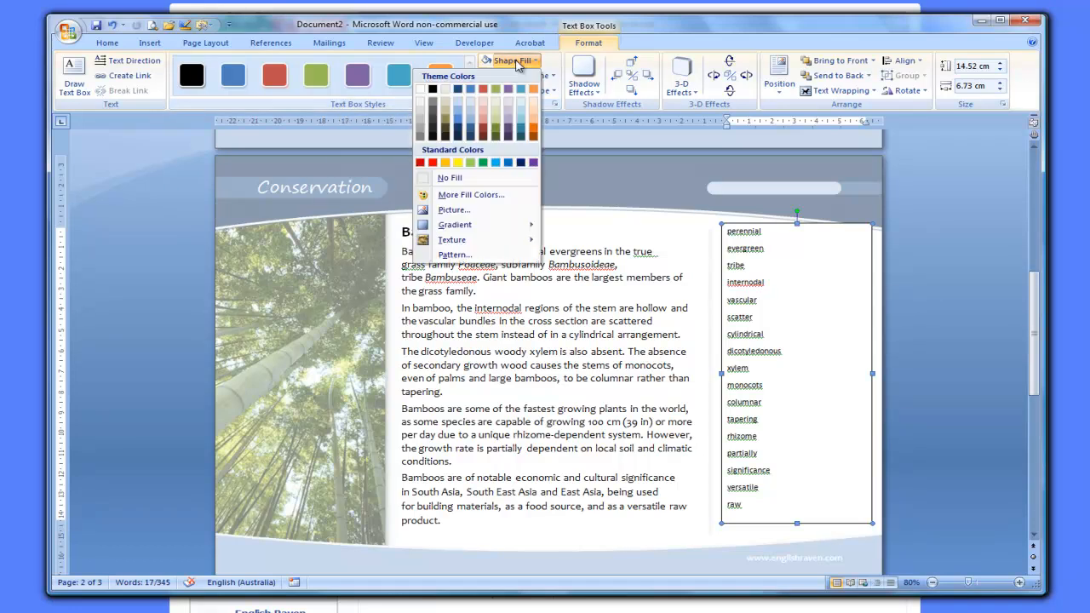
pyautogui.click(469, 178)
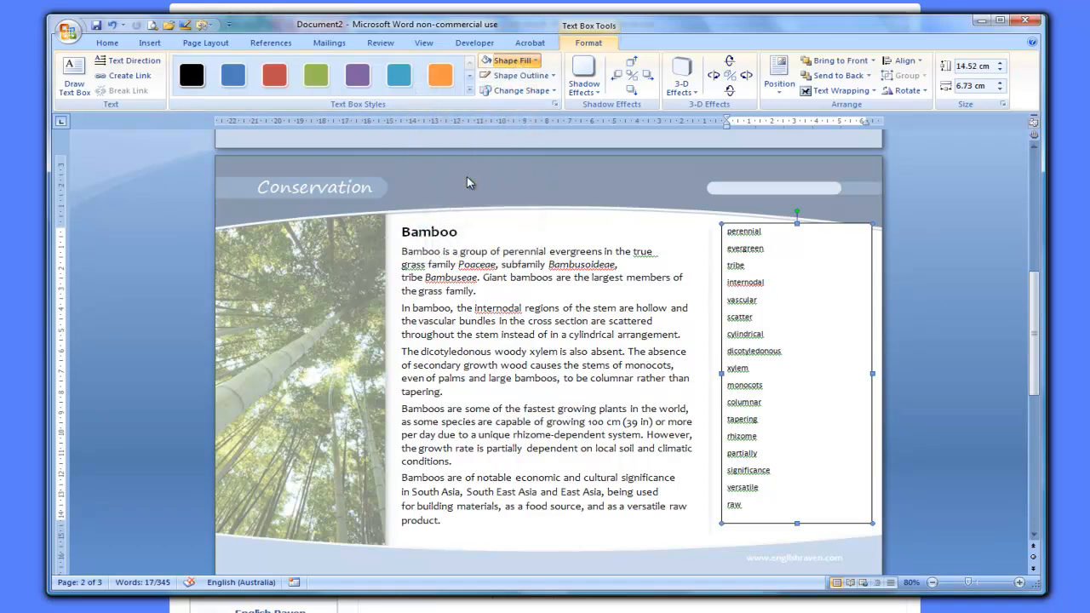
pyautogui.click(519, 74)
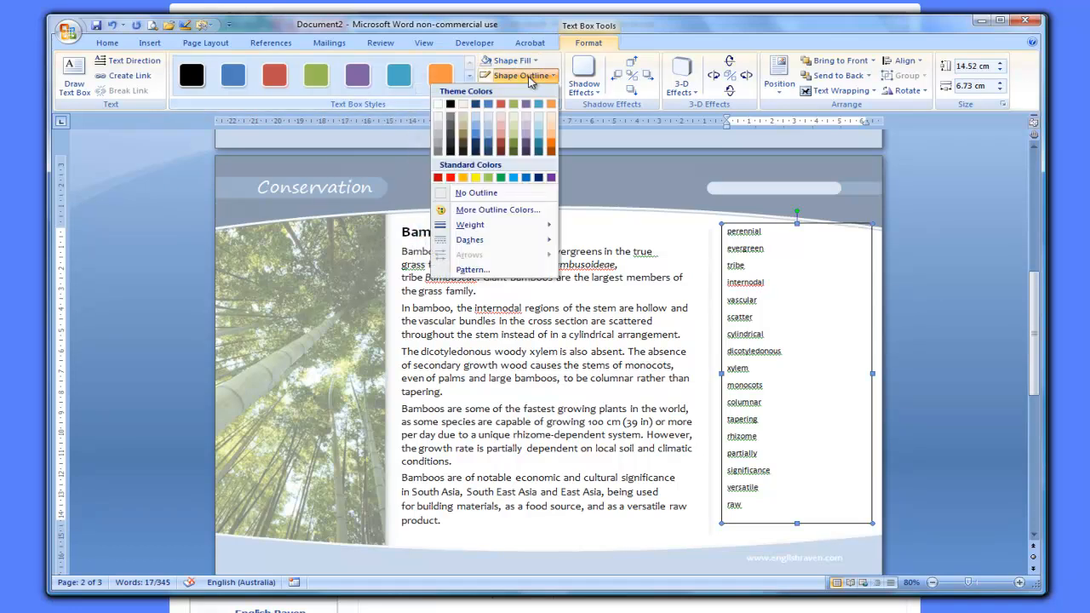
pyautogui.click(496, 195)
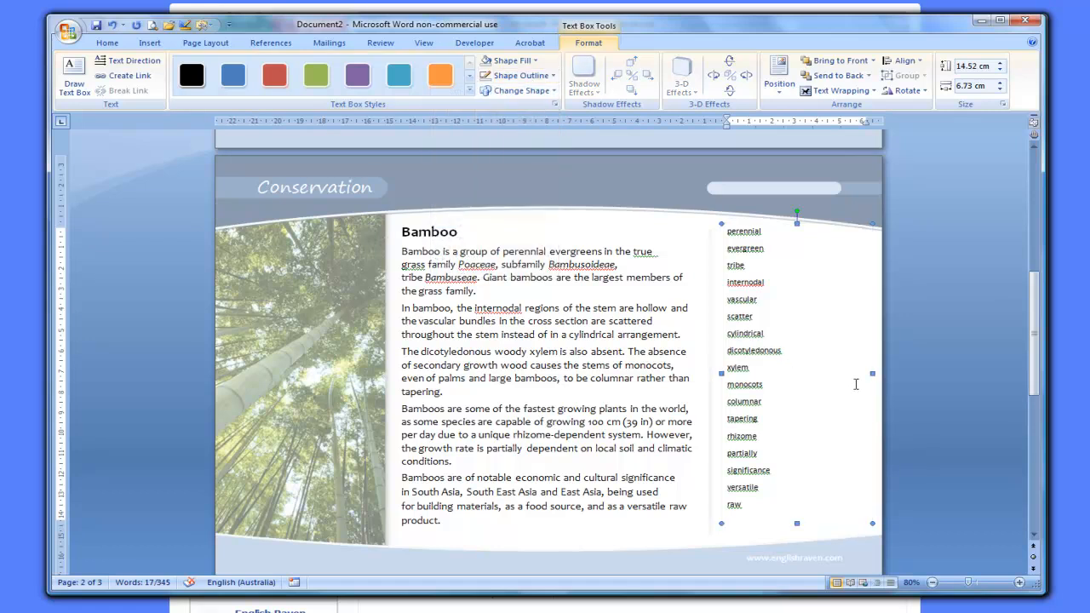
# Narrow the vocabulary box to about 4.45 cm wide and move it slightly down the page.
pyautogui.moveTo(872, 374); pyautogui.dragTo(822, 375)
pyautogui.click(737, 269)
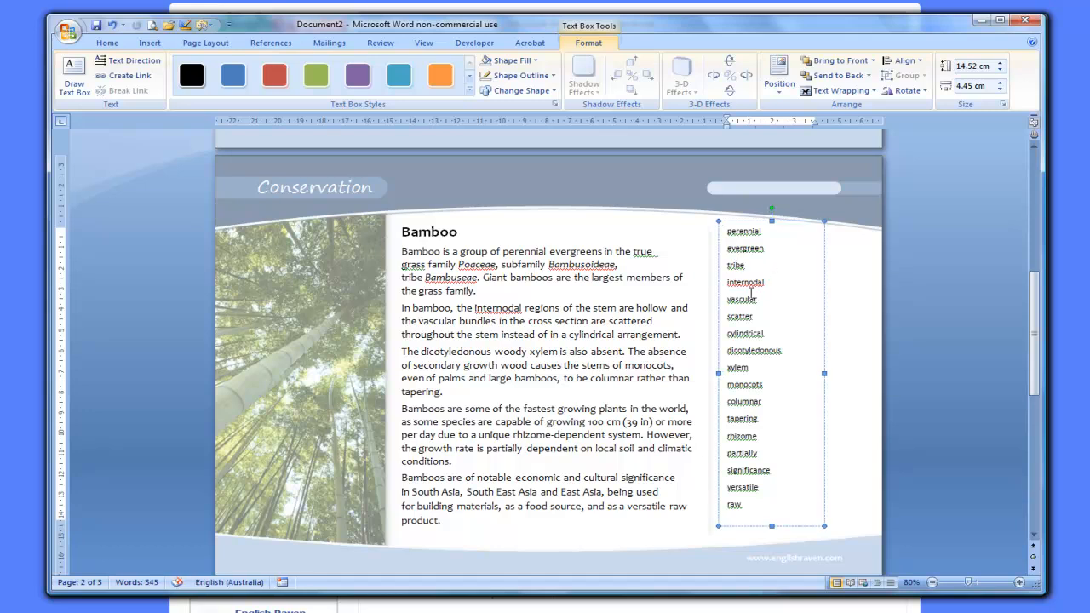
pyautogui.moveTo(787, 222); pyautogui.dragTo(809, 237)
pyautogui.click(764, 262)
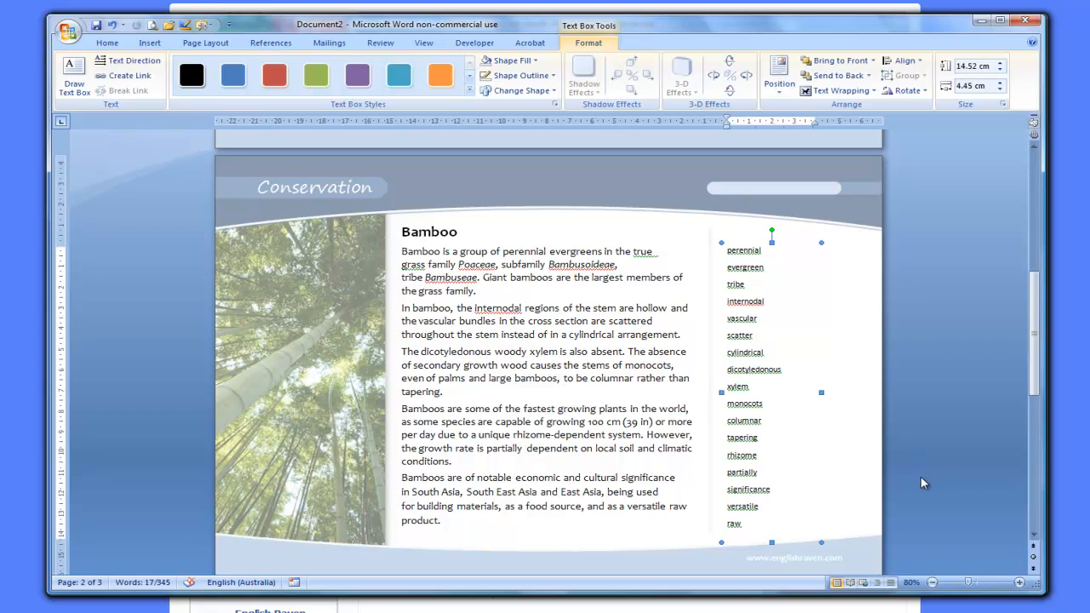
pyautogui.click(748, 249)
pyautogui.click(791, 241)
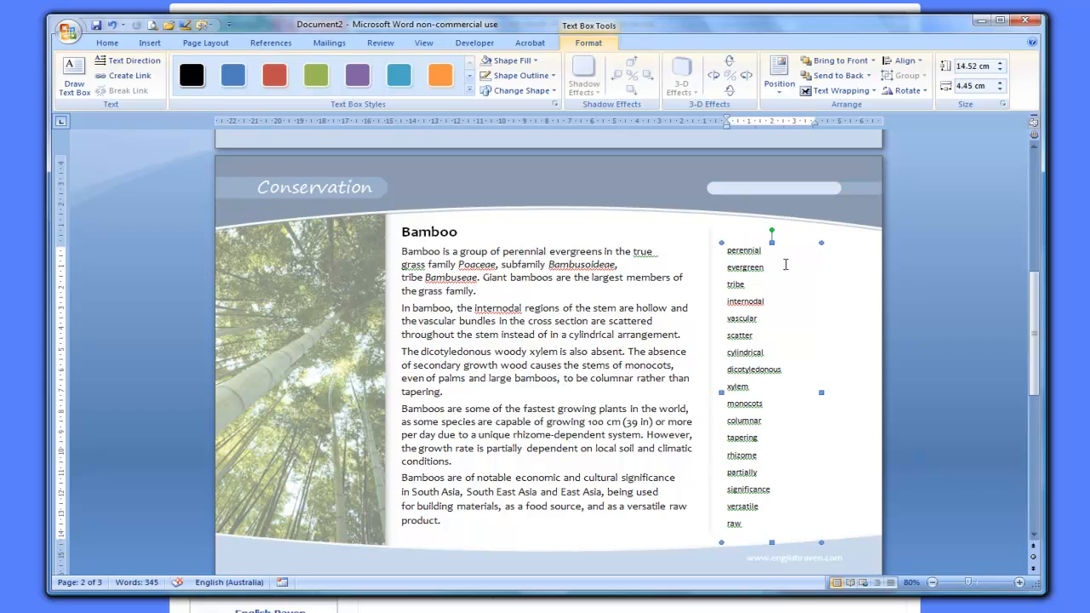
pyautogui.hotkey('ctrl', 'z')
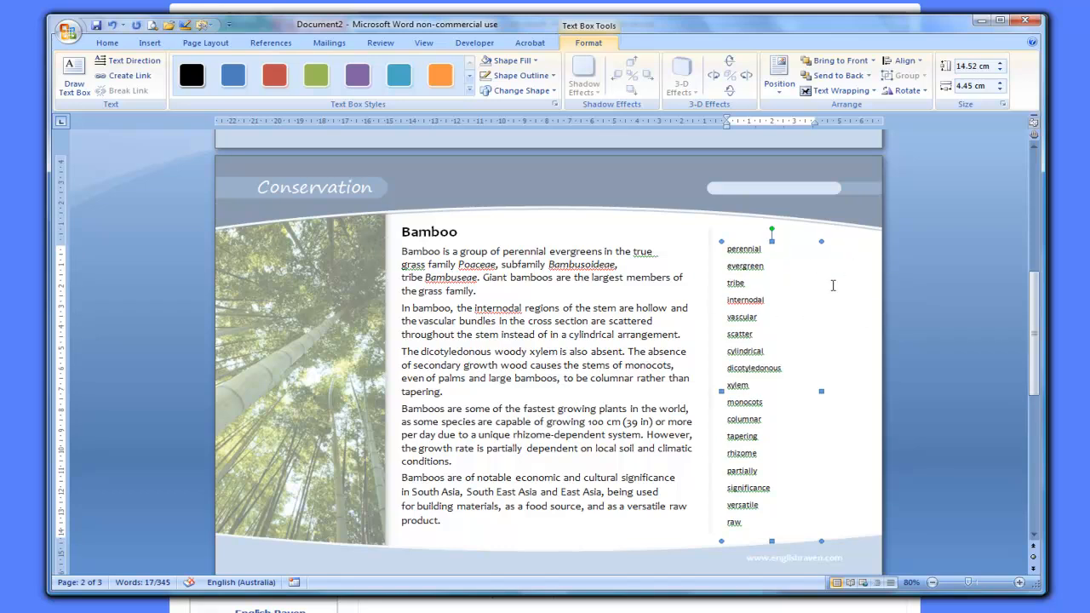
# Change the font colour of all the vocabulary words from "perennial" to "raw" to a grey shade of black.
pyautogui.click(739, 332)
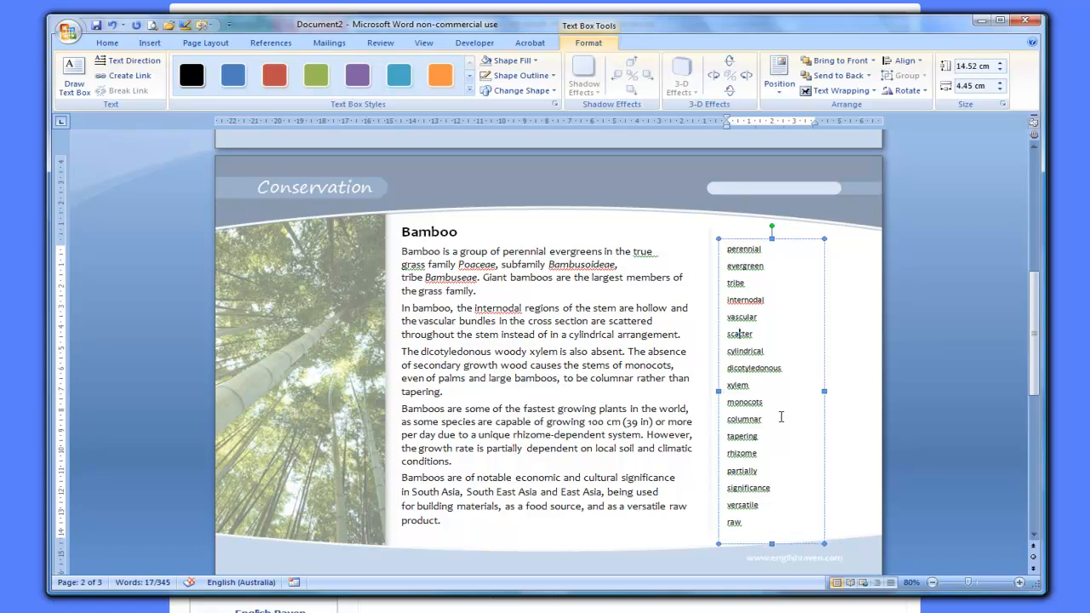
pyautogui.moveTo(726, 248); pyautogui.dragTo(772, 528)
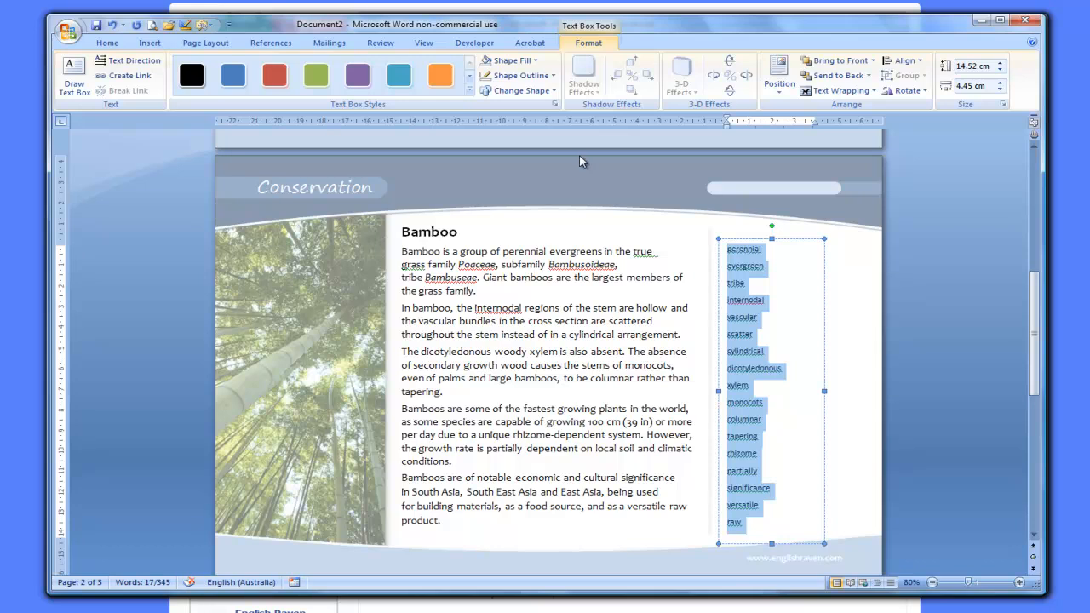
pyautogui.click(117, 46)
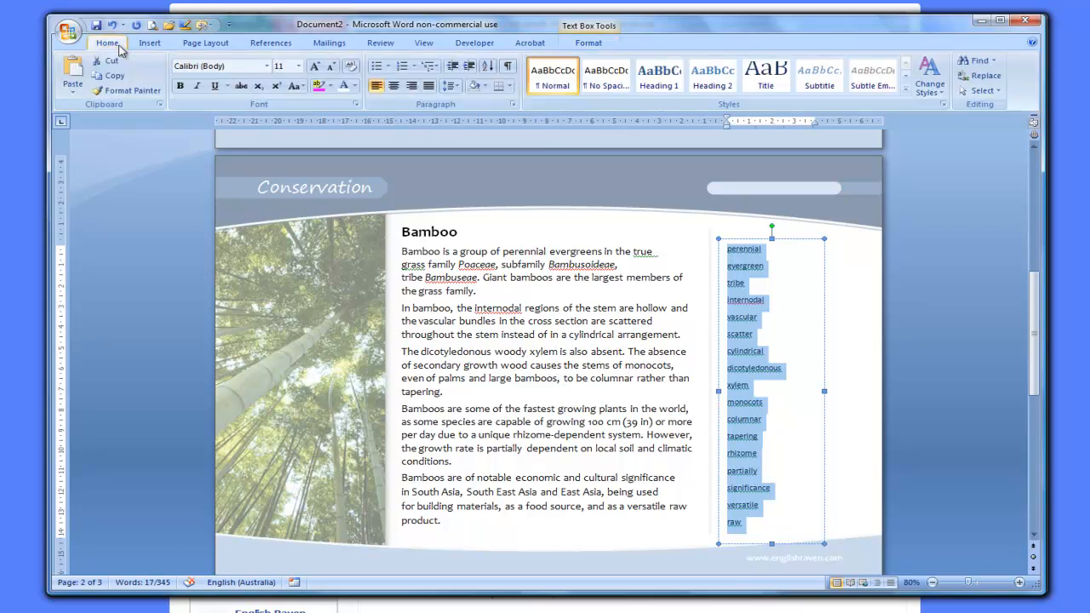
pyautogui.click(355, 86)
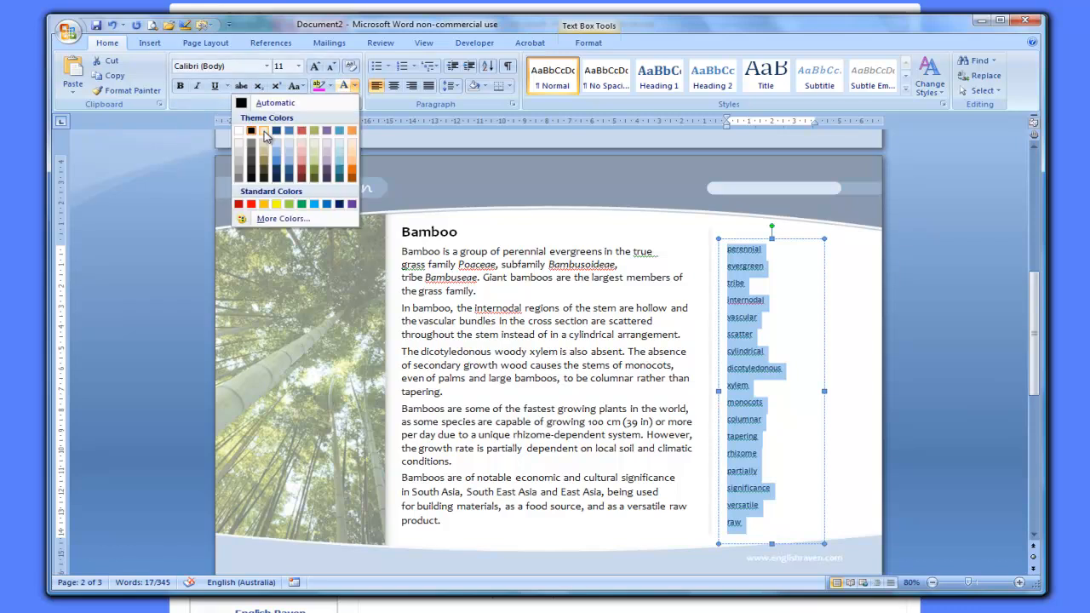
pyautogui.click(254, 146)
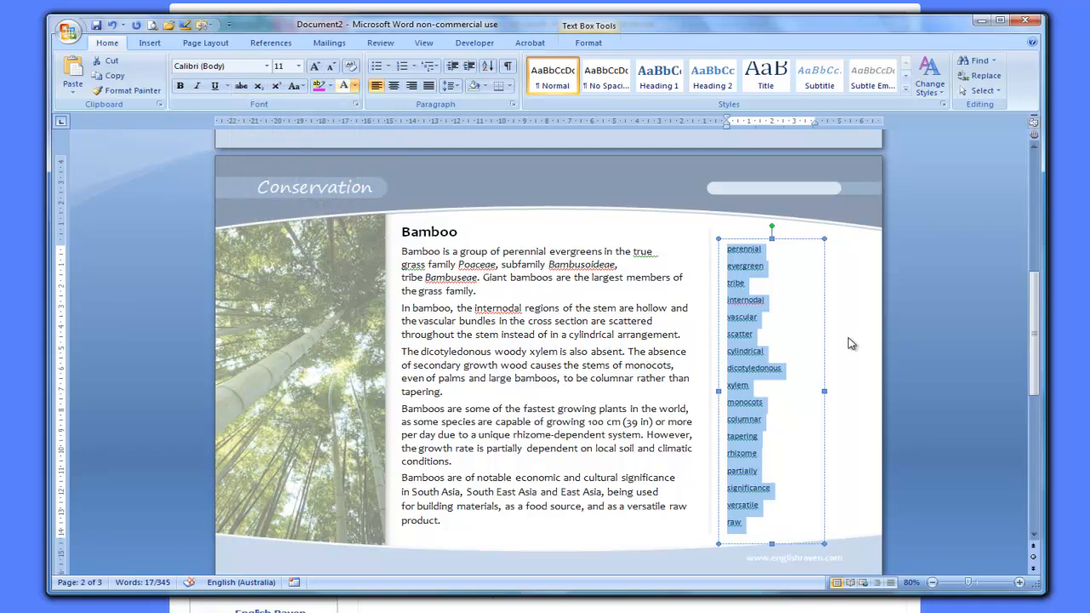
pyautogui.click(752, 300)
pyautogui.click(854, 311)
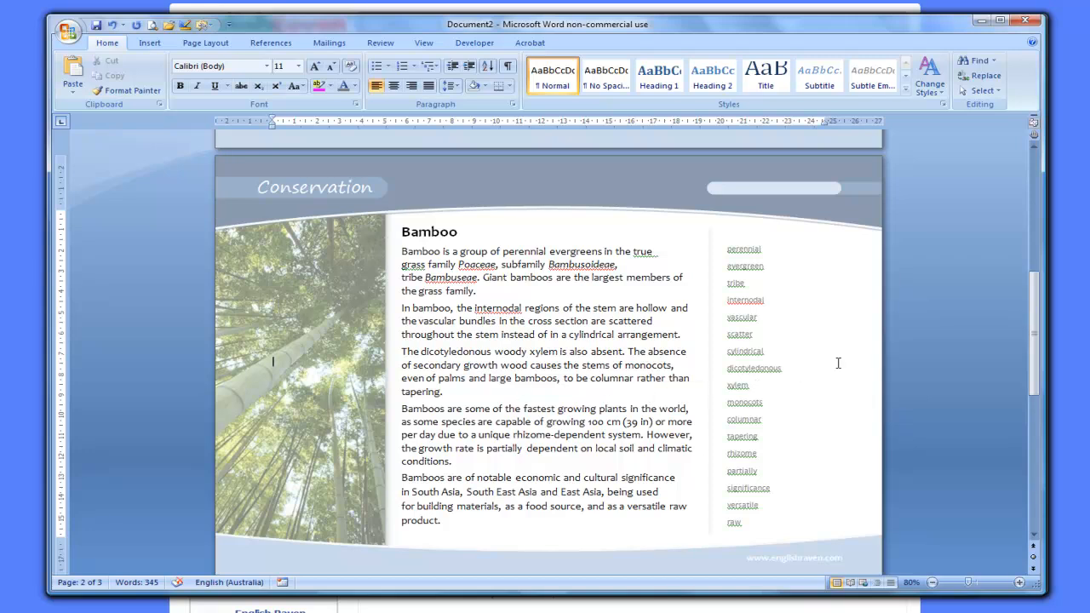
# Compare the vocabulary list with page 2 of Bamboo master.pdf in Adobe Acrobat, return to Document2 in Word, and review its first two pages.
pyautogui.click(509, 610)
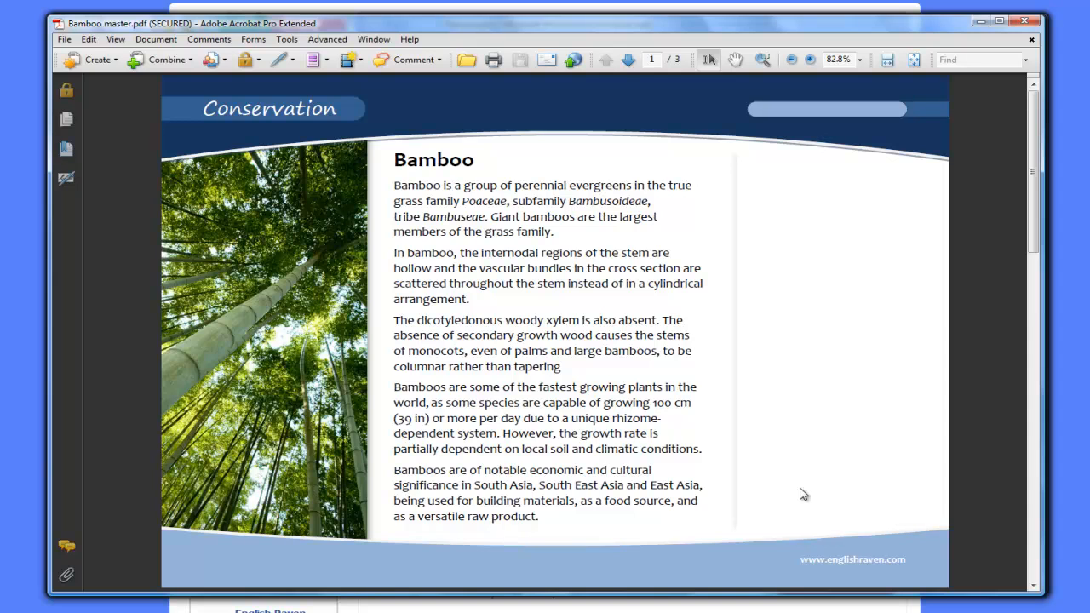
pyautogui.click(627, 59)
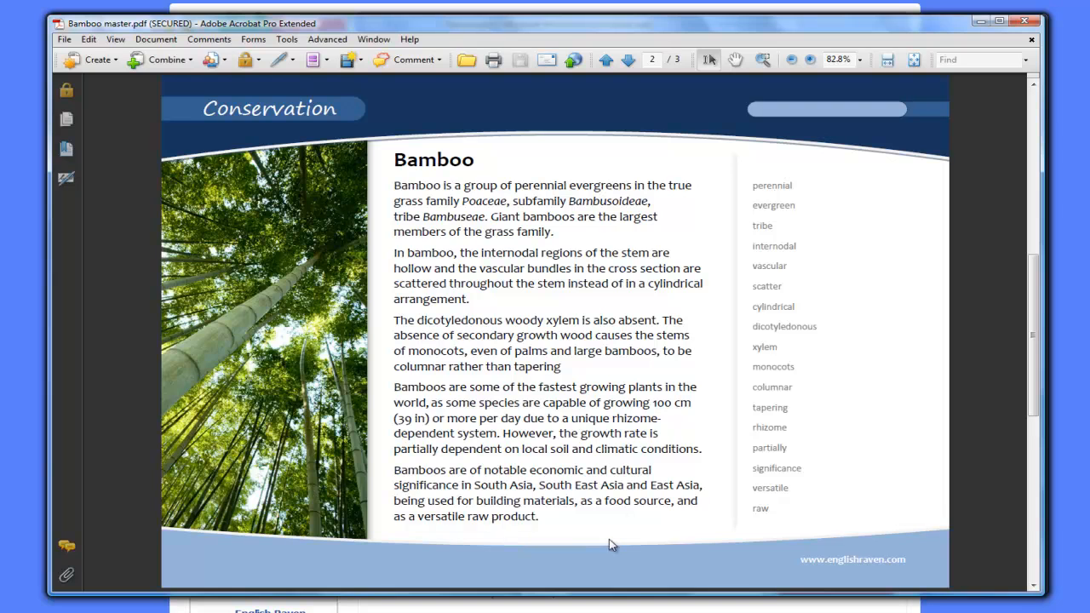
pyautogui.click(274, 612)
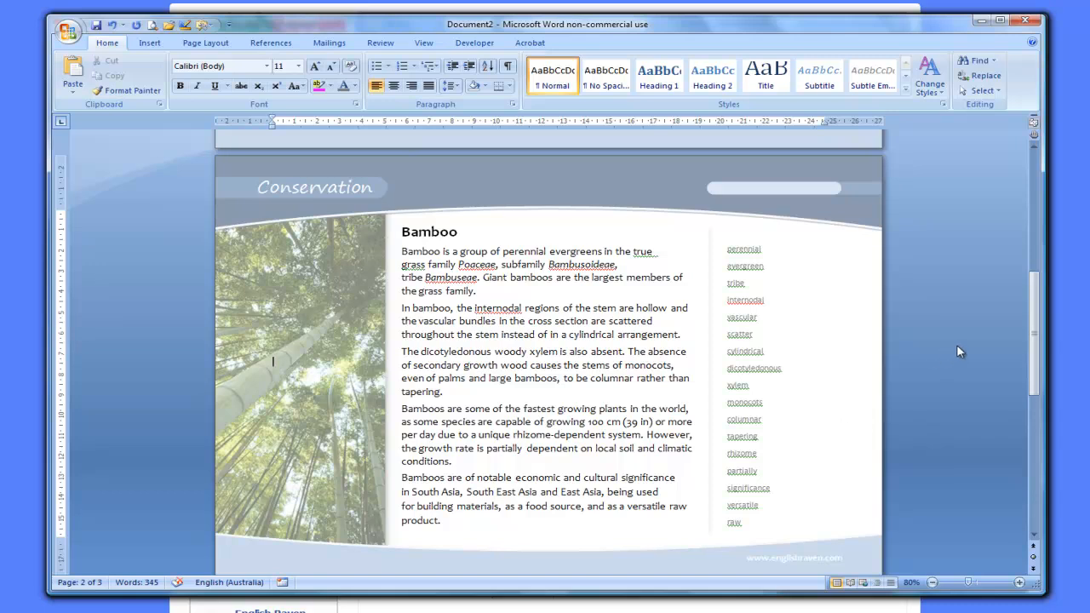
pyautogui.scroll(-1, 956, 346)
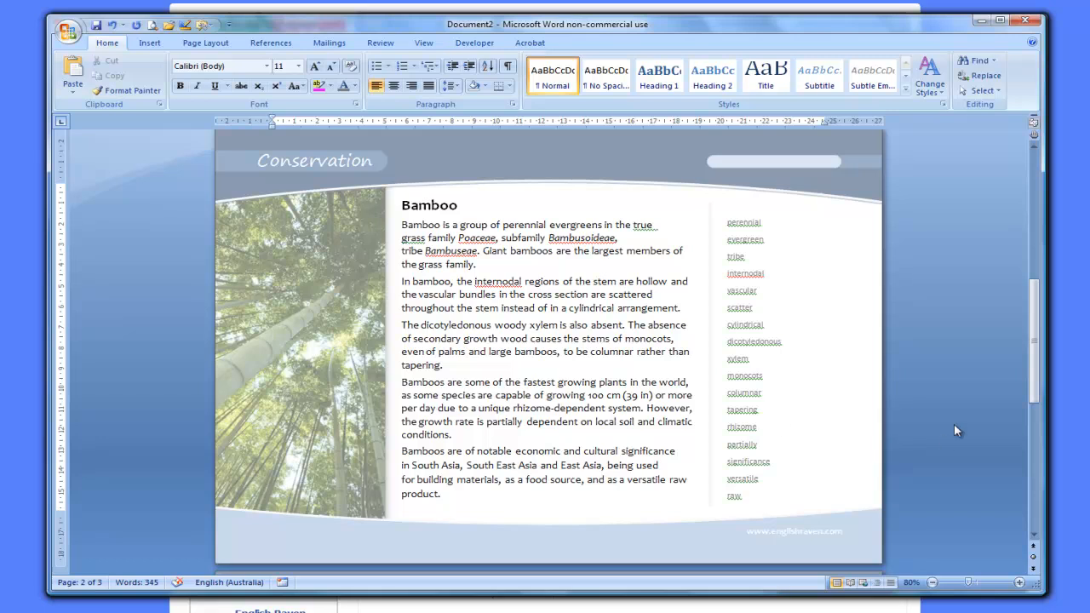
pyautogui.scroll(10, 929, 357)
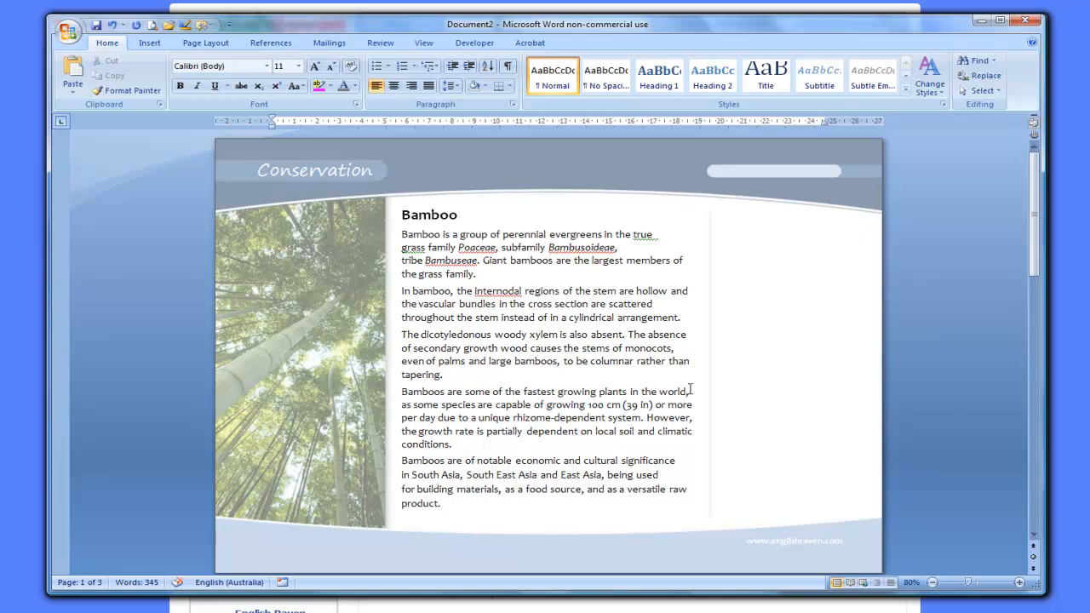
pyautogui.scroll(-2, 953, 273)
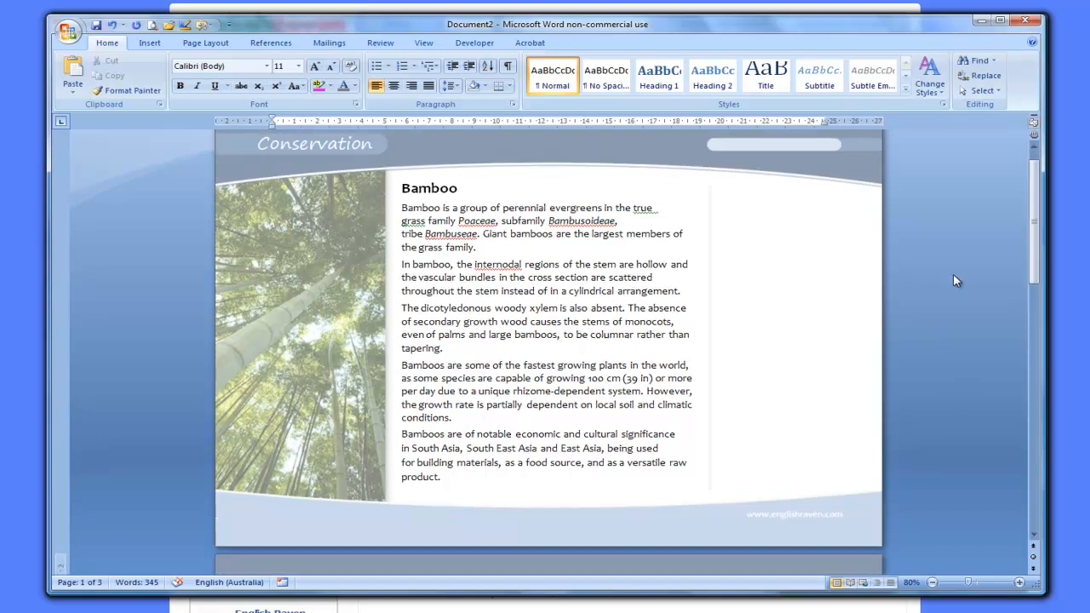
# Review Document2 down to its empty third page and examine the exercise layout on page 3 of Bamboo master.pdf in Adobe Acrobat.
pyautogui.scroll(-13, 953, 274)
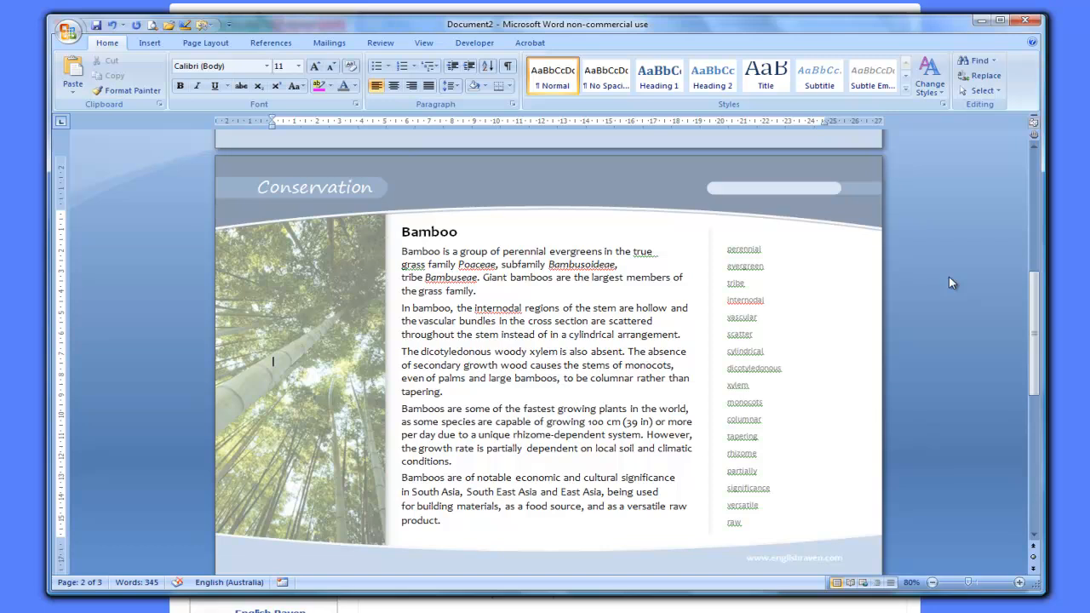
pyautogui.scroll(-3, 872, 295)
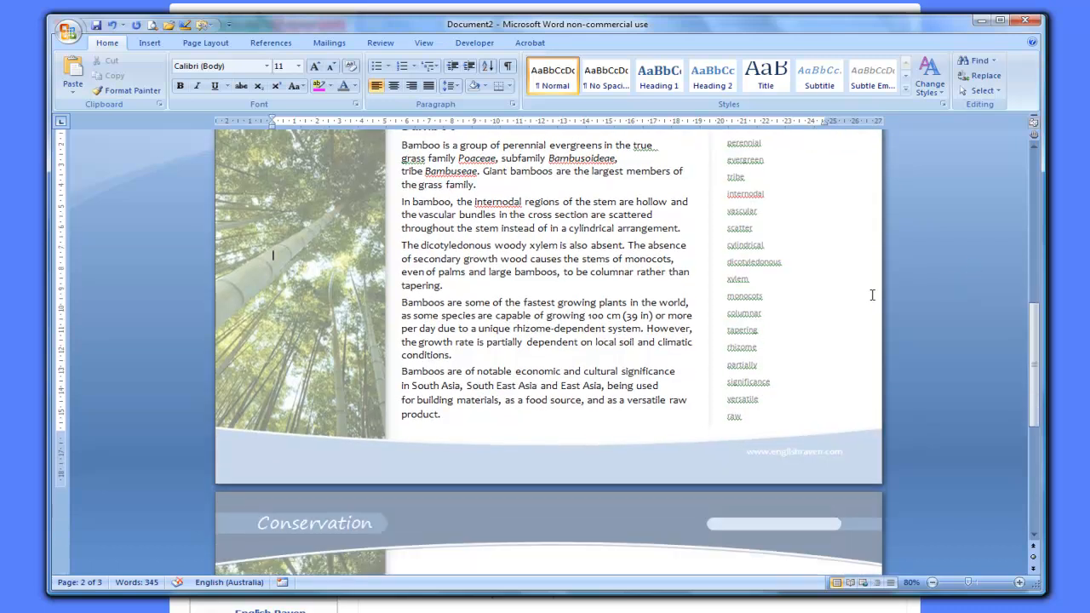
pyautogui.scroll(-8, 871, 294)
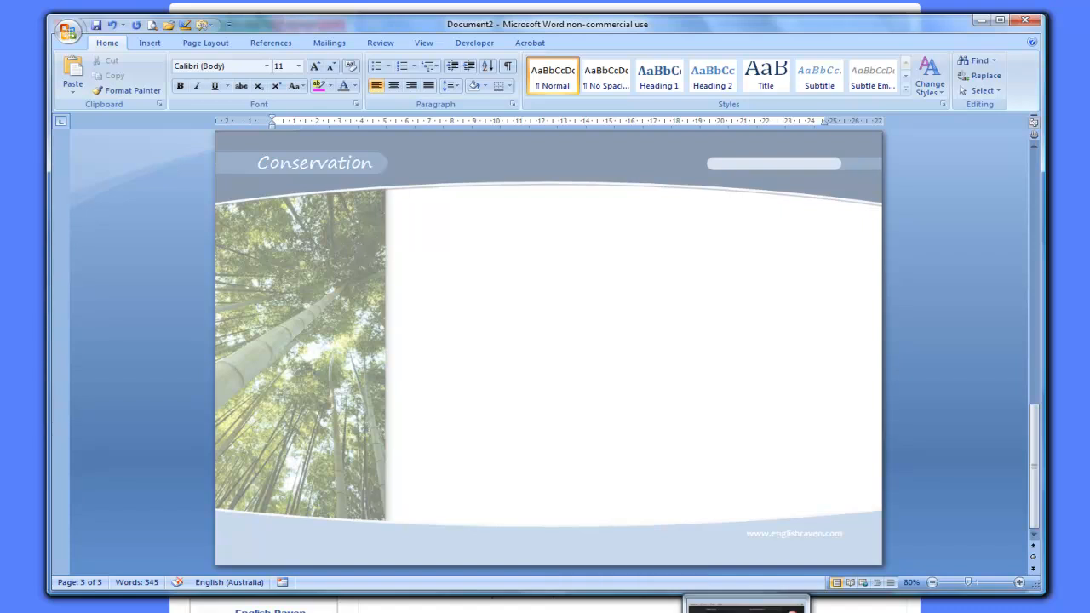
pyautogui.click(390, 609)
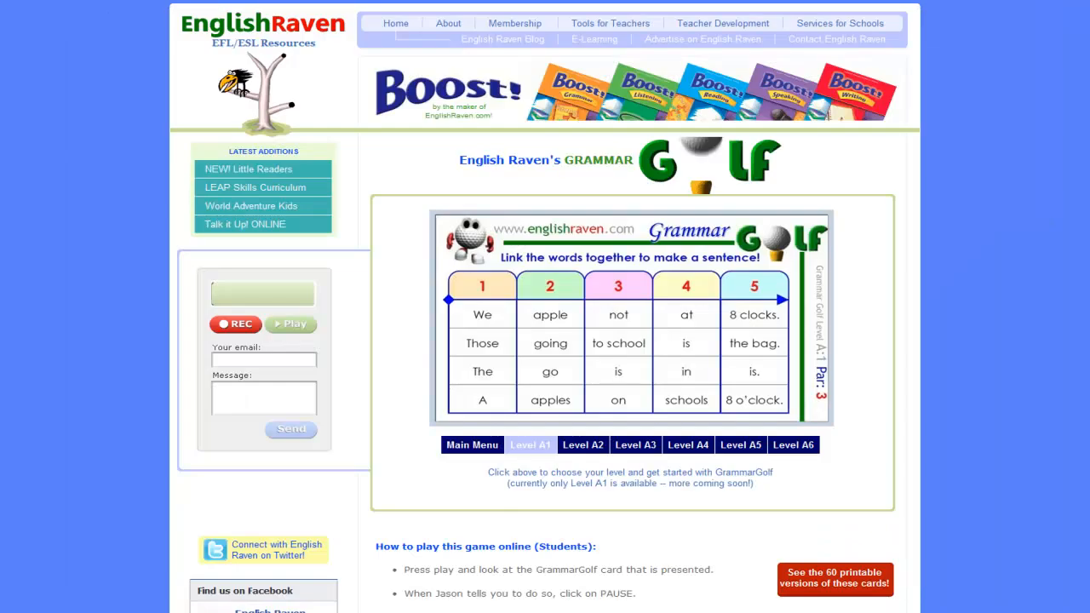
pyautogui.click(391, 609)
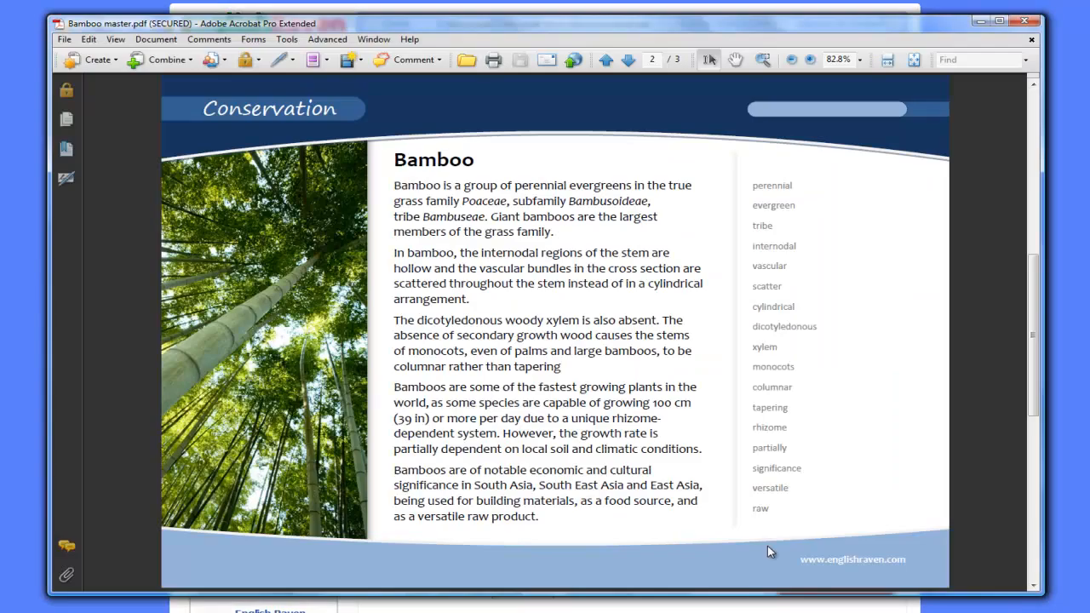
pyautogui.scroll(-10, 769, 377)
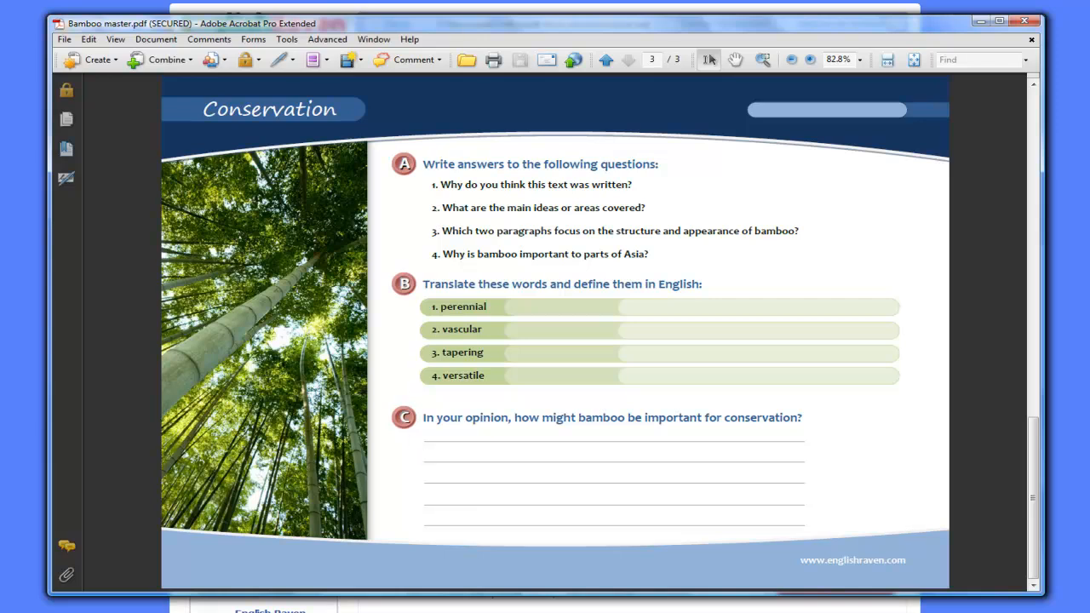
# Return to Document2 in Word and insert a page break on page 3 to add a fourth page.
pyautogui.click(279, 611)
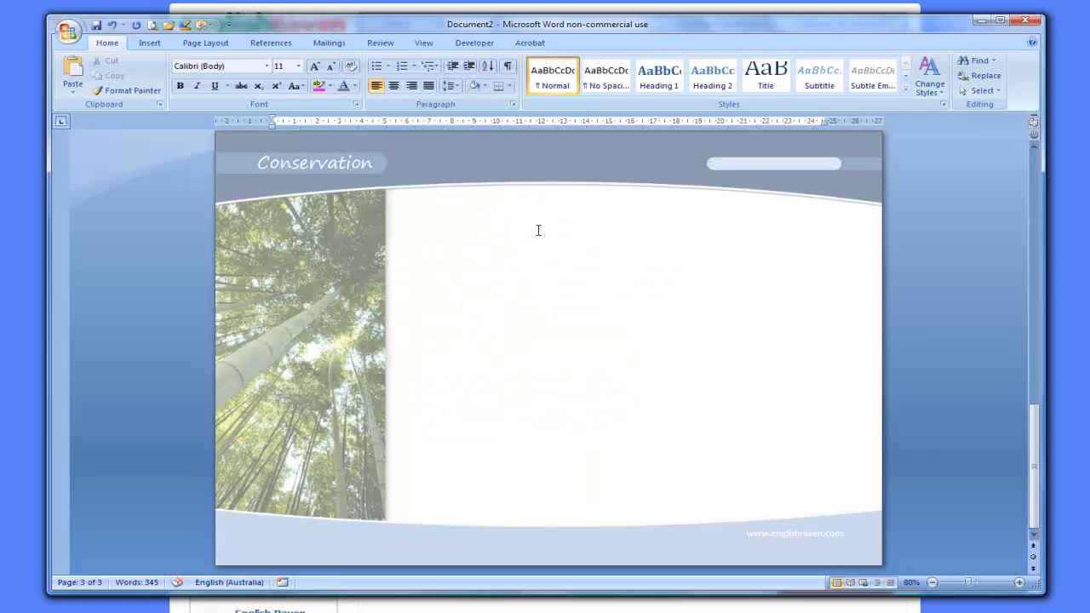
pyautogui.scroll(5, 538, 234)
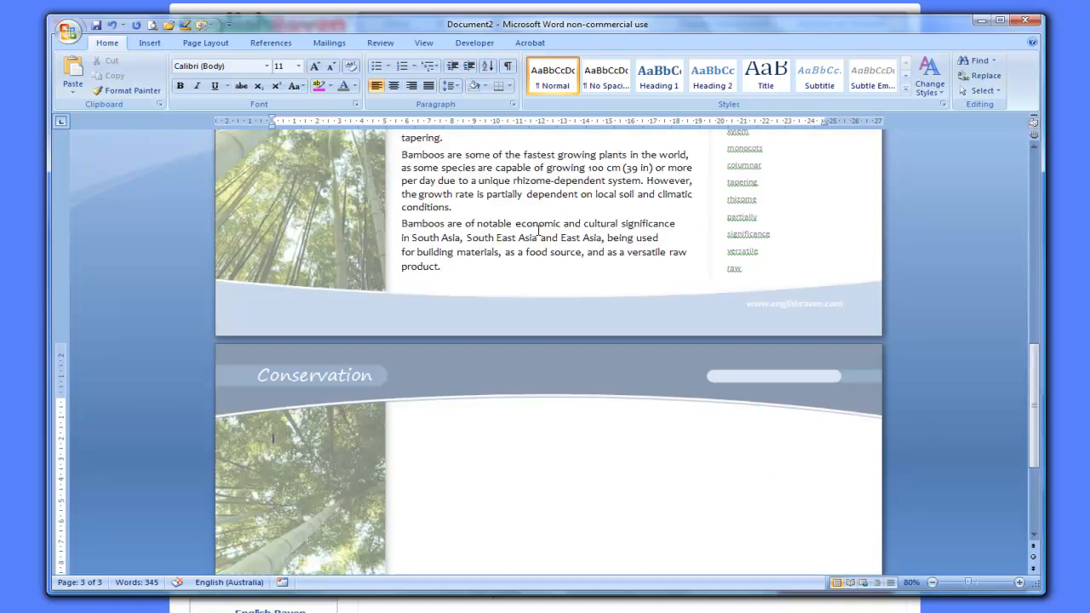
pyautogui.scroll(-4, 538, 230)
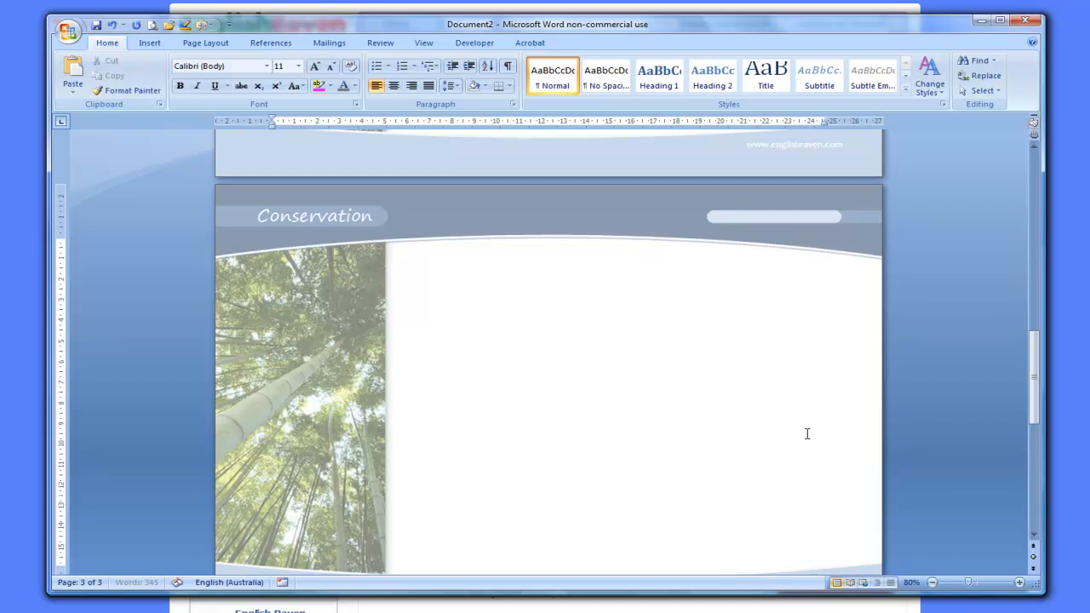
pyautogui.hotkey('ctrl', 'Return')
pyautogui.scroll(3, 675, 308)
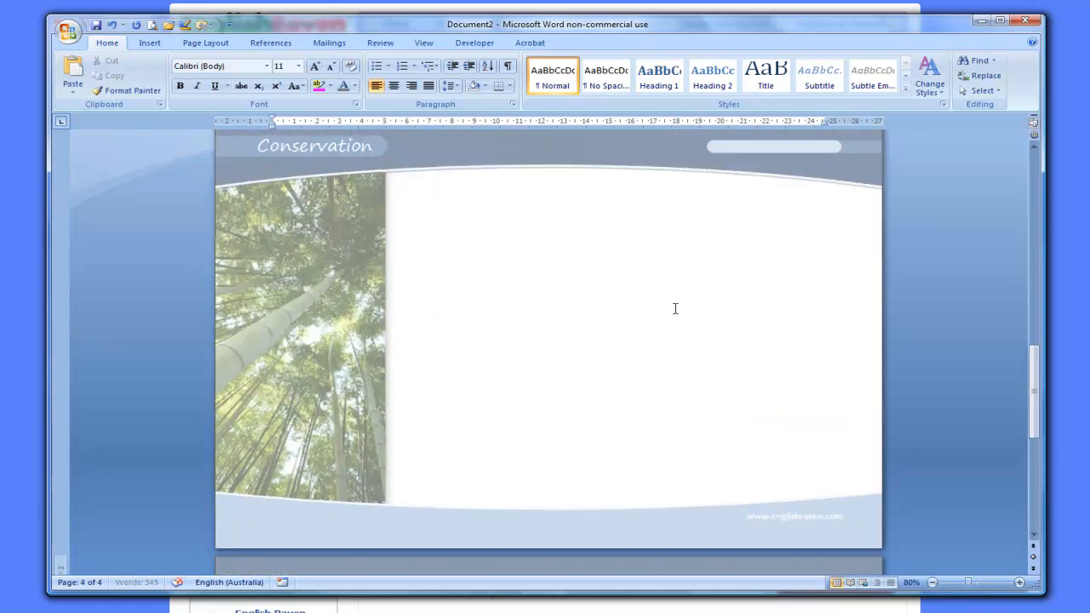
pyautogui.scroll(5, 675, 309)
pyautogui.scroll(-3, 677, 314)
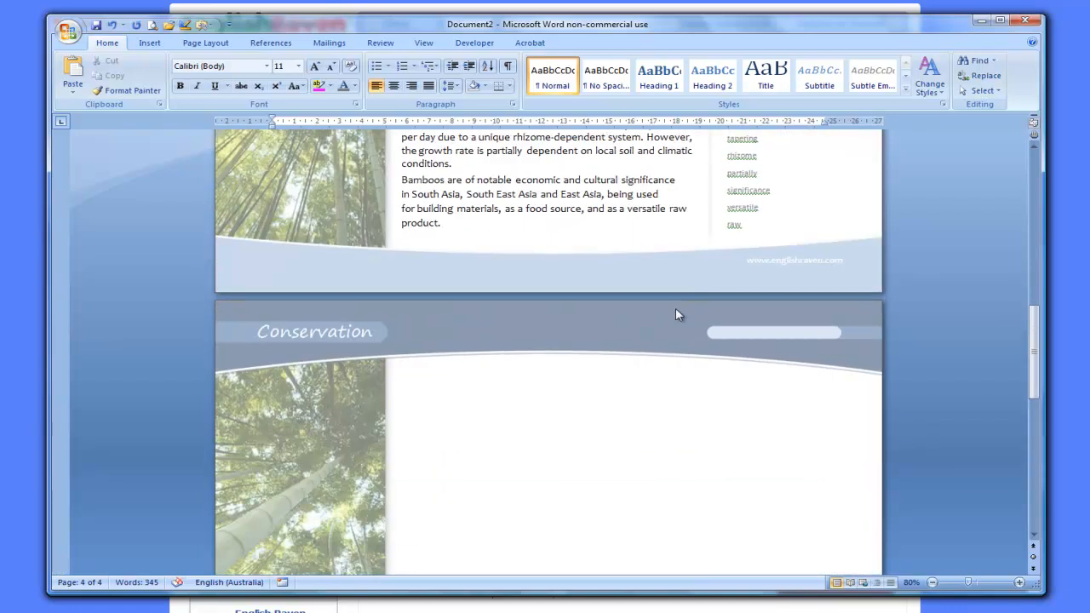
# Copy the red A badge and its "Write answers to the following questions:" heading from Bamboo_prep and paste them on page 3 of Document2.
pyautogui.scroll(-3, 675, 315)
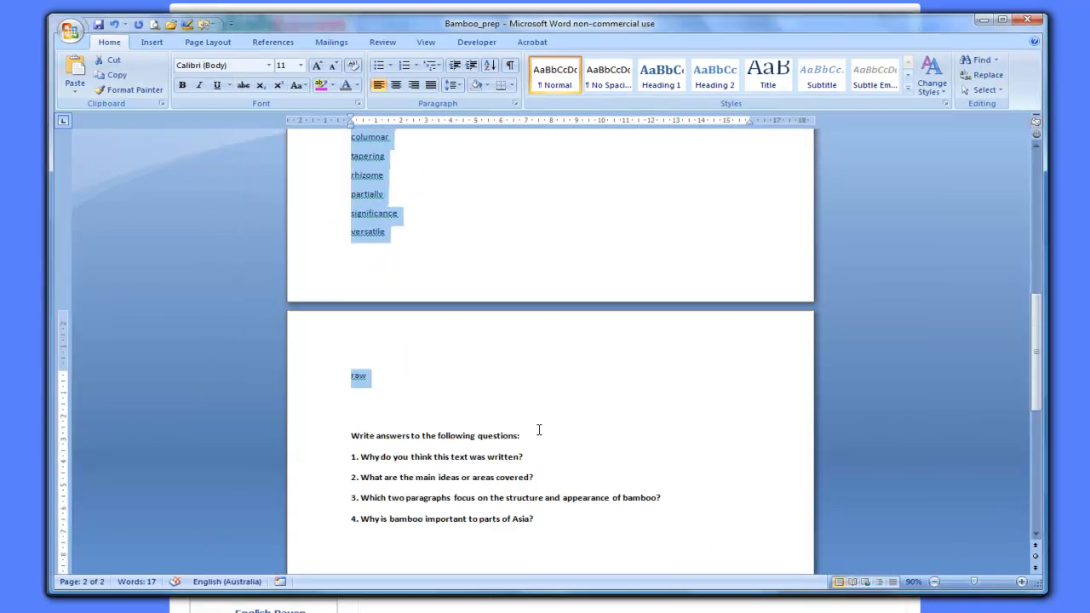
pyautogui.scroll(-8, 538, 429)
pyautogui.scroll(-5, 538, 429)
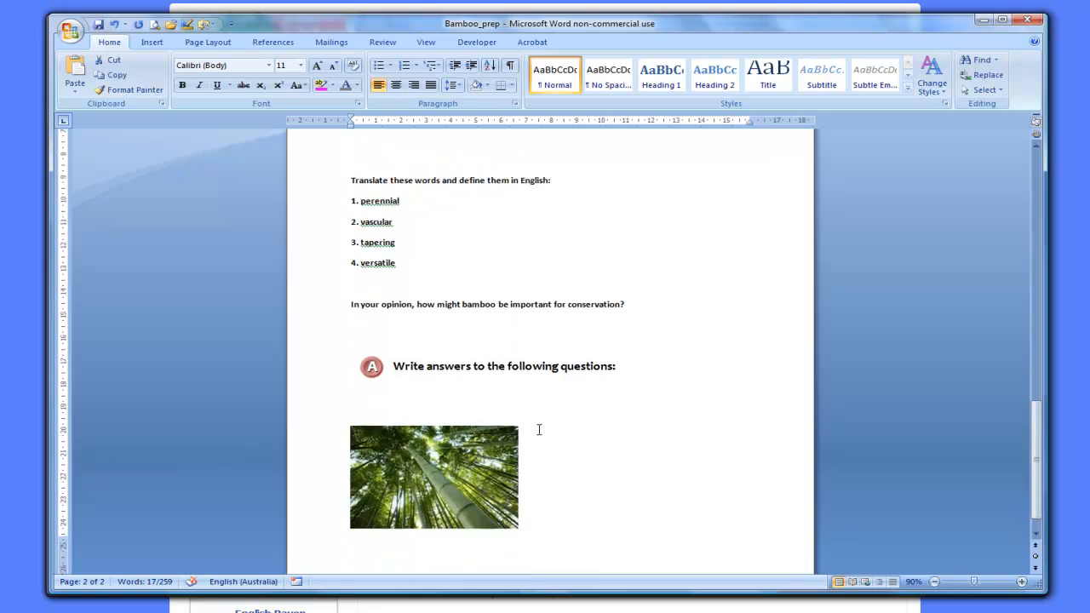
pyautogui.click(371, 366)
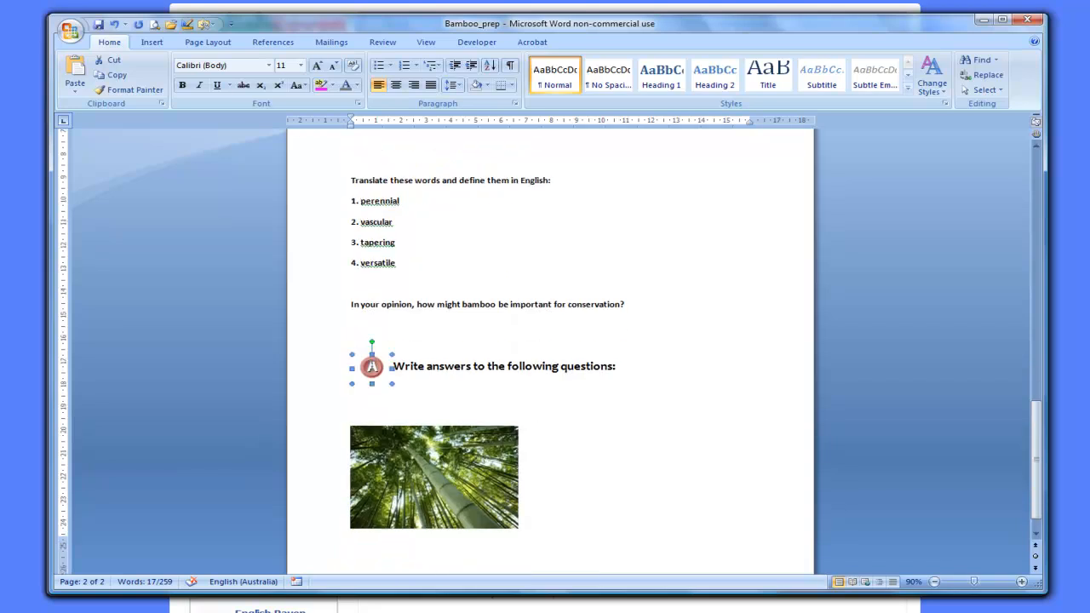
pyautogui.keyDown('shift'); pyautogui.click(438, 366); pyautogui.keyUp('shift')
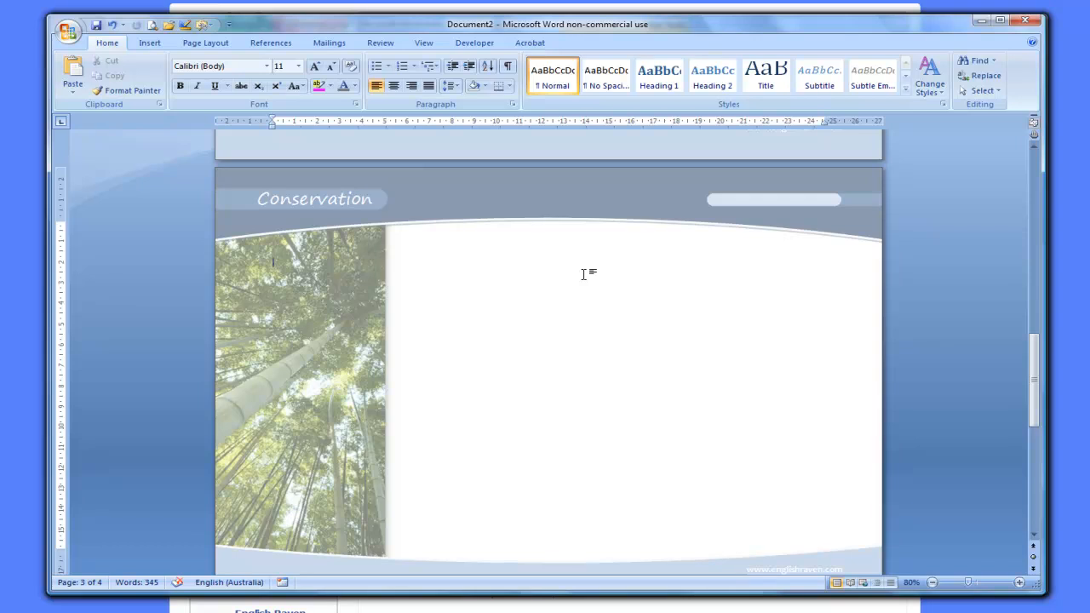
pyautogui.hotkey('ctrl', 'v')
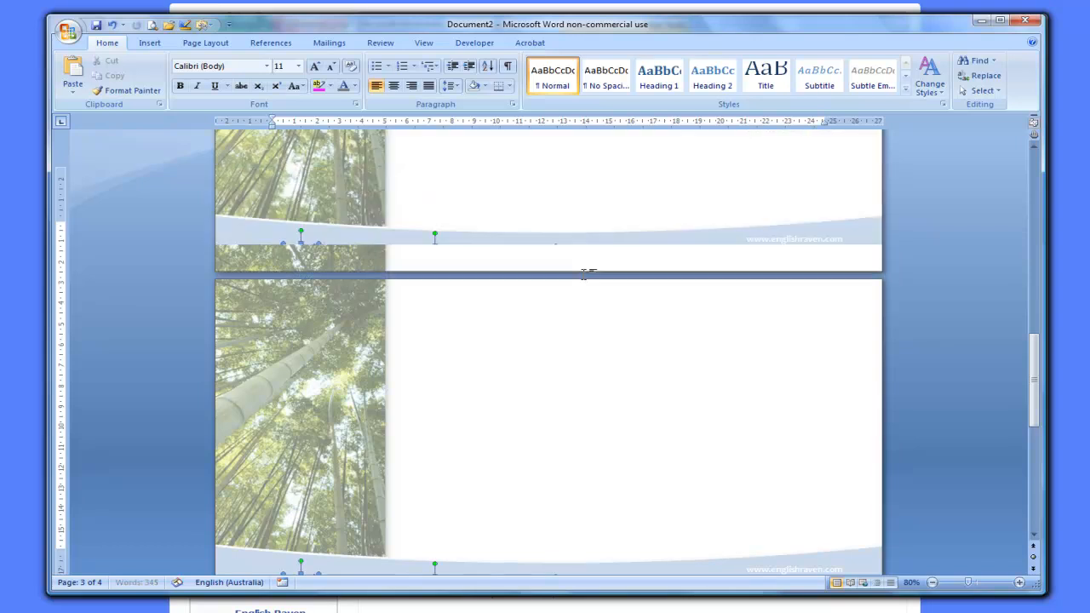
# Move the pasted A badge and heading to the top of page 3's white area, just beside the bamboo photo.
pyautogui.scroll(5, 561, 312)
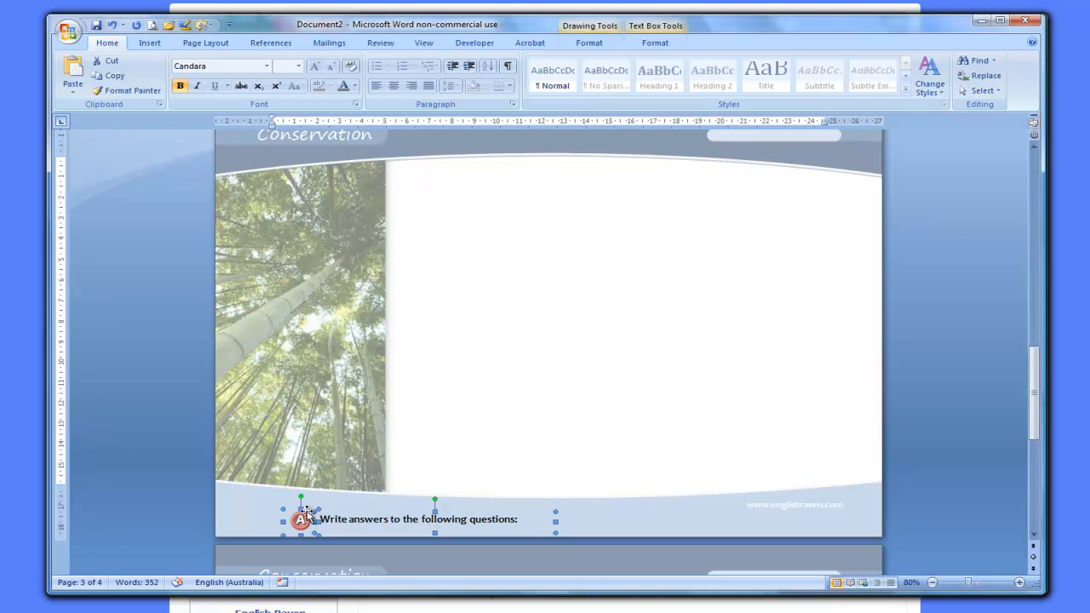
pyautogui.moveTo(305, 516); pyautogui.dragTo(411, 173)
pyautogui.click(524, 278)
pyautogui.scroll(3, 523, 278)
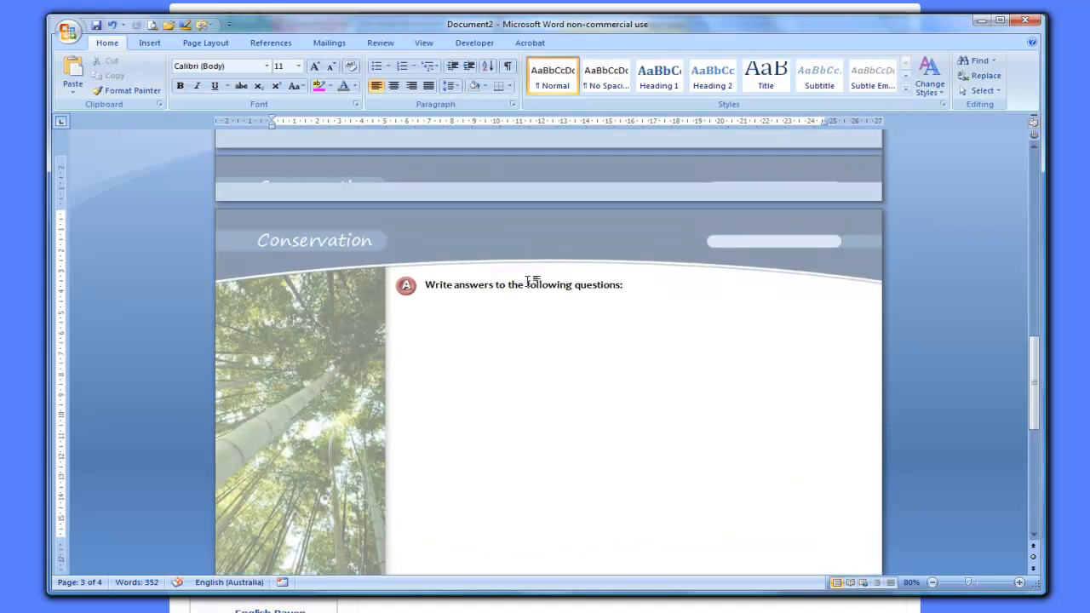
# Check the section A heading's colour in Bamboo master.pdf and try the standard blue font colour on the heading in Document2.
pyautogui.click(508, 610)
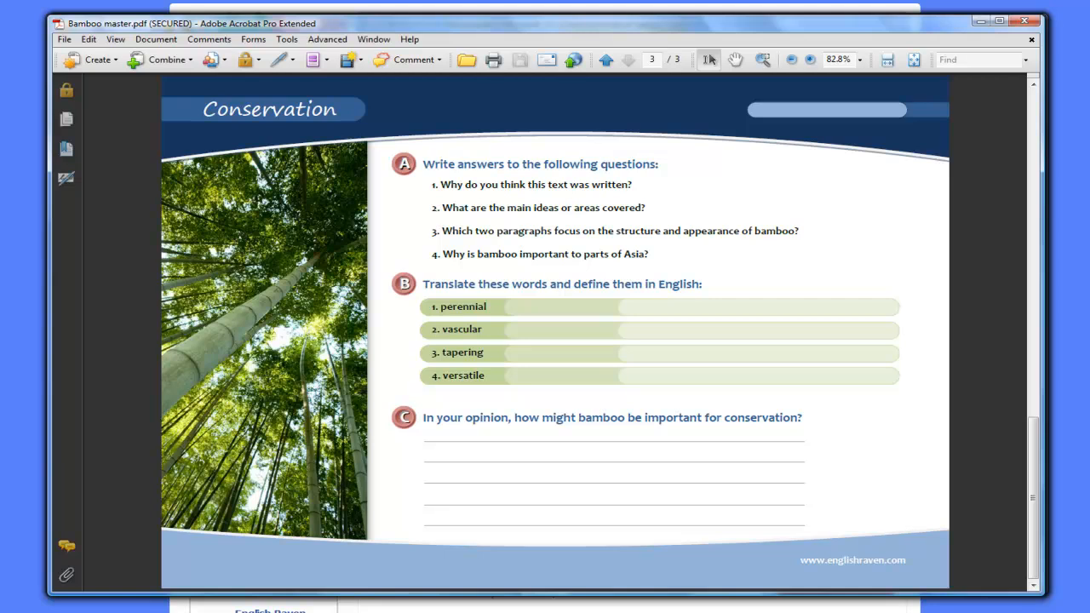
pyautogui.hotkey('alt', 'Tab')
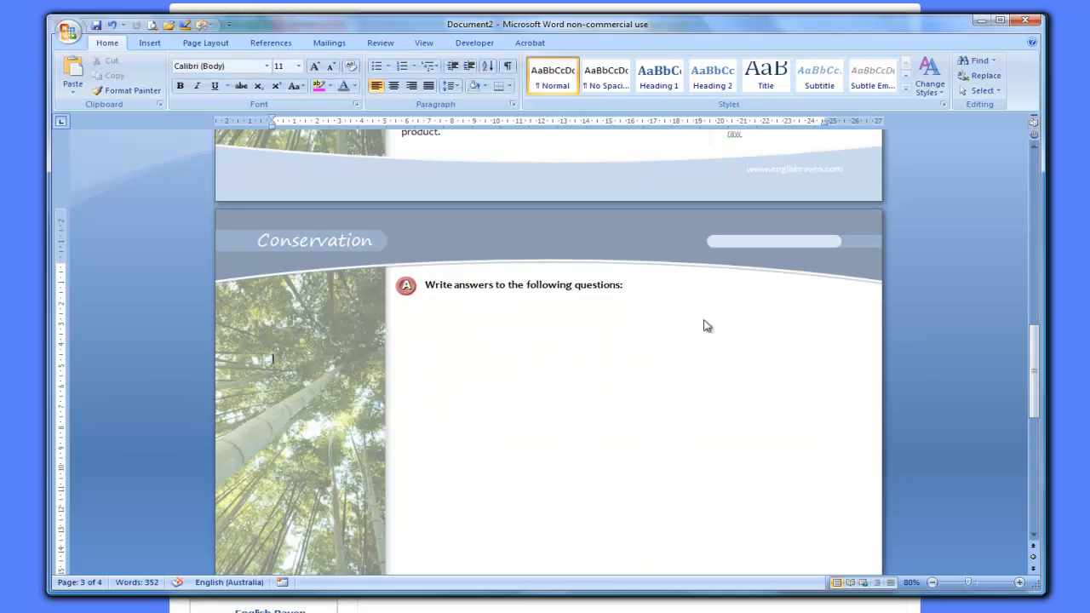
pyautogui.click(494, 285)
pyautogui.moveTo(432, 287); pyautogui.dragTo(630, 286)
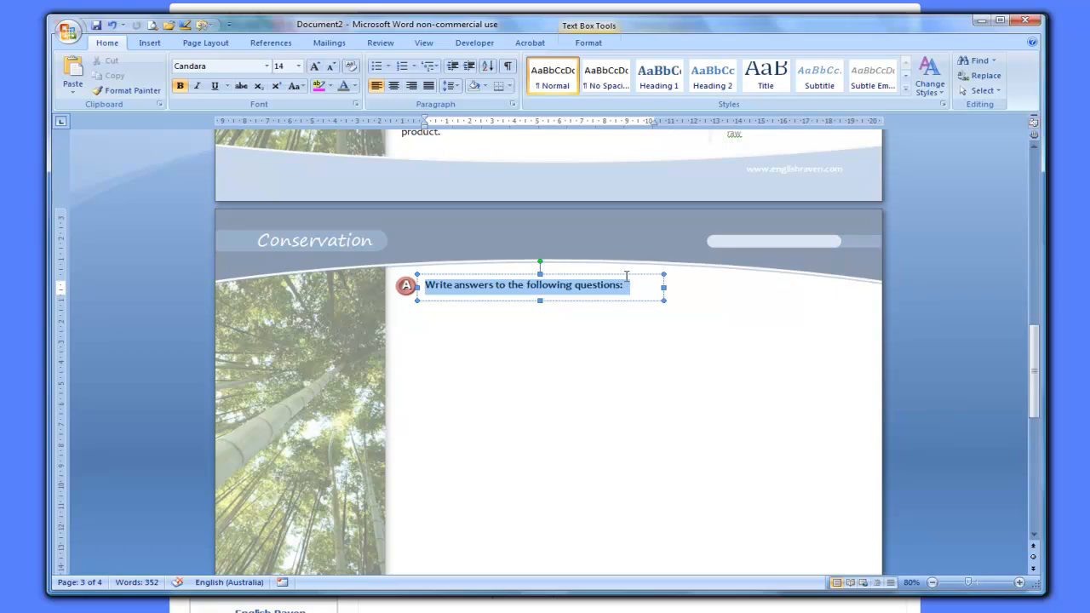
pyautogui.click(355, 86)
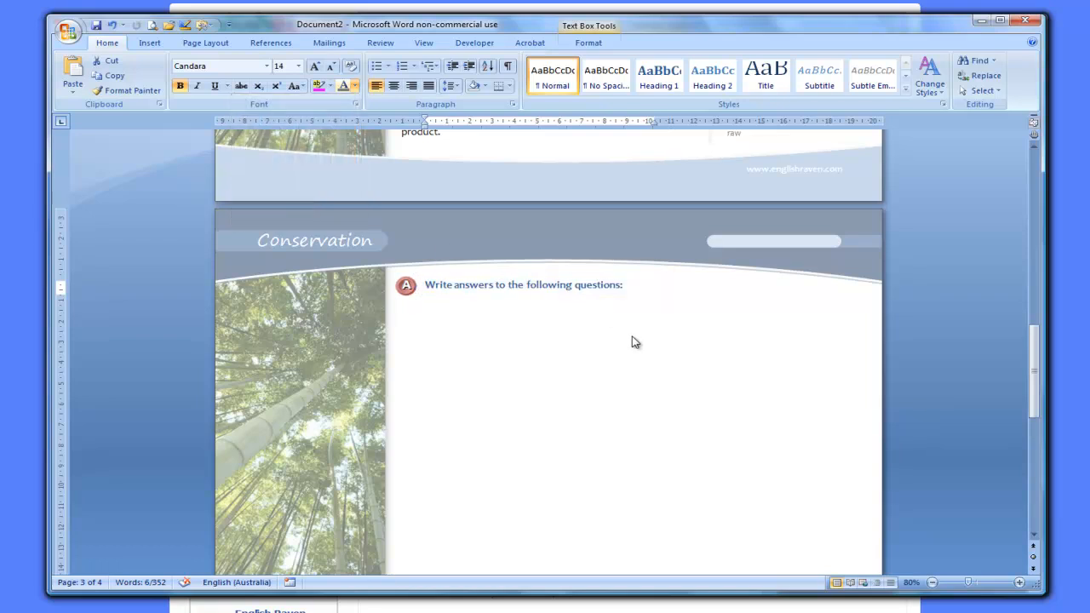
pyautogui.click(637, 288)
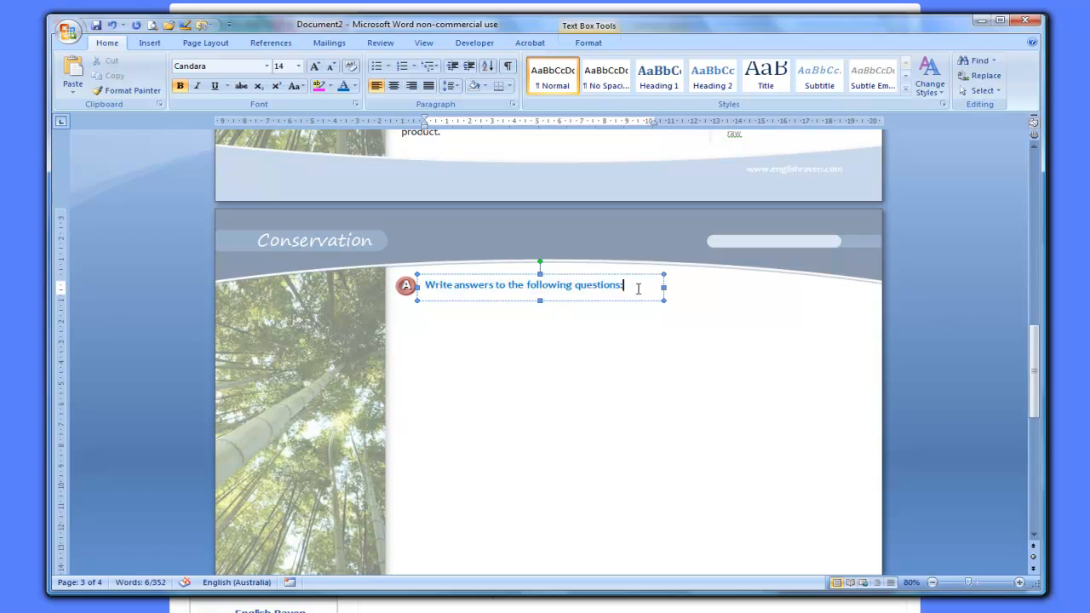
# Try a dark blue theme shade as the font colour of the "Write answers to the following questions:" heading.
pyautogui.moveTo(425, 286); pyautogui.dragTo(624, 275)
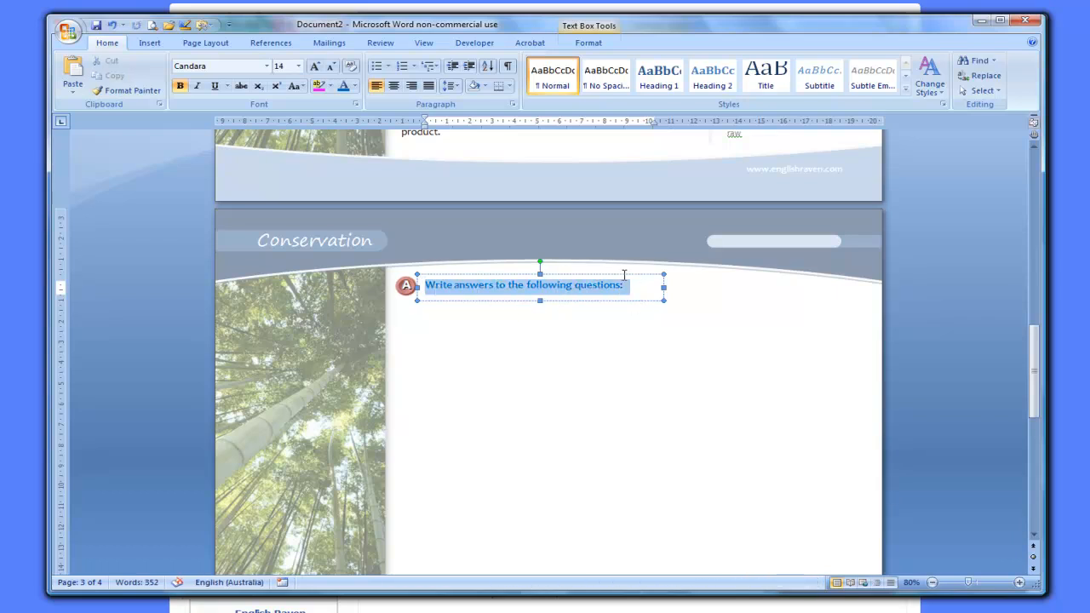
pyautogui.click(355, 86)
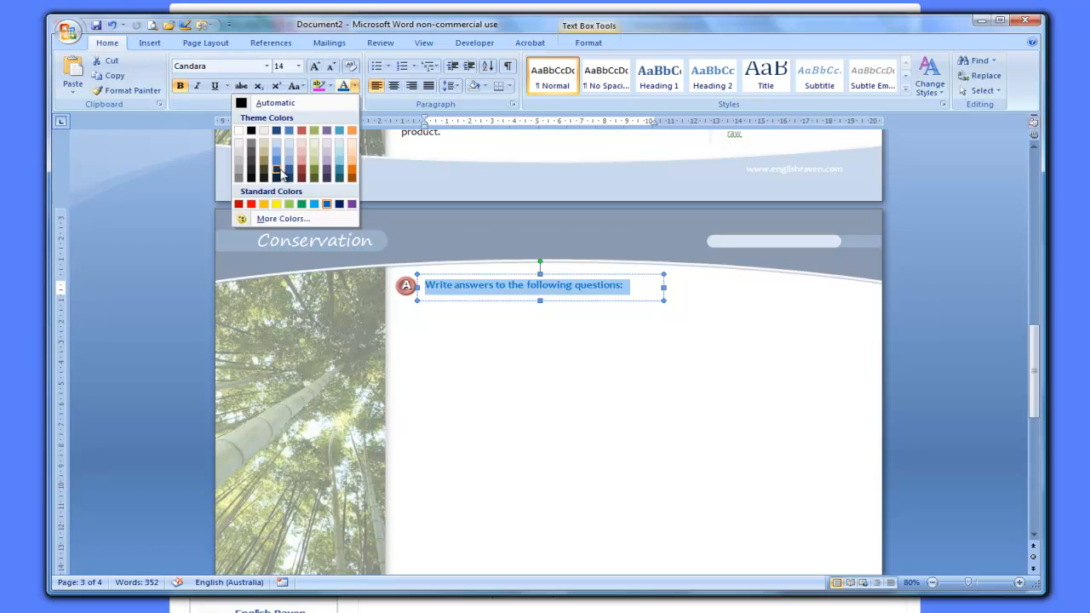
pyautogui.click(327, 203)
pyautogui.click(641, 291)
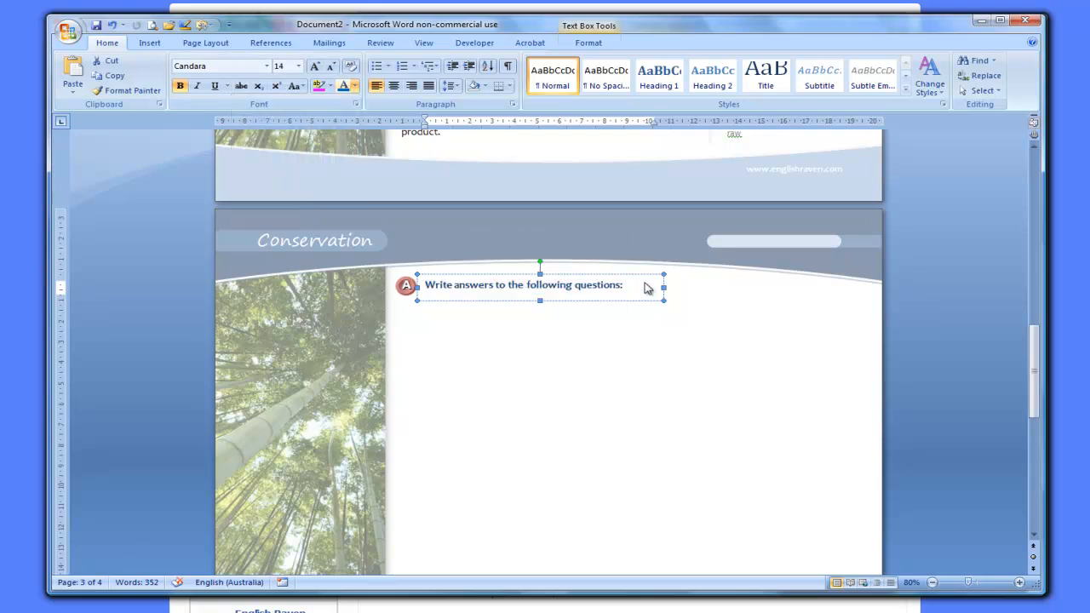
pyautogui.click(609, 347)
# Compare the heading with Bamboo master.pdf again and set its font colour to the darker shade of the blue accent theme colour.
pyautogui.hotkey('alt', 'Tab')
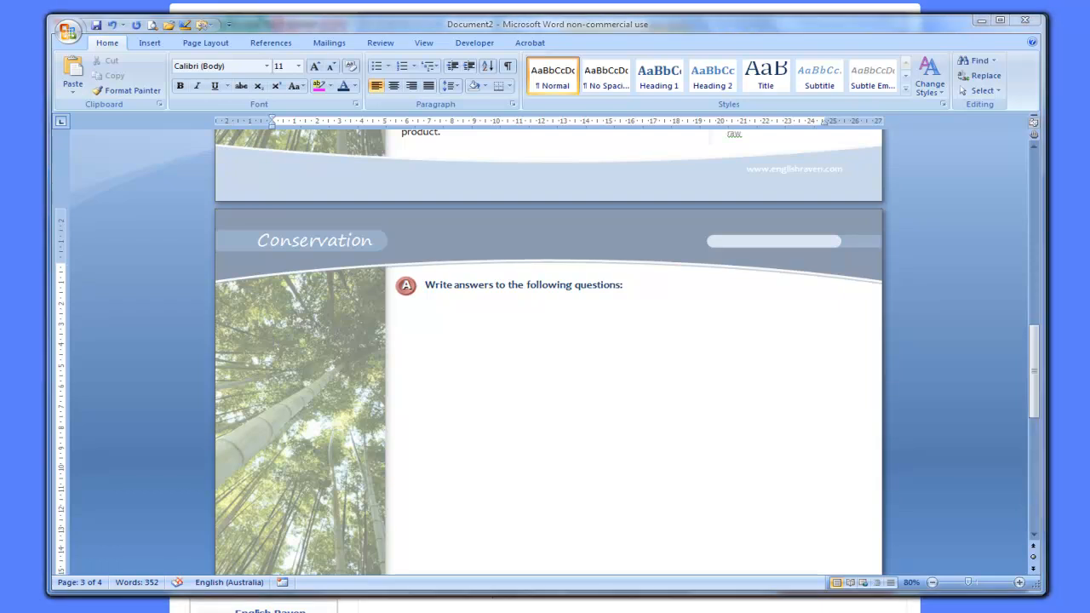
pyautogui.hotkey('alt', 'Tab')
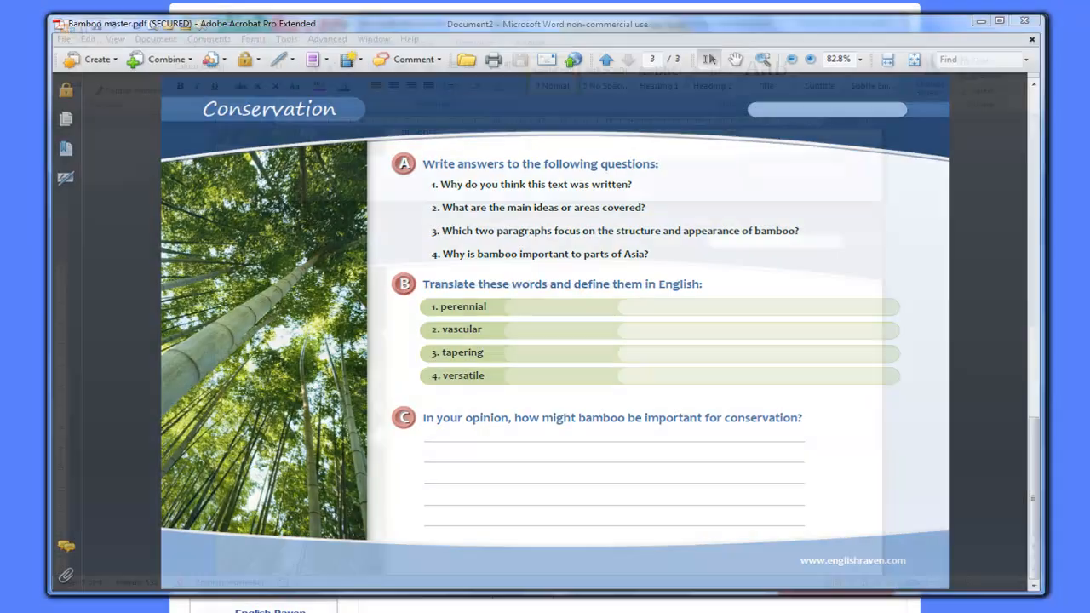
pyautogui.click(480, 284)
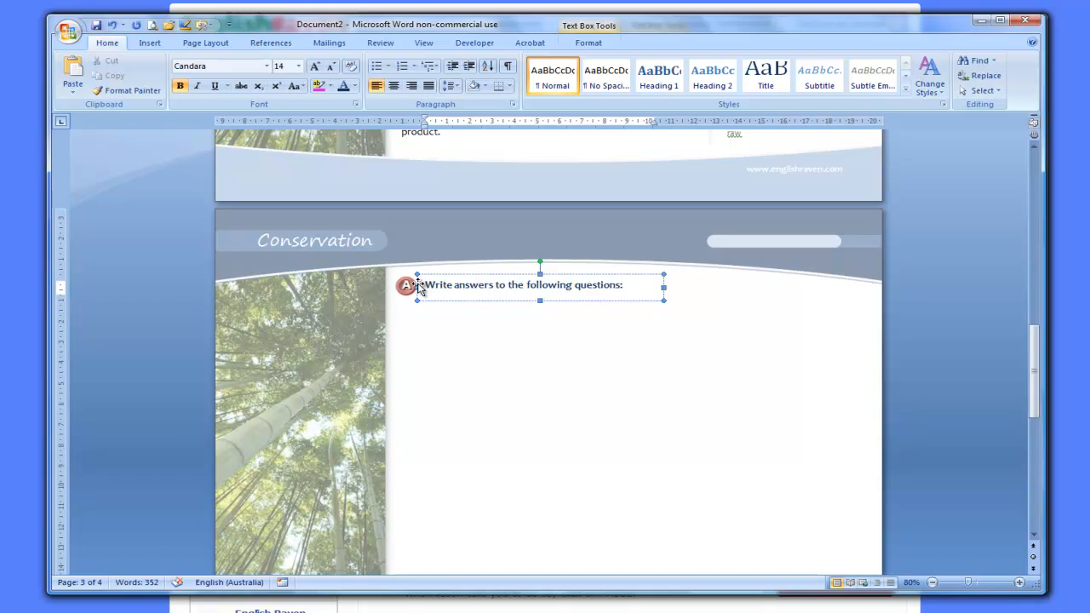
pyautogui.moveTo(424, 284); pyautogui.dragTo(625, 262)
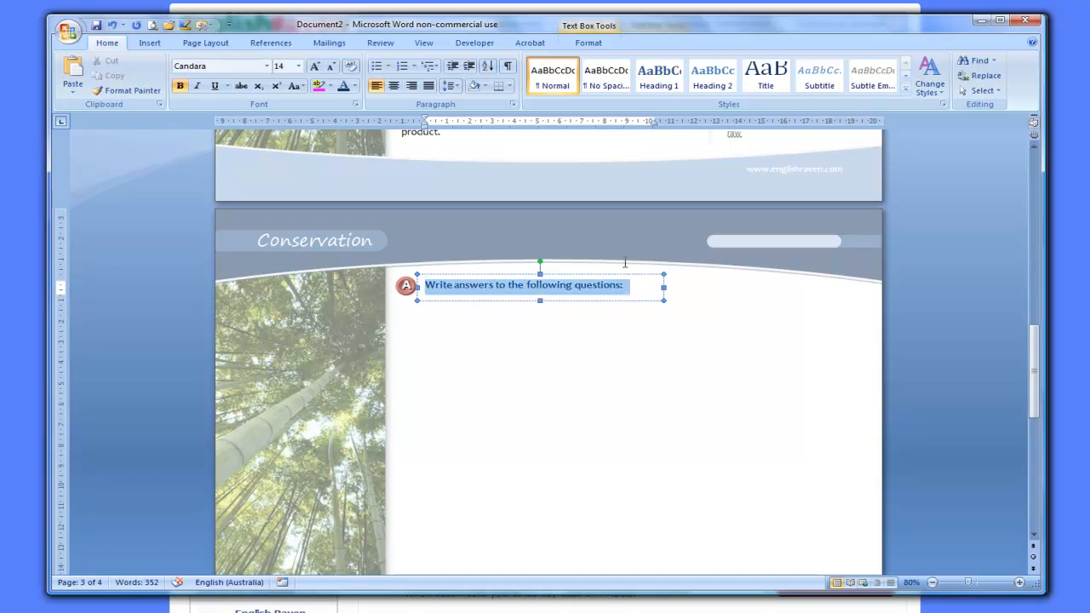
pyautogui.click(352, 86)
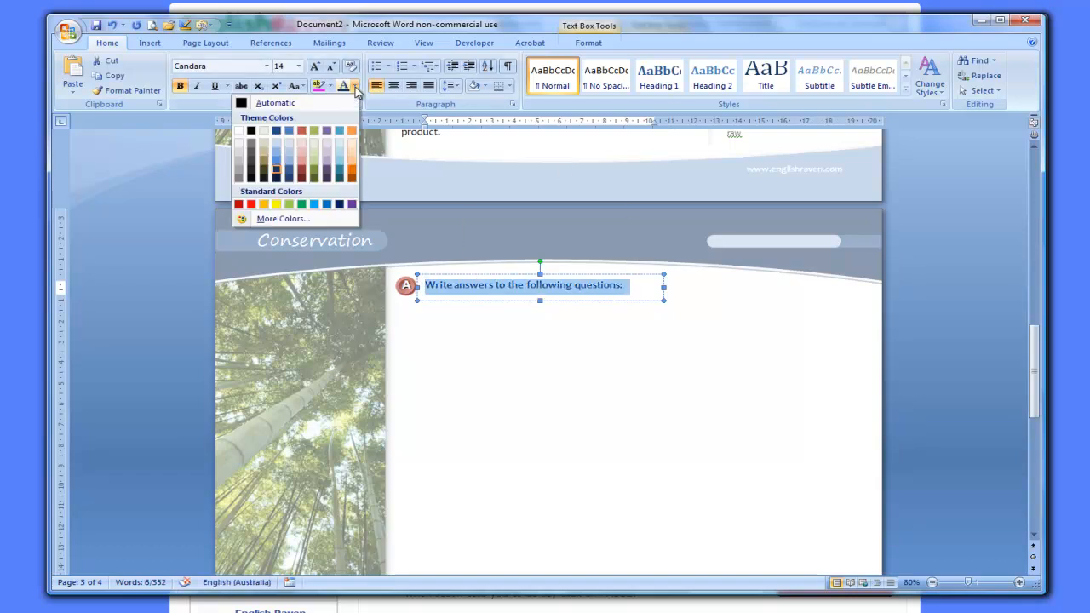
pyautogui.click(289, 170)
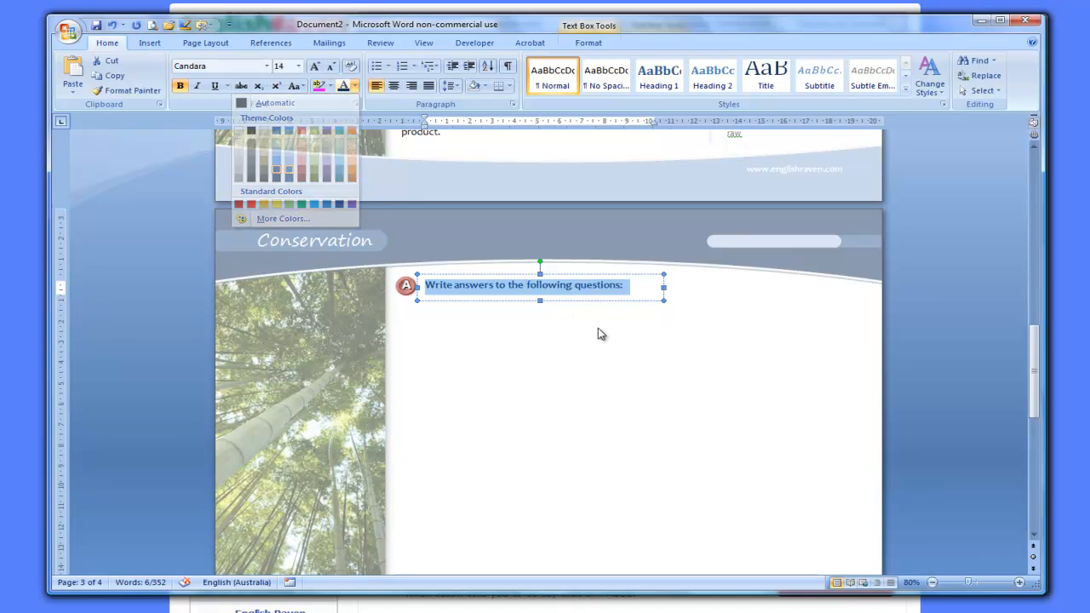
pyautogui.click(710, 313)
# Select the A badge and its "Write answers to the following questions:" heading together on page 3.
pyautogui.scroll(-1, 709, 311)
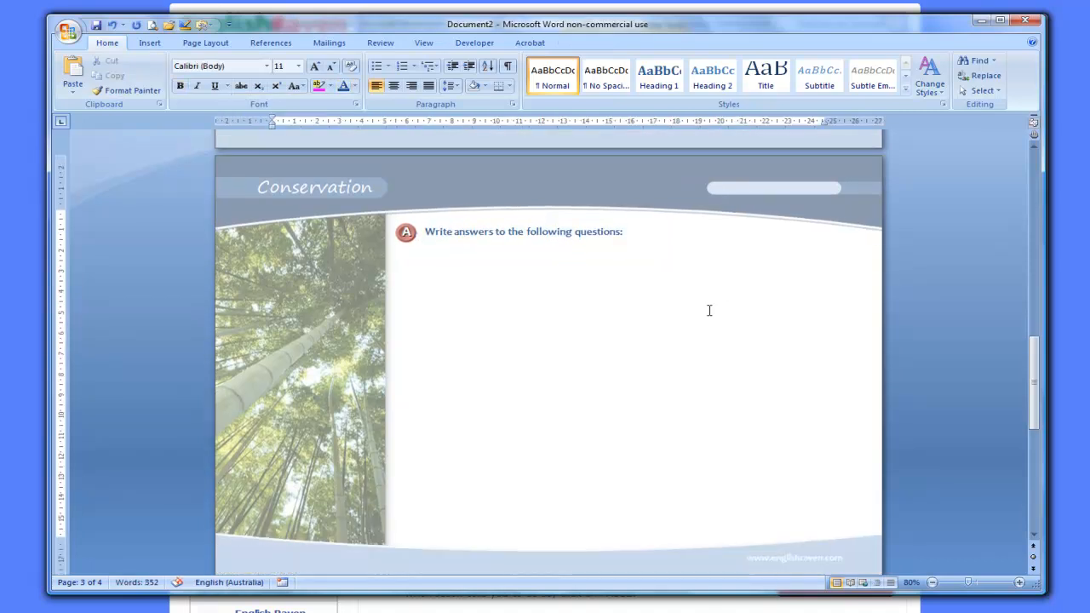
pyautogui.click(405, 230)
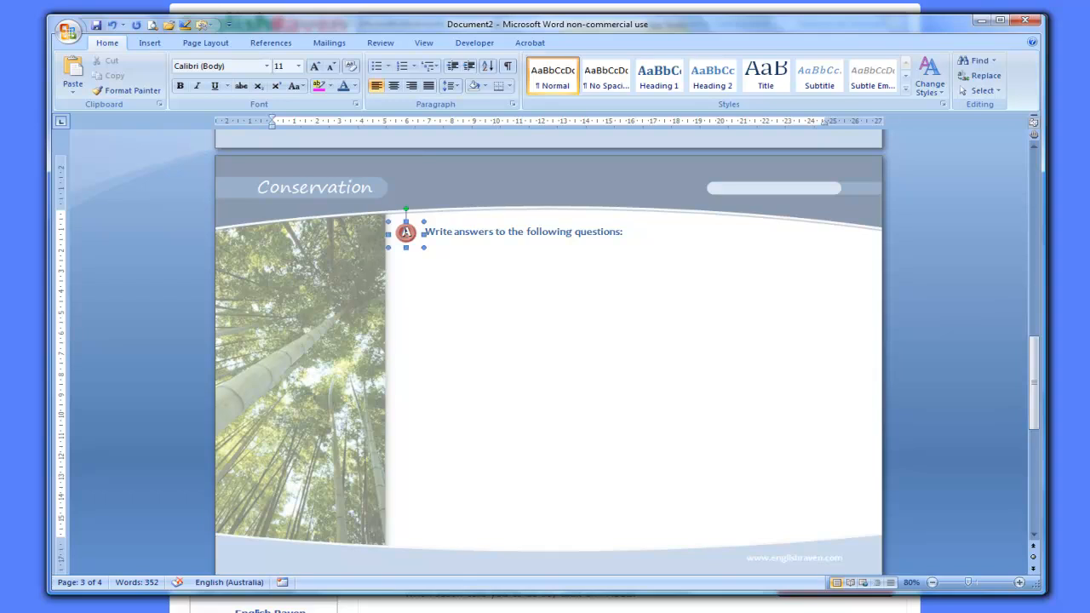
pyautogui.keyDown('shift'); pyautogui.click(470, 237); pyautogui.keyUp('shift')
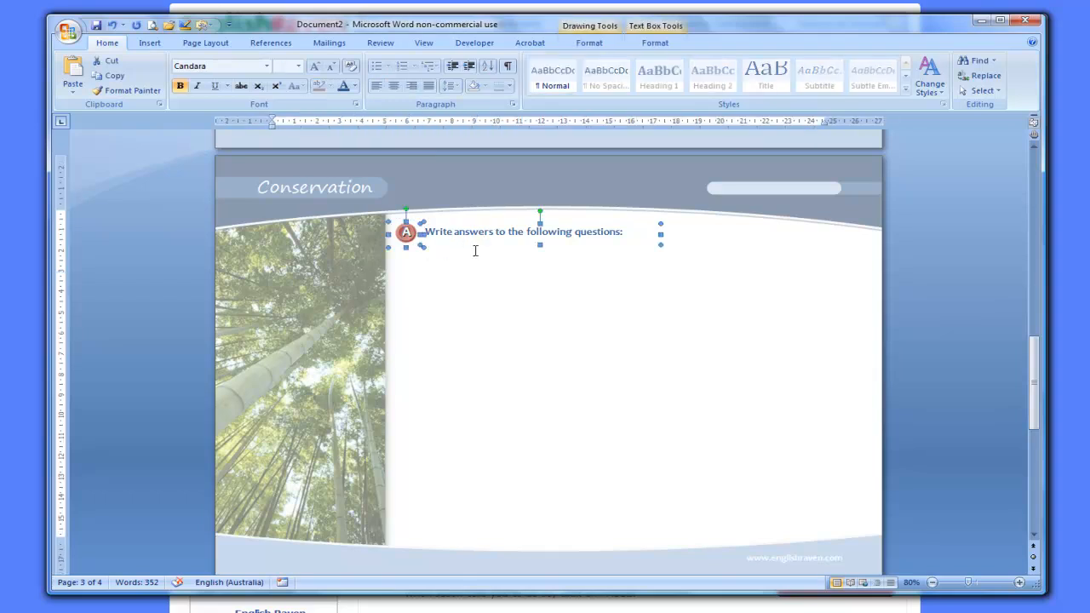
pyautogui.click(405, 231)
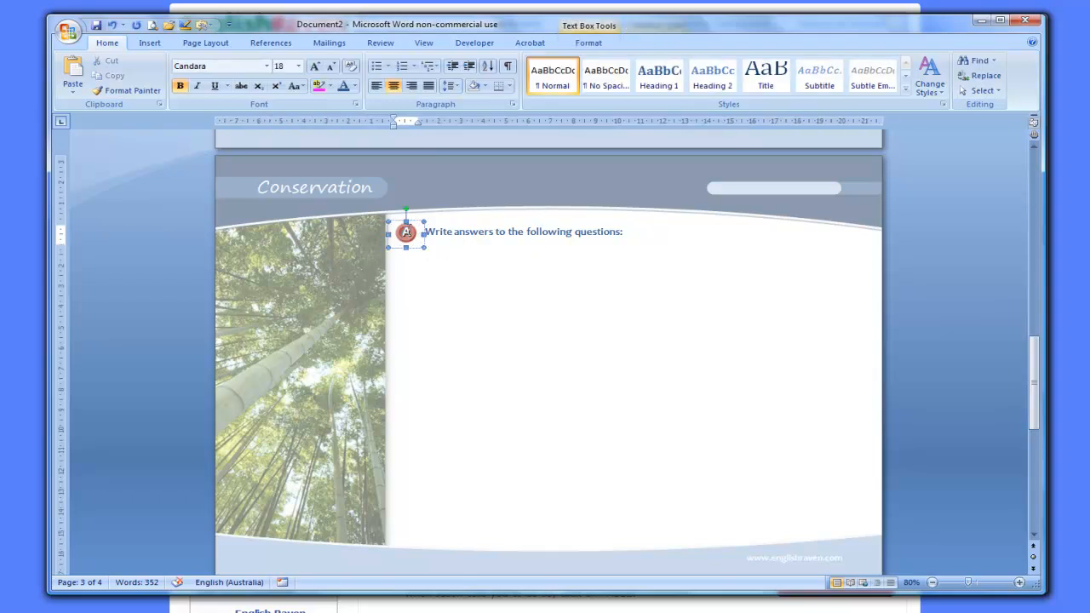
pyautogui.keyDown('shift'); pyautogui.click(465, 232); pyautogui.keyUp('shift')
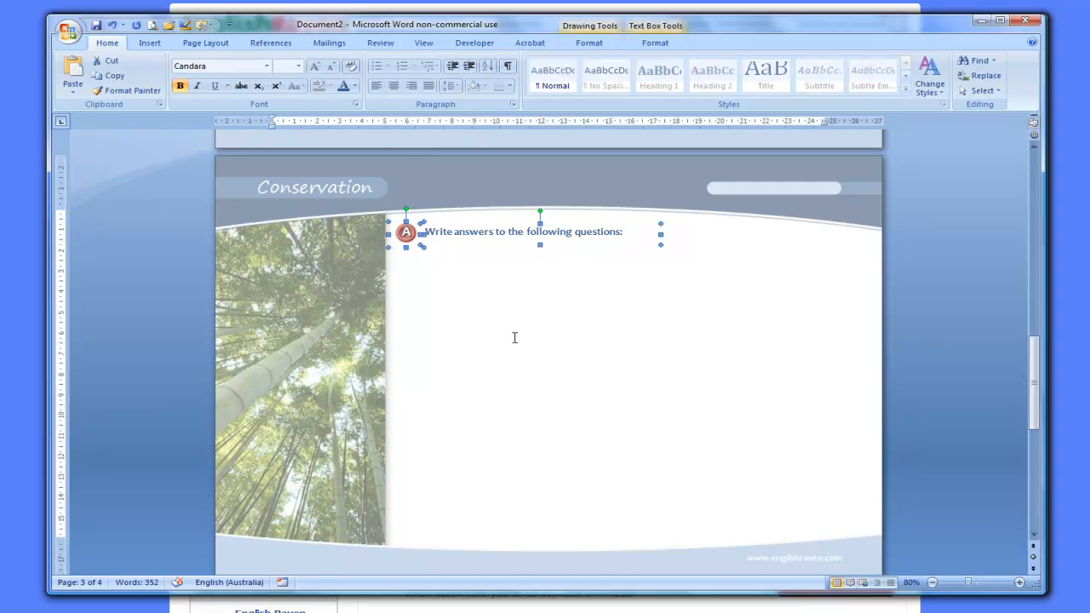
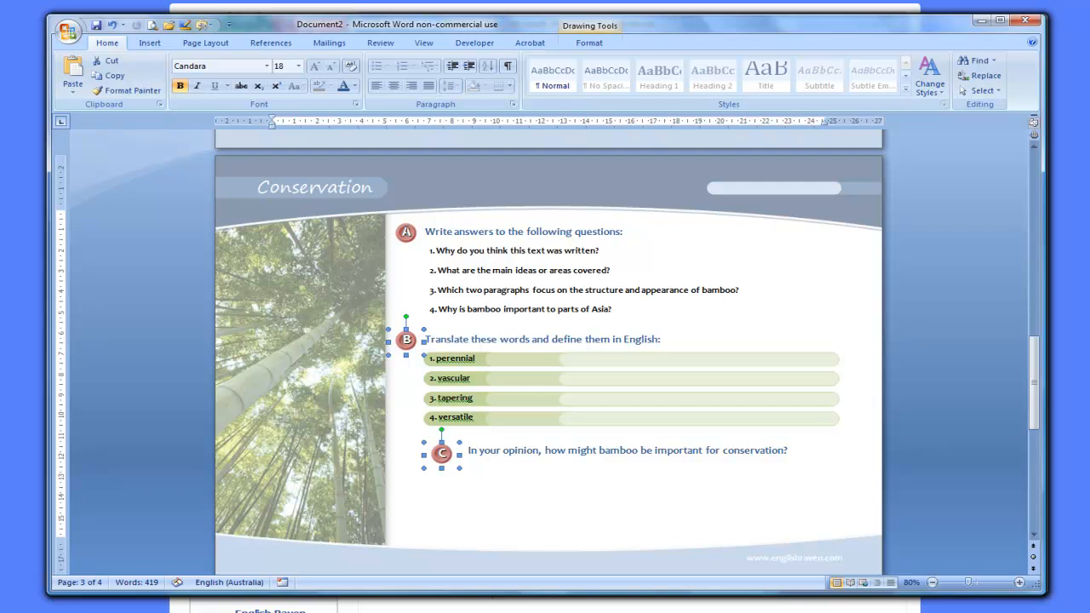
# Align the A, B and C badges on page 3 to their left edges.
pyautogui.click(445, 454)
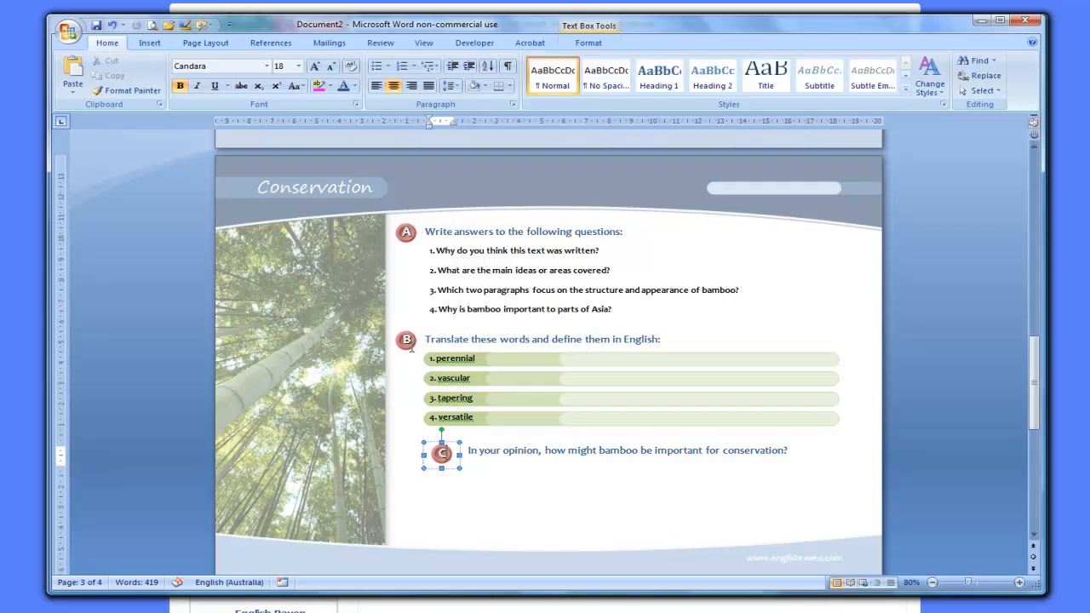
pyautogui.keyDown('shift'); pyautogui.click(409, 346); pyautogui.keyUp('shift')
pyautogui.keyDown('shift'); pyautogui.click(406, 231); pyautogui.keyUp('shift')
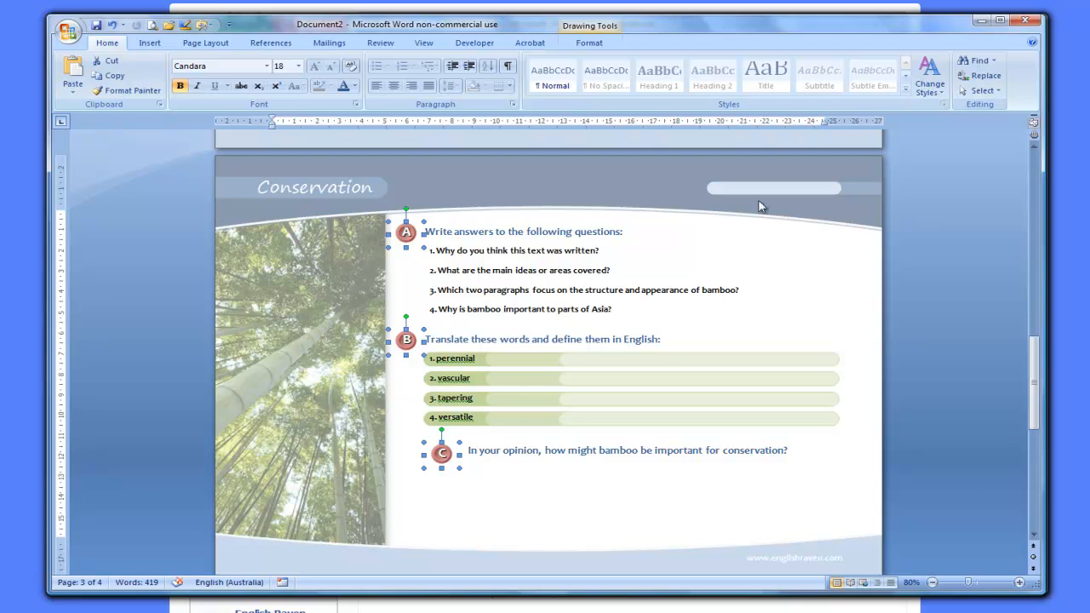
pyautogui.click(591, 46)
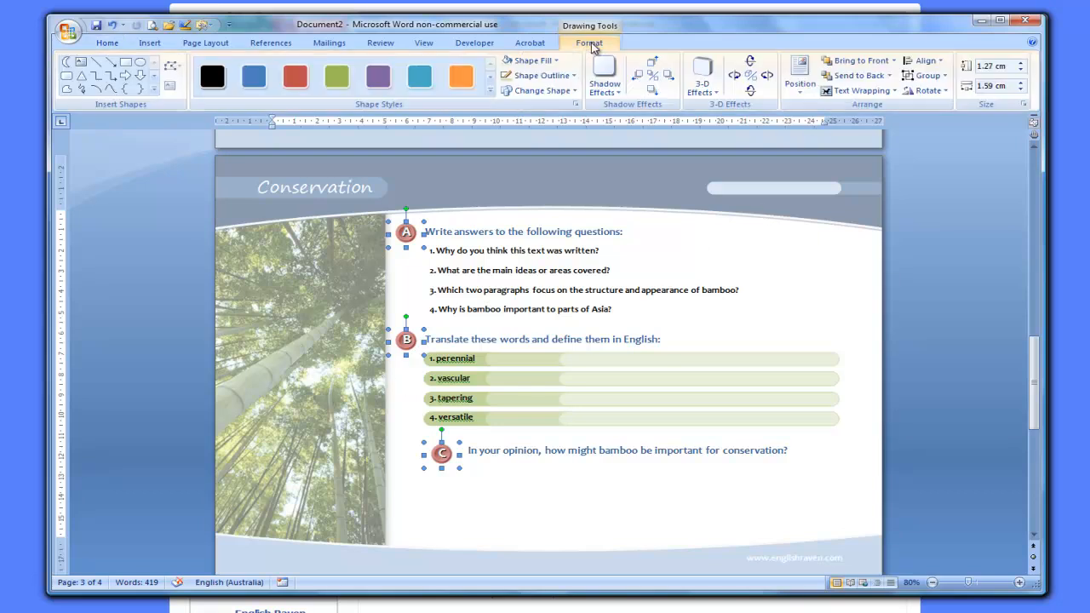
pyautogui.click(925, 63)
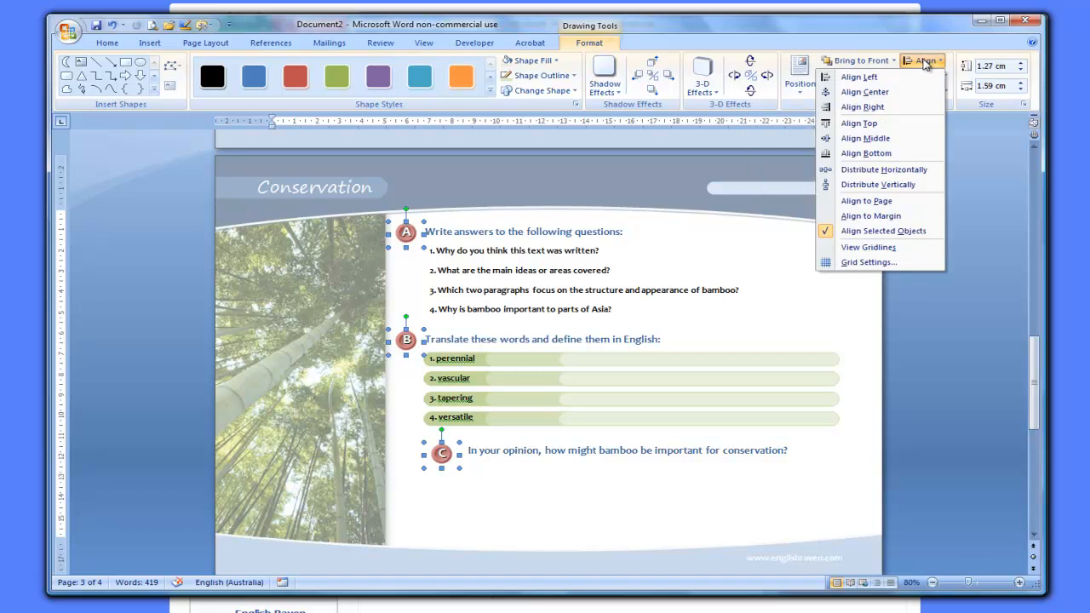
pyautogui.click(868, 78)
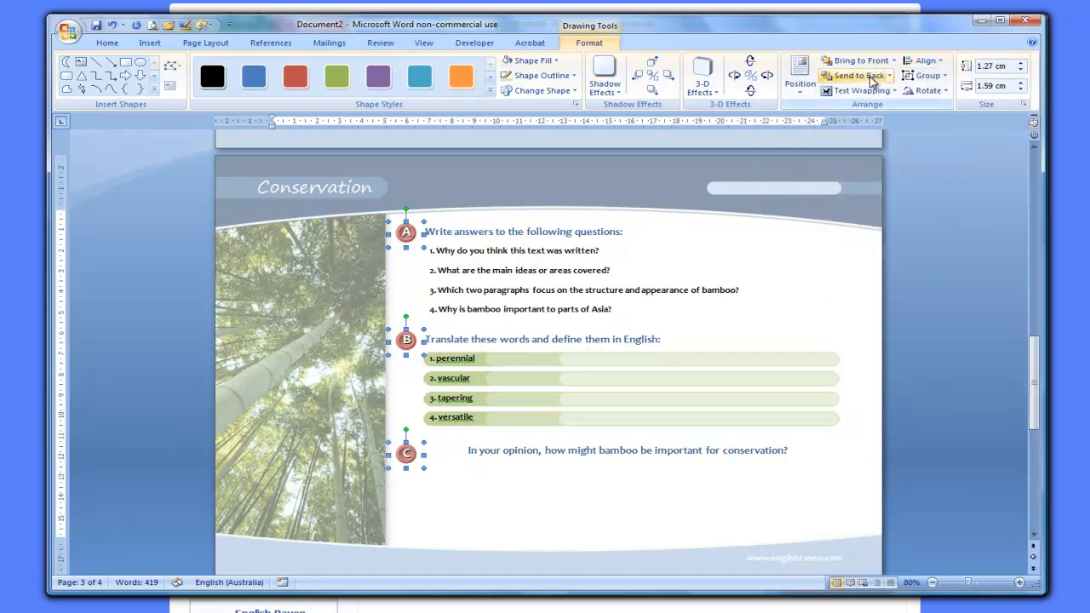
# Align the text boxes of the three blue section headings to their left edges.
pyautogui.click(527, 455)
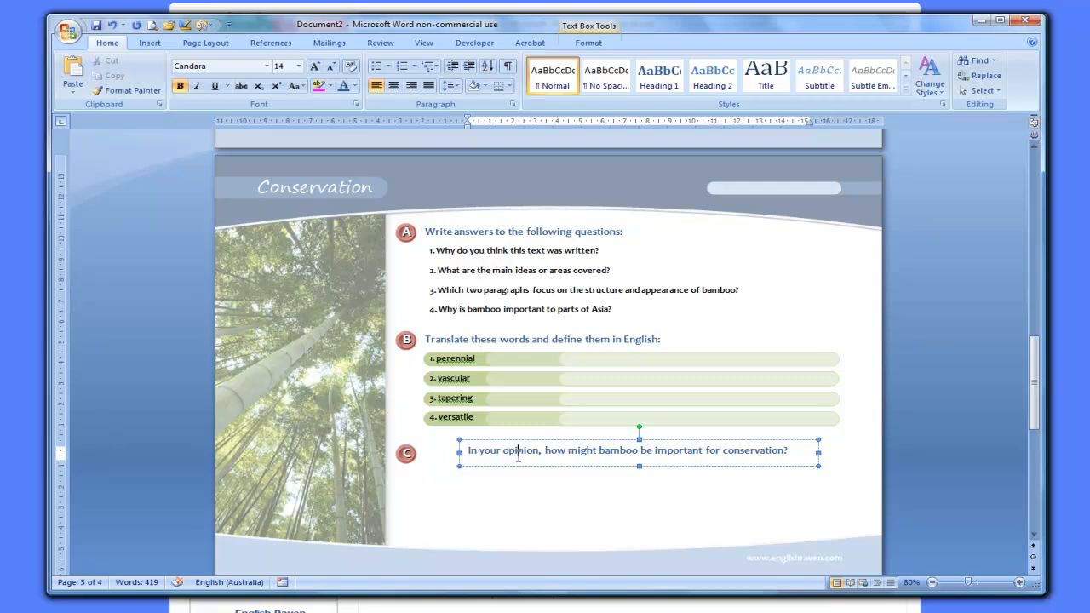
pyautogui.keyDown('shift'); pyautogui.click(541, 341); pyautogui.keyUp('shift')
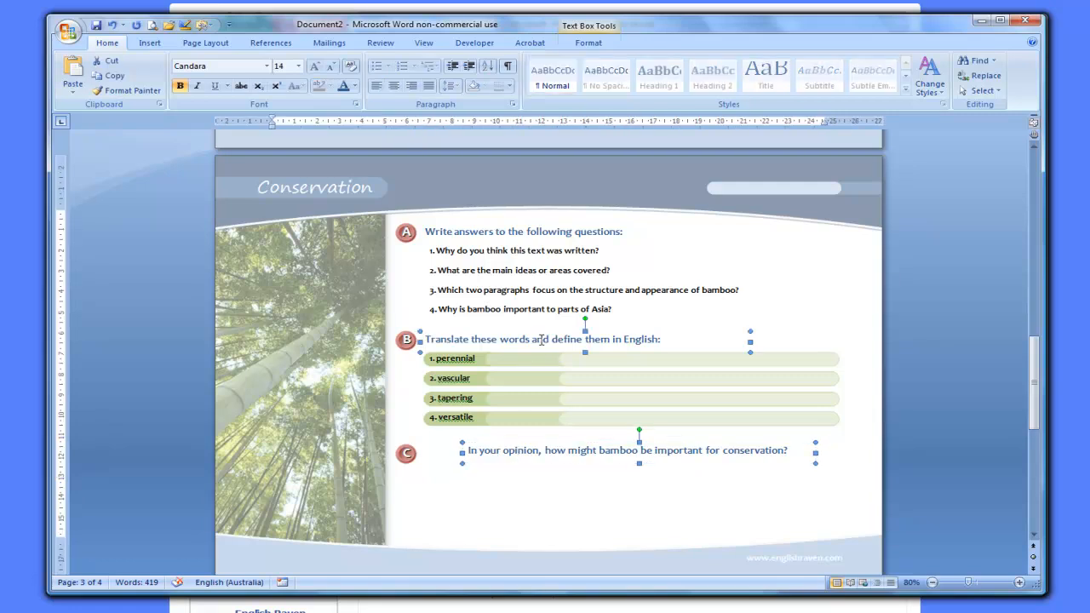
pyautogui.keyDown('shift'); pyautogui.click(542, 230); pyautogui.keyUp('shift')
pyautogui.click(587, 42)
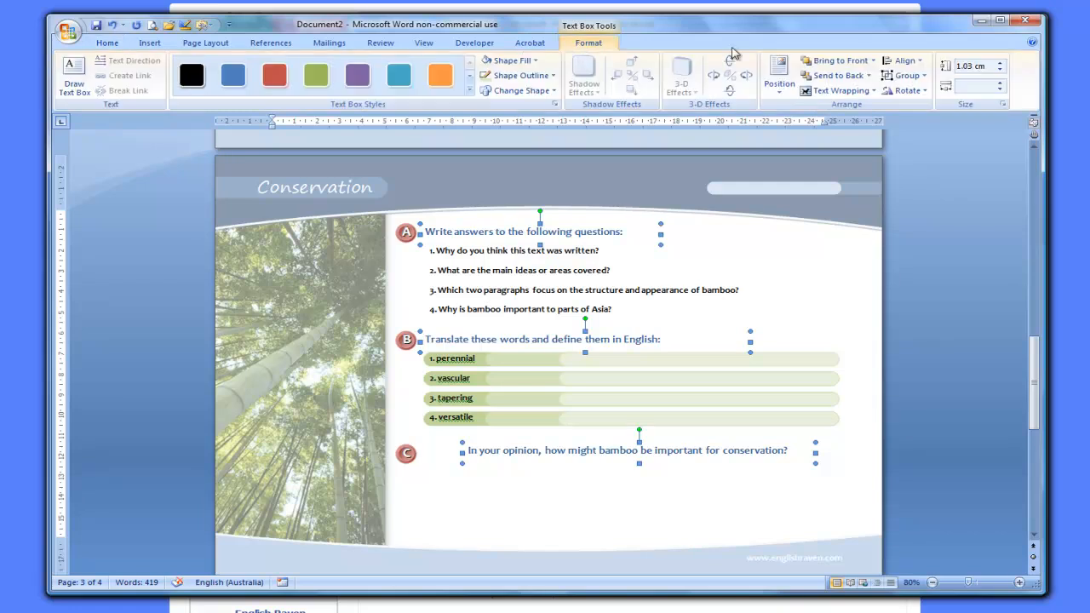
pyautogui.click(903, 60)
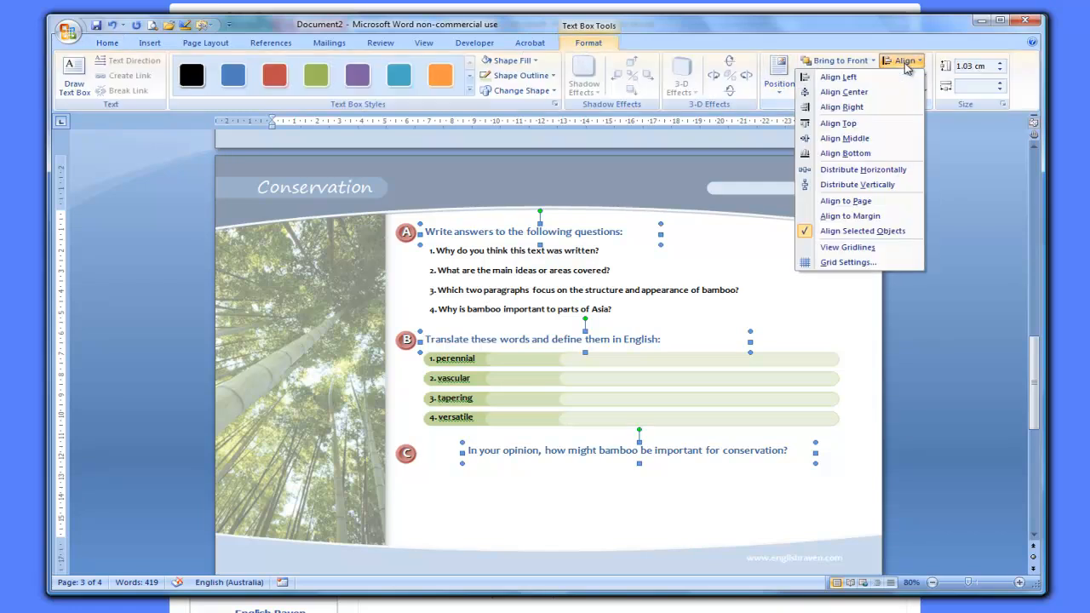
pyautogui.click(843, 80)
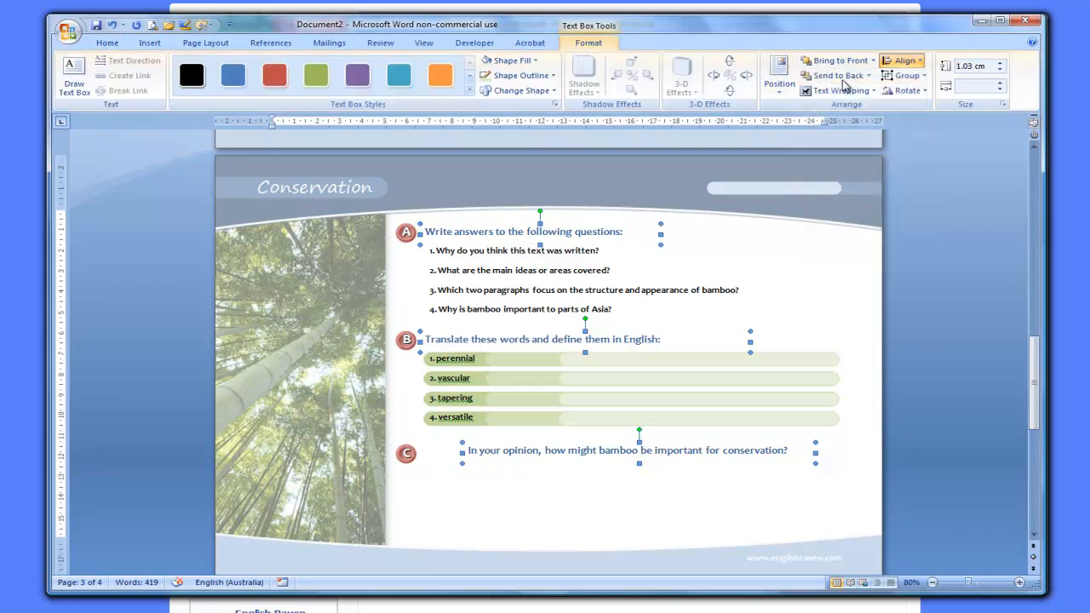
# Nudge the "In your opinion, how might bamboo be important for conservation?" heading slightly down, level with the C badge.
pyautogui.click(491, 455)
pyautogui.click(505, 440)
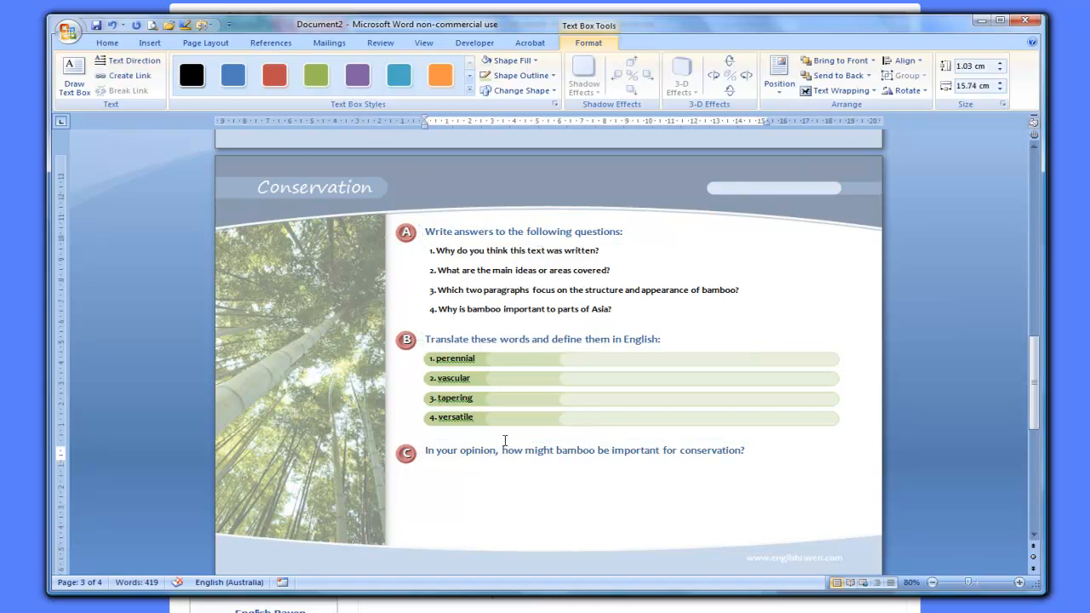
pyautogui.press('Down')
pyautogui.press('Down')
pyautogui.press('Down')
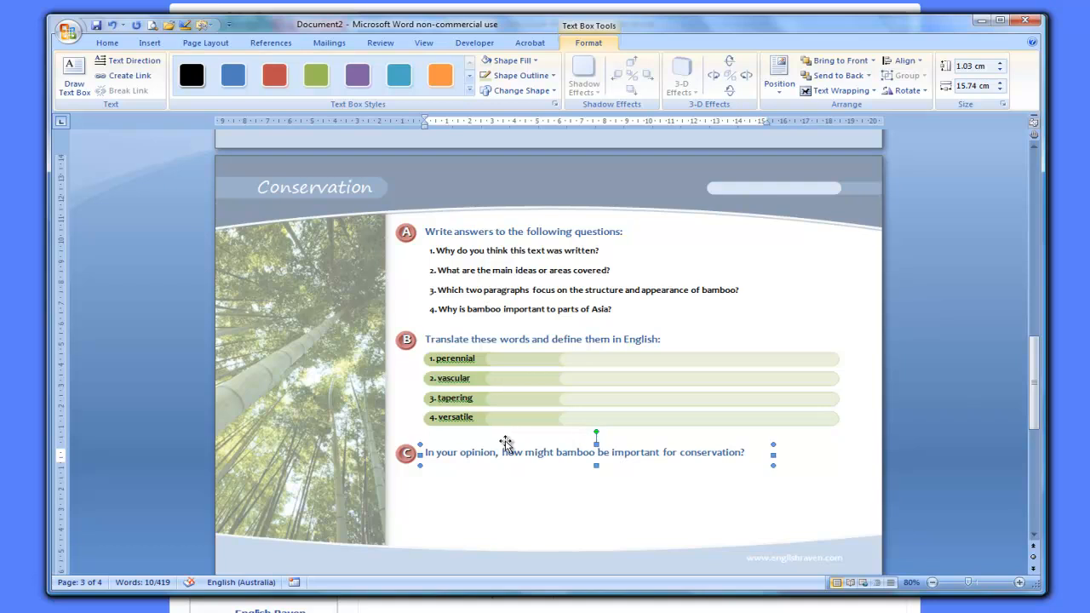
pyautogui.click(843, 446)
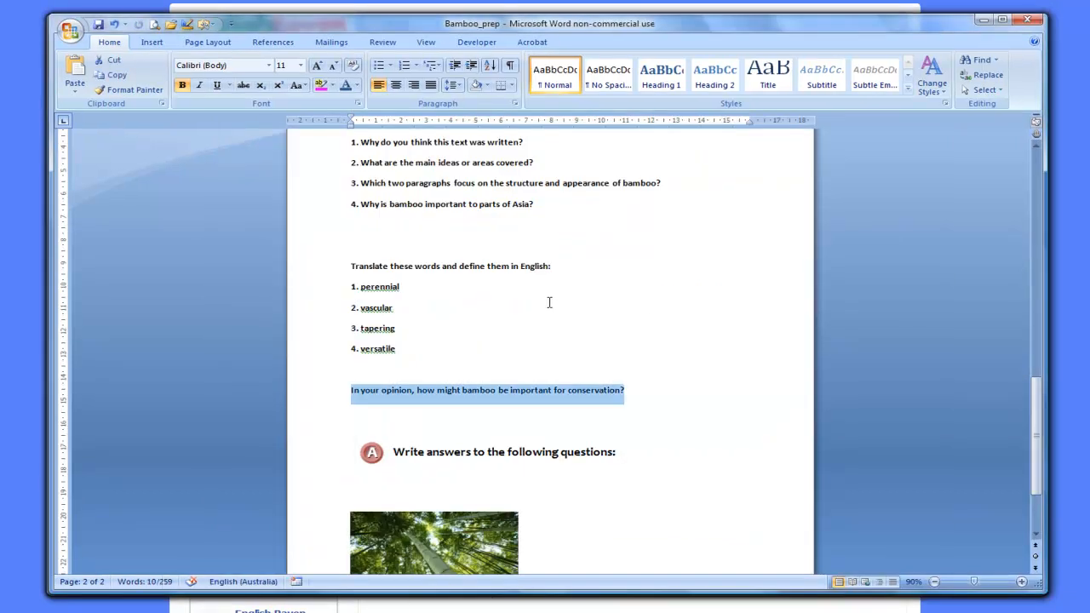
# Look through Bamboo_prep, check section C's answer lines on page 3 of Bamboo master.pdf, and return to Document2.
pyautogui.click(548, 300)
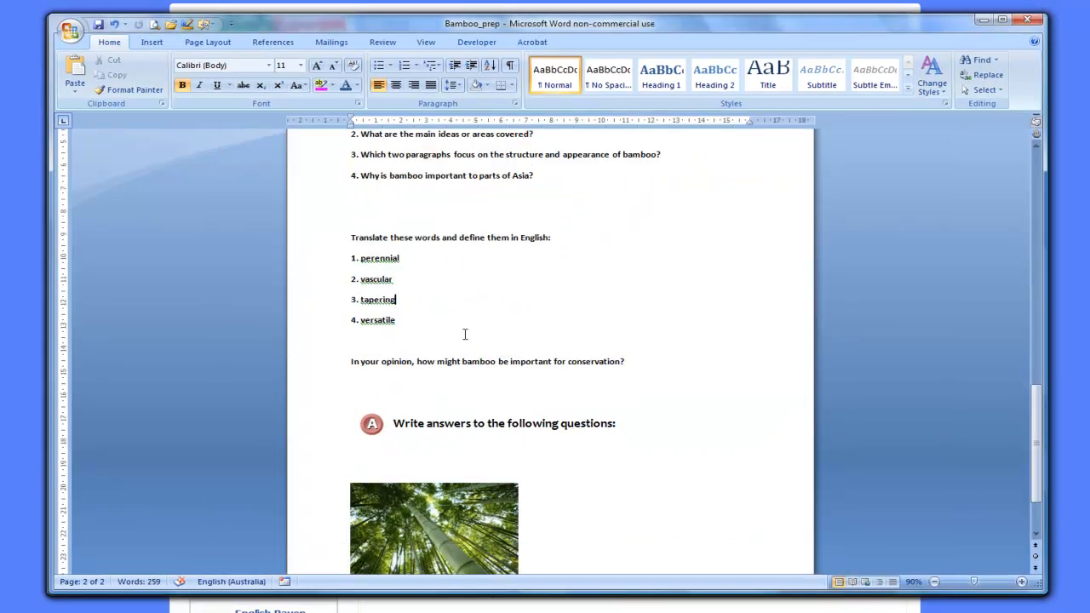
pyautogui.scroll(-2, 464, 333)
pyautogui.scroll(10, 464, 334)
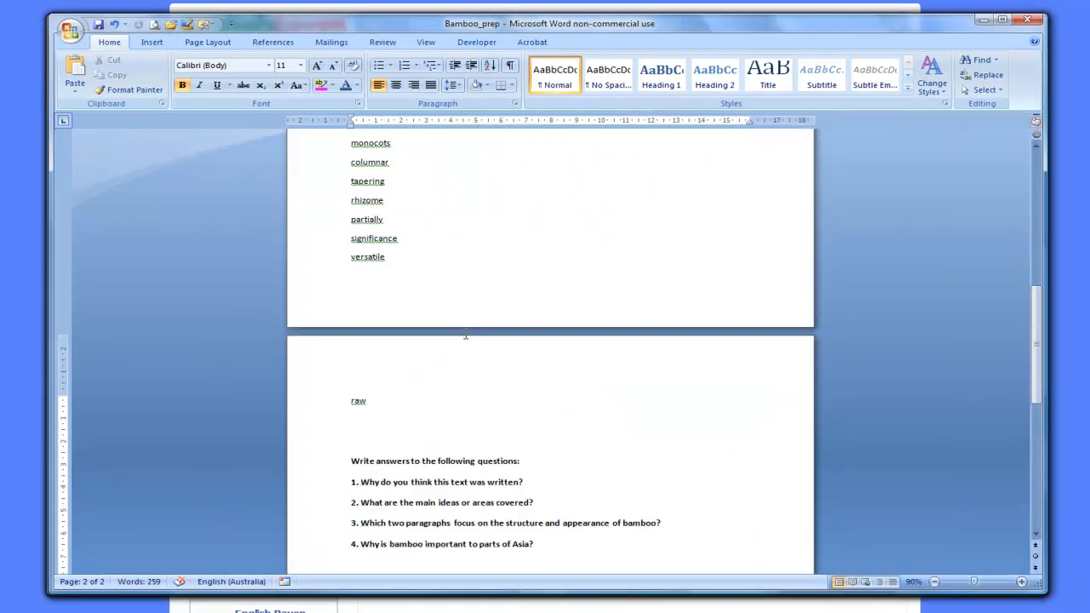
pyautogui.click(422, 611)
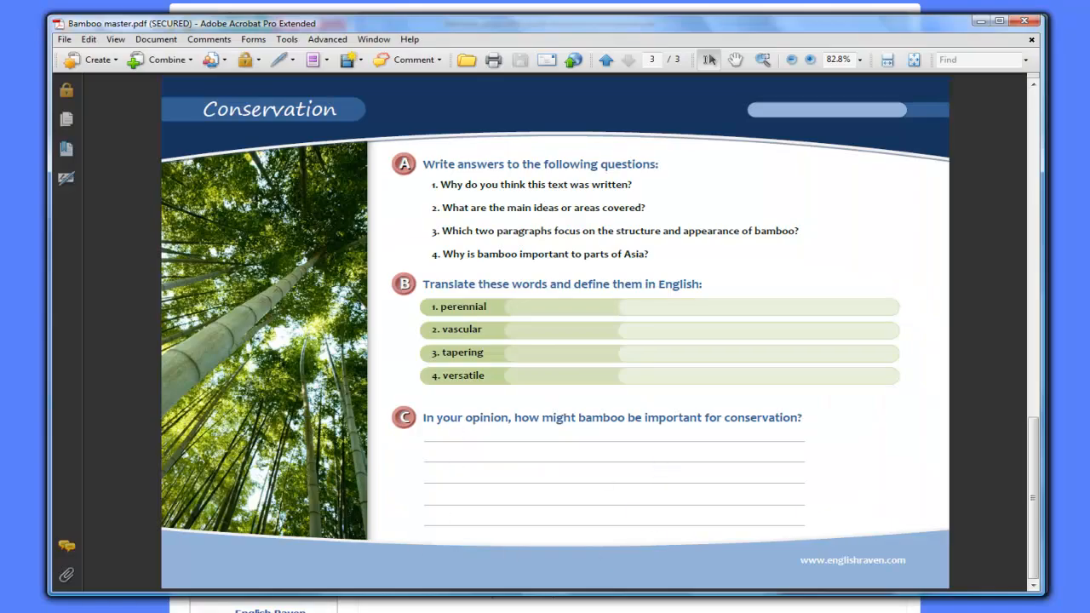
pyautogui.click(270, 610)
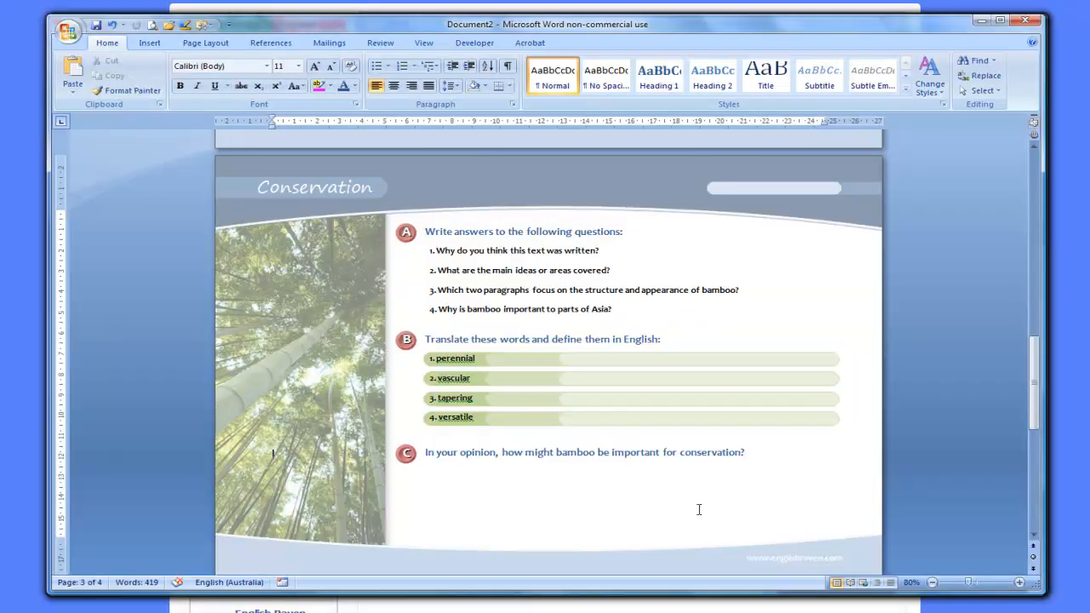
# Draw a horizontal answer line about 14.3 cm long under the section C heading.
pyautogui.click(150, 43)
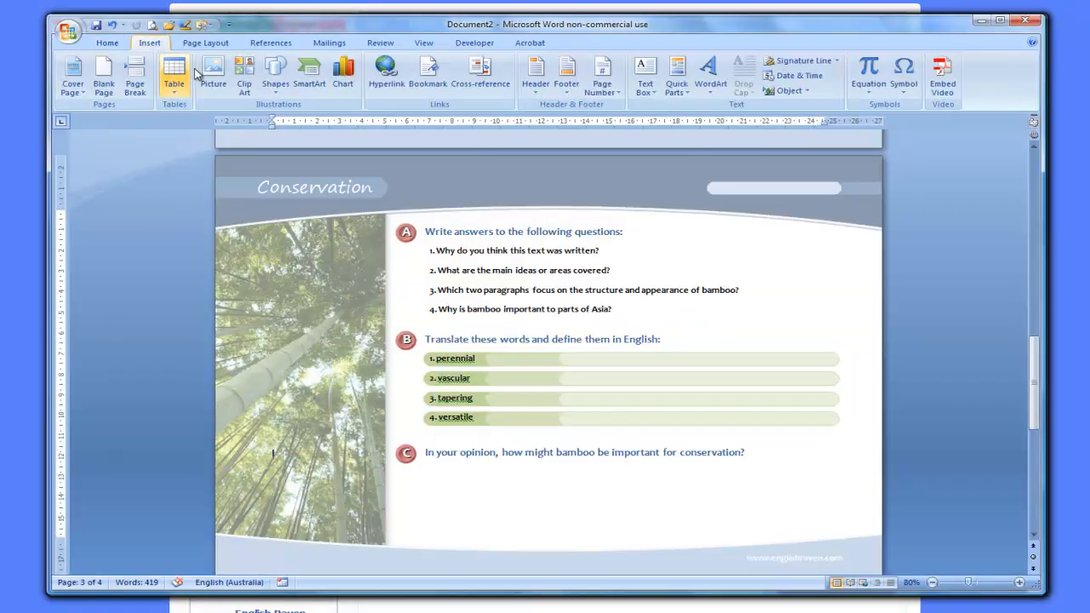
pyautogui.click(269, 73)
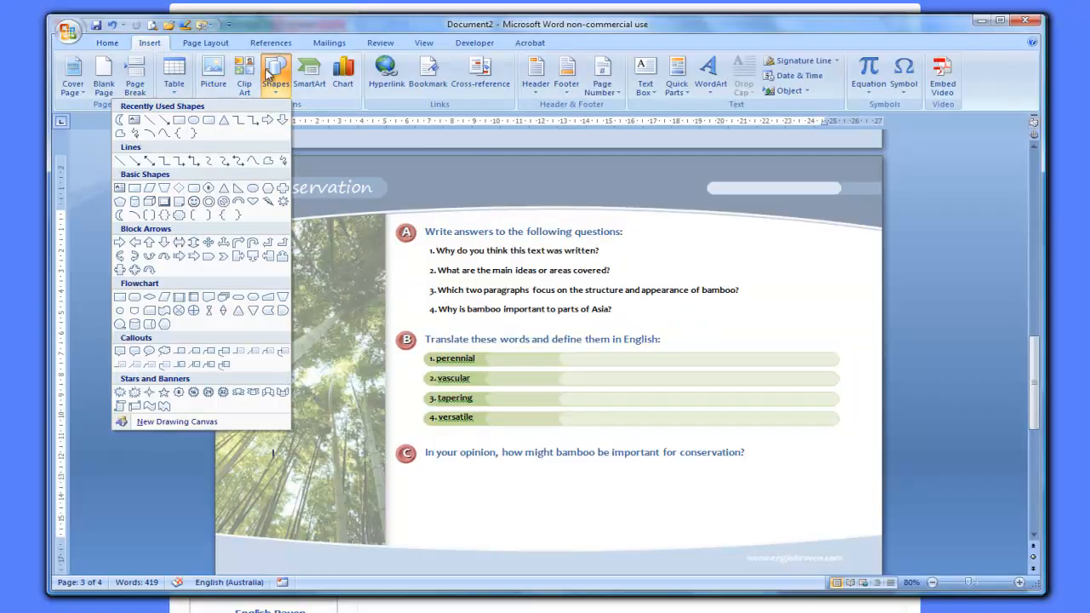
pyautogui.click(148, 122)
pyautogui.moveTo(423, 478)
pyautogui.mouseDown()
pyautogui.moveTo(745, 473)
pyautogui.moveTo(744, 533)
pyautogui.mouseUp()
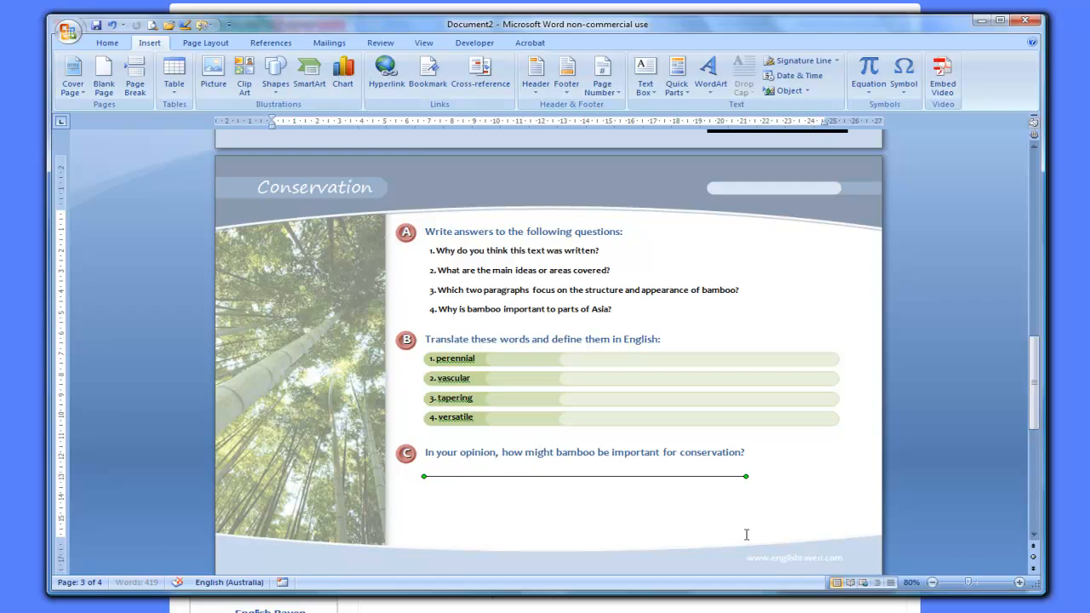
# Set the answer line's outline to the lightest shade of the black theme colour with a ½ pt weight.
pyautogui.click(540, 76)
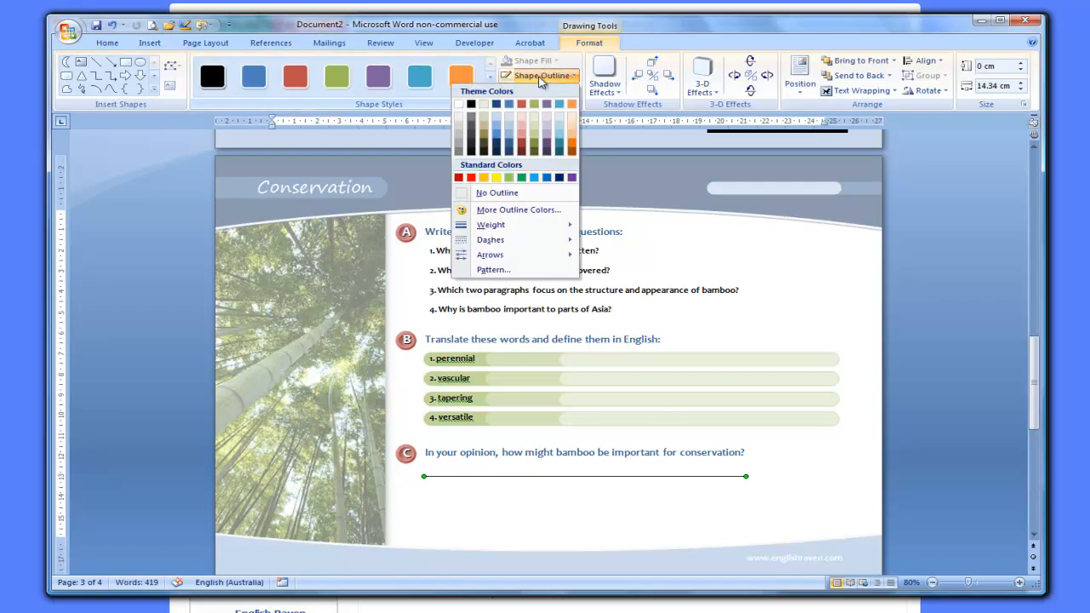
pyautogui.click(471, 122)
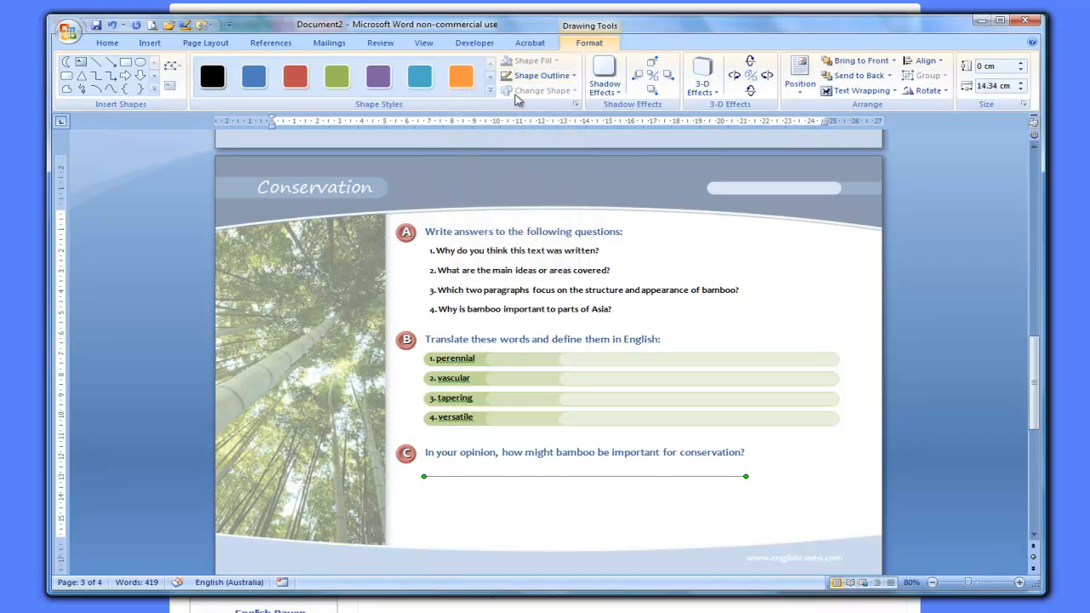
pyautogui.click(564, 79)
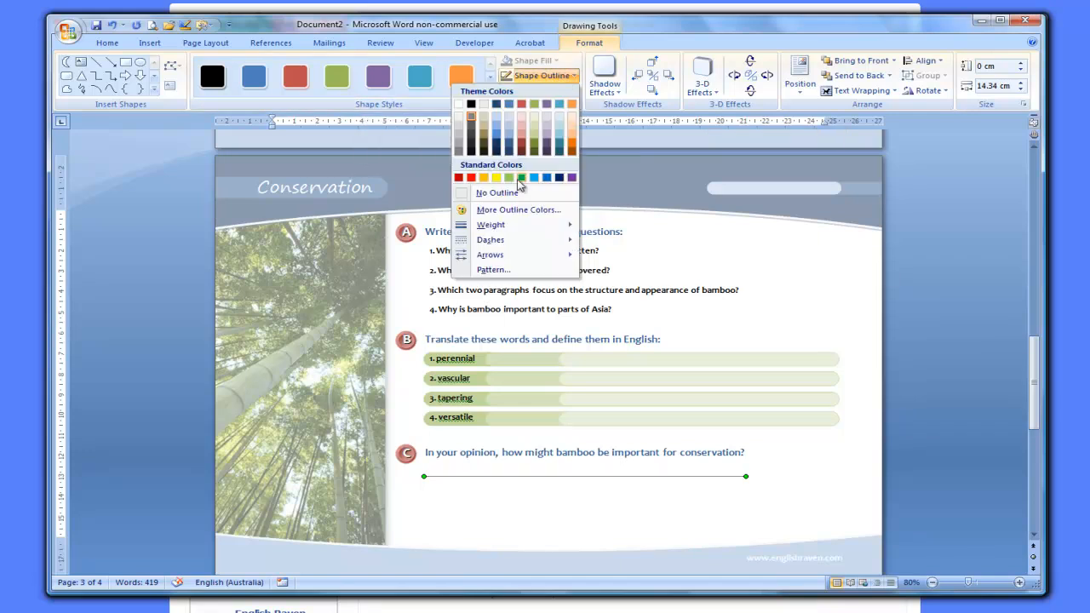
pyautogui.moveTo(521, 228)
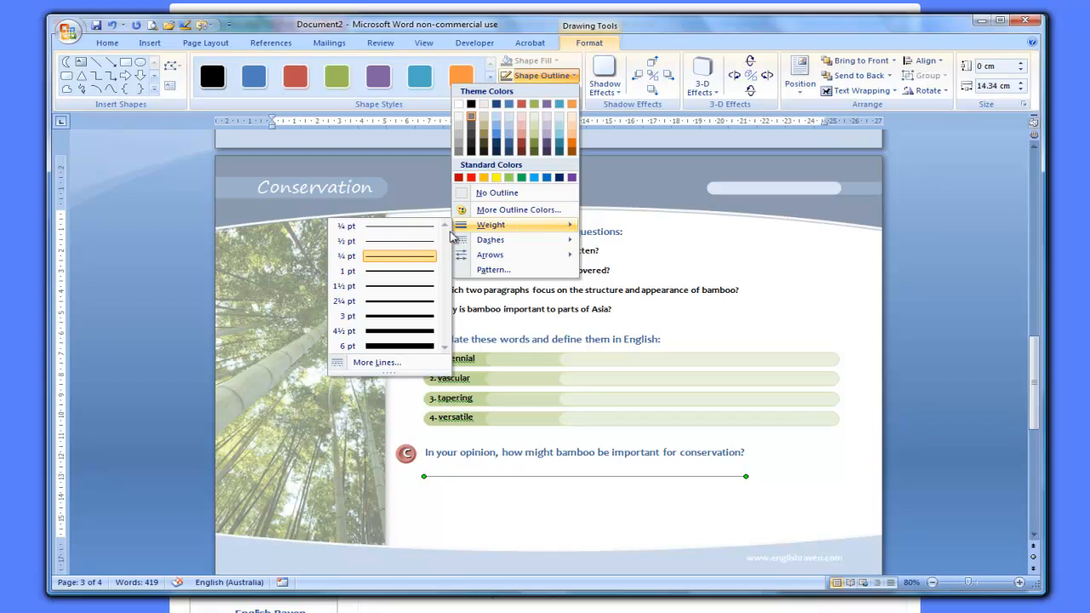
pyautogui.click(414, 243)
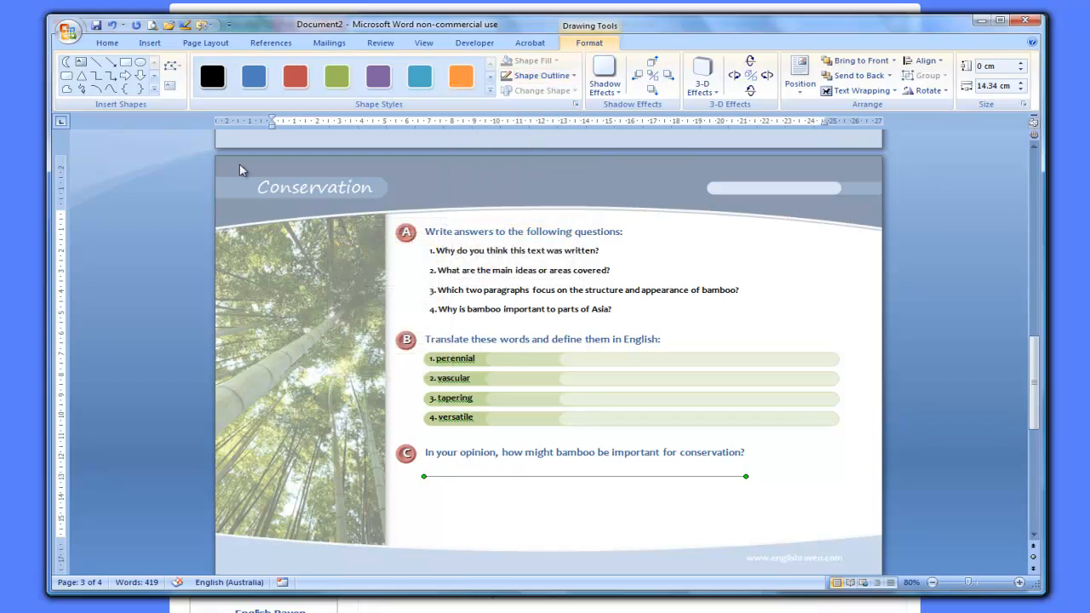
# Duplicate the answer line four times to make five lines under section C.
pyautogui.click(108, 43)
pyautogui.click(95, 76)
pyautogui.click(72, 72)
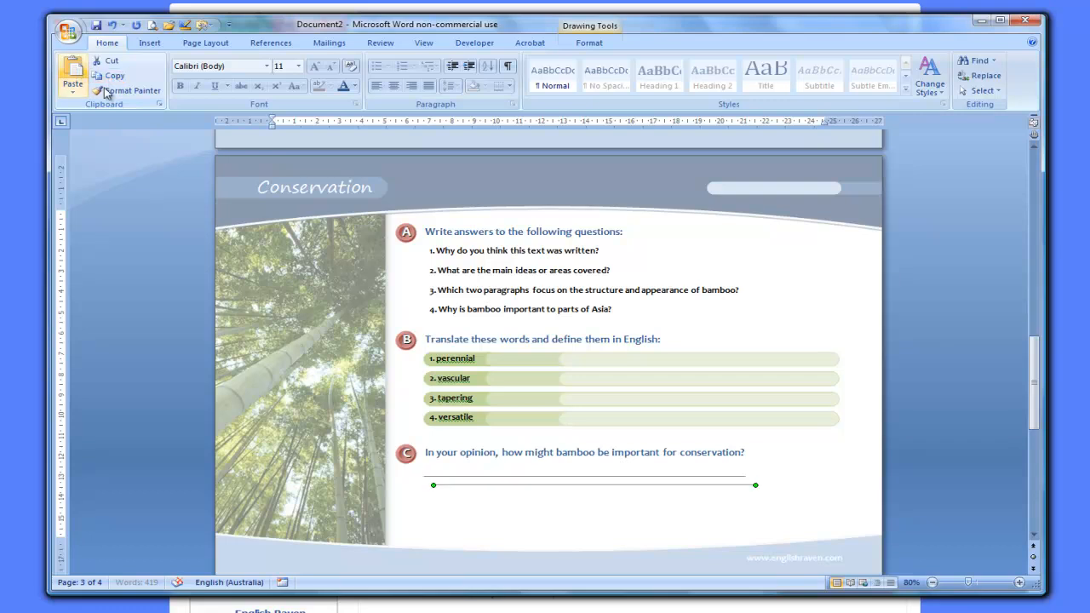
pyautogui.click(114, 77)
pyautogui.click(73, 72)
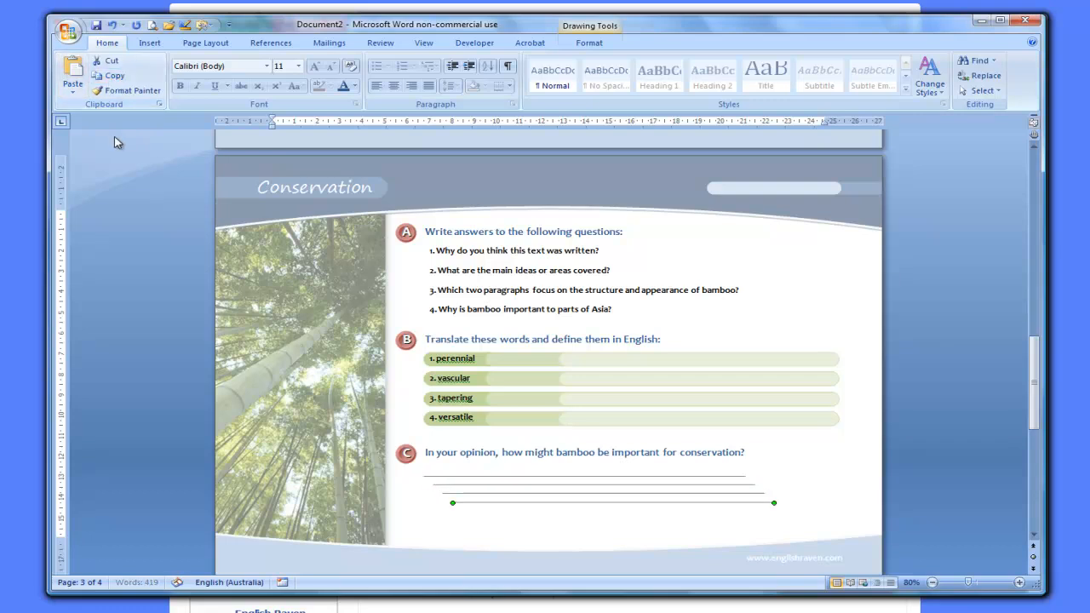
pyautogui.click(113, 76)
pyautogui.click(72, 73)
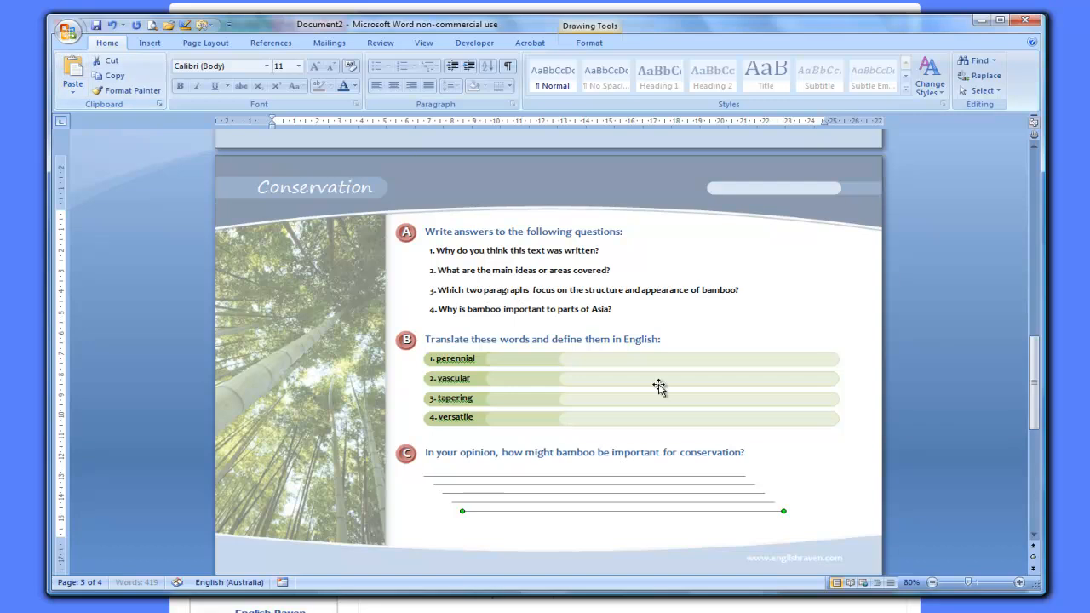
# Arrange the four duplicated answer lines directly beneath the first one under section C, aligned at their ends and evenly spaced.
pyautogui.moveTo(754, 511); pyautogui.dragTo(709, 493)
pyautogui.click(715, 511)
pyautogui.click(715, 509)
pyautogui.moveTo(717, 508); pyautogui.dragTo(675, 524)
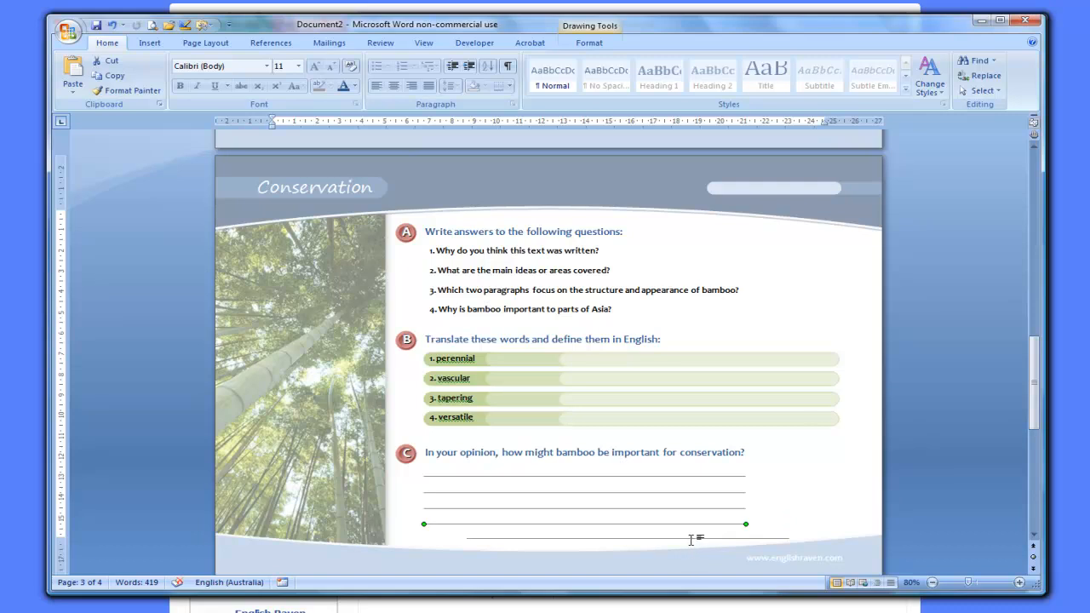
pyautogui.click(691, 538)
pyautogui.moveTo(676, 538); pyautogui.dragTo(655, 534)
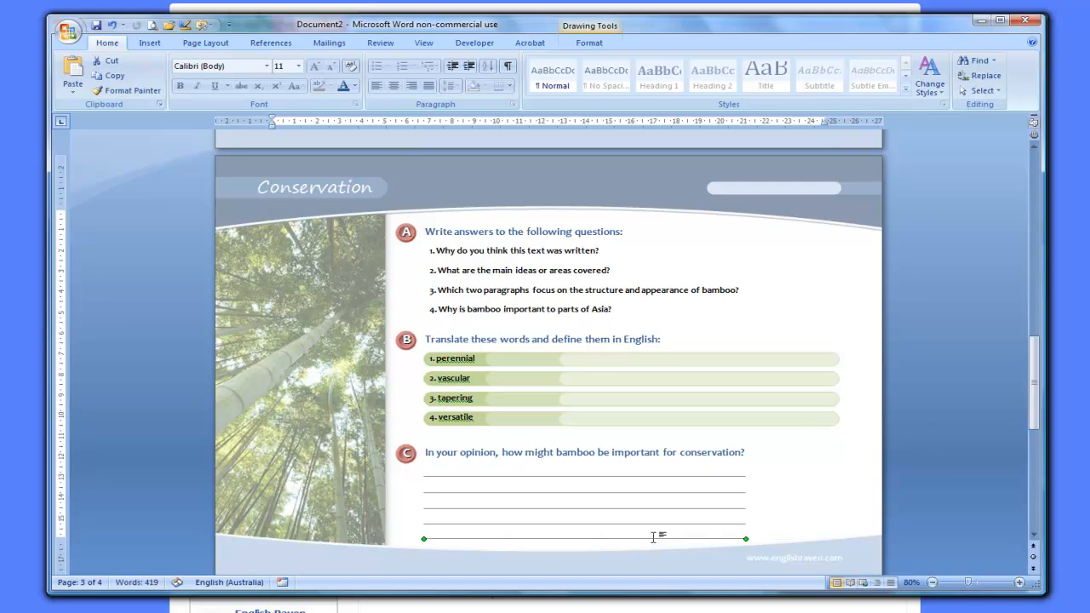
# Preview pages 1 to 3 of the worksheet as they will print, checking the layout, and return to editing.
pyautogui.click(67, 31)
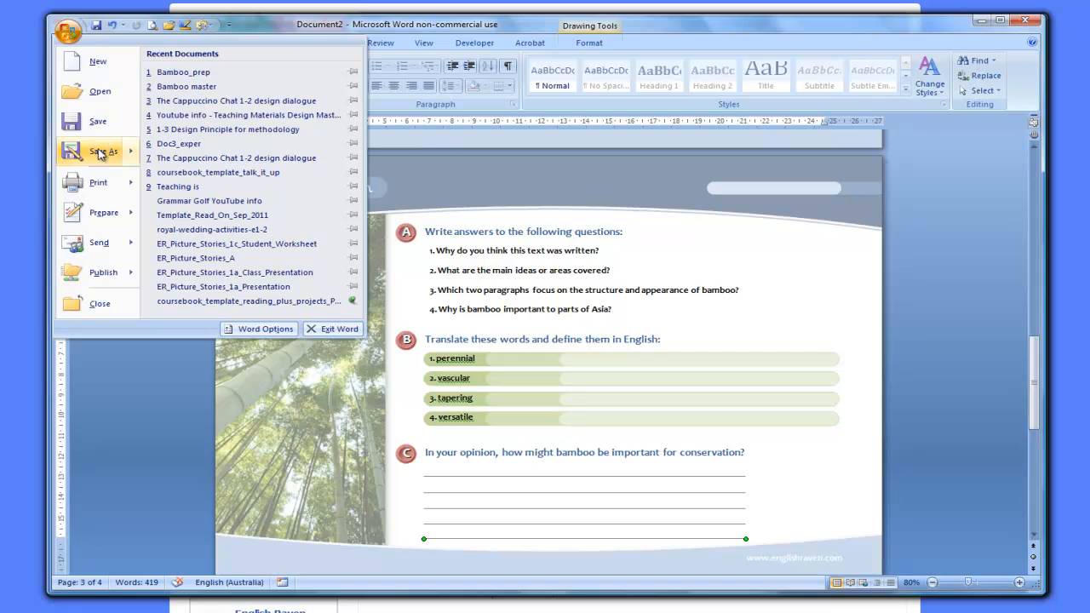
pyautogui.moveTo(105, 193)
pyautogui.click(197, 154)
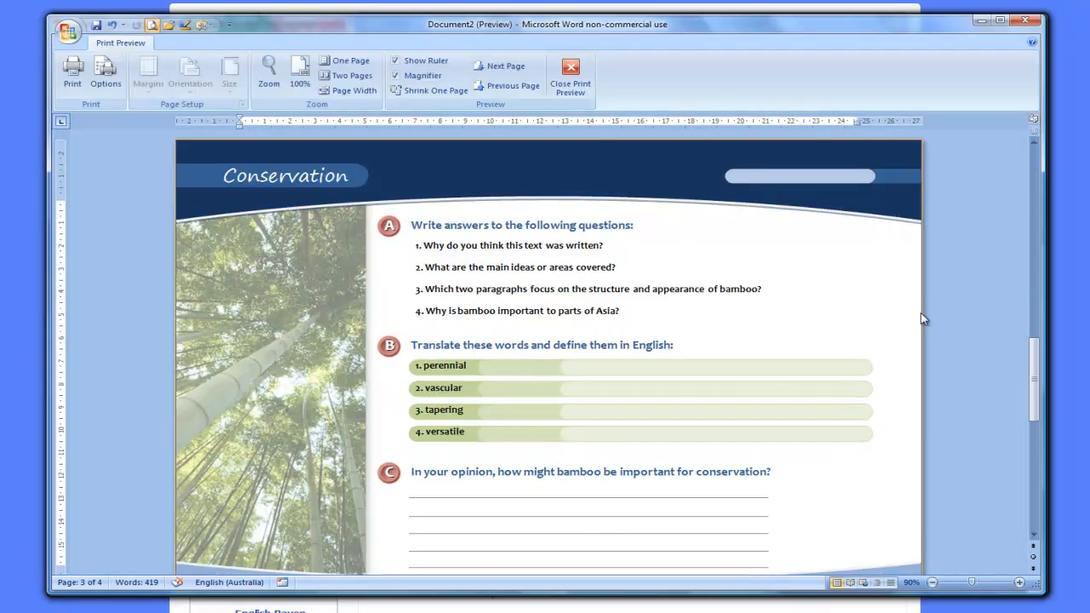
pyautogui.scroll(-1, 954, 288)
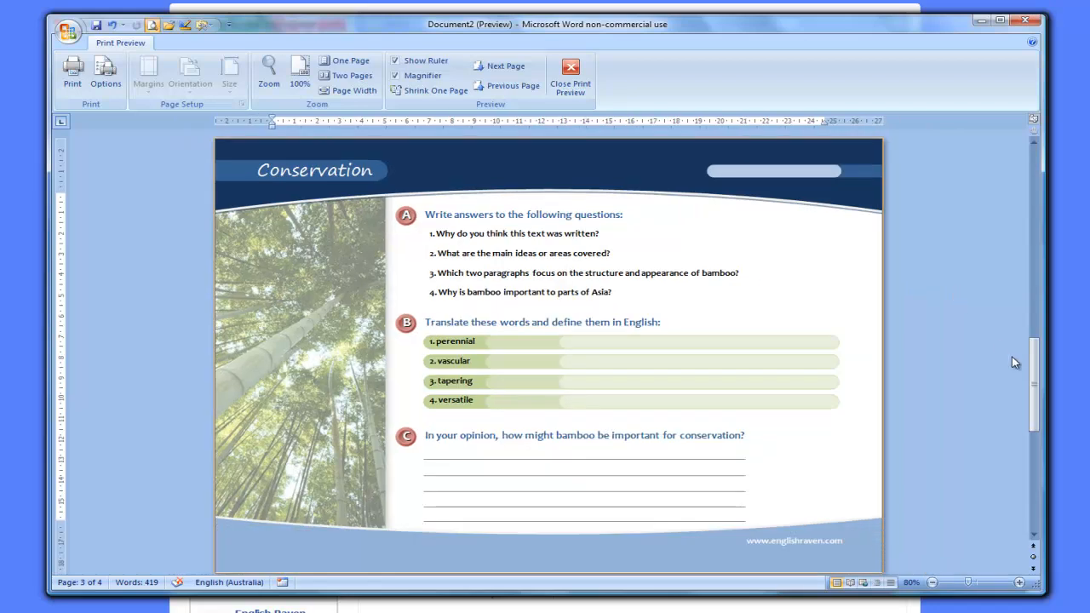
pyautogui.moveTo(1036, 383); pyautogui.dragTo(1034, 150)
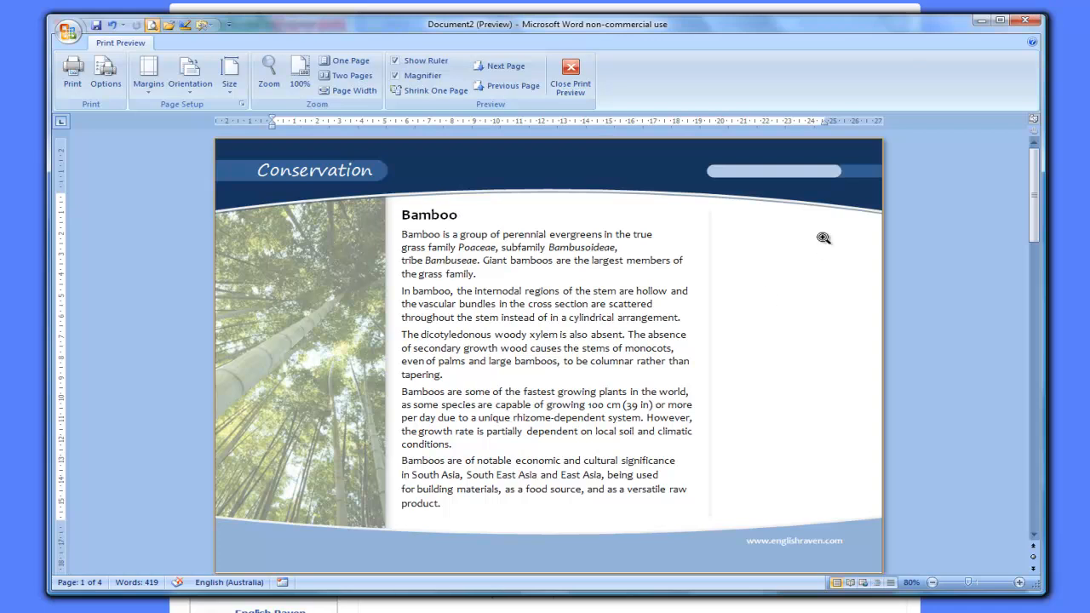
pyautogui.click(1031, 537)
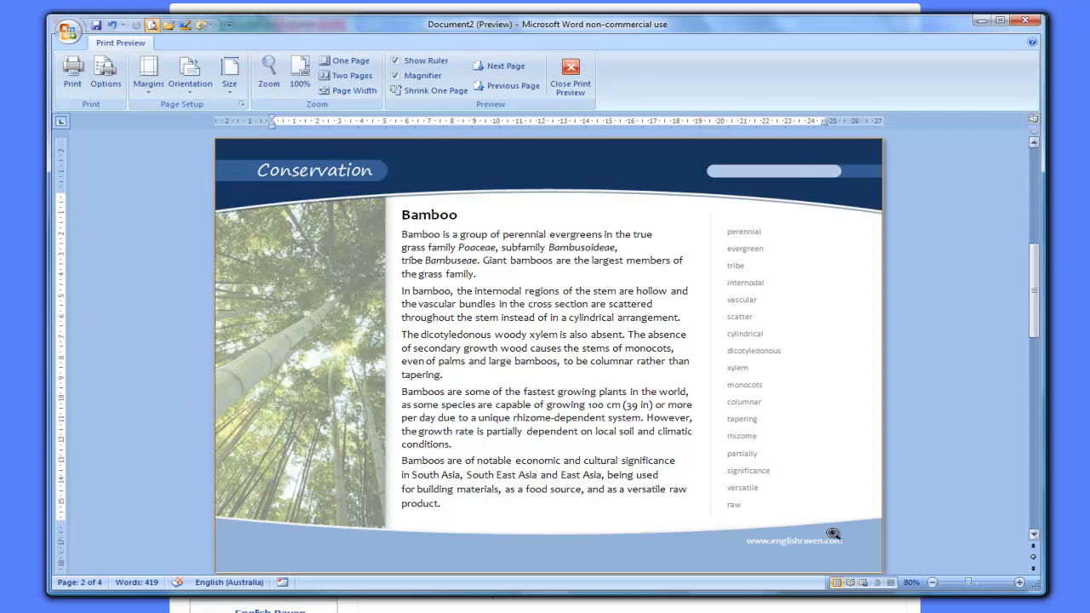
pyautogui.click(1034, 534)
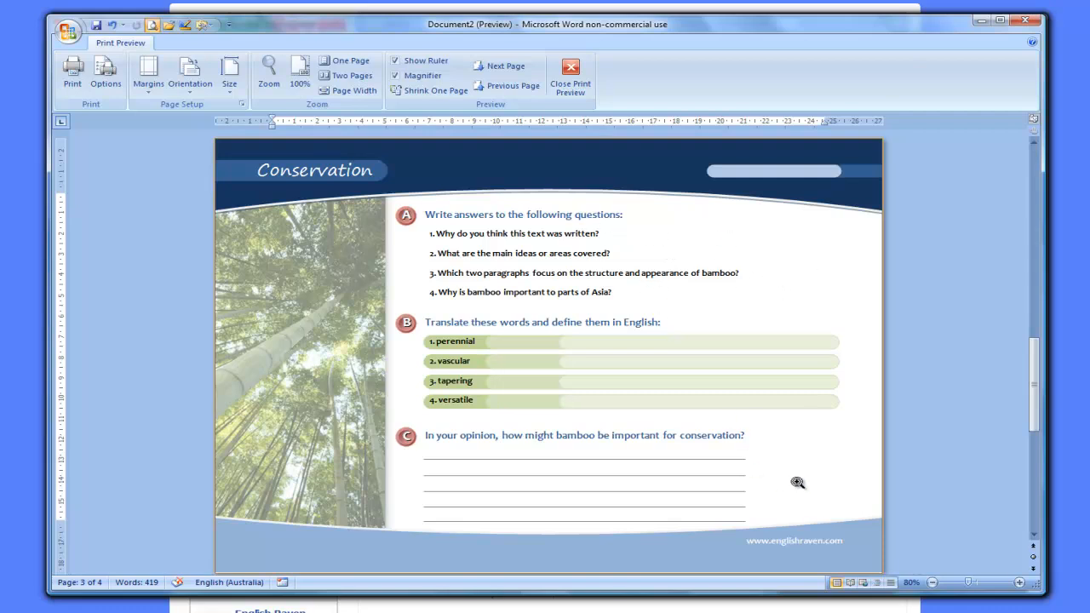
pyautogui.click(570, 75)
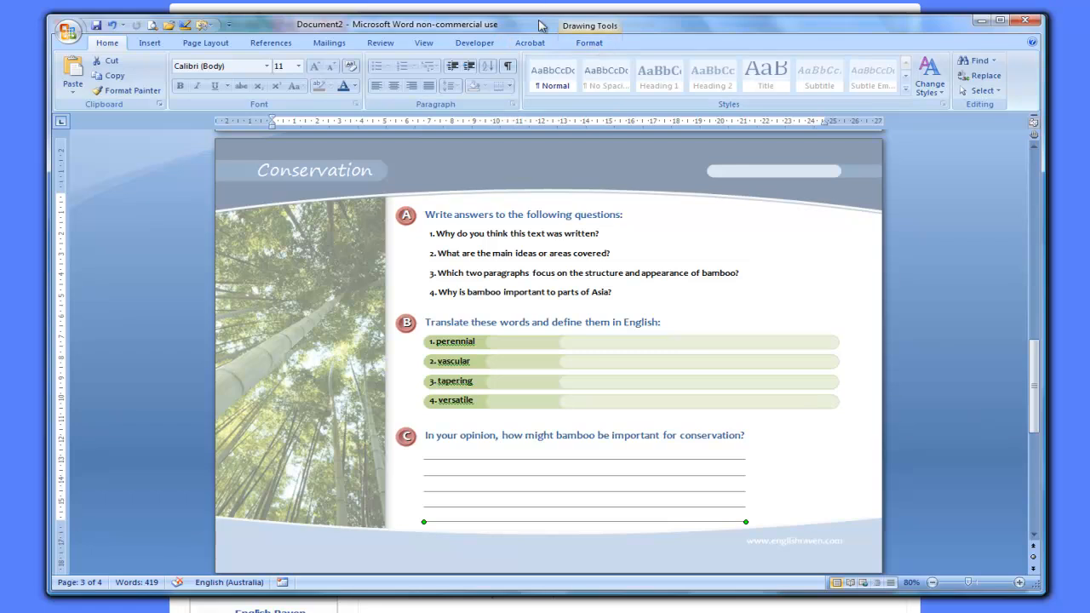
# Save the document as a Word Document named Bamboo worksheet in the ELT Materials Design folder.
pyautogui.click(68, 30)
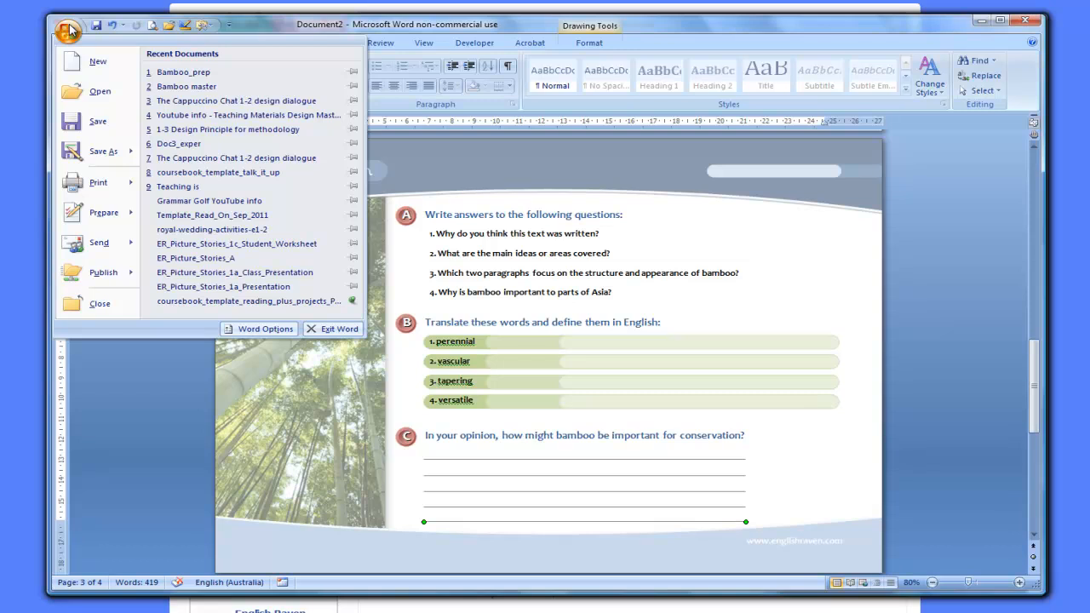
pyautogui.click(108, 157)
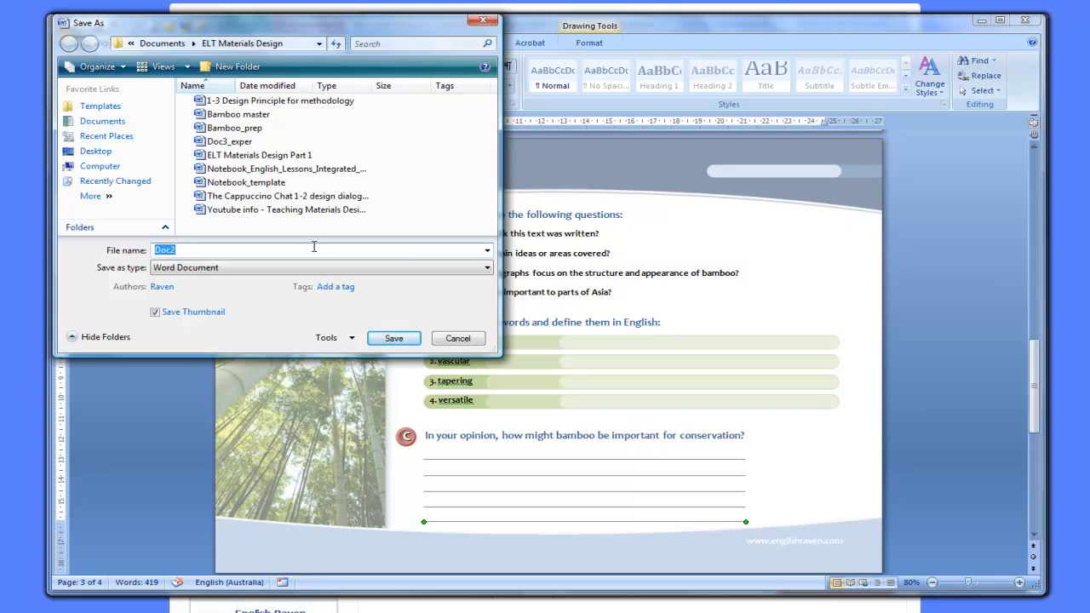
pyautogui.write('Bamb')
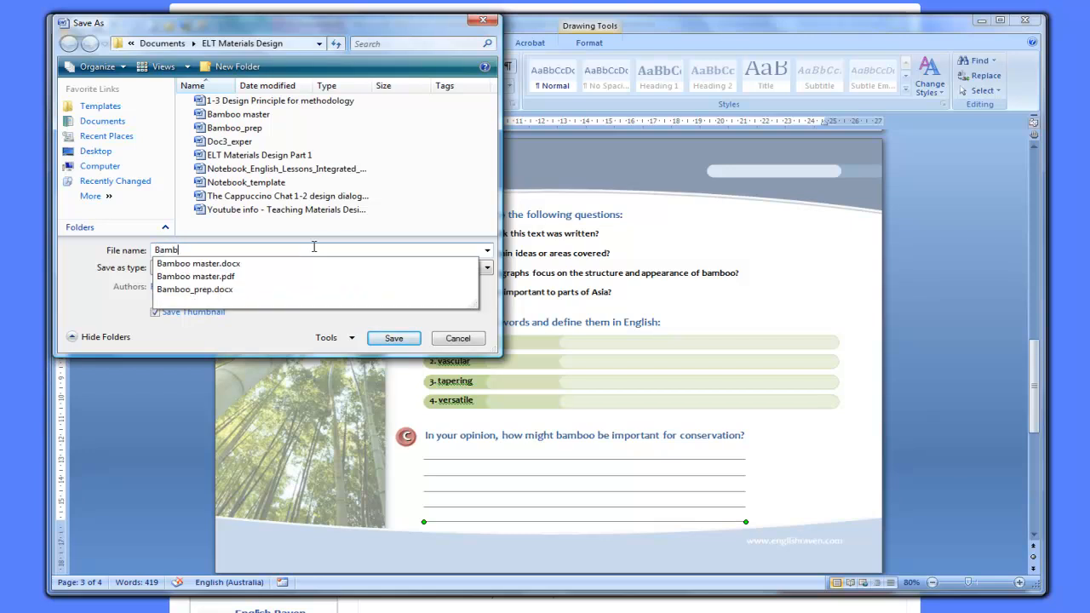
pyautogui.write('oo ')
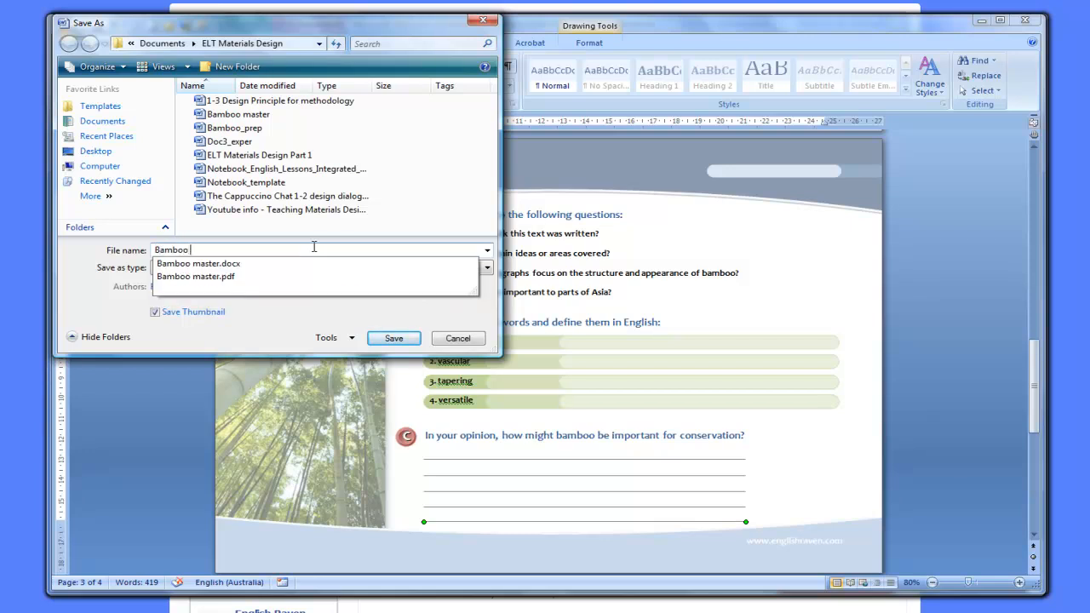
pyautogui.write('worksheet')
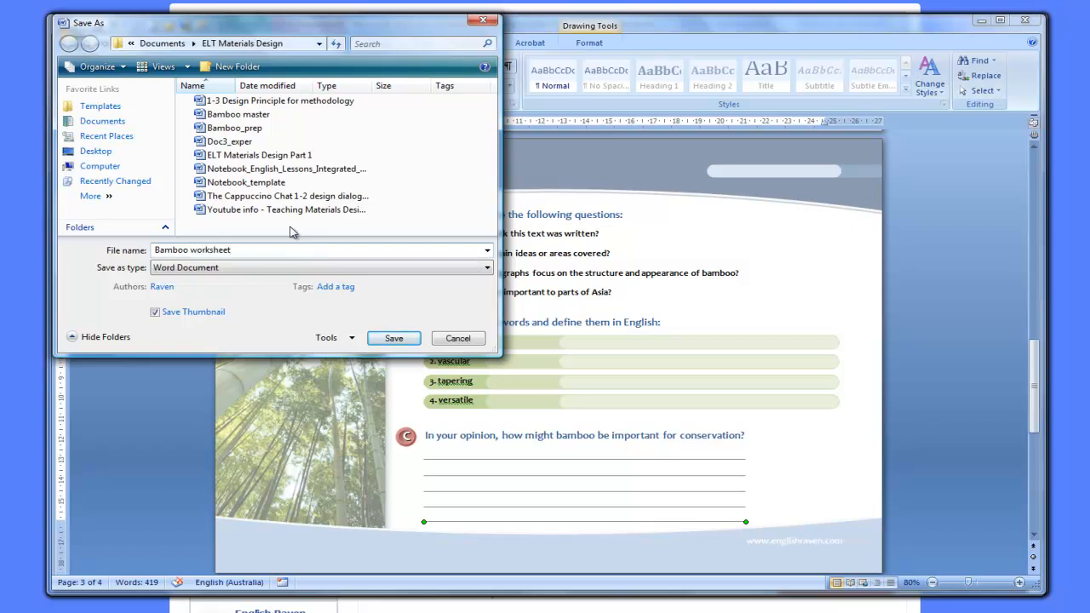
pyautogui.click(404, 338)
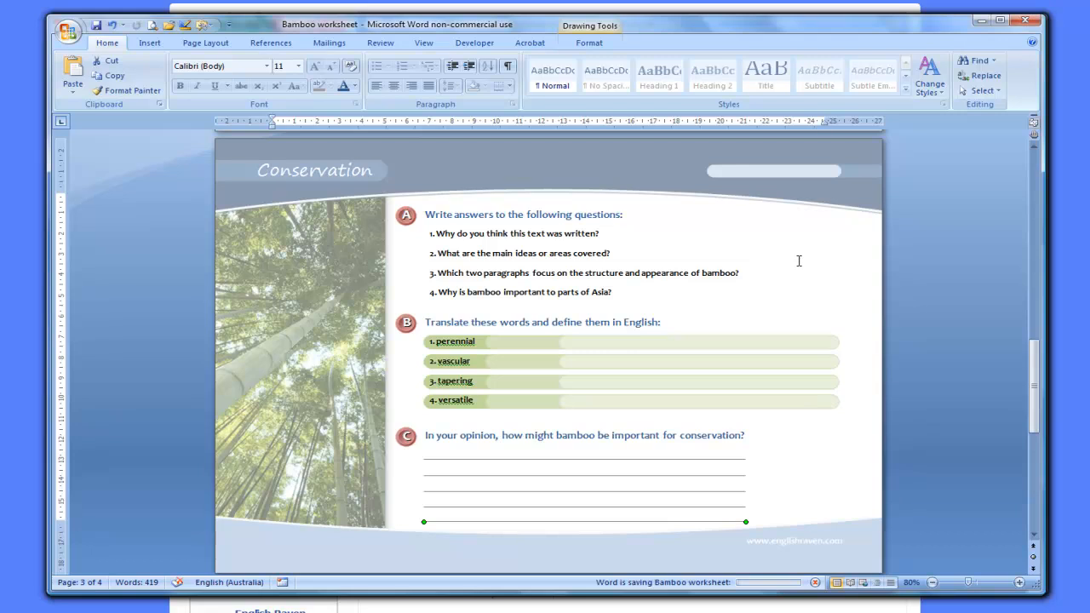
pyautogui.click(69, 33)
pyautogui.moveTo(121, 156)
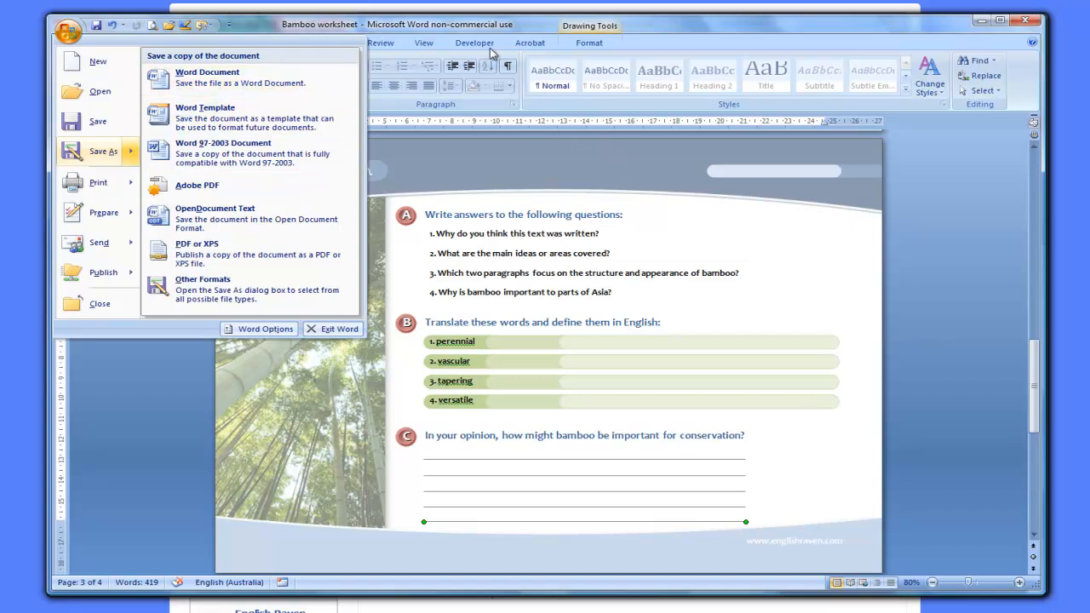
pyautogui.click(745, 26)
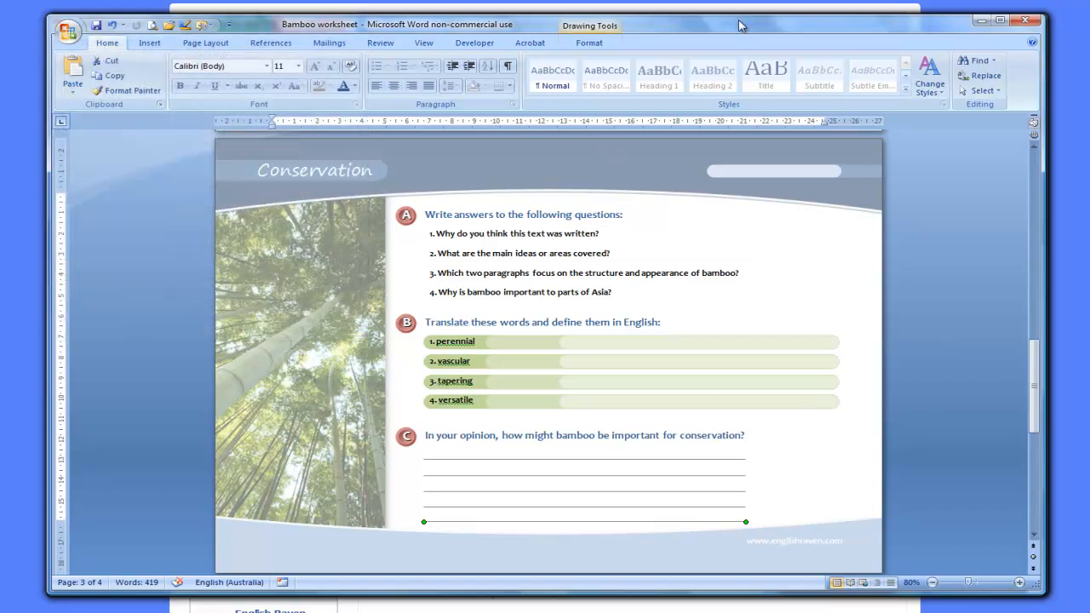
# Export the document as the Adobe PDF Bamboo worksheet in ELT Materials Design, and reposition and widen the Acrobat window showing it.
pyautogui.click(530, 45)
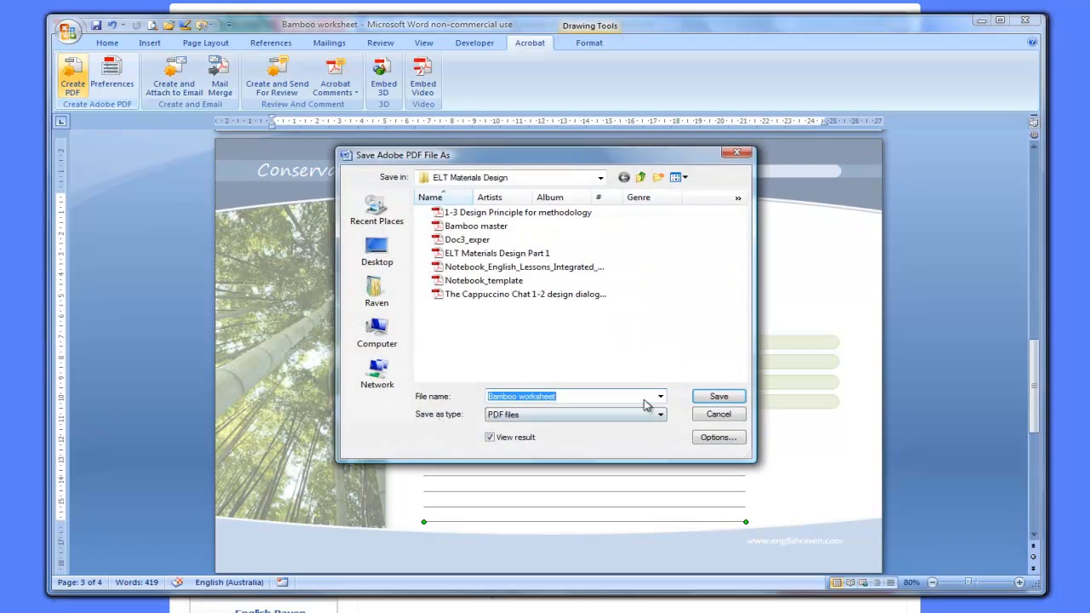
pyautogui.click(718, 397)
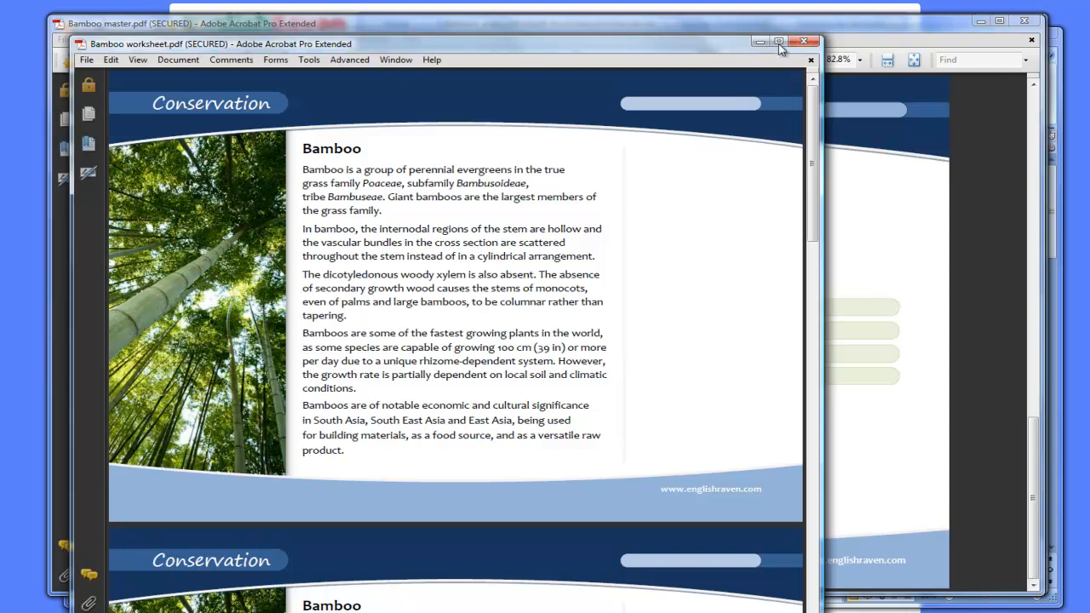
pyautogui.click(776, 42)
pyautogui.moveTo(677, 40); pyautogui.dragTo(653, 25)
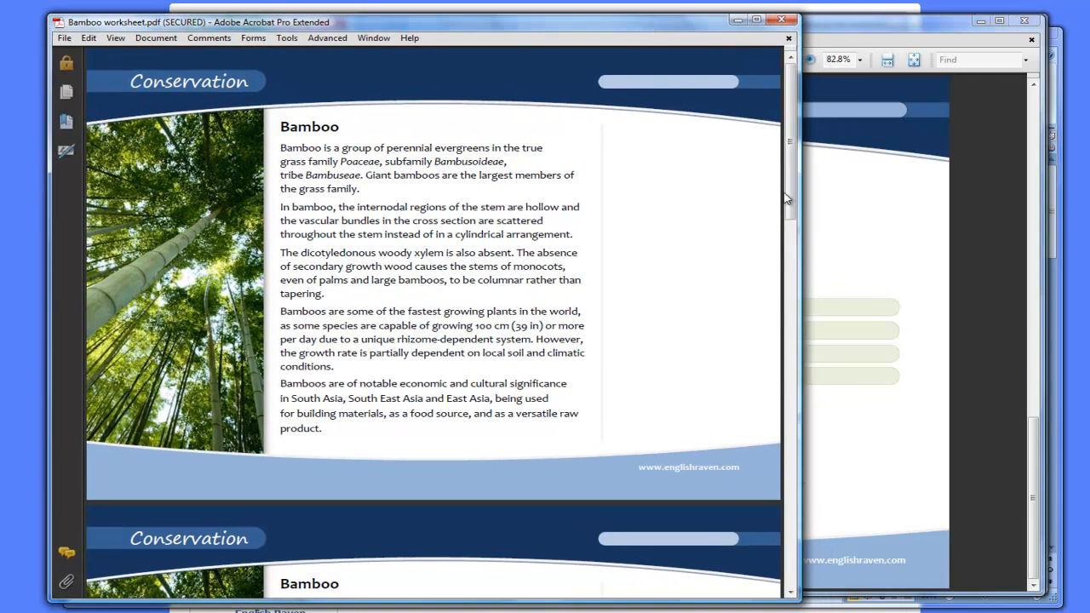
pyautogui.moveTo(798, 344); pyautogui.dragTo(1061, 321)
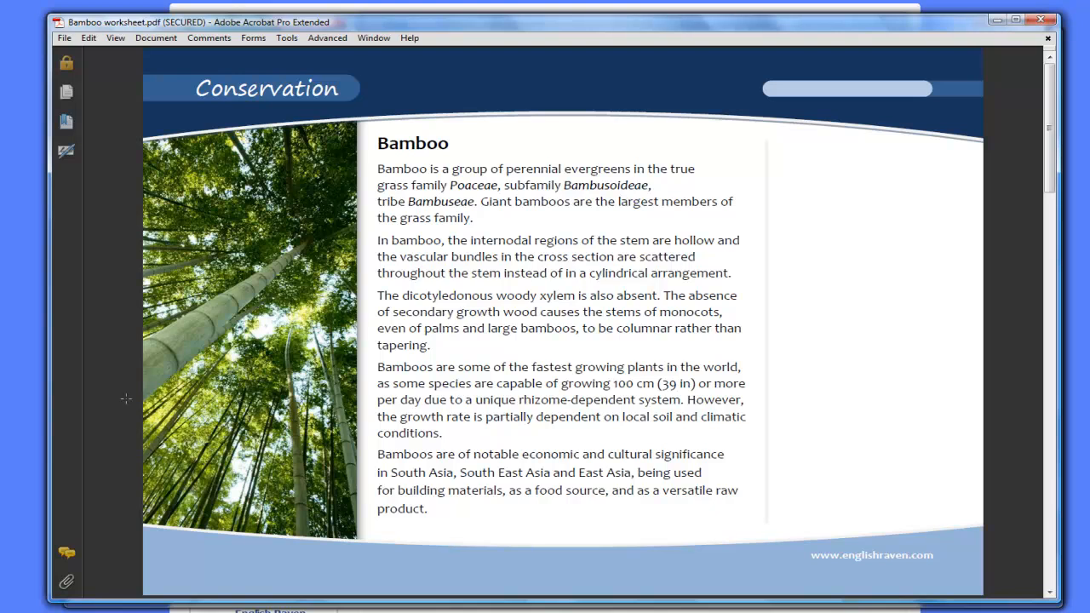
# Examine pages 1 to 3 of the exported PDF, comparing the reading text, vocabulary list and exercise layouts.
pyautogui.click(1051, 593)
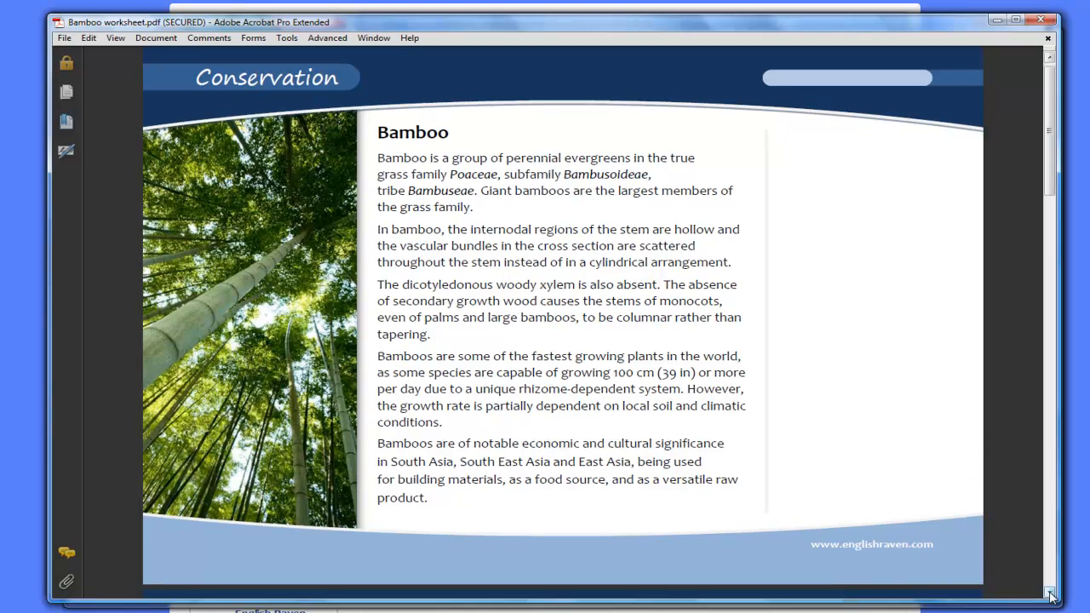
pyautogui.moveTo(1052, 144); pyautogui.dragTo(1055, 269)
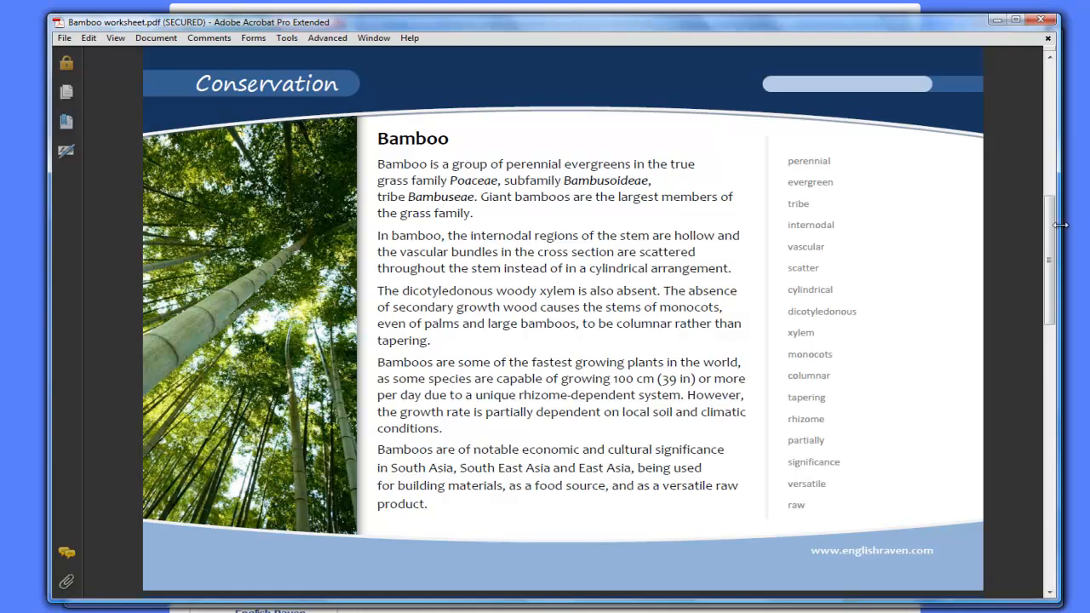
pyautogui.moveTo(1056, 247); pyautogui.dragTo(1053, 369)
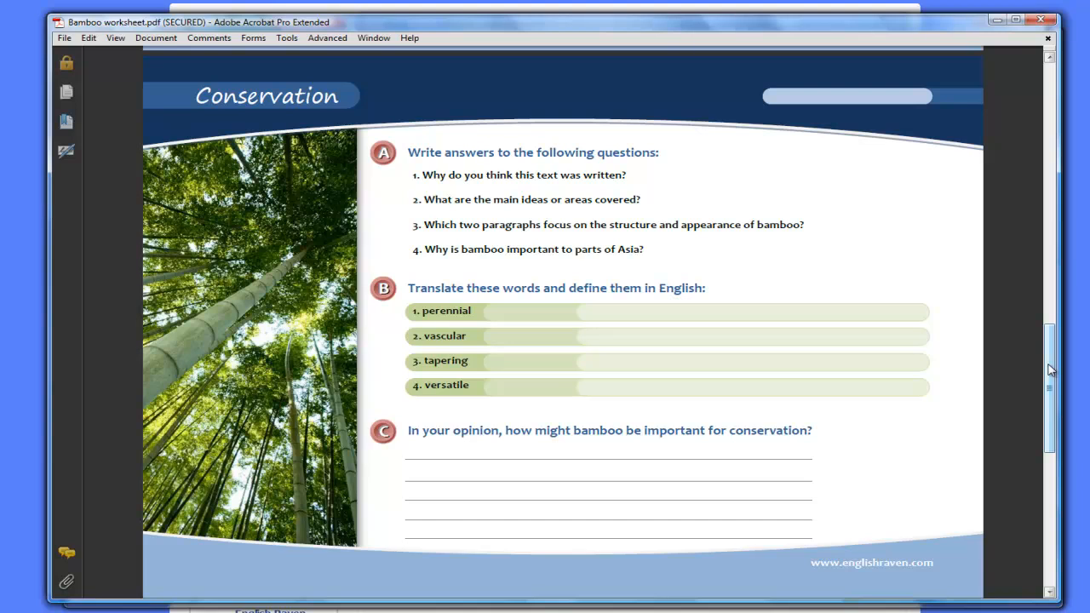
pyautogui.moveTo(1051, 369); pyautogui.dragTo(1071, 81)
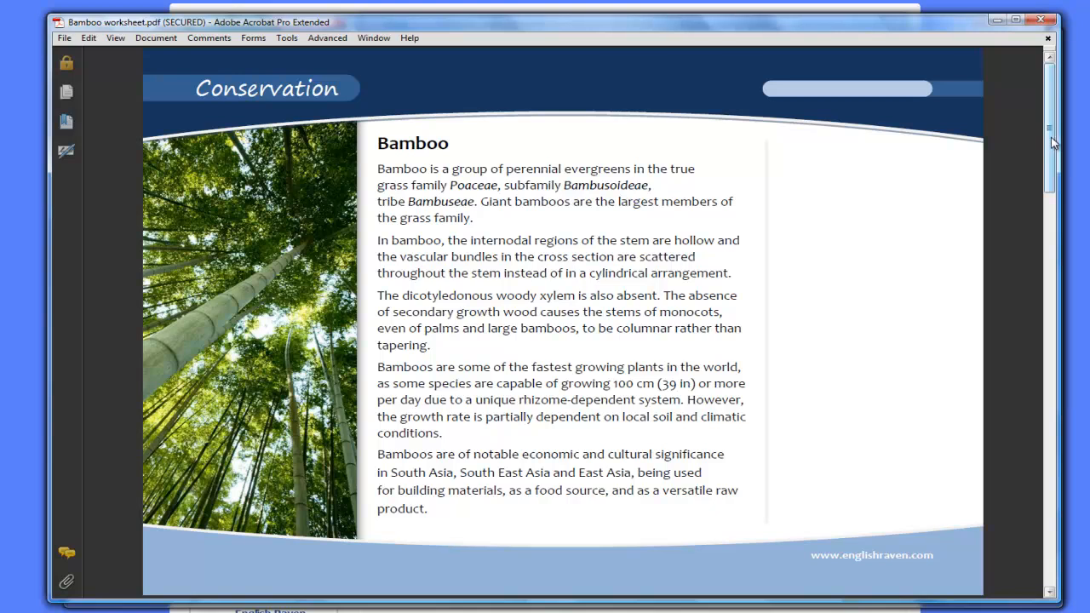
pyautogui.moveTo(1054, 136); pyautogui.dragTo(1059, 258)
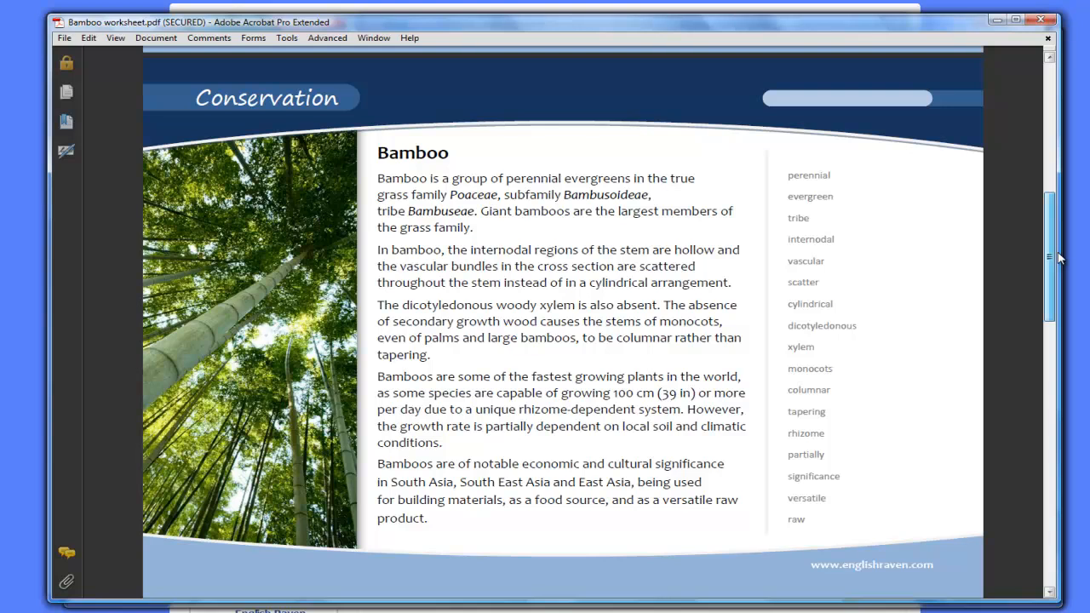
pyautogui.moveTo(1059, 258); pyautogui.dragTo(1052, 390)
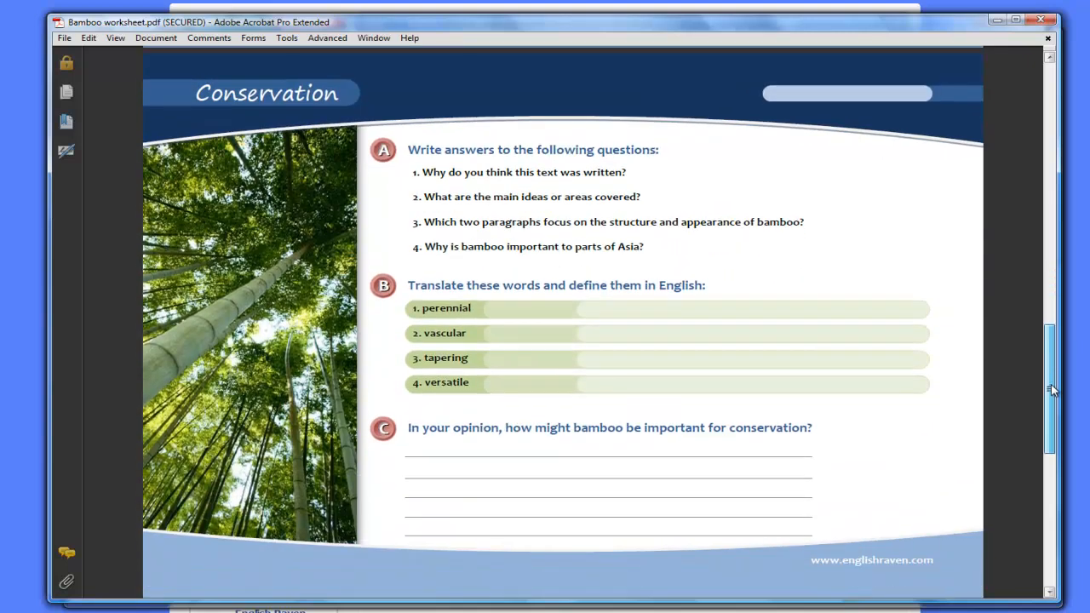
pyautogui.moveTo(1052, 390); pyautogui.dragTo(1074, 258)
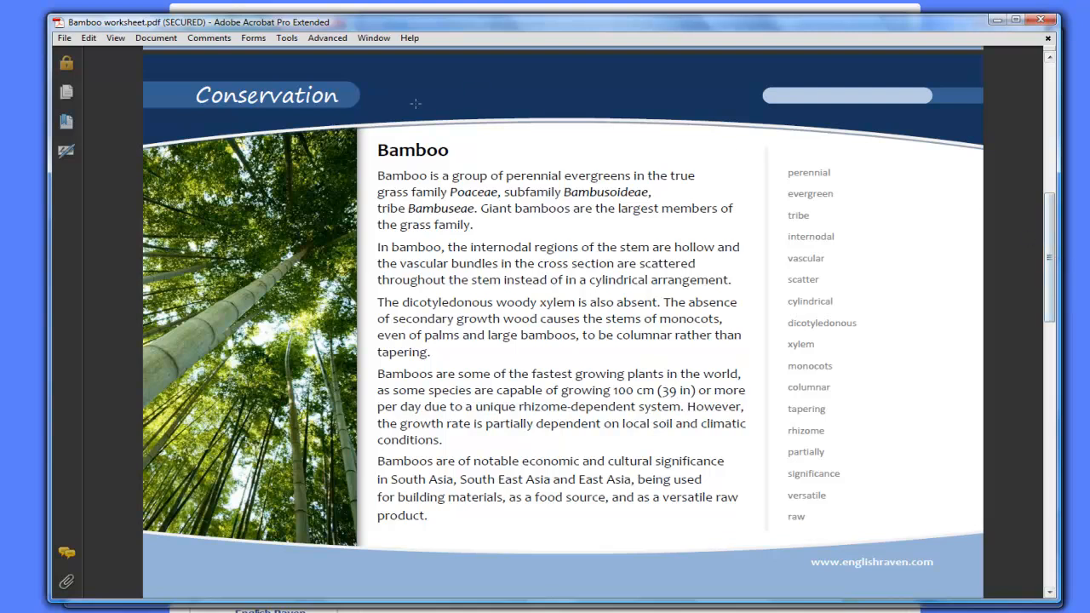
pyautogui.moveTo(1053, 299); pyautogui.dragTo(1055, 436)
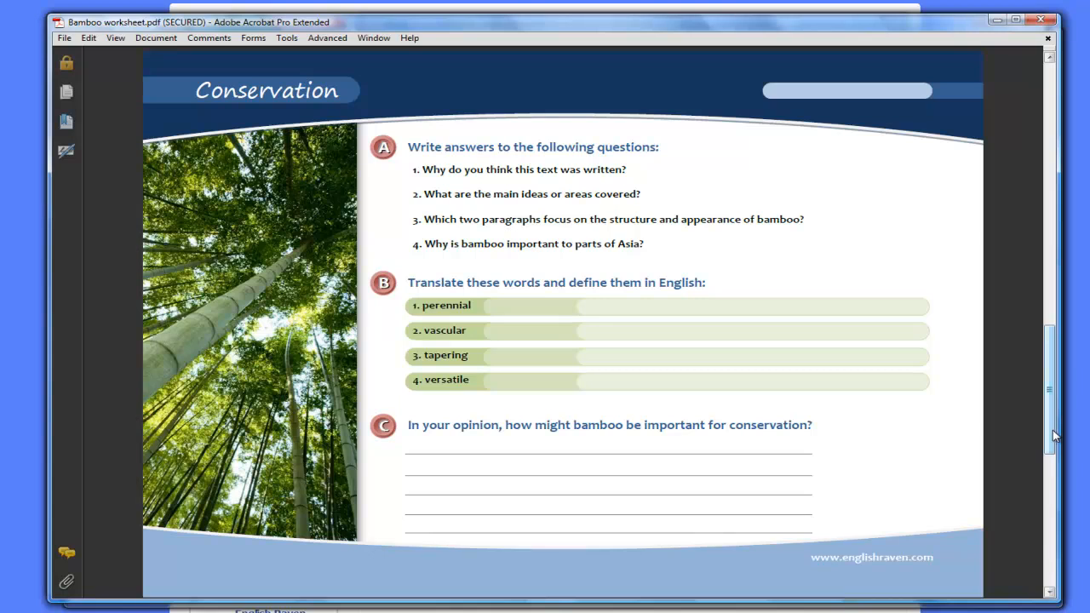
pyautogui.moveTo(1053, 436); pyautogui.dragTo(1054, 127)
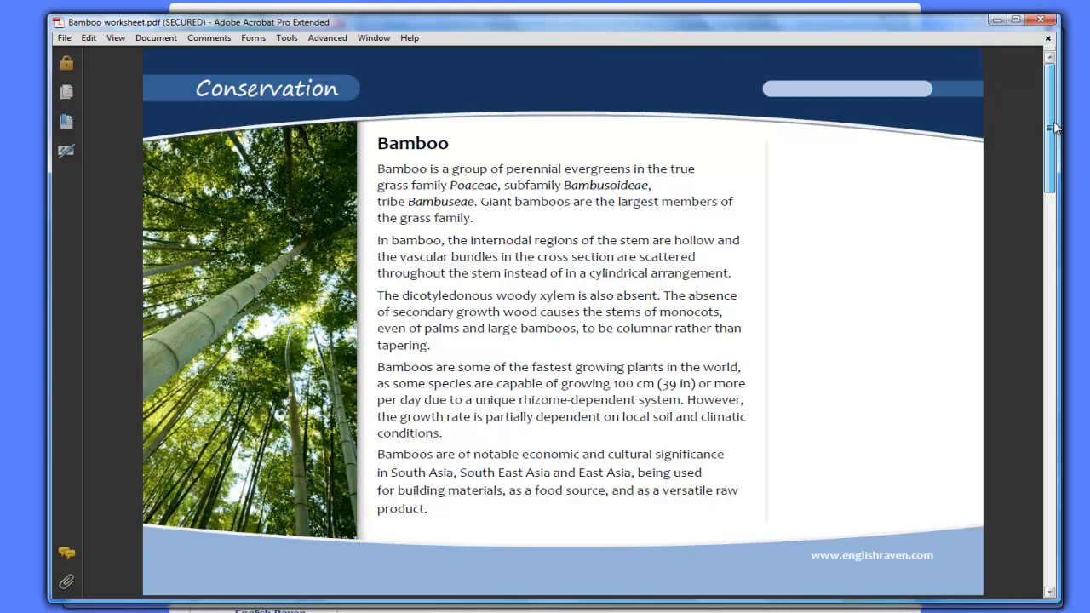
pyautogui.moveTo(1050, 154); pyautogui.dragTo(1052, 302)
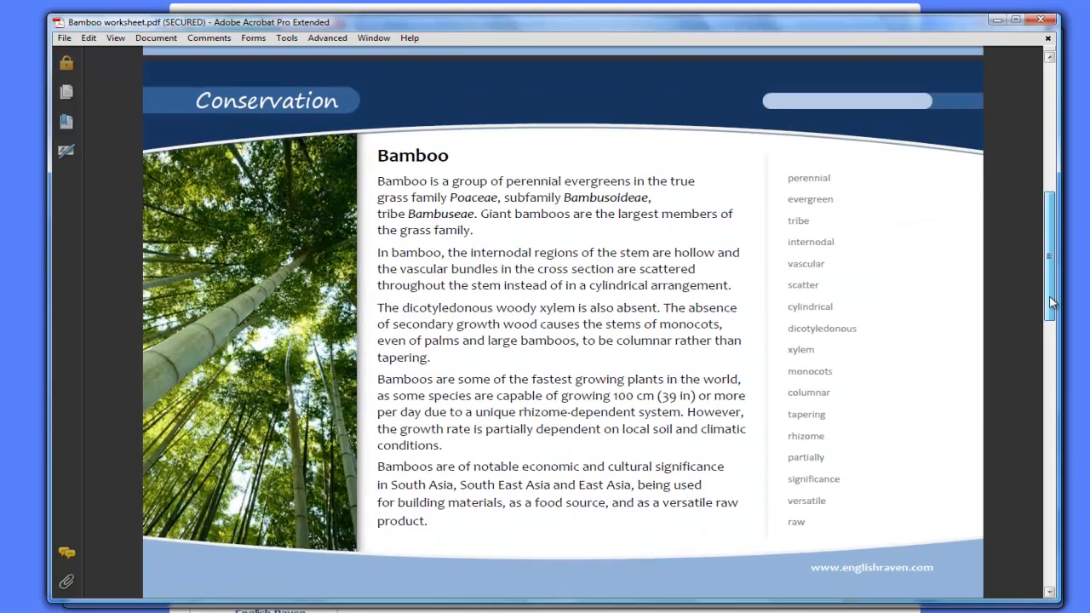